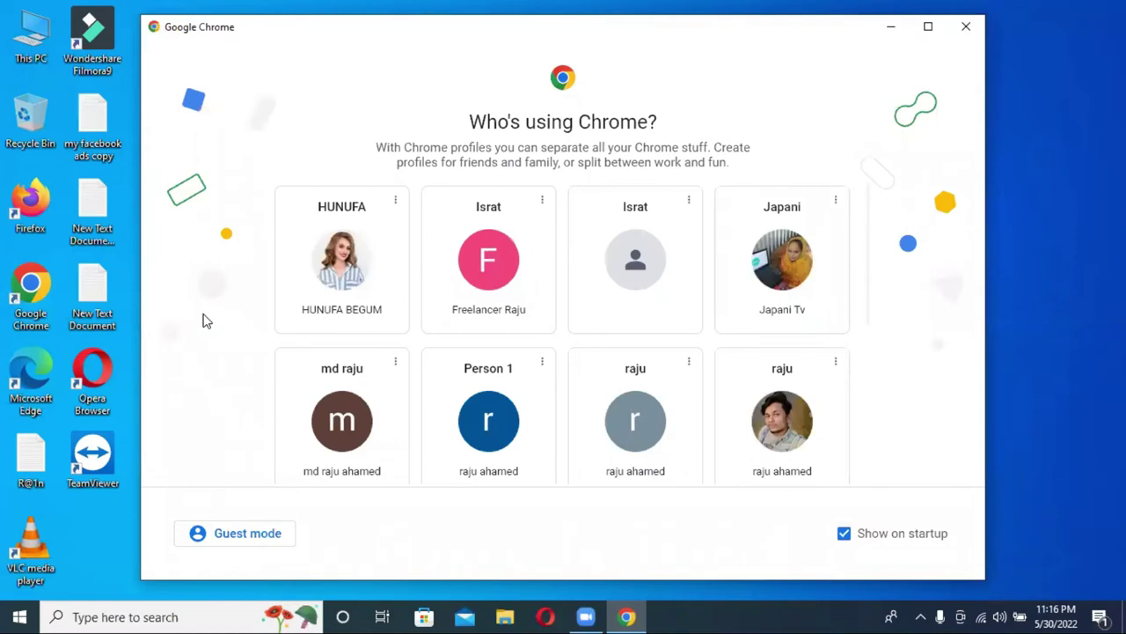
- Open the Chrome profile showing a man in a grey suit, load facebook.com and go to Ads Manager
scroll(712, 326, down, 4)
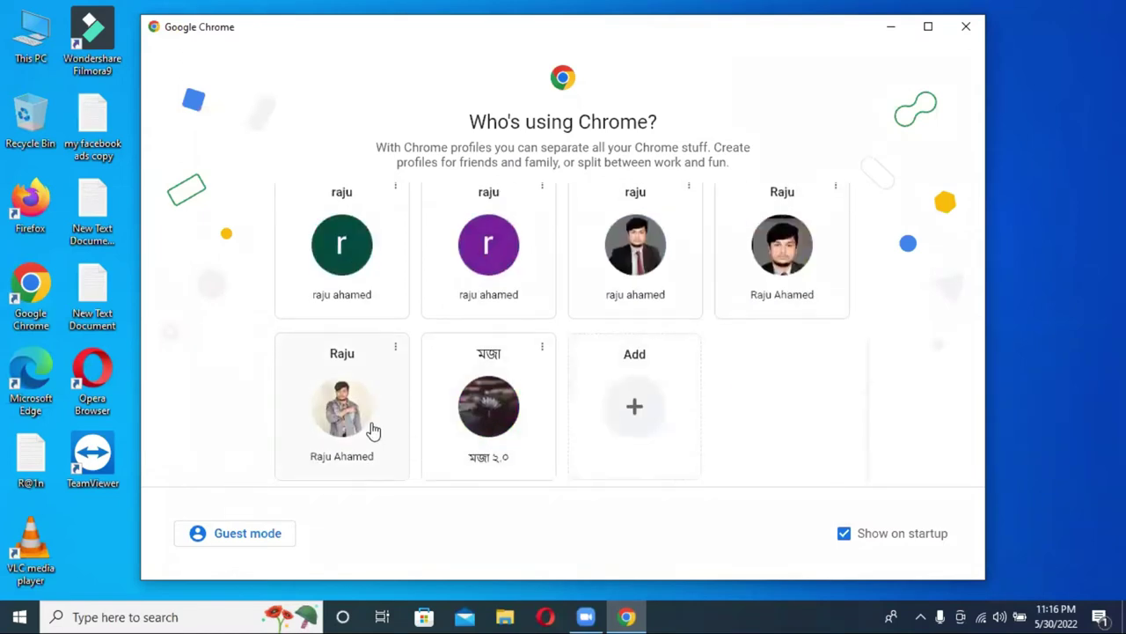
click(373, 430)
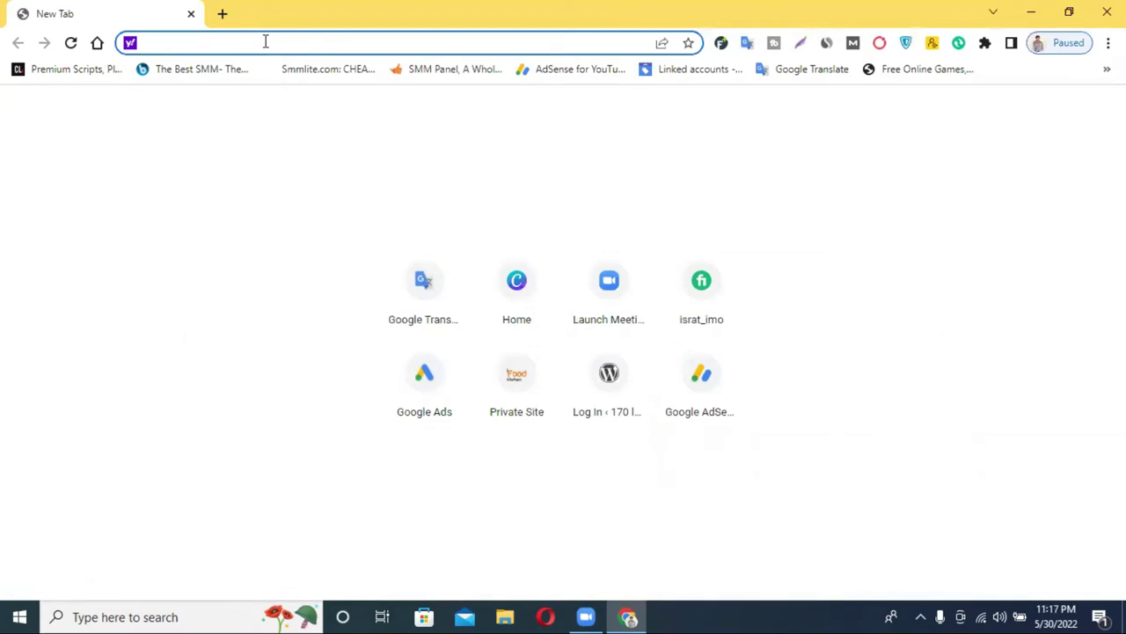
text(facebook.com)
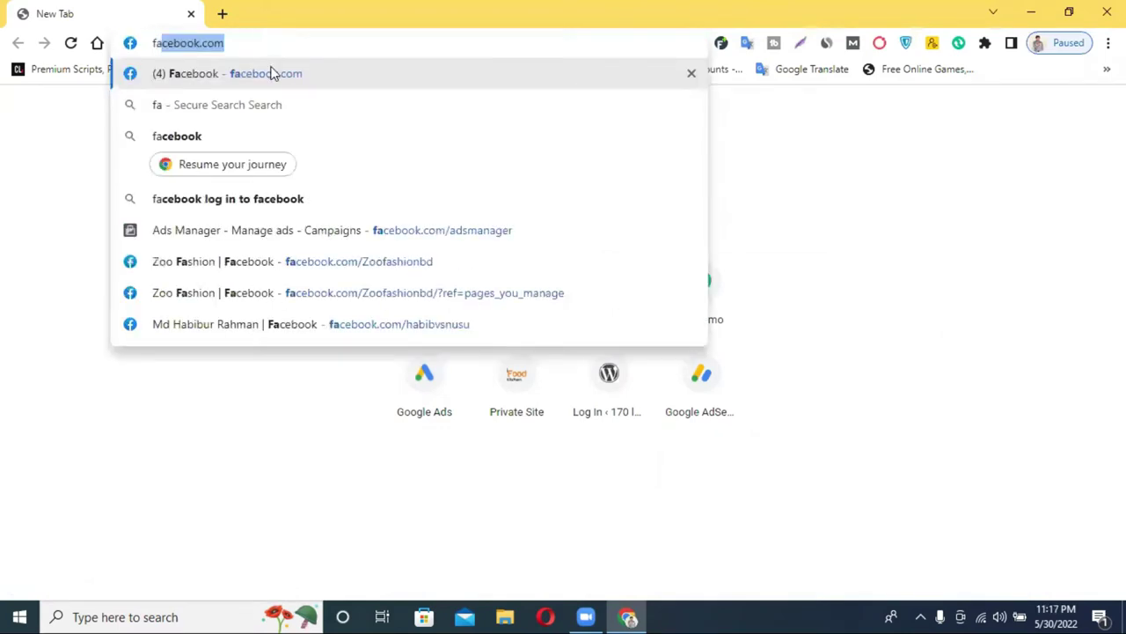
click(271, 73)
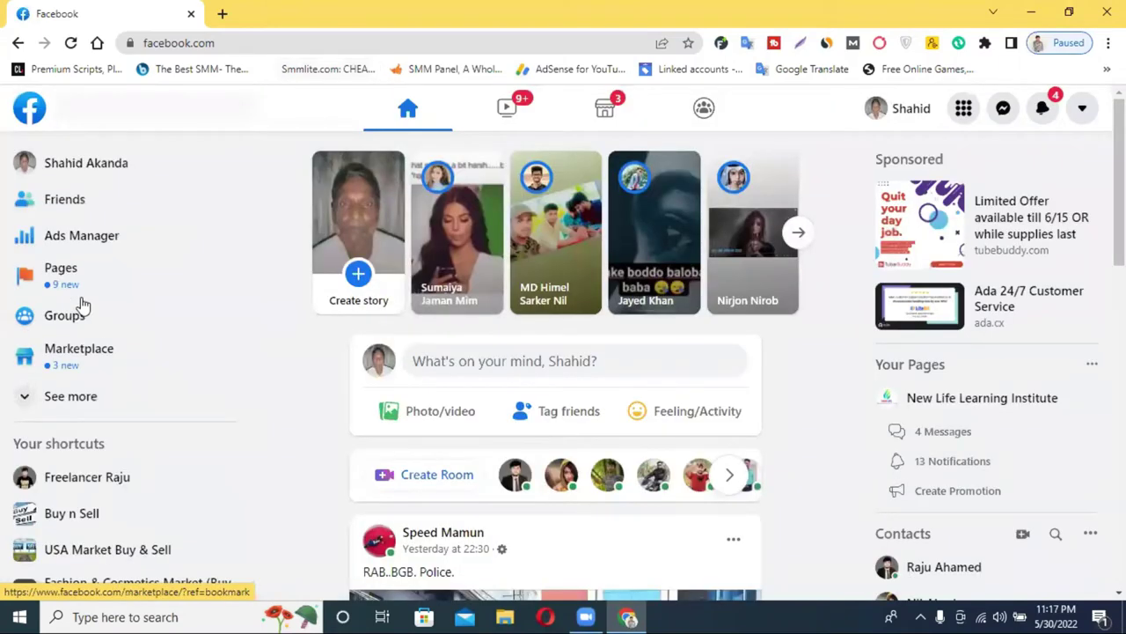
click(90, 242)
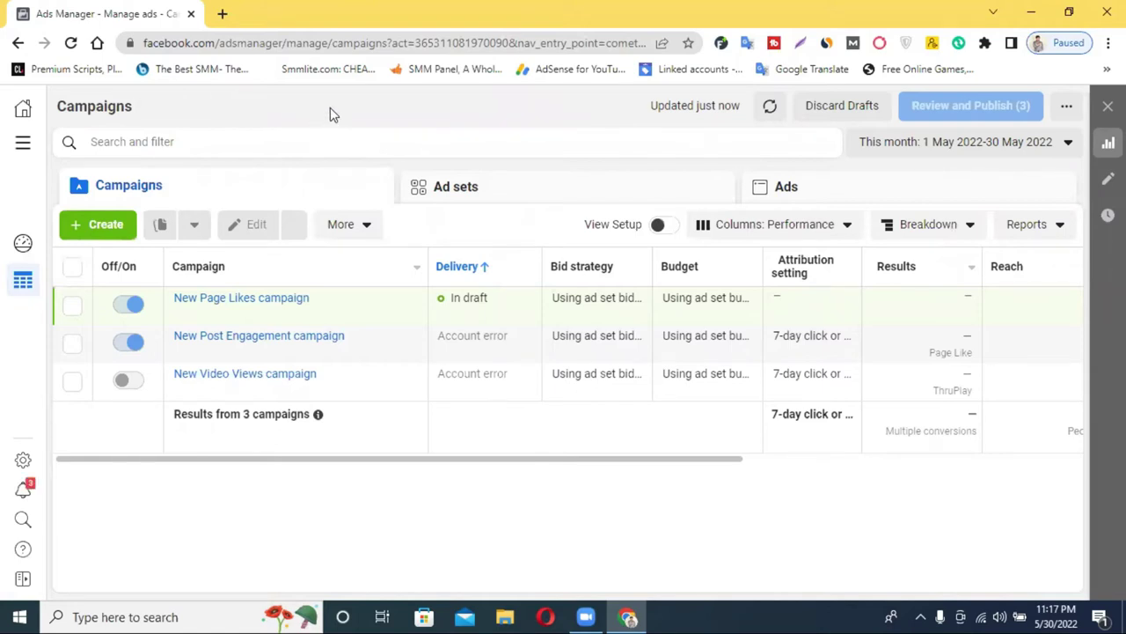
- Dismiss both account alerts above the campaign list
click(240, 228)
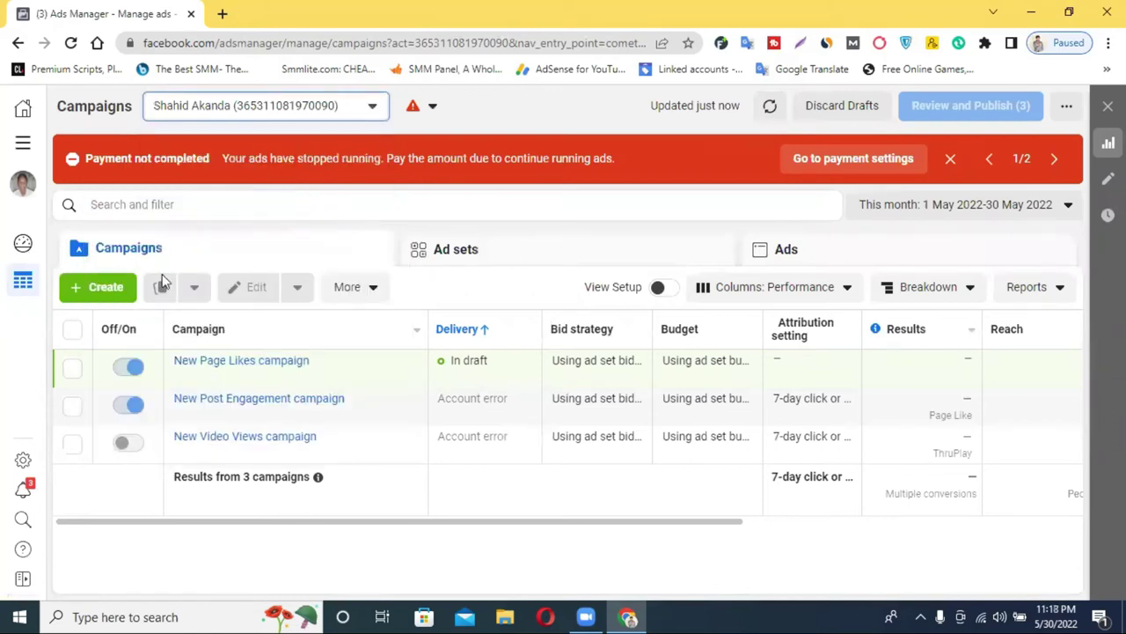
click(950, 158)
click(1053, 158)
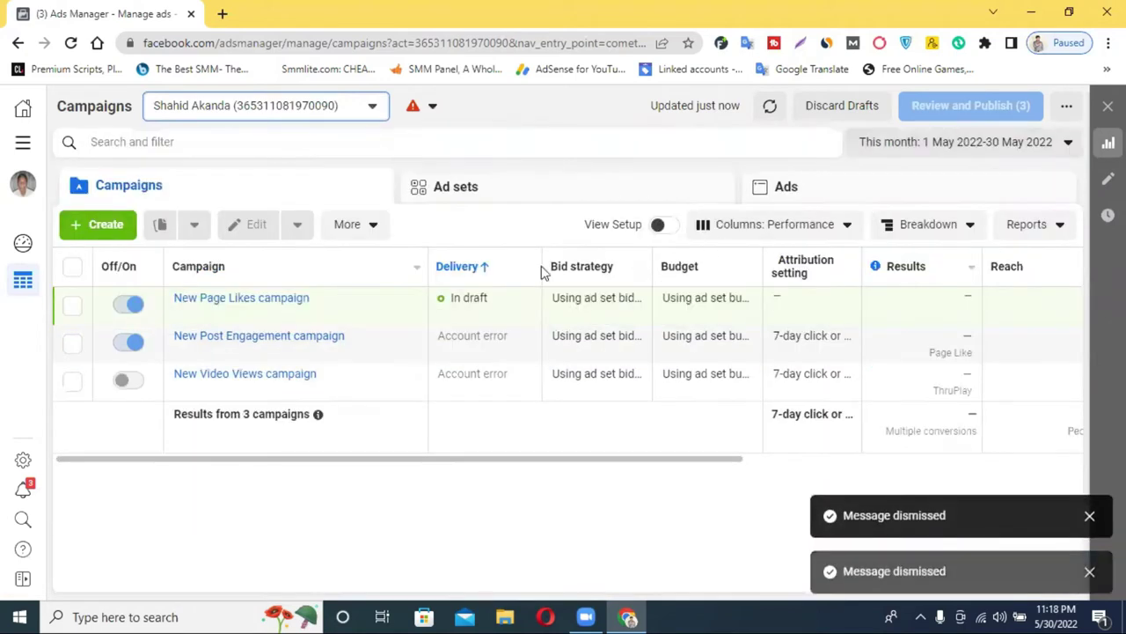
- Create a new campaign with the Engagement objective and the Page Likes engagement type
click(98, 234)
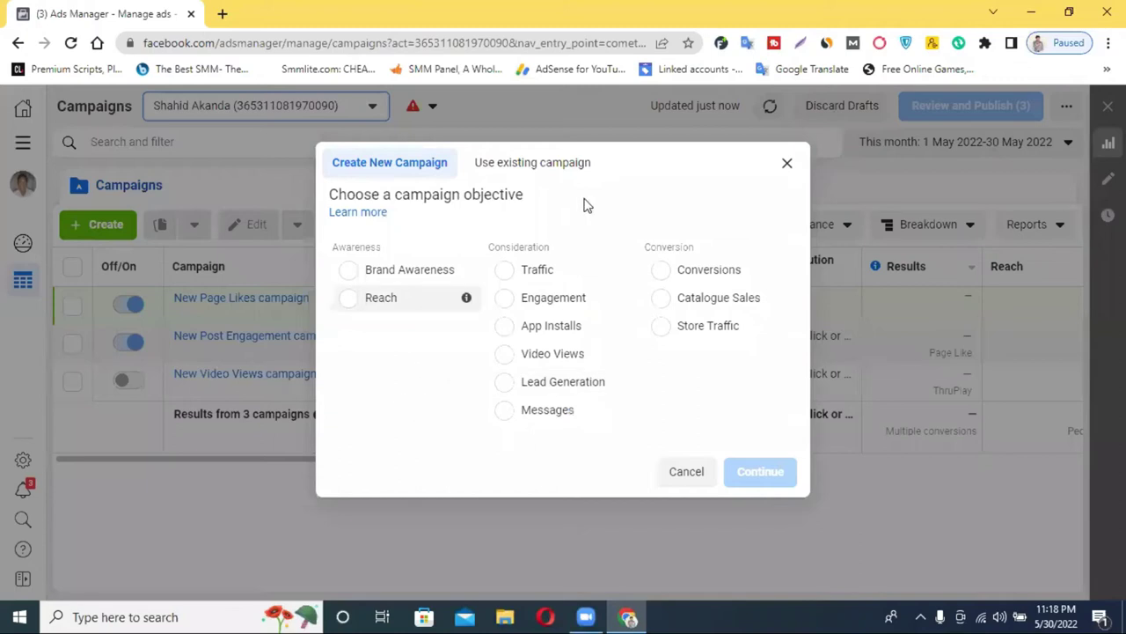
click(528, 305)
scroll(501, 389, down, 3)
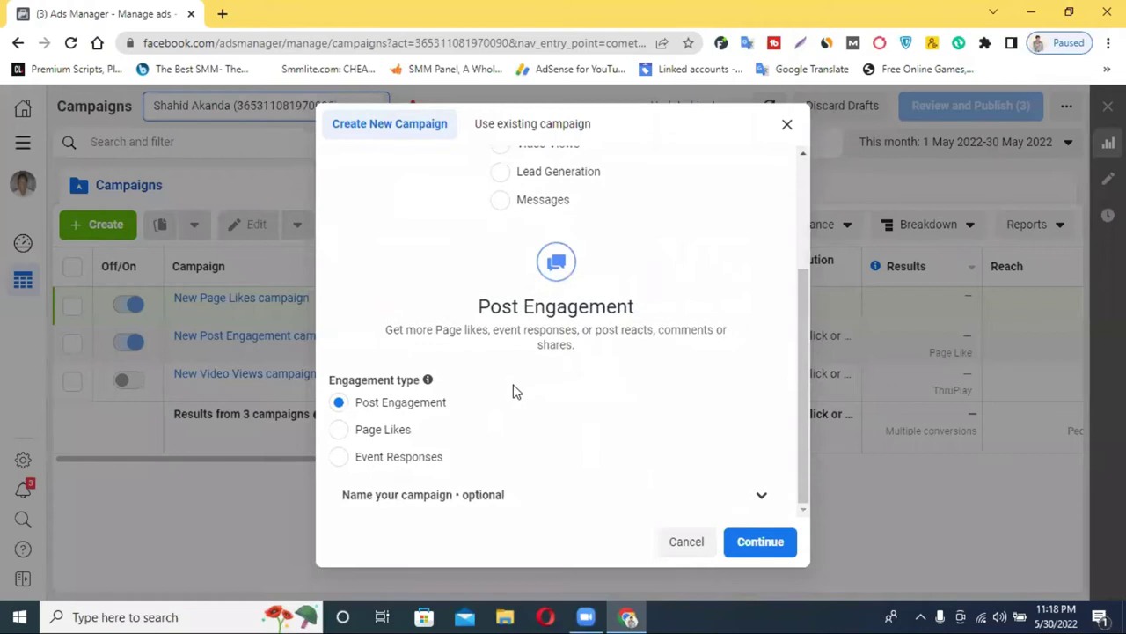
scroll(538, 281, up, 2)
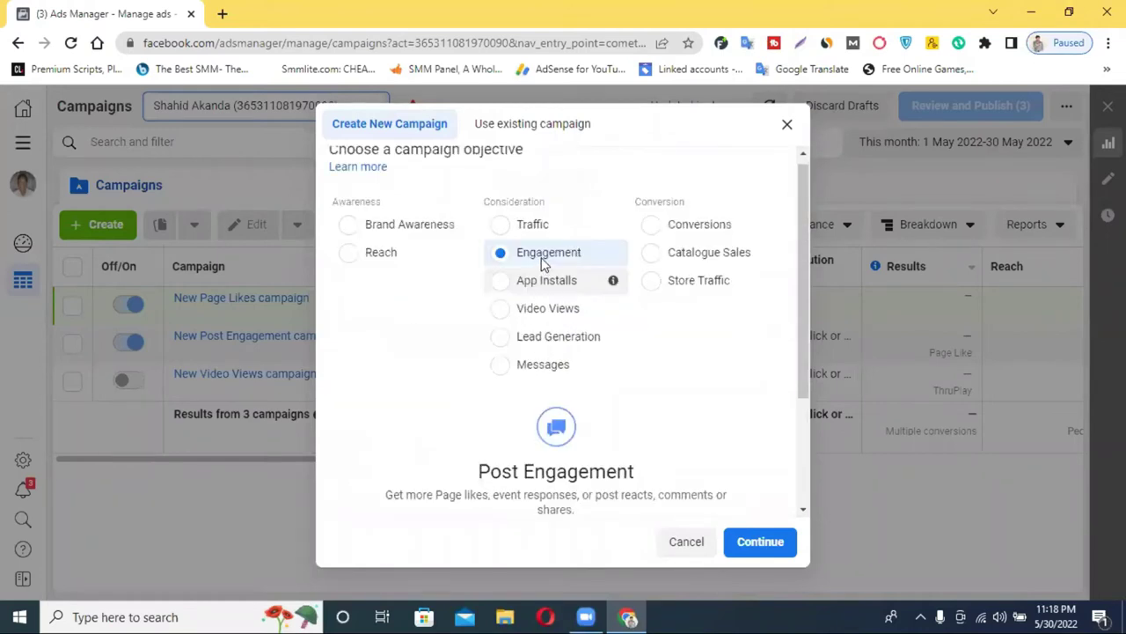
scroll(479, 379, down, 2)
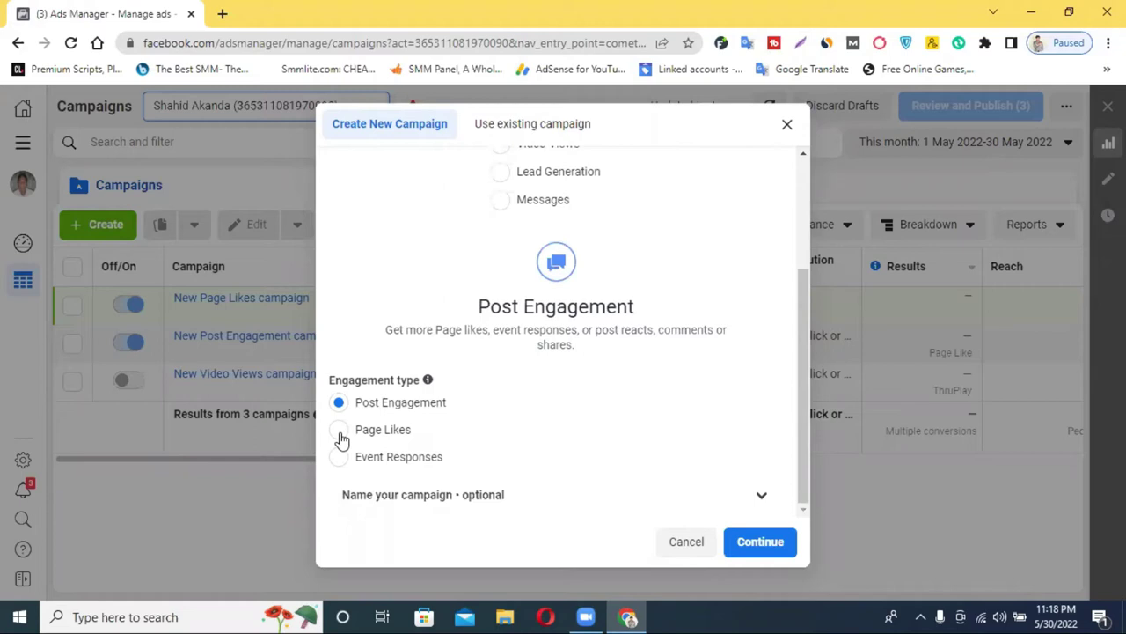
click(343, 431)
click(757, 545)
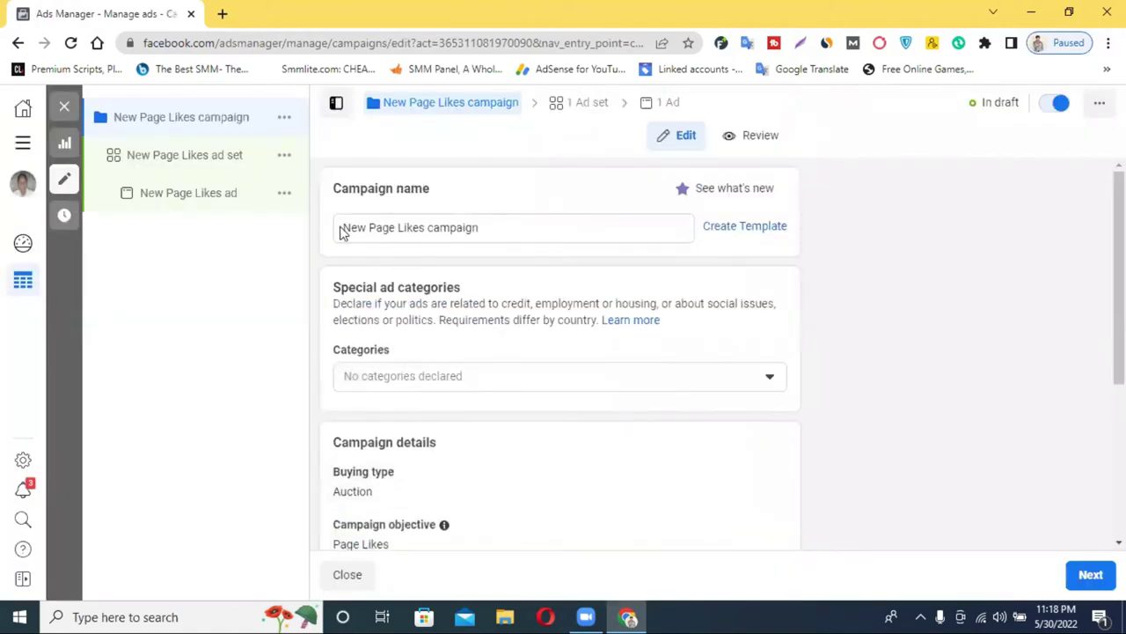
- Rename the campaign as freelancerraju_campaign
click(385, 228)
triple_click(385, 228)
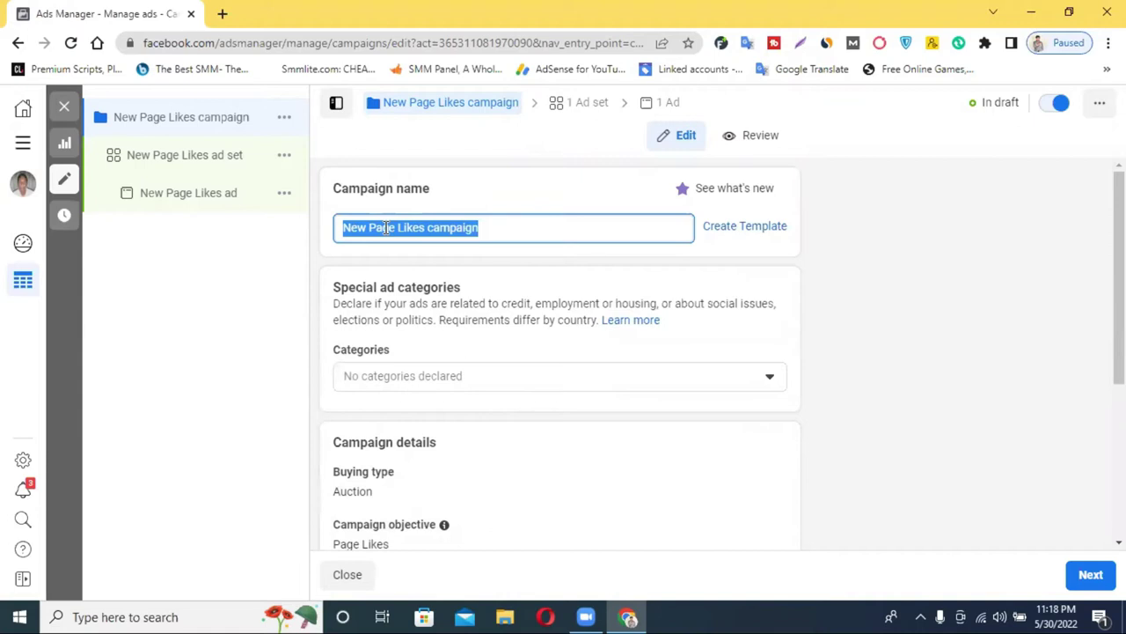
click(413, 231)
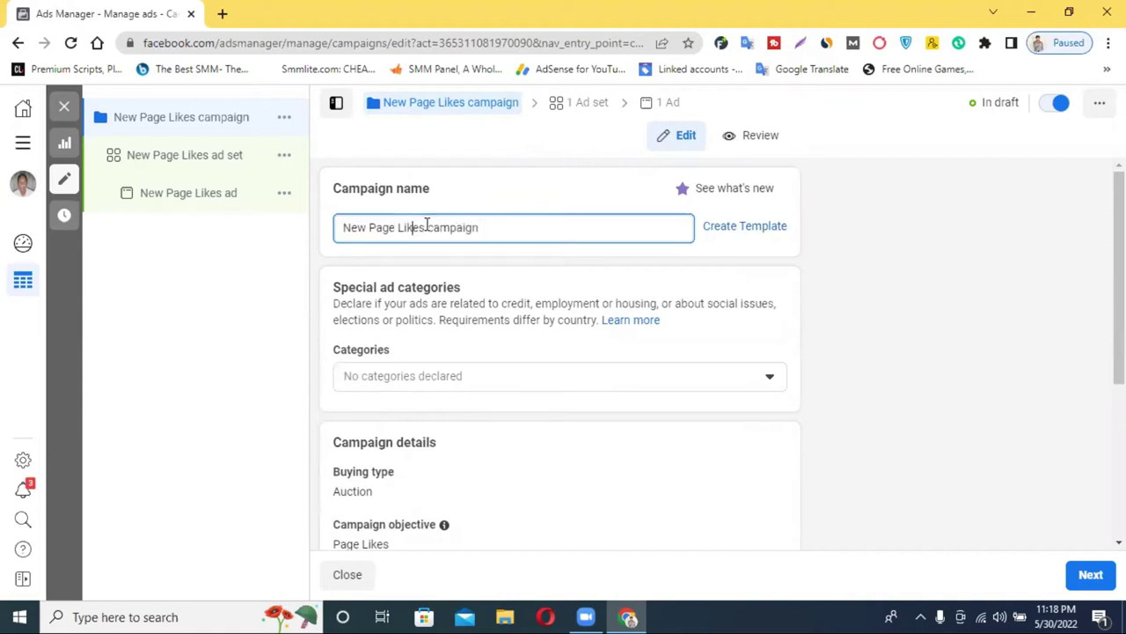
drag(427, 227, 340, 234)
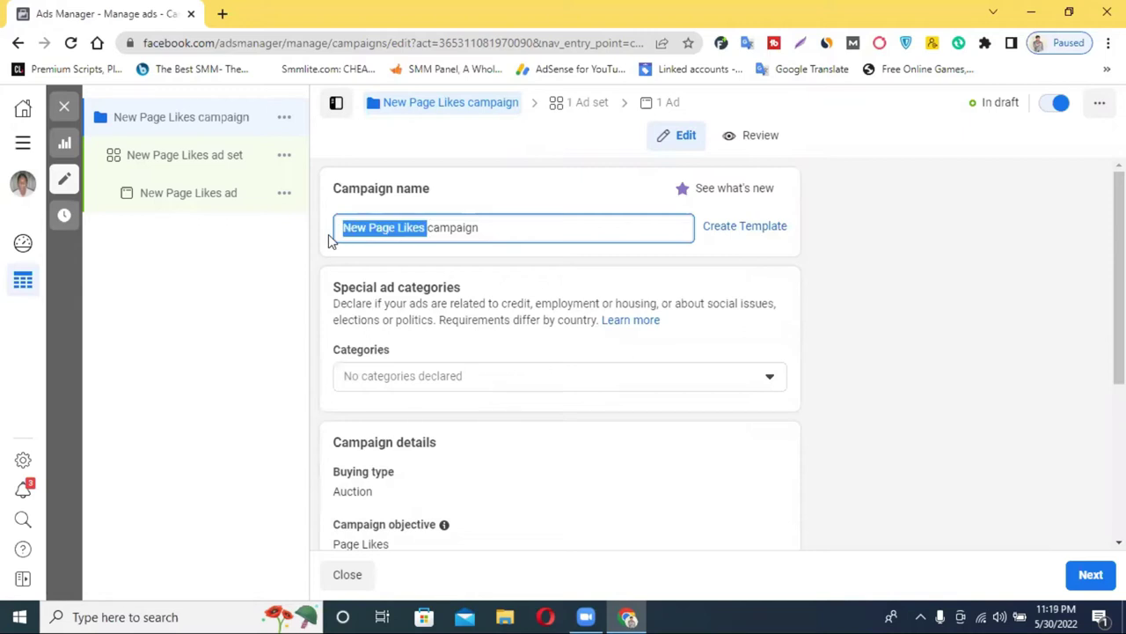
text(rajua)
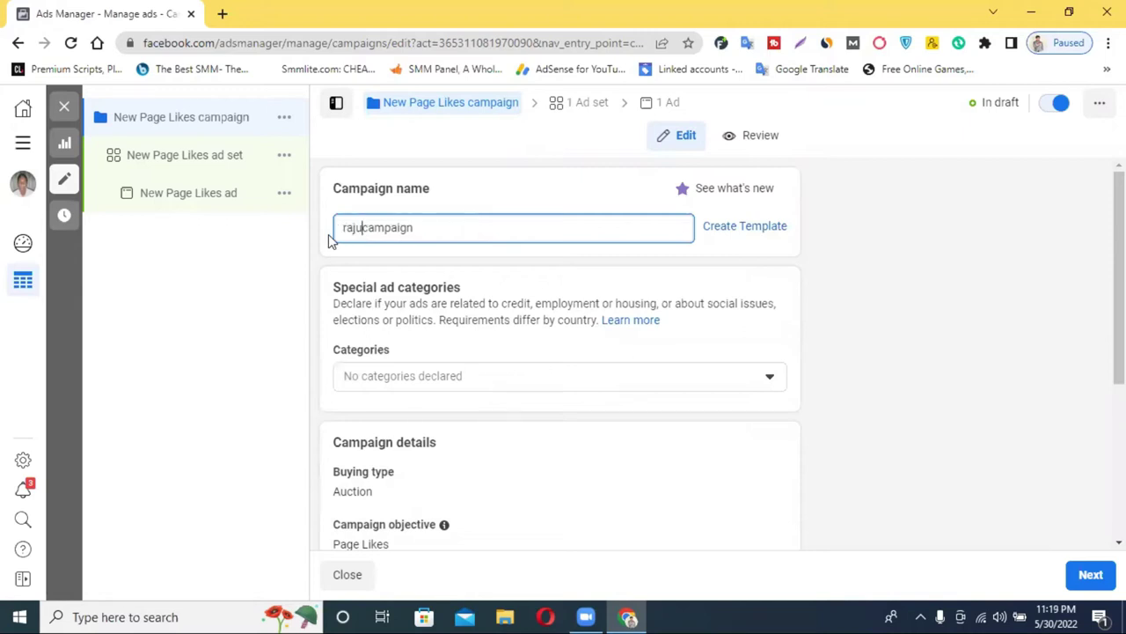
key(BackSpace)
key(BackSpace)
key(BackSpace)
key(BackSpace)
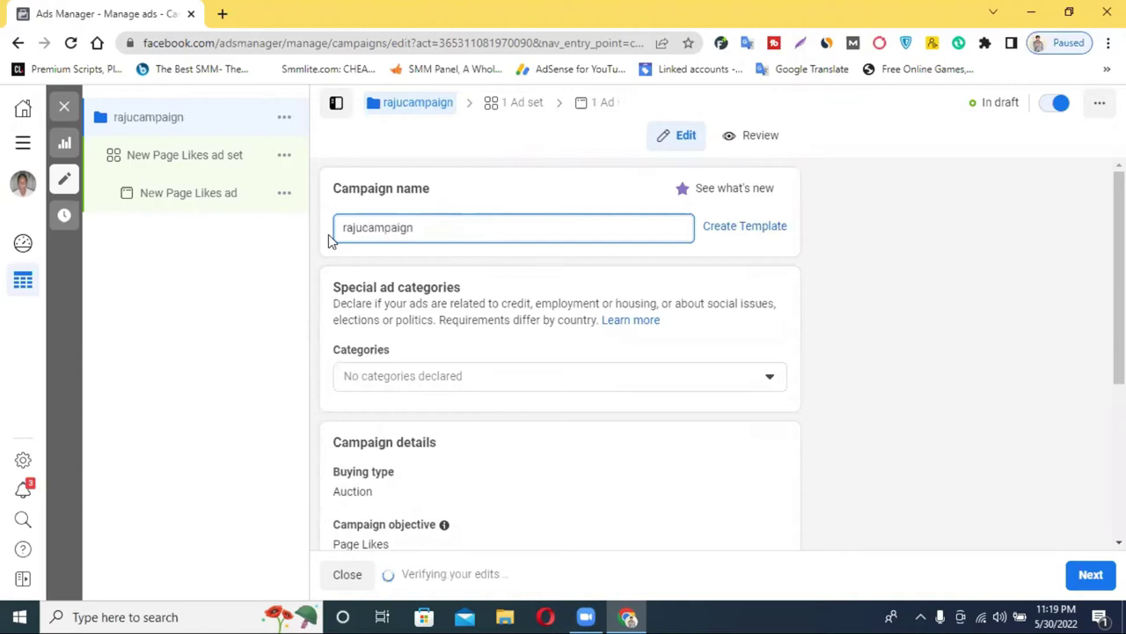
key(BackSpace)
text(freelancerraju)
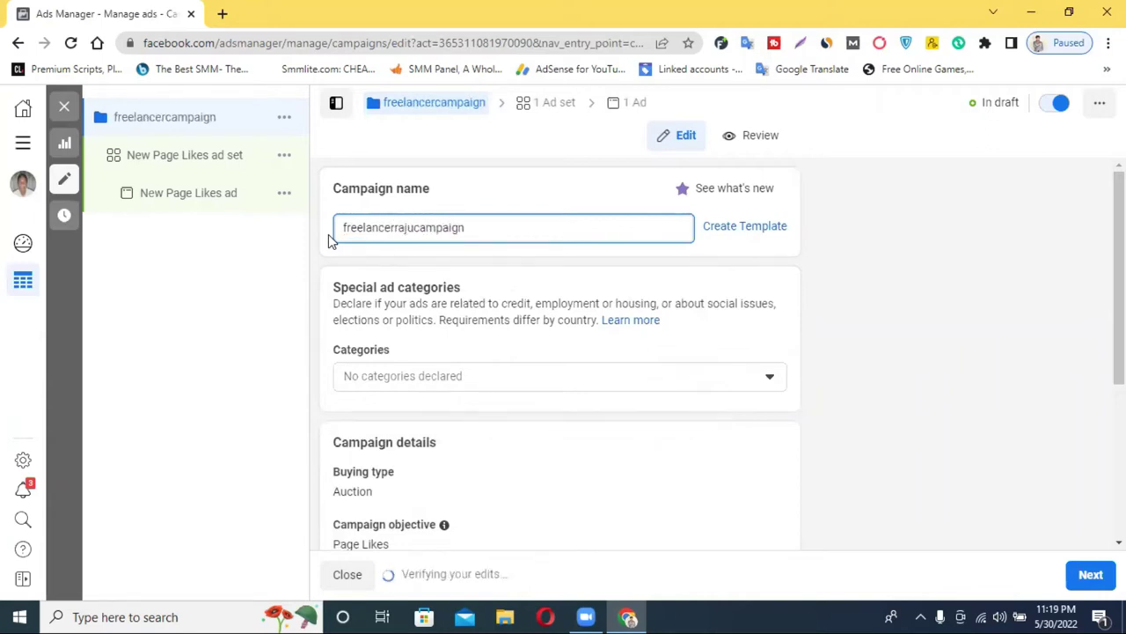
text(_)
click(505, 231)
click(852, 259)
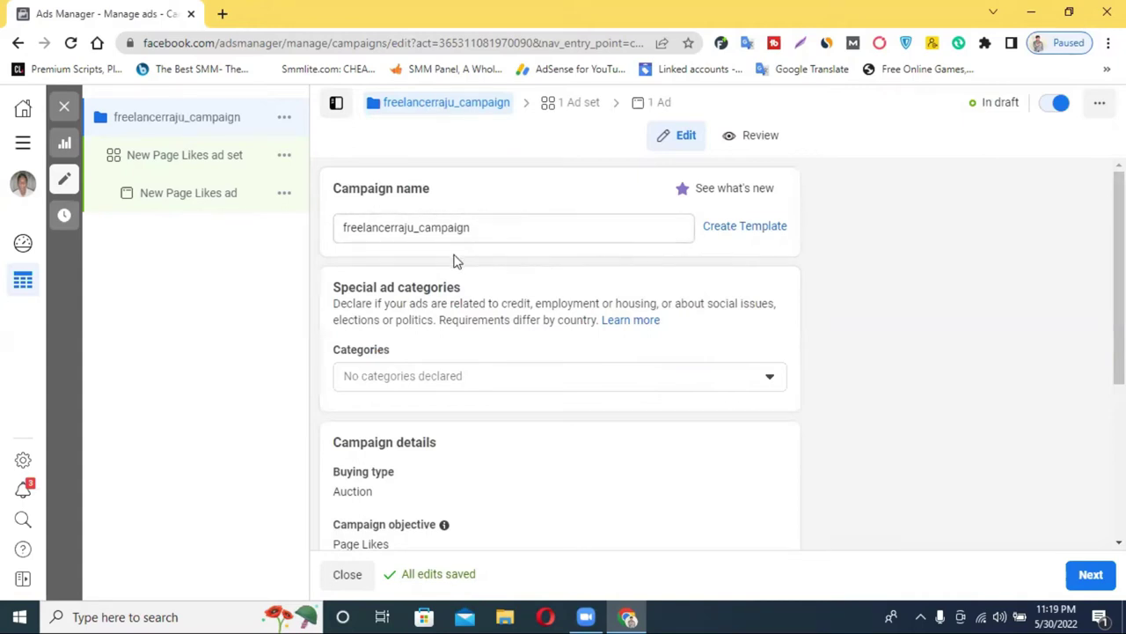
- Add an underscore after "freelancer" so the campaign name reads freelancer_raju_campaign
click(395, 227)
text(_)
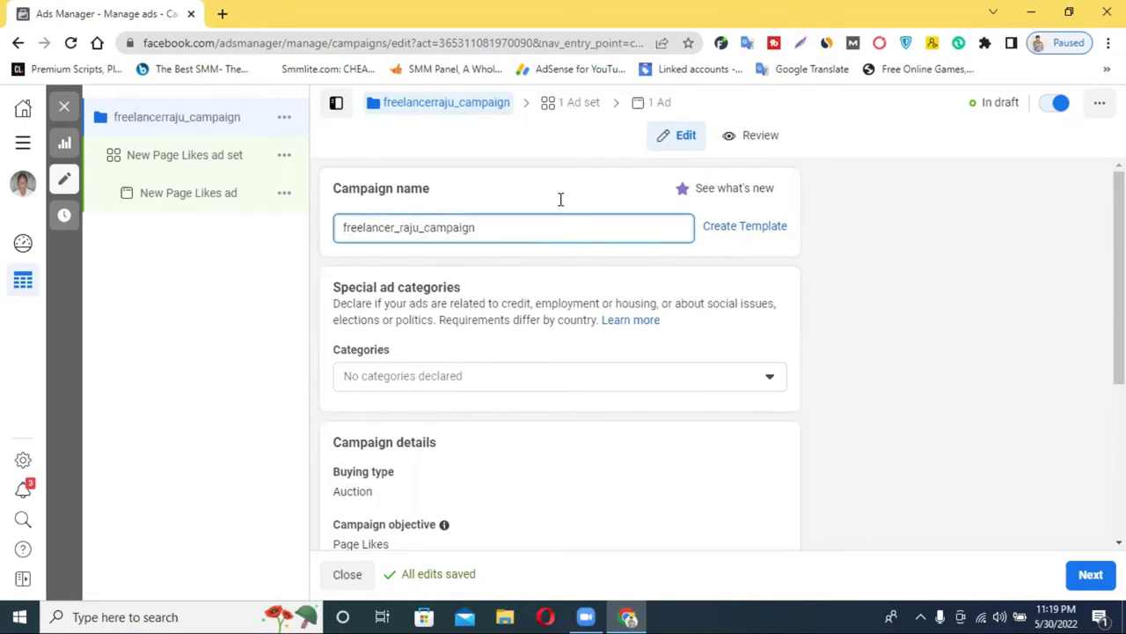
click(741, 264)
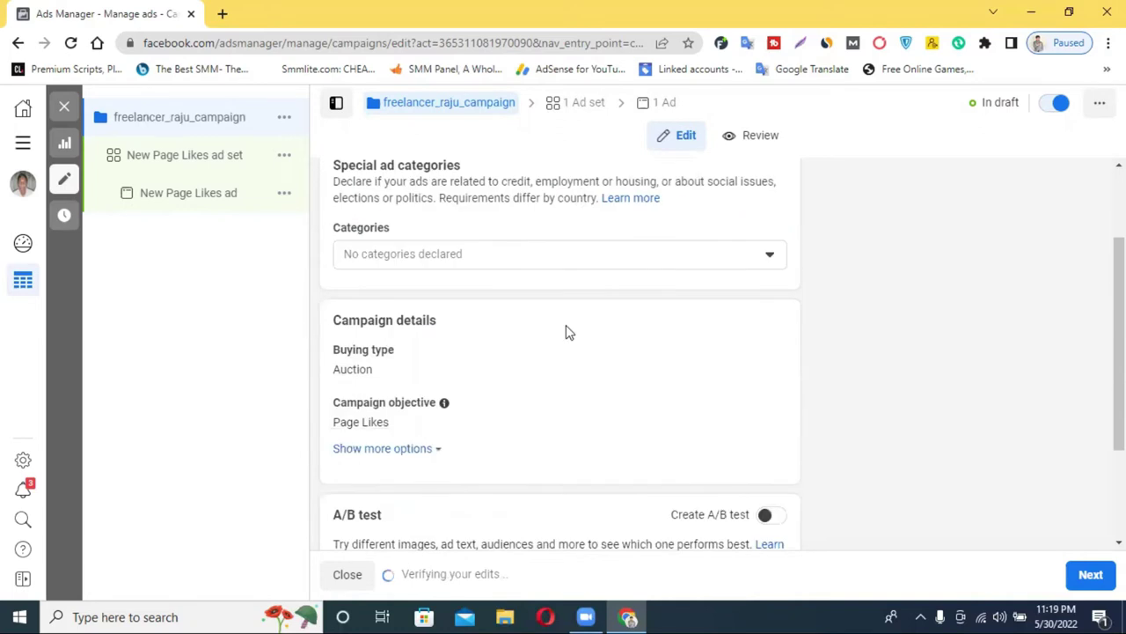
- Review the campaign objective, A/B test and budget optimisation options, and continue to the ad set settings
scroll(572, 324, down, 2)
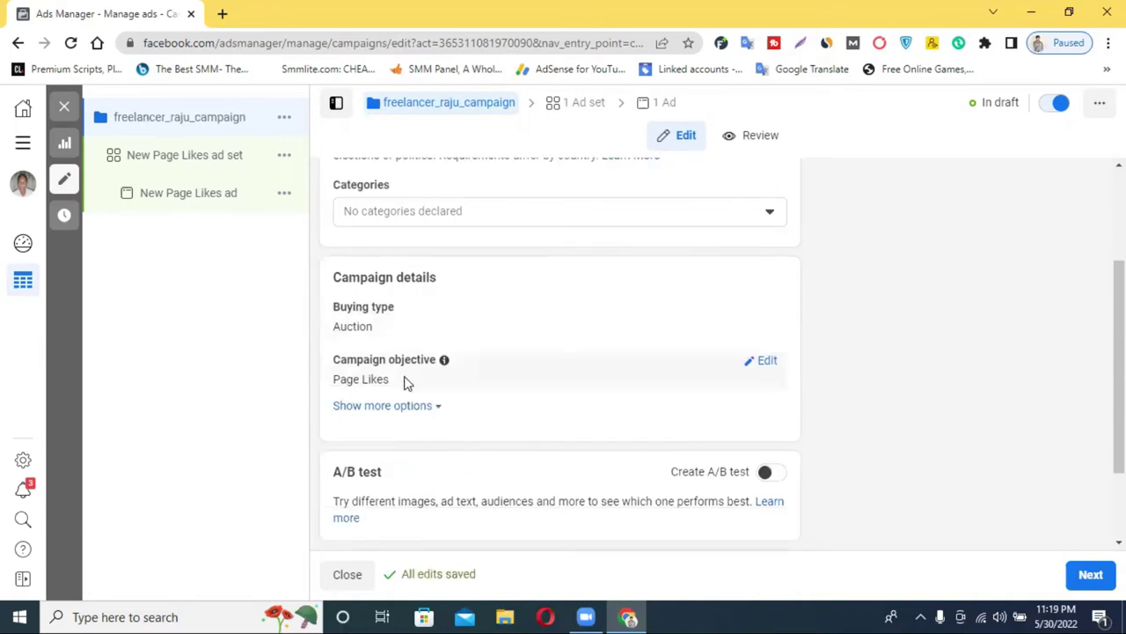
click(775, 371)
scroll(591, 420, down, 5)
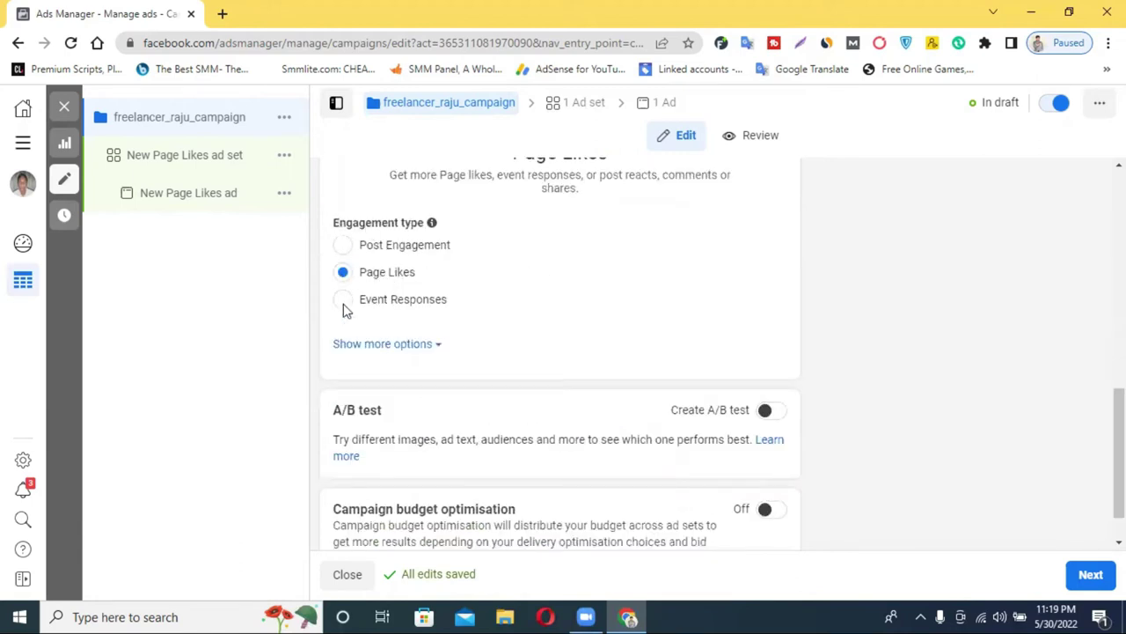
scroll(523, 353, down, 1)
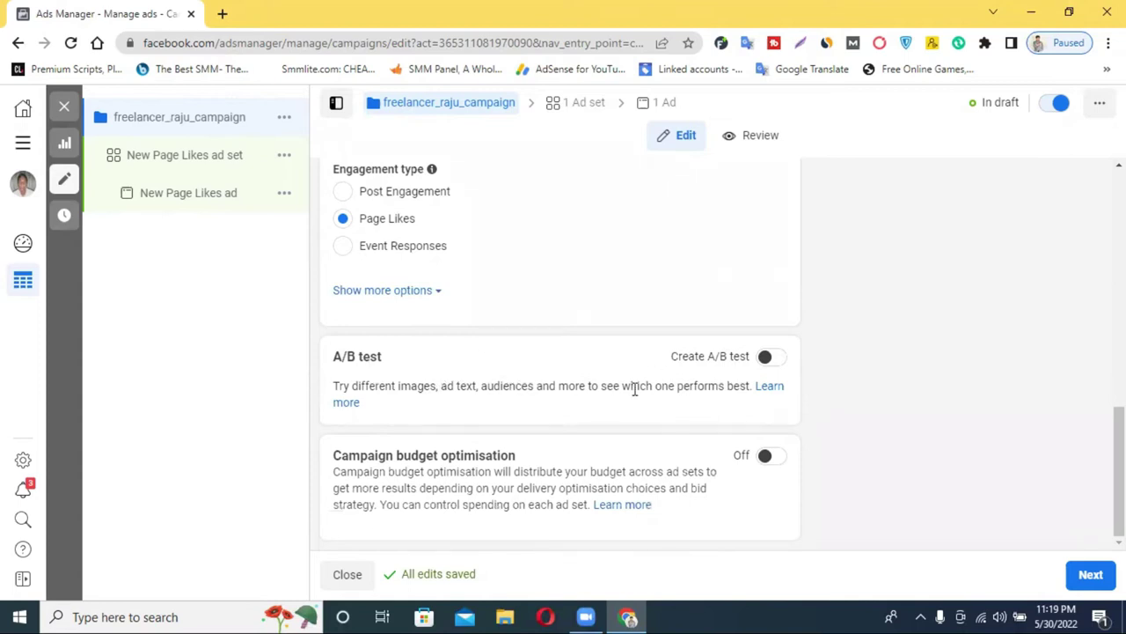
click(1091, 574)
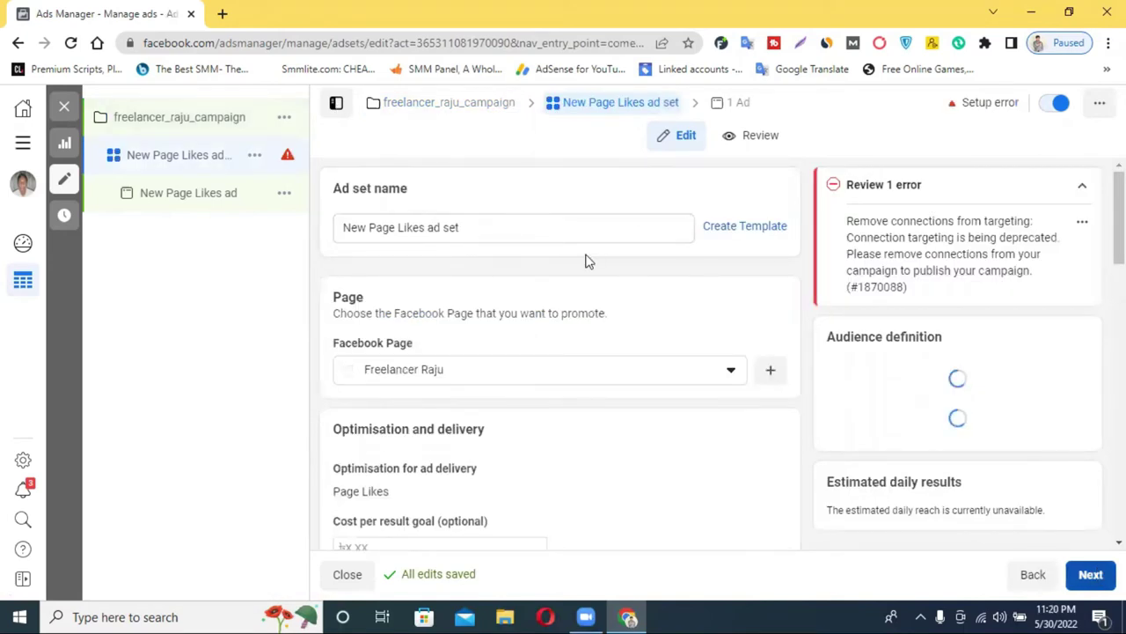
- Rename the ad set as freelancer_raju_ads
click(1082, 223)
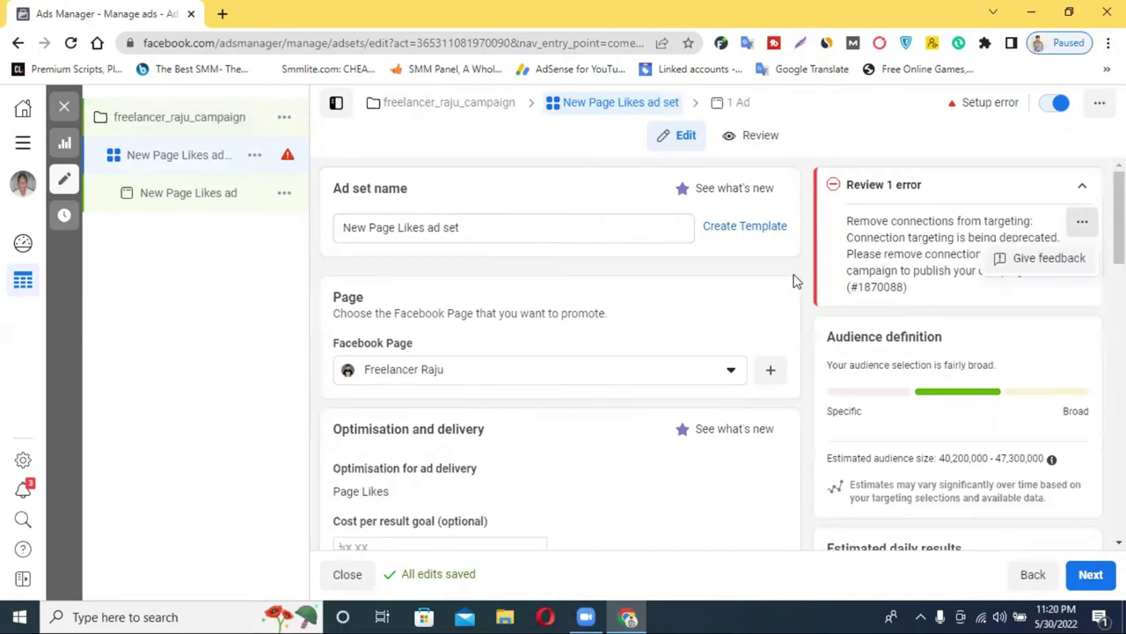
click(963, 155)
double_click(504, 223)
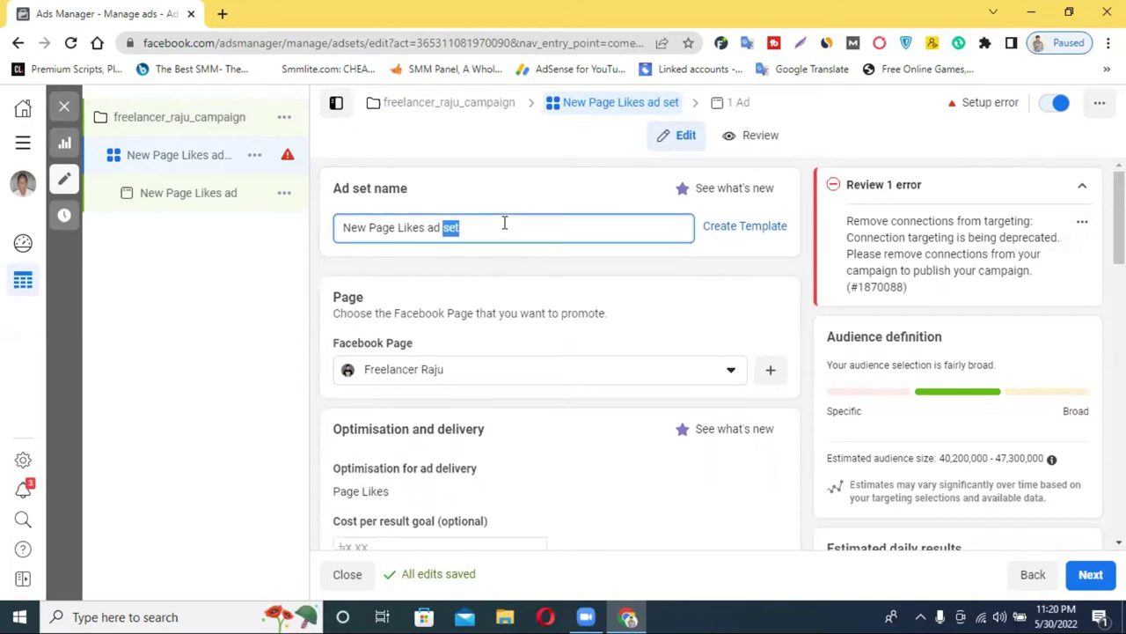
key(ctrl+a)
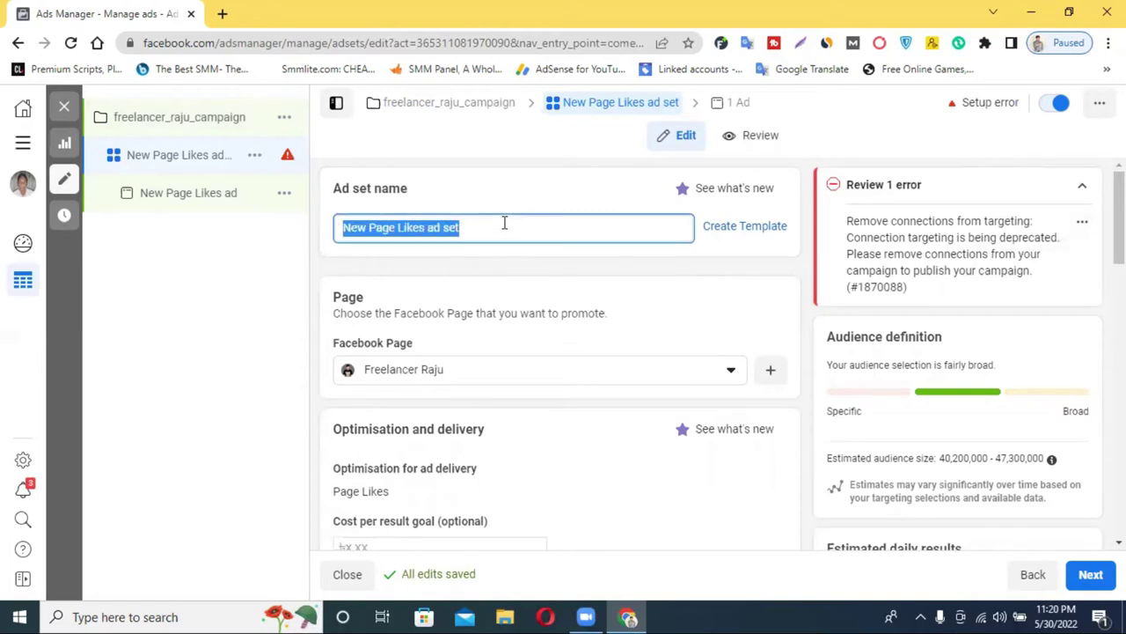
text(free)
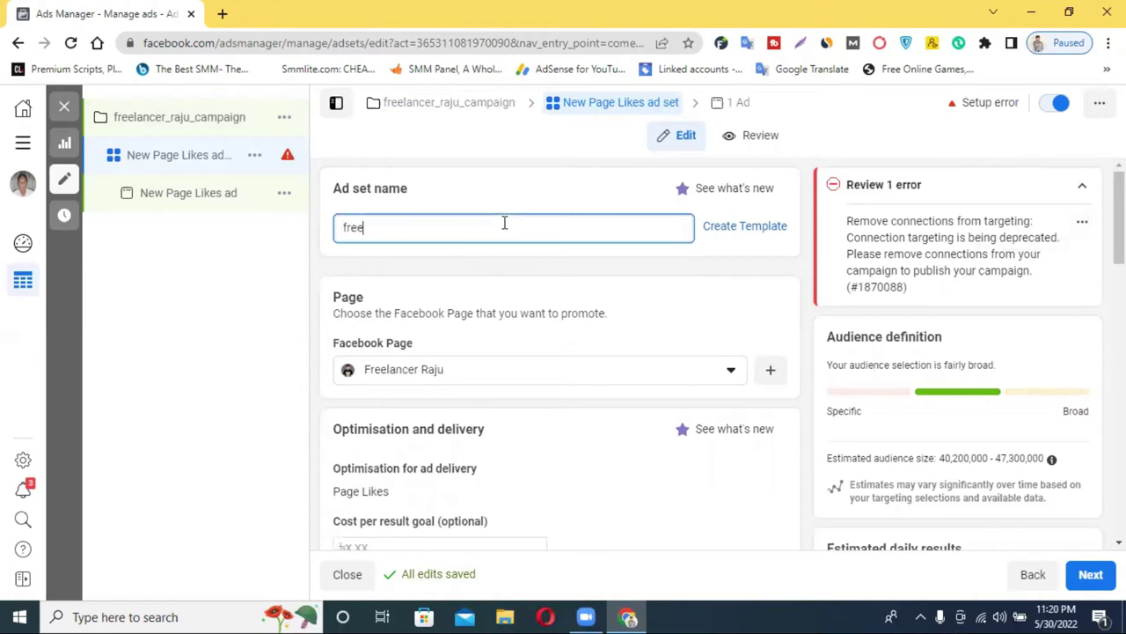
text(lancer_raju_ads)
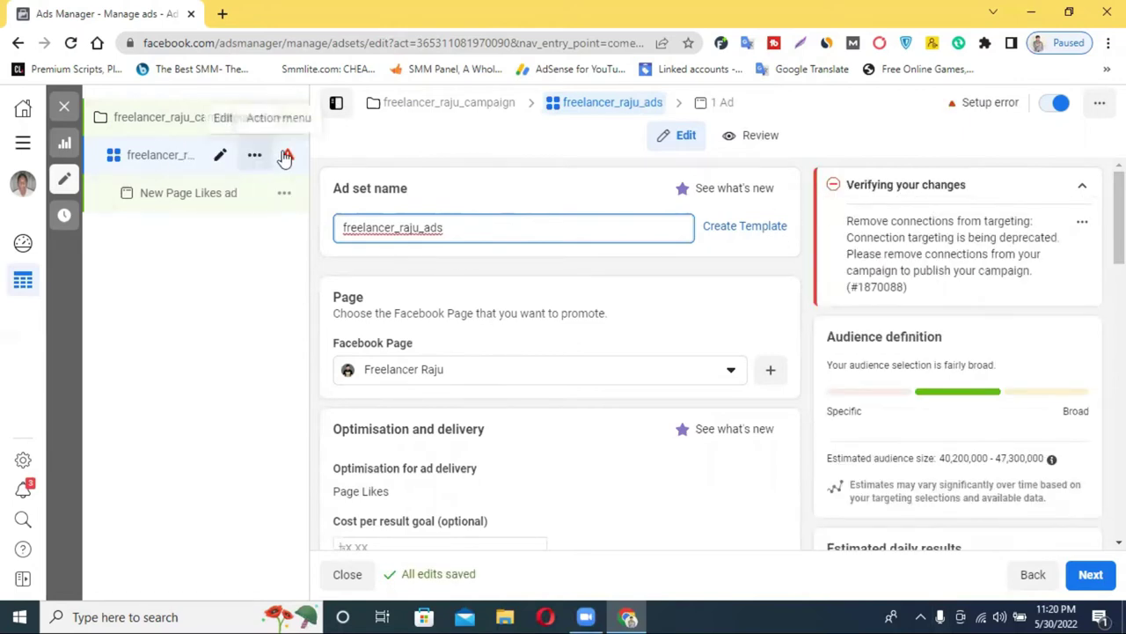
mouse_move(286, 156)
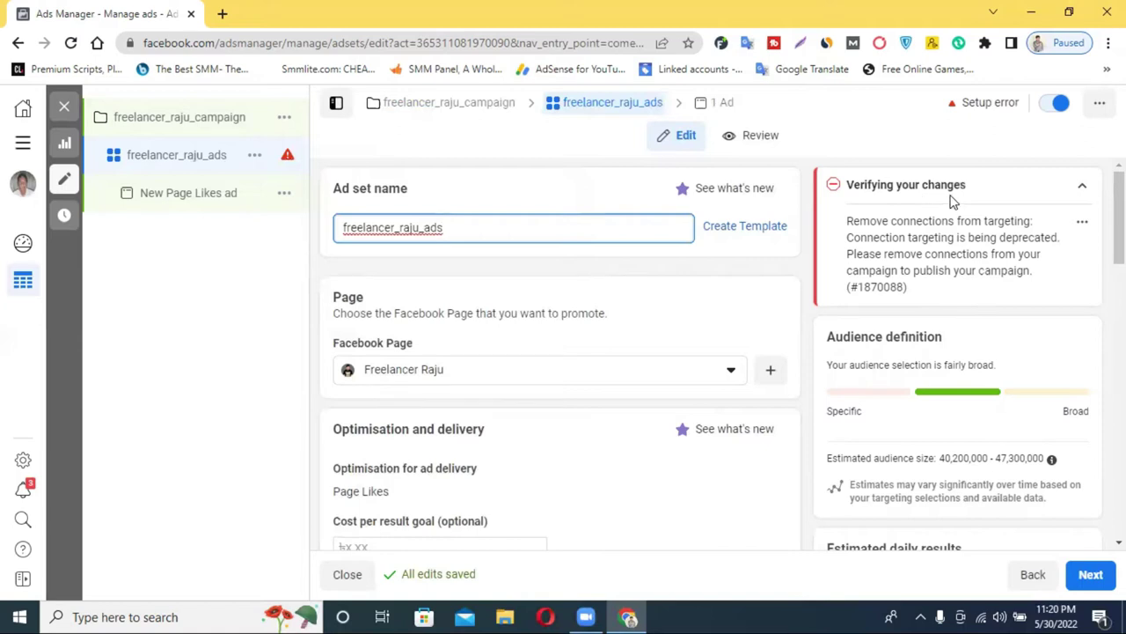
scroll(754, 282, down, 3)
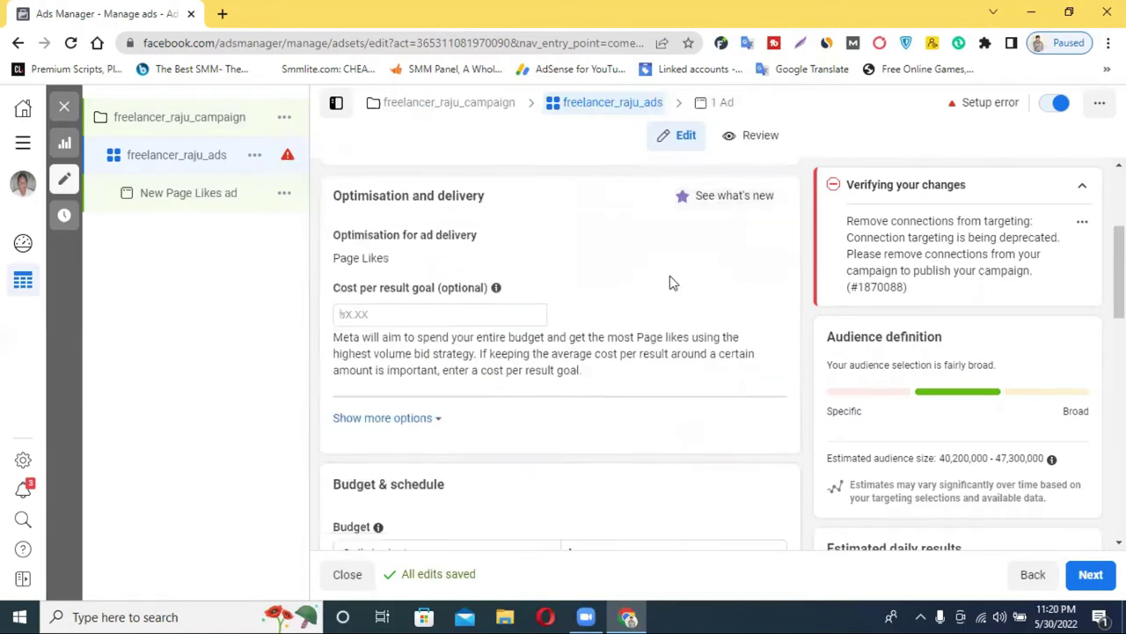
scroll(670, 282, up, 3)
click(456, 234)
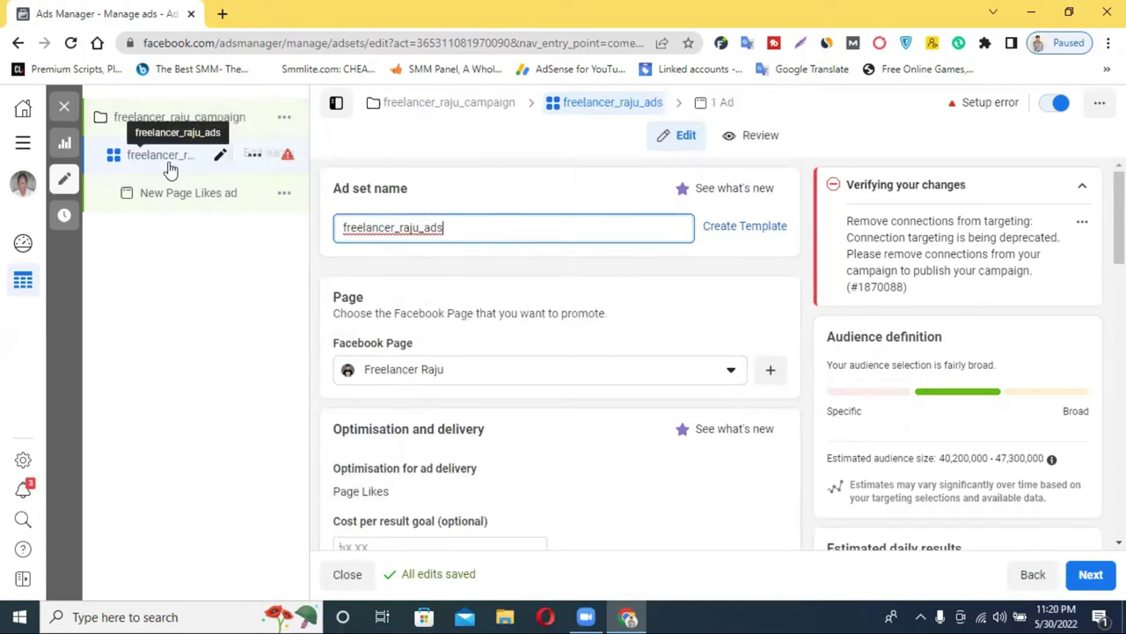
double_click(354, 186)
click(441, 193)
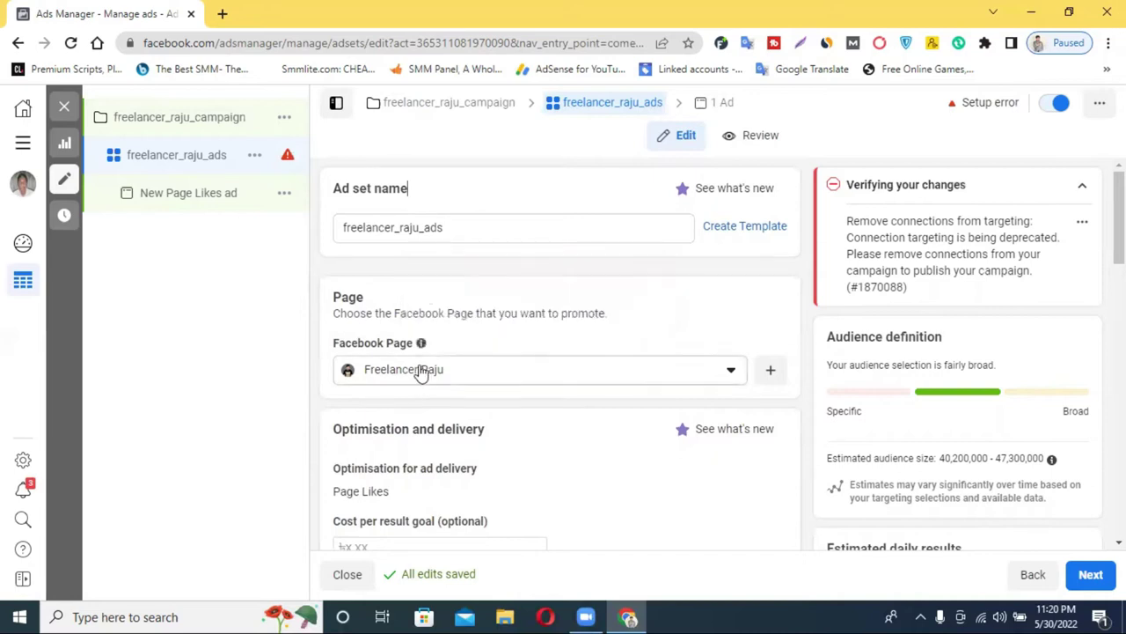
drag(340, 315, 510, 305)
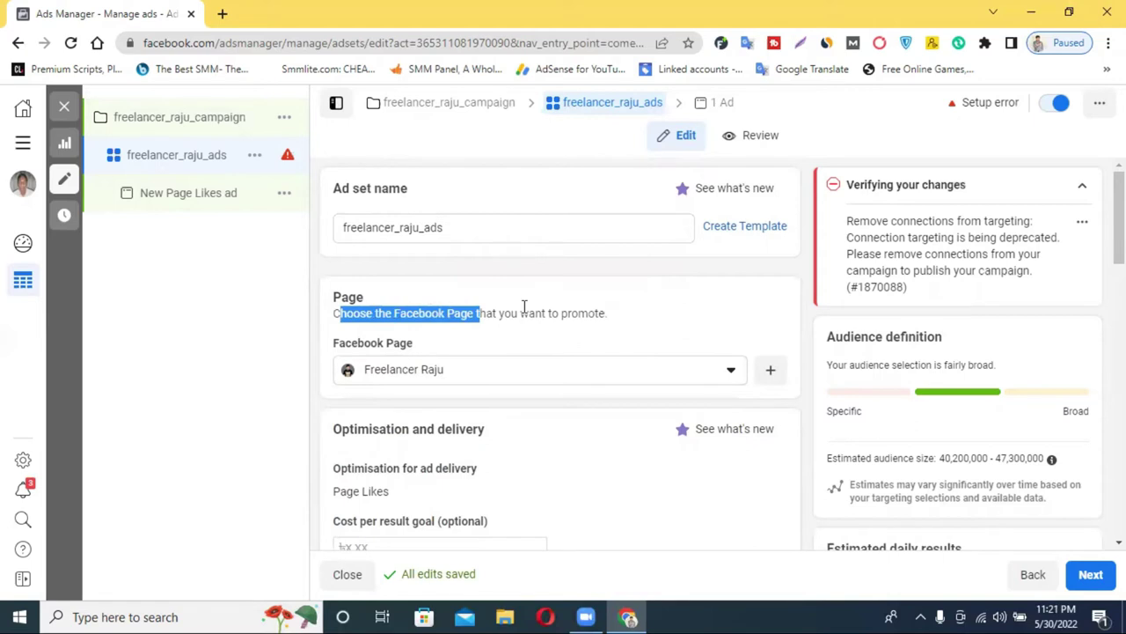
- Browse the list of Facebook Pages available to promote, then close it without changing the selection
scroll(423, 249, down, 2)
scroll(492, 272, up, 1)
click(477, 296)
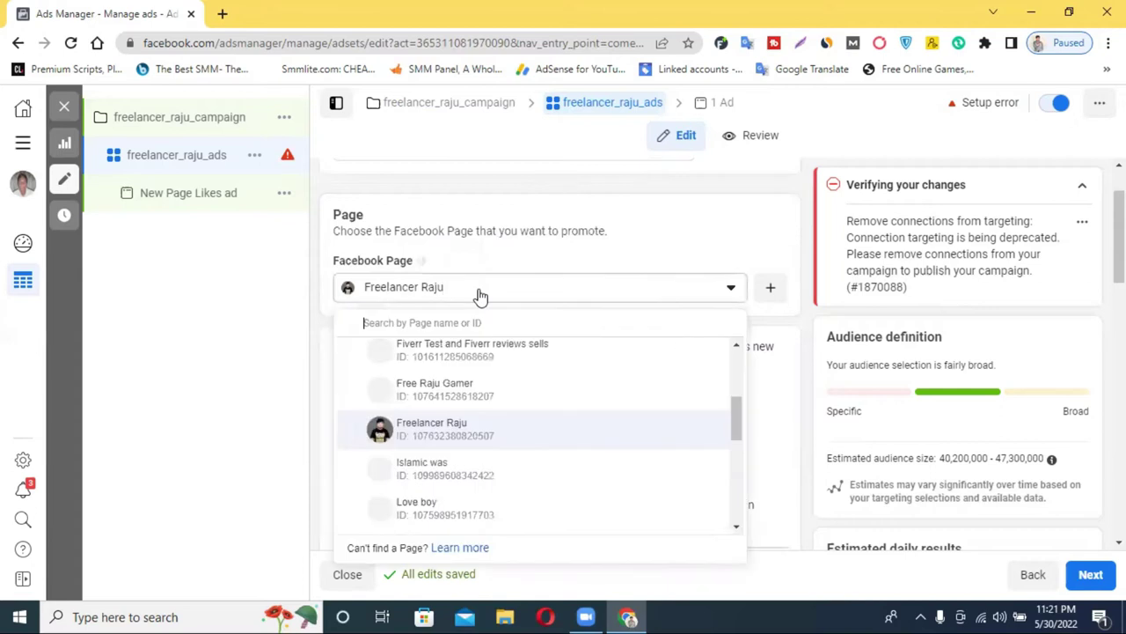
scroll(457, 480, up, 1)
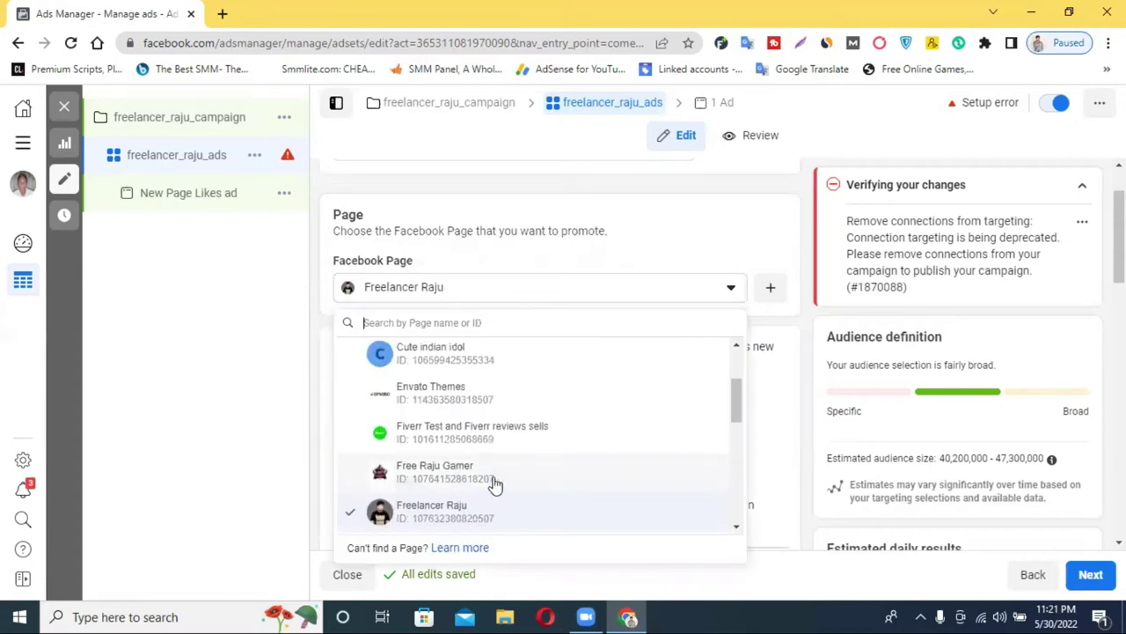
scroll(427, 467, down, 1)
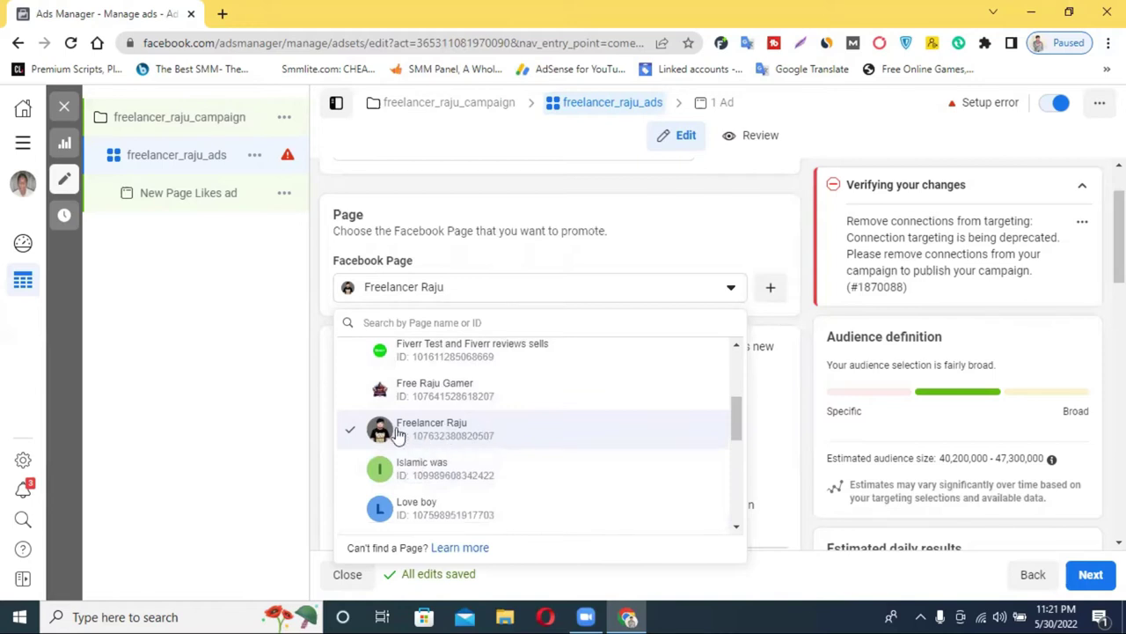
click(283, 397)
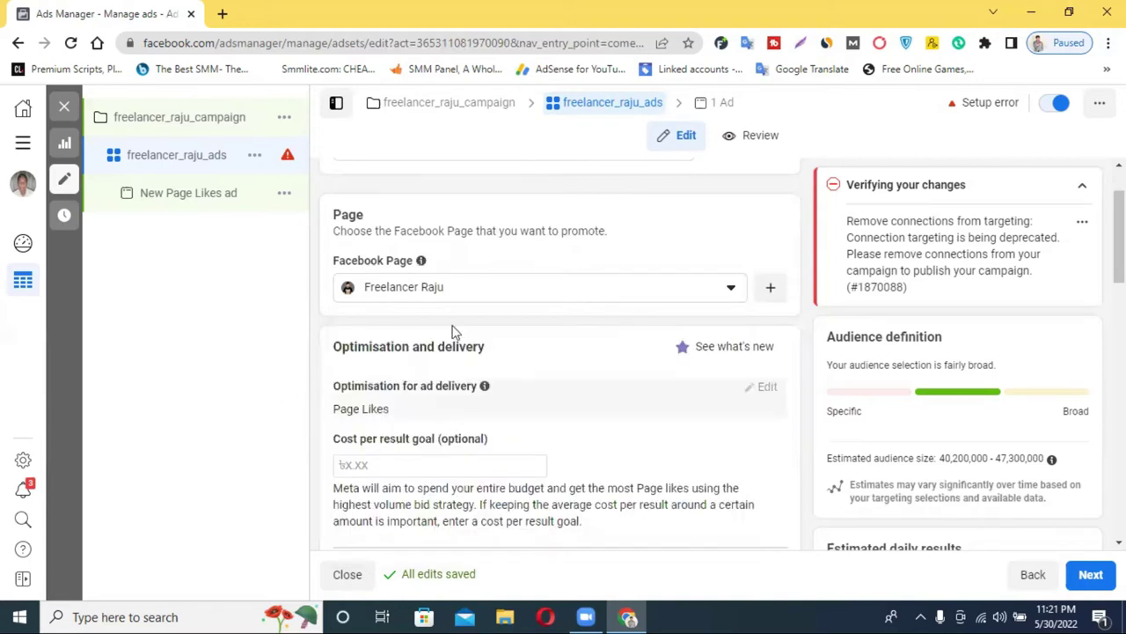
- Switch the promoted Facebook Page to Islamic was, and set it back to Freelancer Raju
click(449, 288)
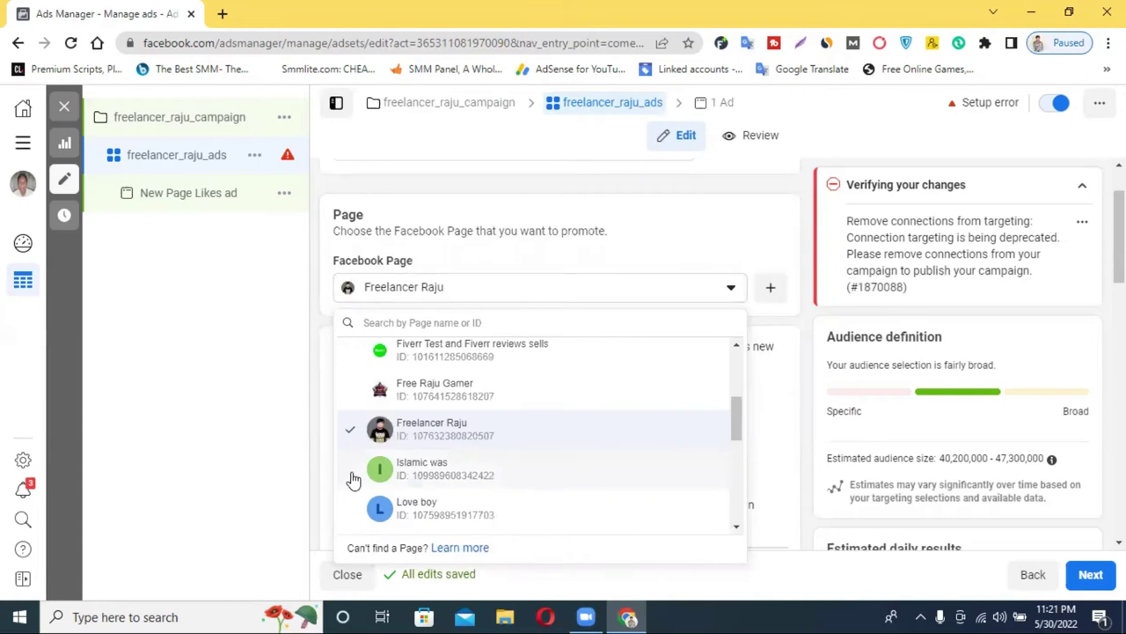
click(353, 480)
click(417, 300)
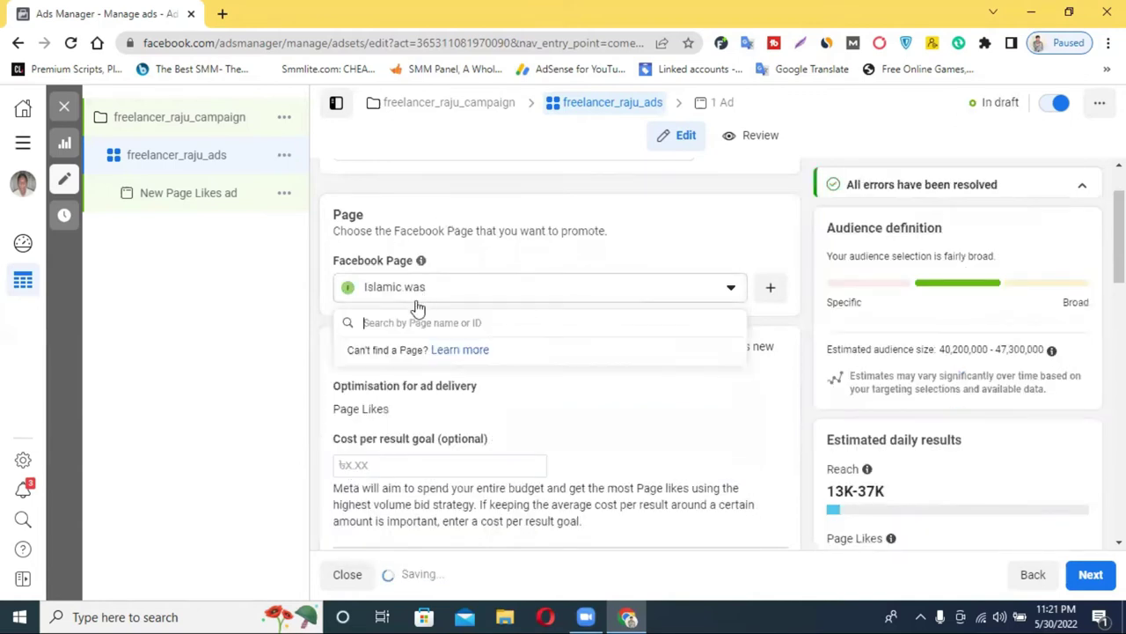
click(453, 396)
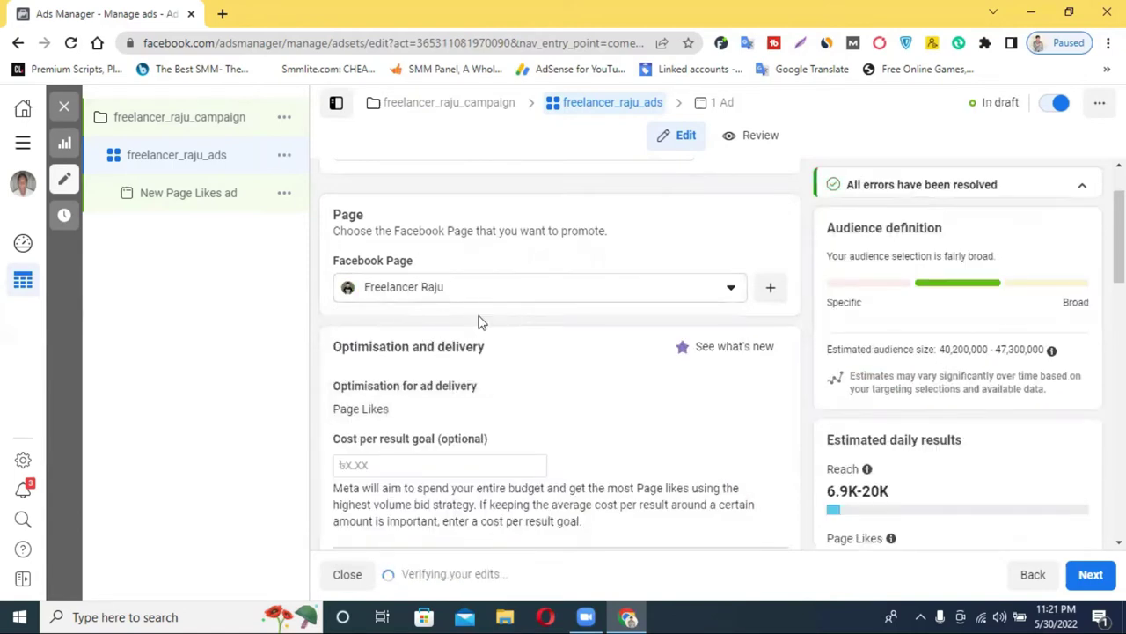
- Set the ad set's daily budget to 100 BDT in the Budget & schedule section
scroll(546, 378, down, 3)
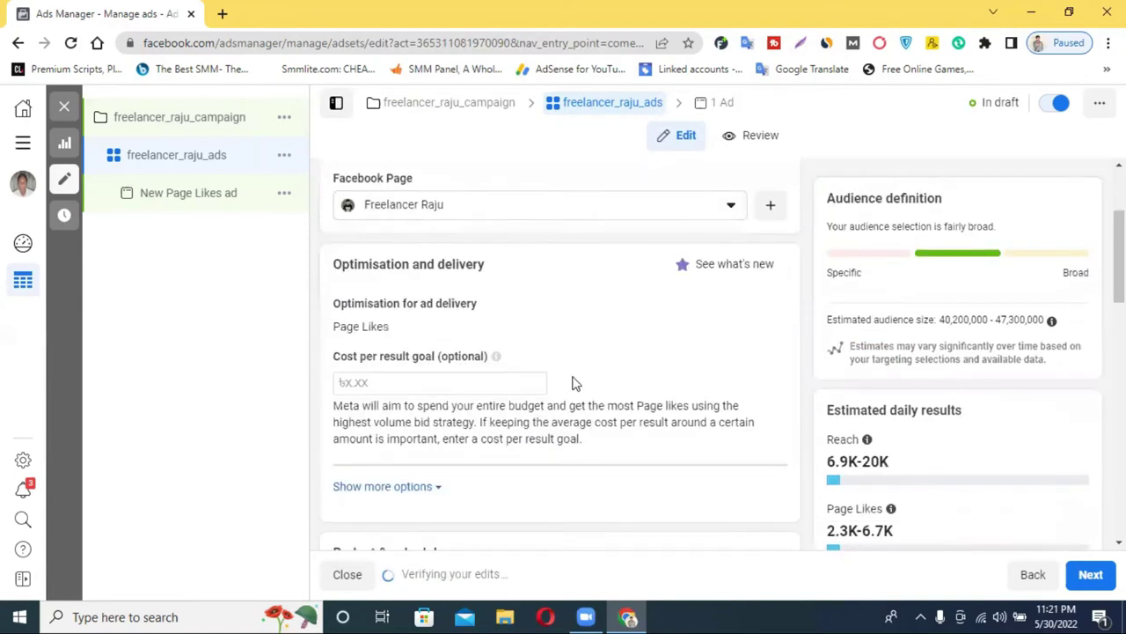
scroll(601, 364, down, 1)
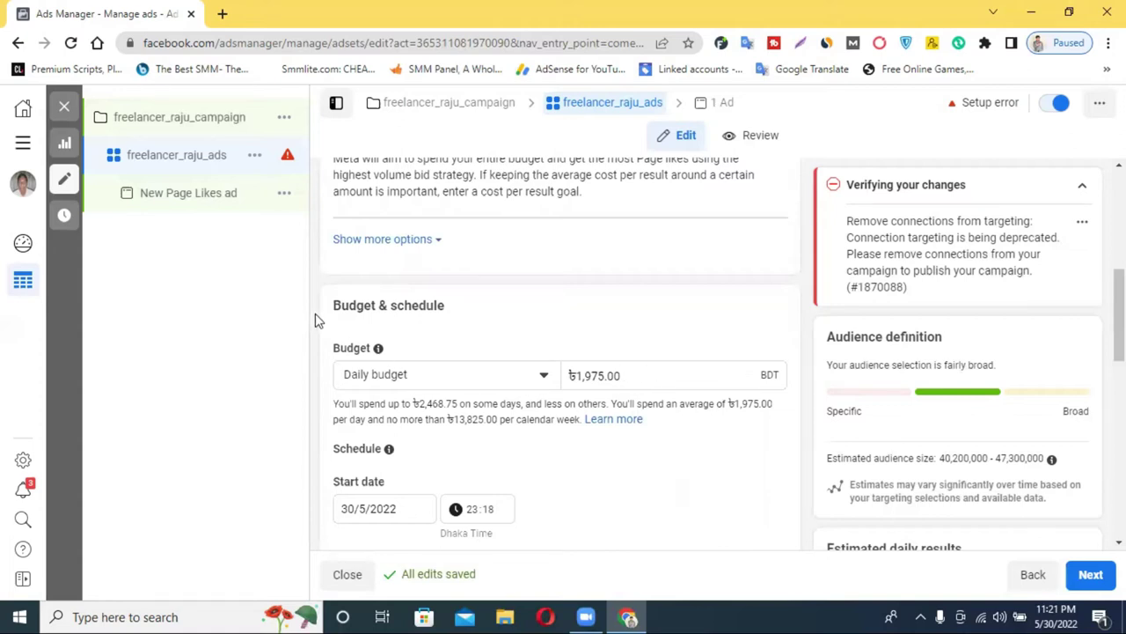
drag(339, 305, 437, 310)
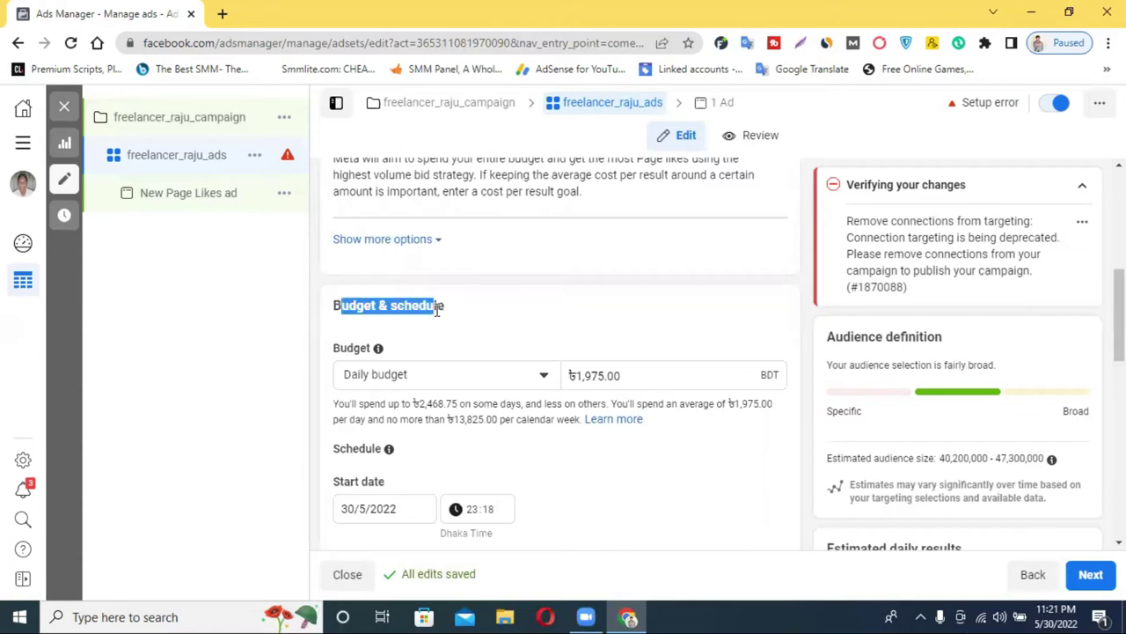
click(606, 328)
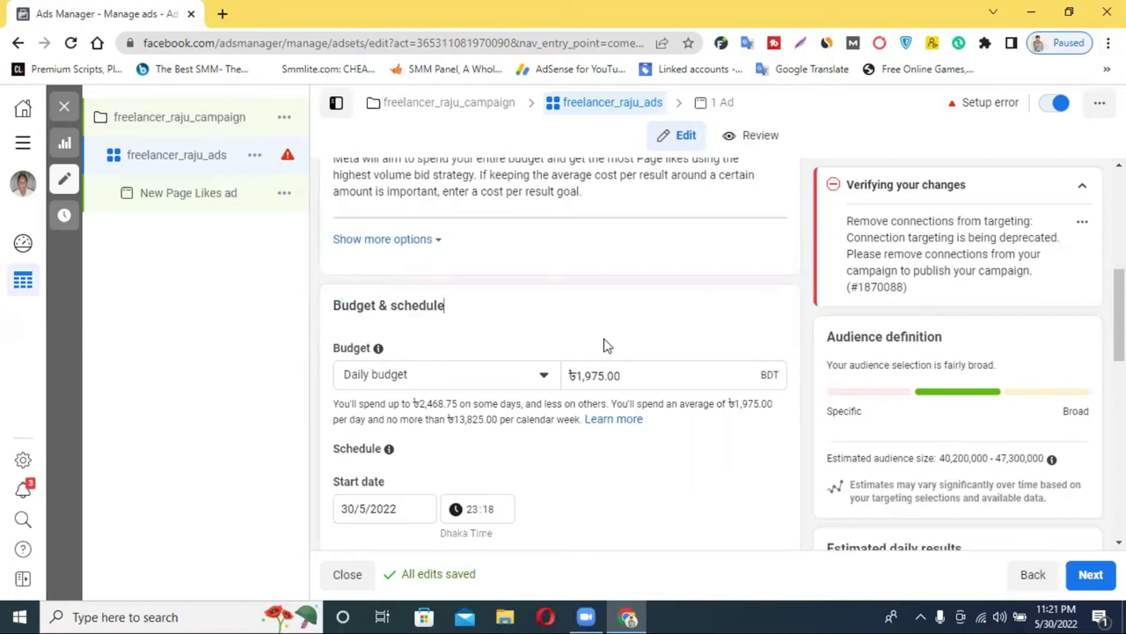
double_click(579, 376)
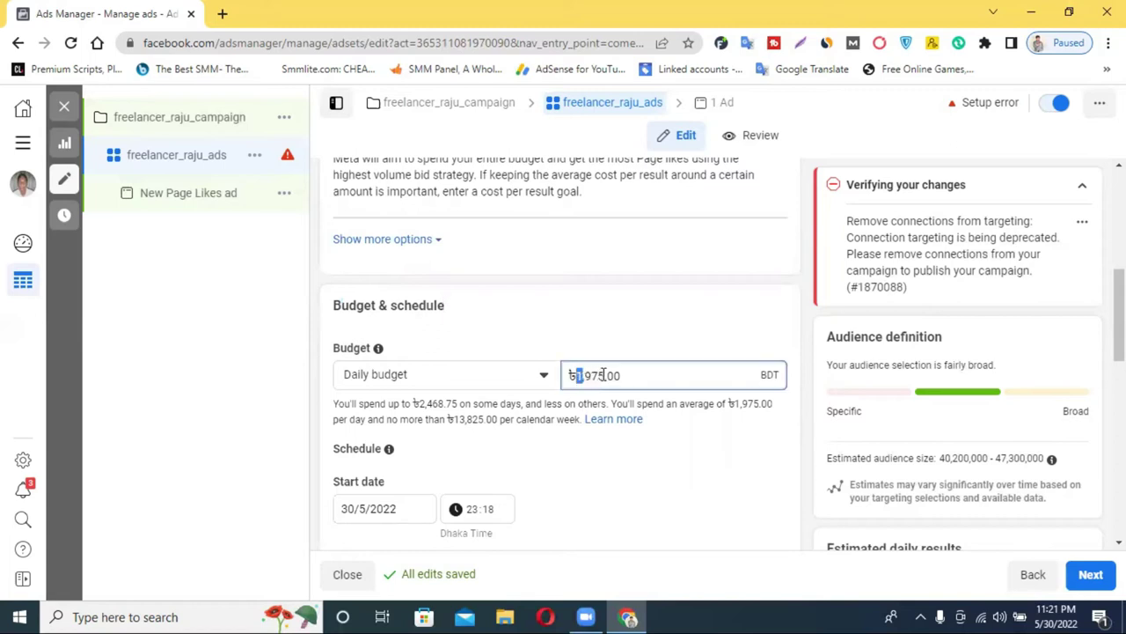
drag(605, 375, 577, 375)
text(100)
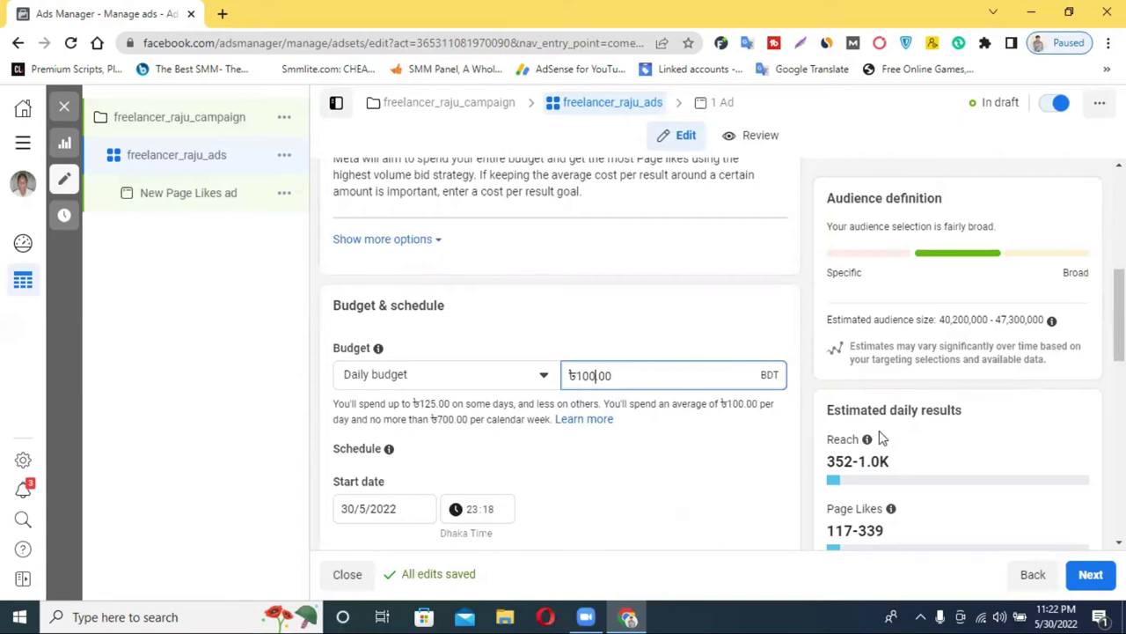
- Examine the estimated daily reach and Page Likes ranges for the 100 BDT daily budget
scroll(878, 437, down, 2)
scroll(950, 465, down, 1)
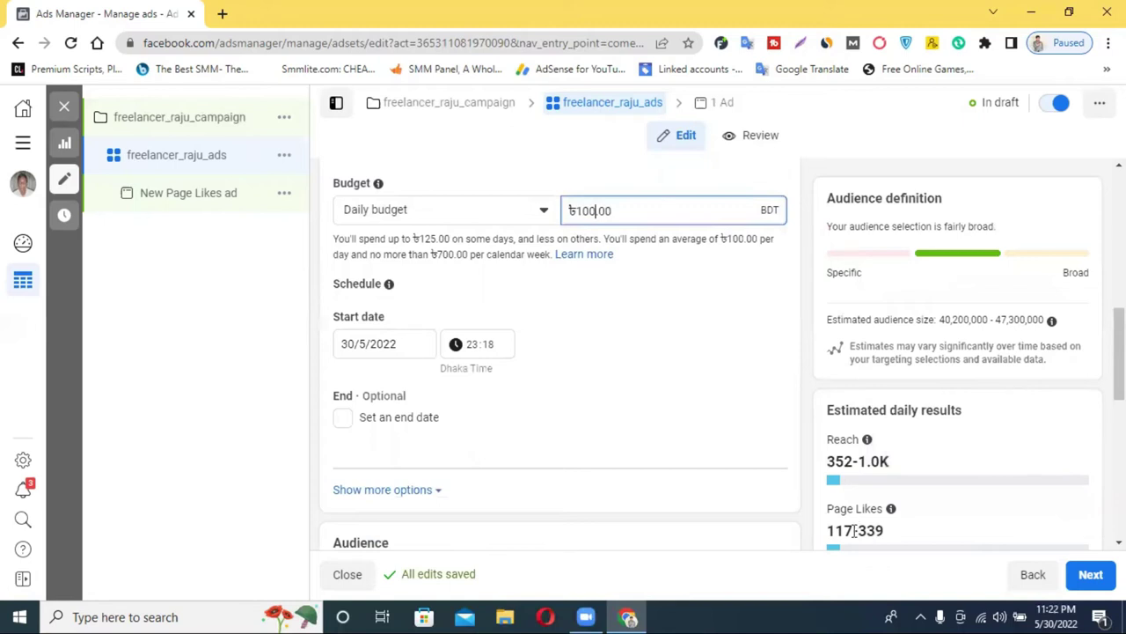
drag(857, 530, 891, 535)
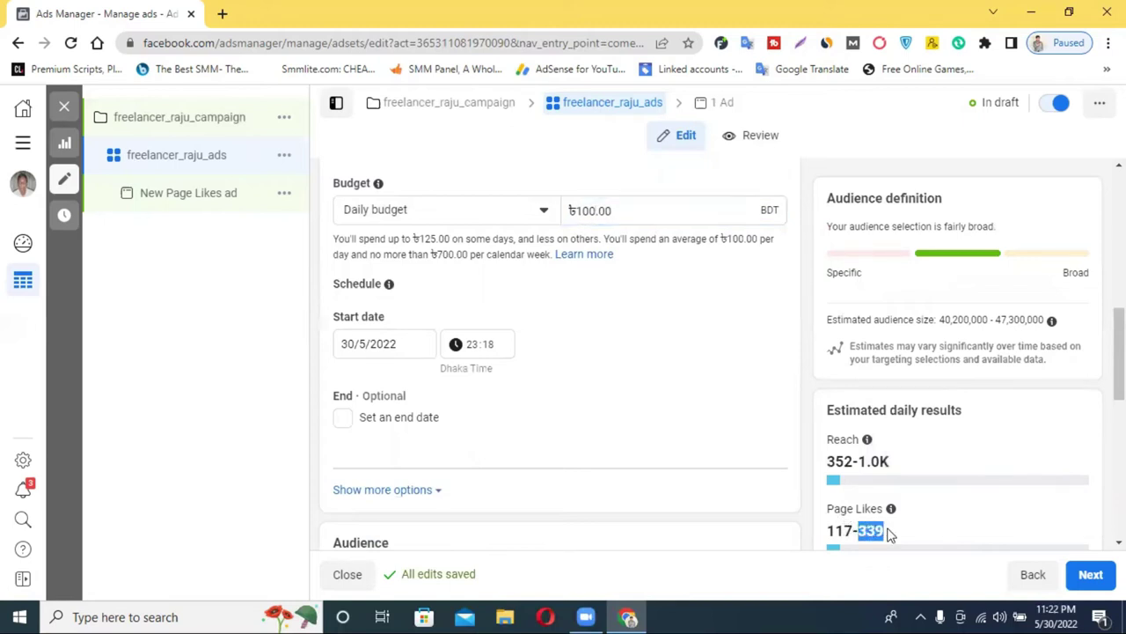
click(832, 510)
drag(829, 531, 850, 532)
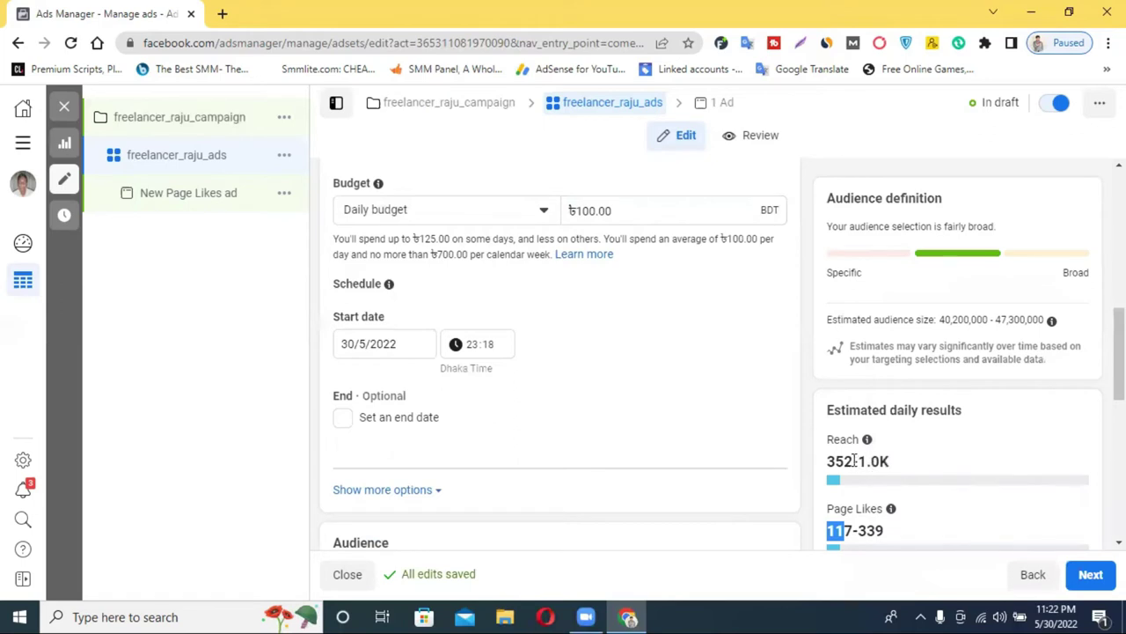
drag(857, 457, 887, 465)
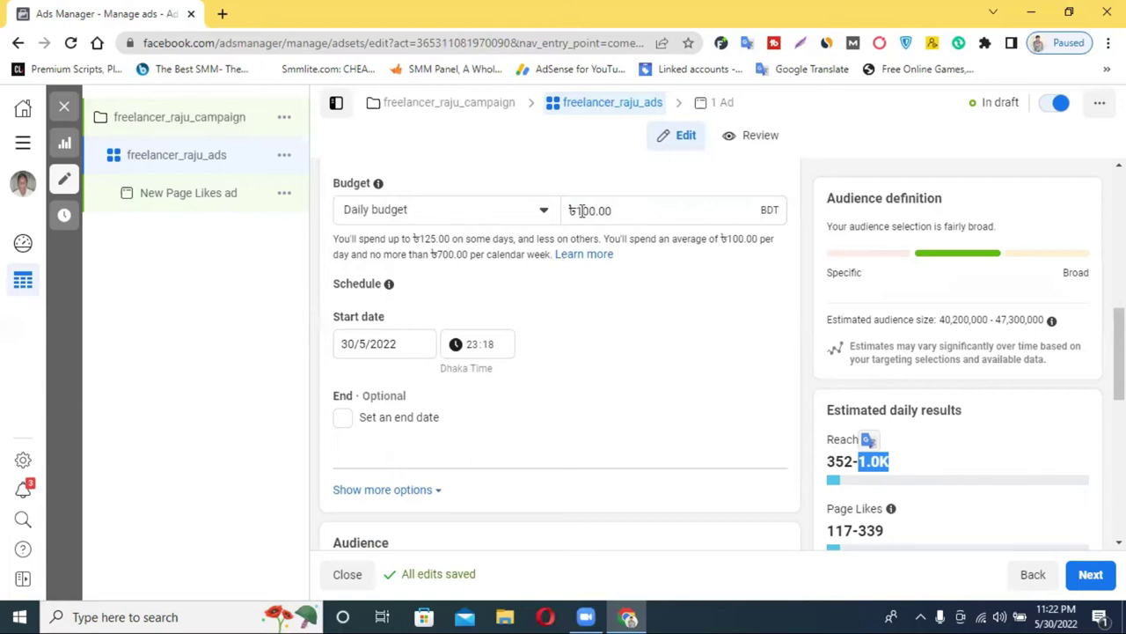
- Change the budget type to Lifetime budget and set the amount to 200 BDT
click(428, 216)
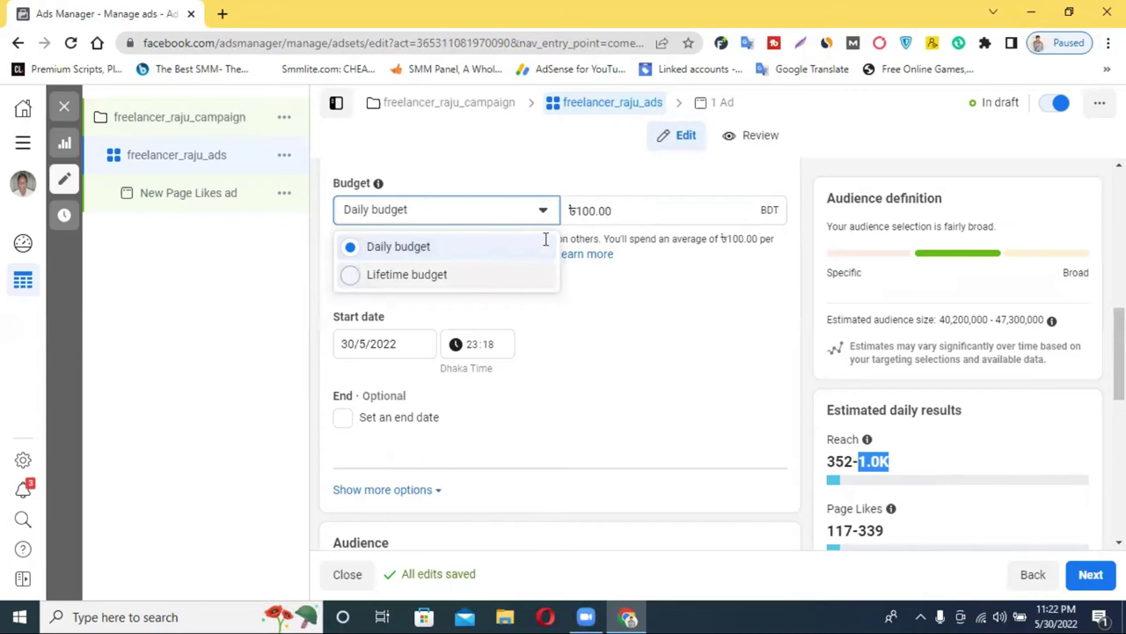
click(537, 274)
drag(581, 210, 589, 209)
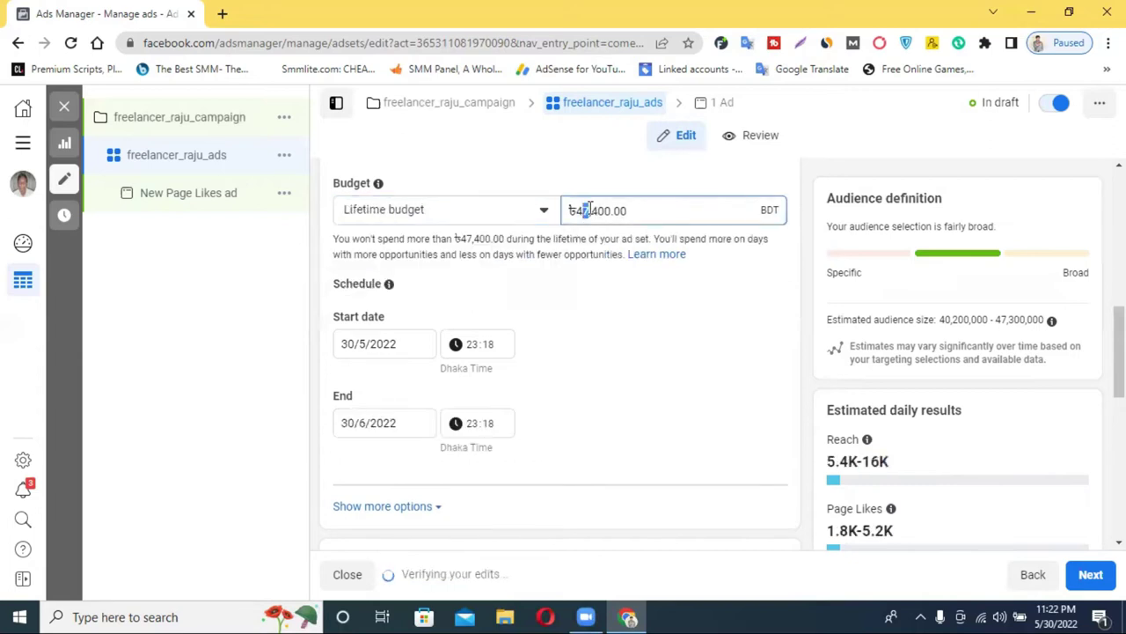
double_click(589, 209)
text(2)
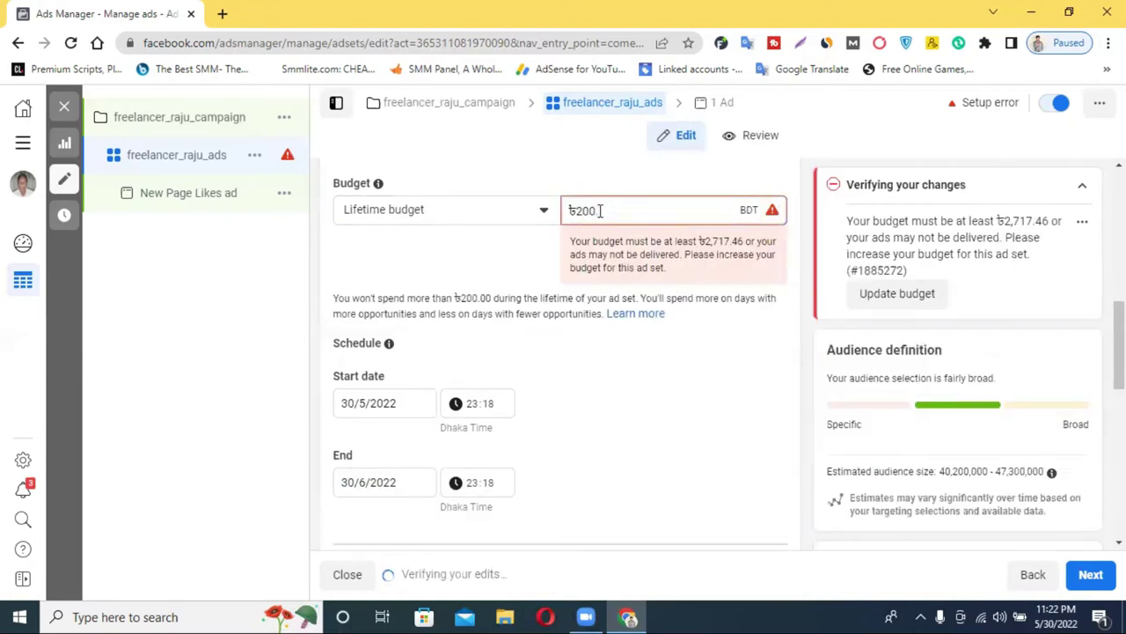
click(437, 235)
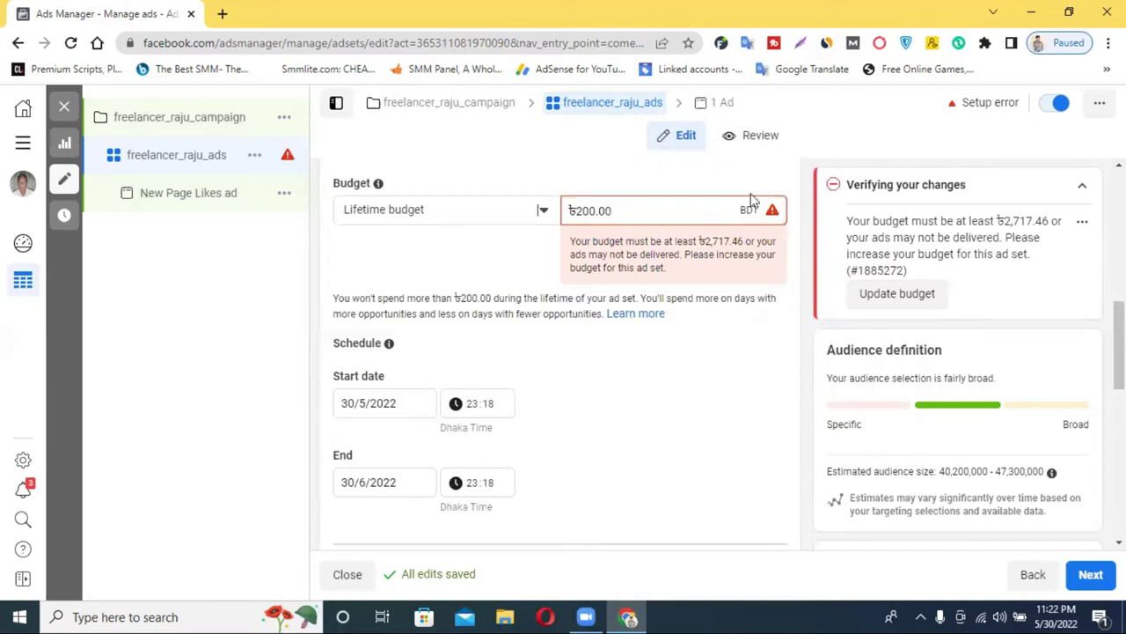
- Switch the budget type back to Daily budget and set the amount to 200 BDT
click(591, 210)
click(591, 209)
drag(613, 207, 473, 219)
click(472, 215)
click(518, 251)
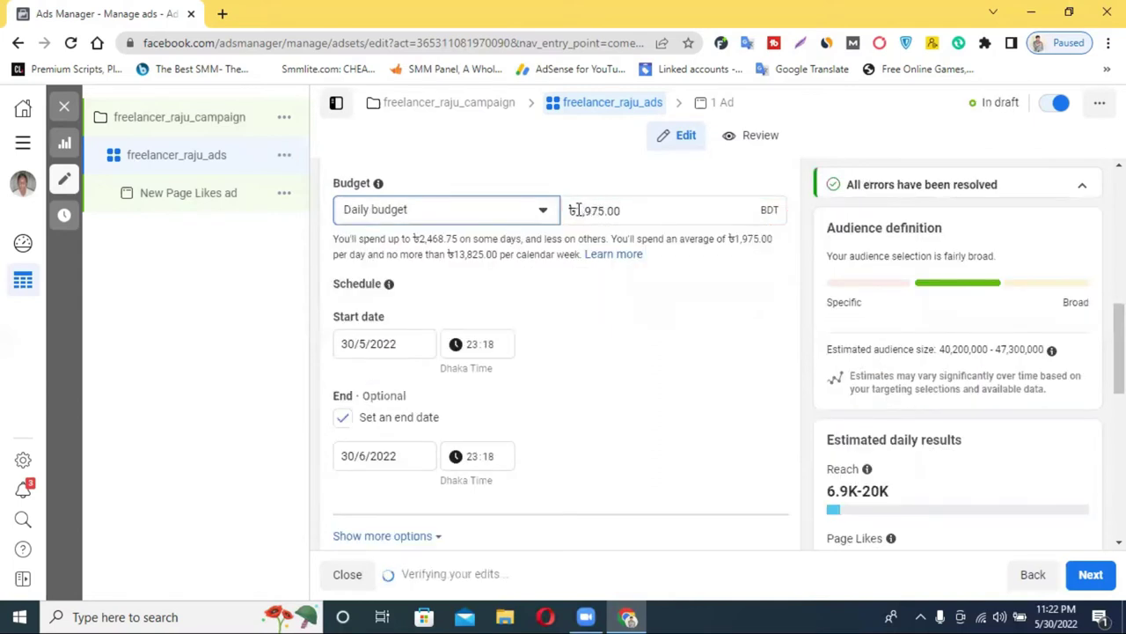
drag(578, 210, 602, 210)
text(200)
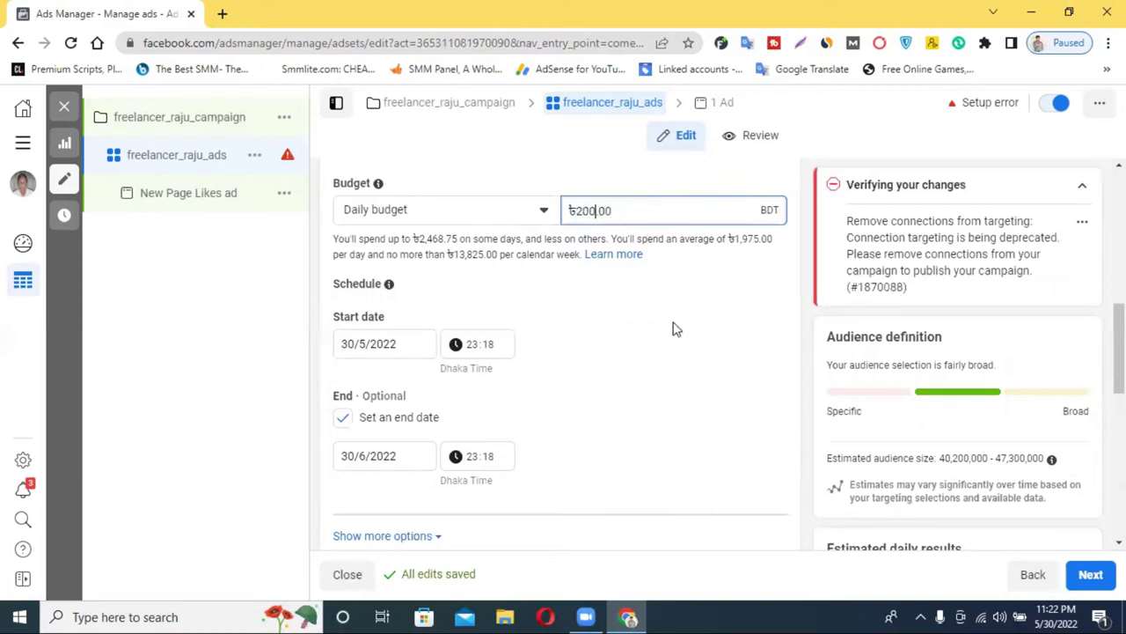
click(675, 329)
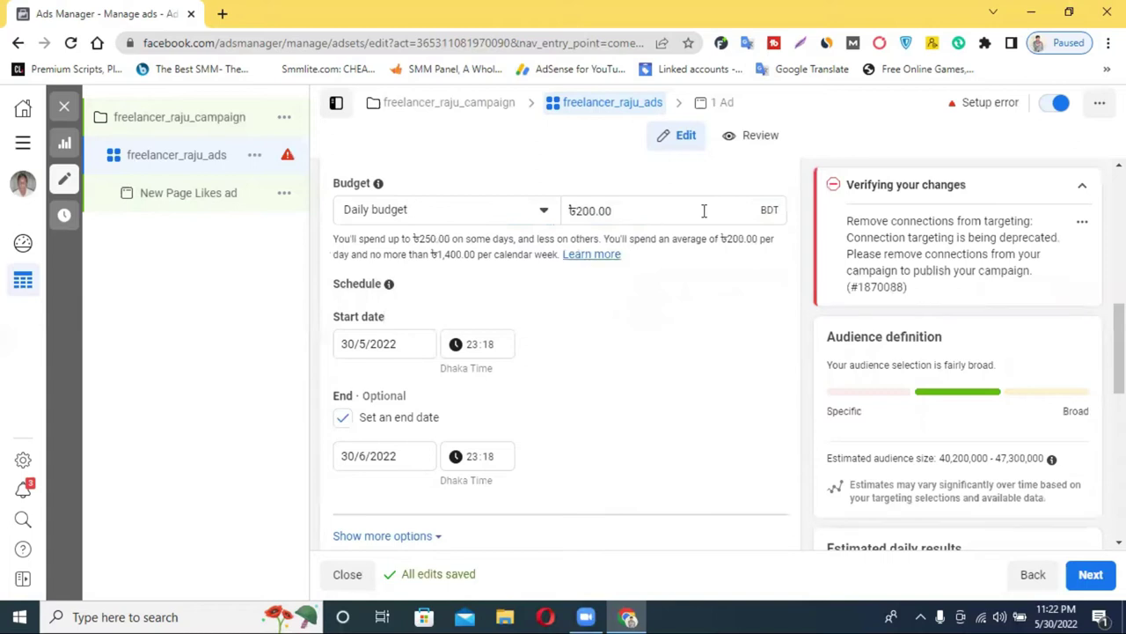
- Try a lifetime budget of 200 BDT for the ad set again
click(385, 219)
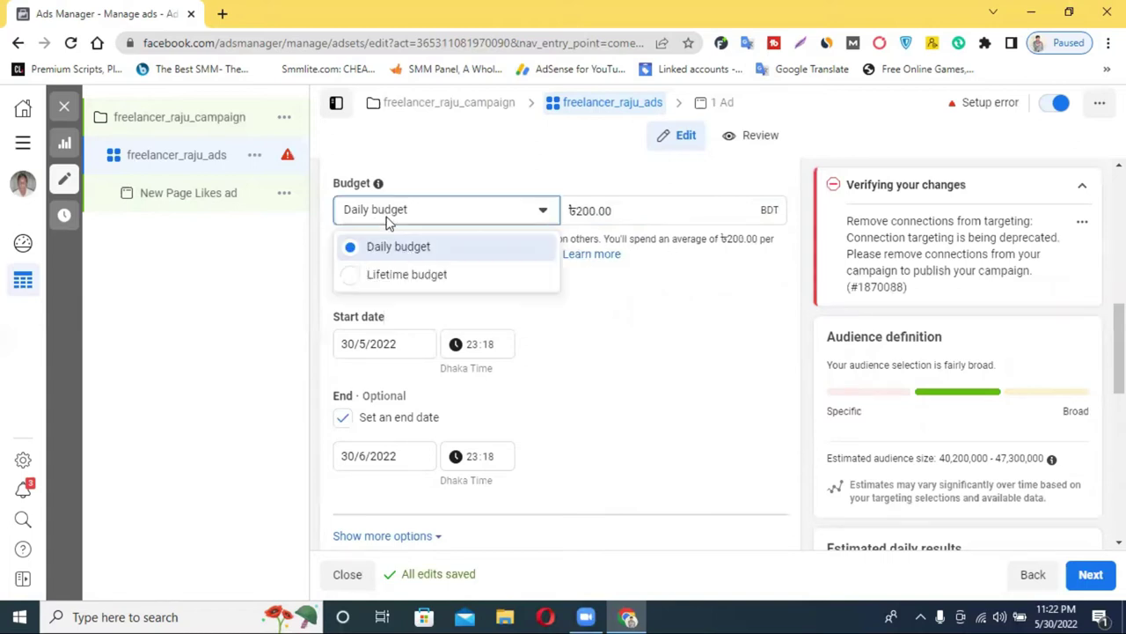
click(401, 275)
drag(576, 209, 595, 210)
text(200)
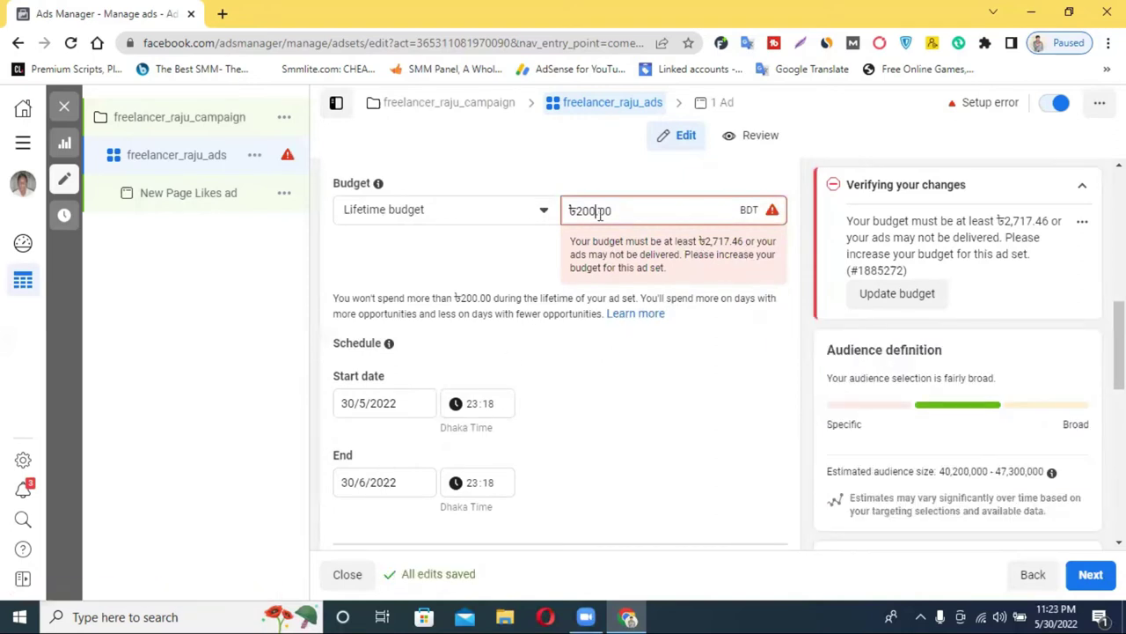
- Try raising the lifetime budget to 300 BDT and check the minimum amount required
drag(578, 209, 587, 211)
click(590, 212)
text(3)
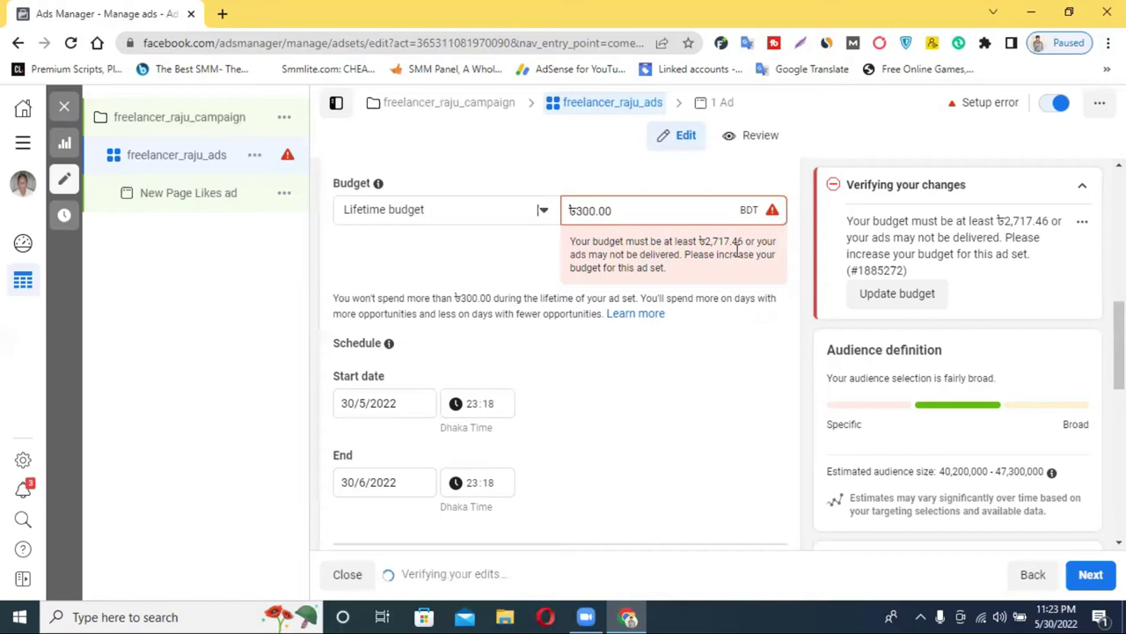
drag(710, 247, 737, 250)
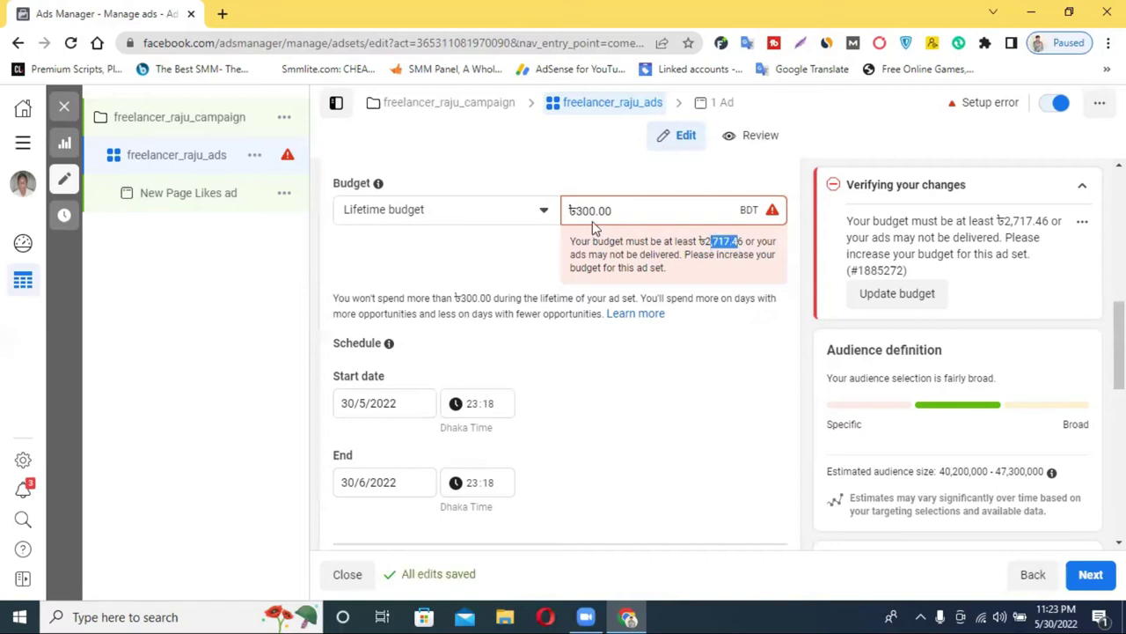
- Return the ad set to a Daily budget and enter 200 BDT as the amount
click(448, 218)
click(403, 244)
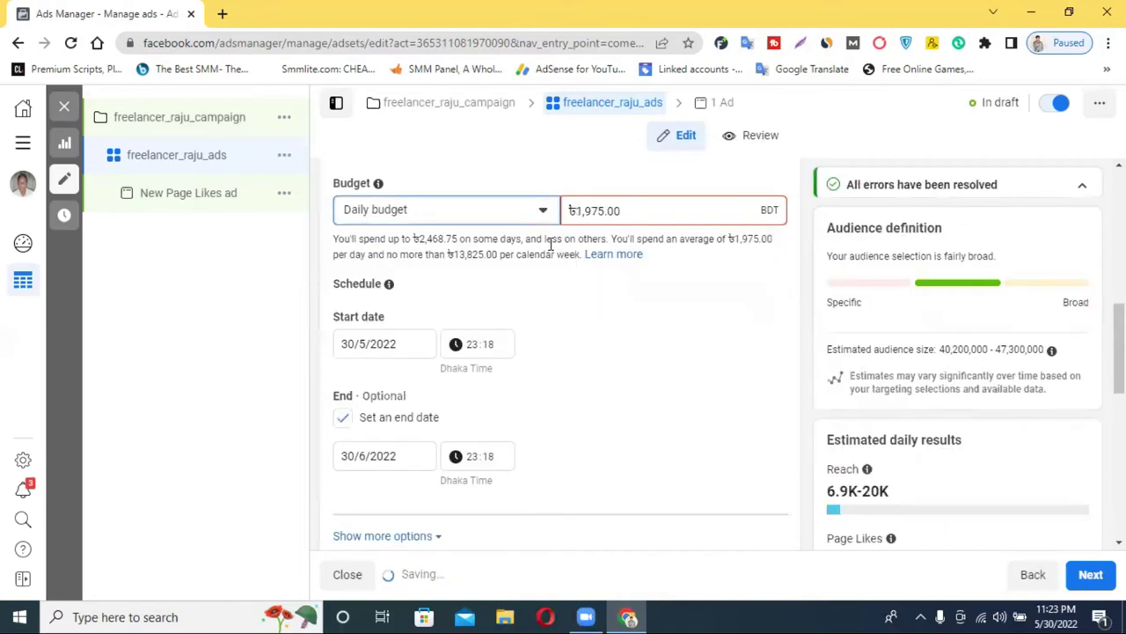
drag(578, 208, 602, 210)
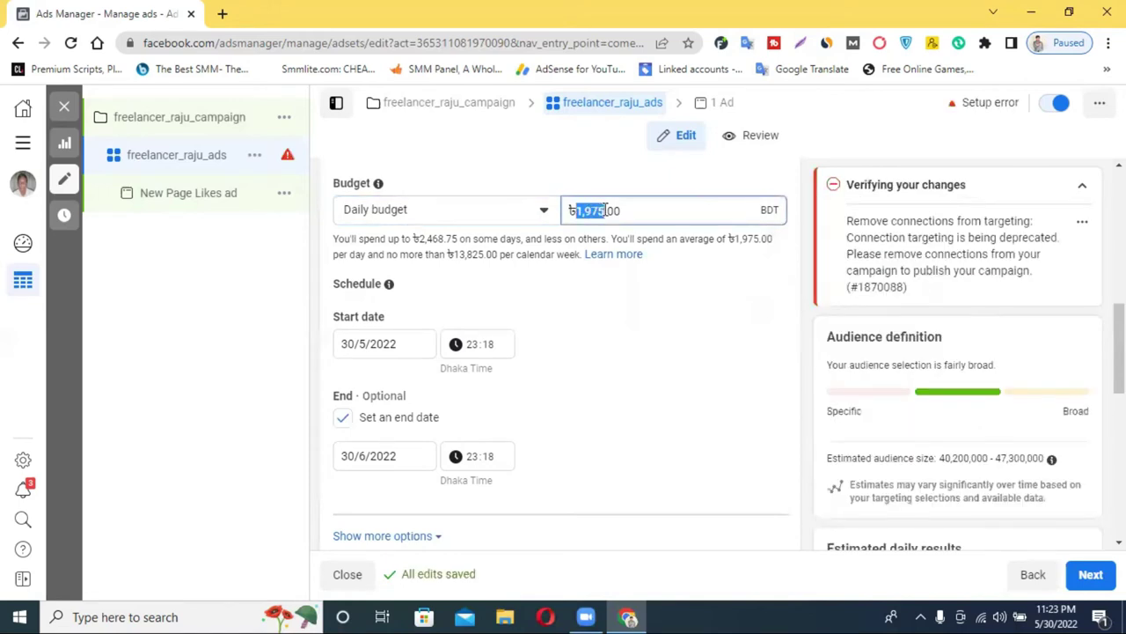
text(200)
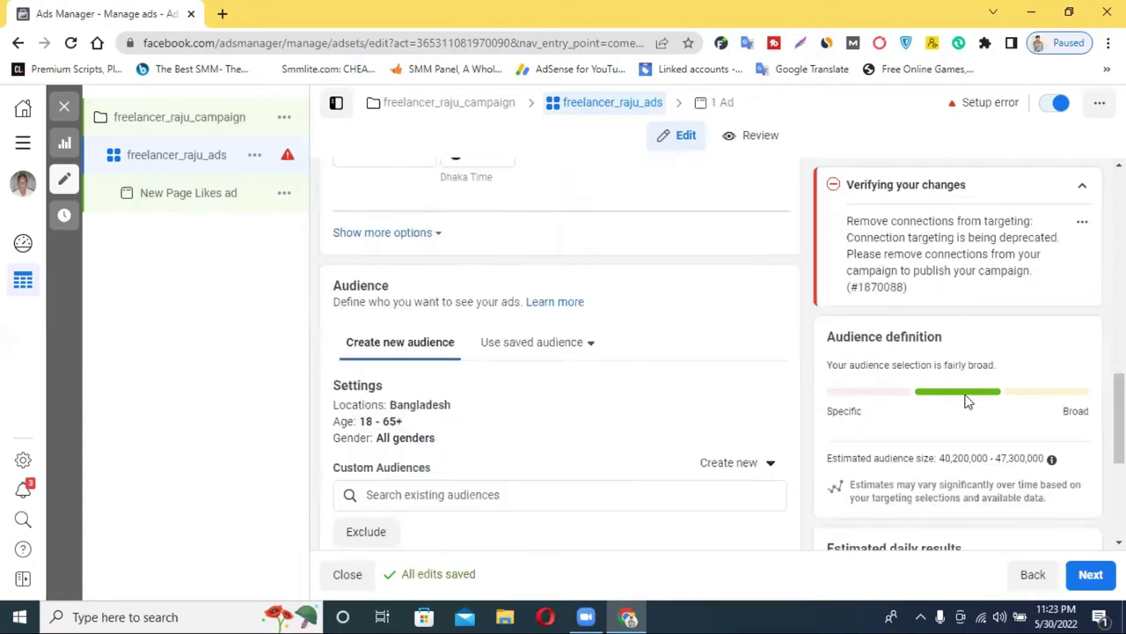
- Examine the estimated daily reach and Page Likes for the 200 BDT daily budget
scroll(949, 425, down, 5)
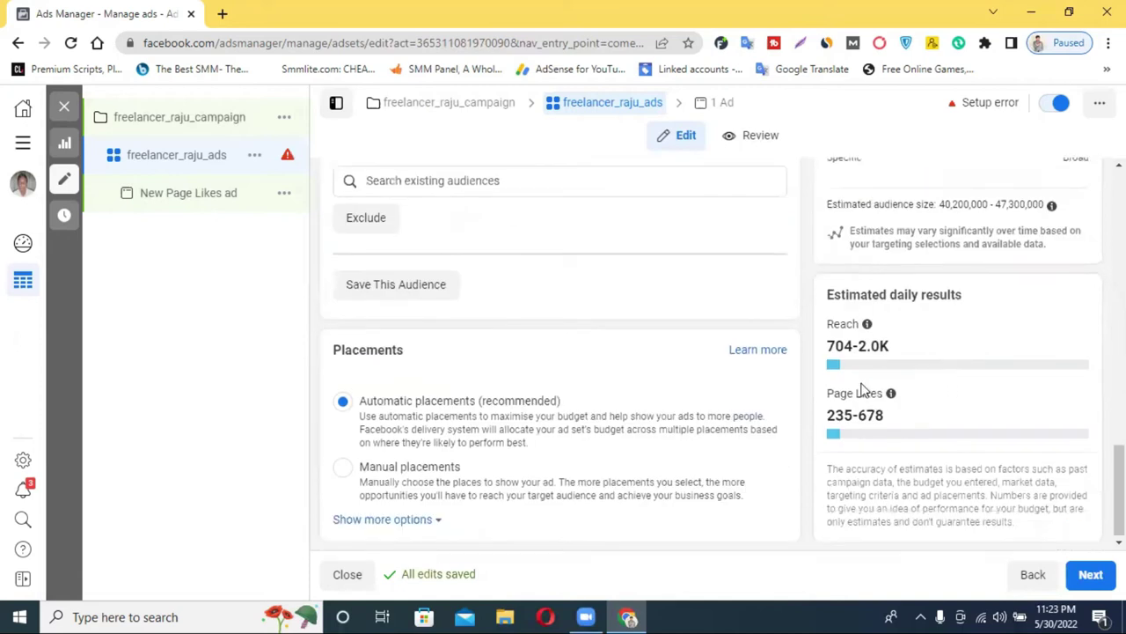
double_click(886, 345)
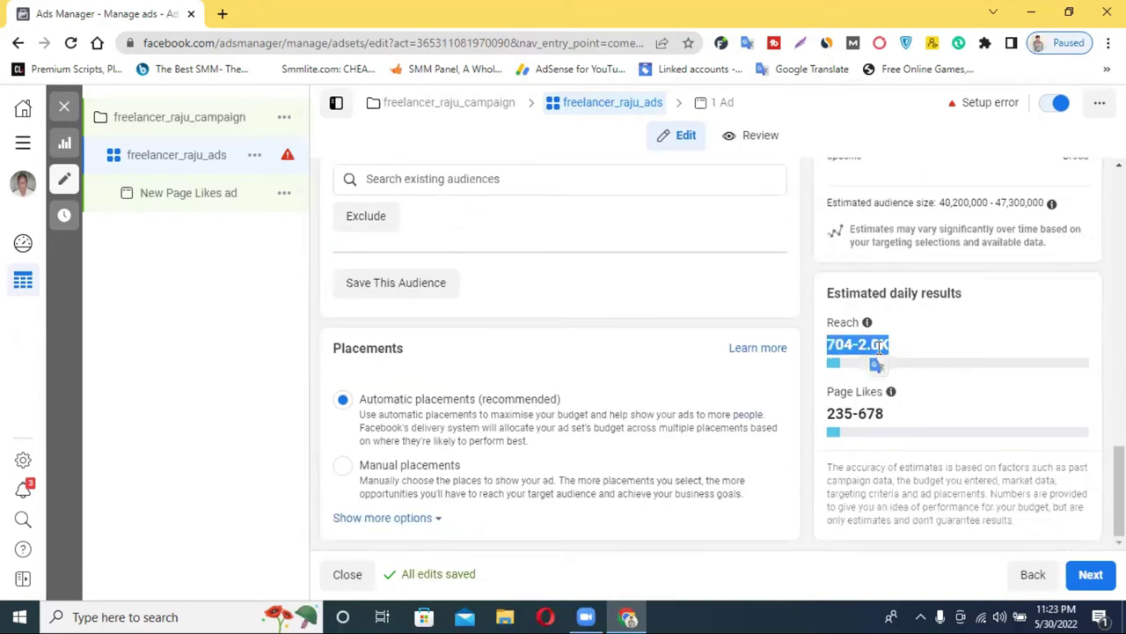
double_click(841, 322)
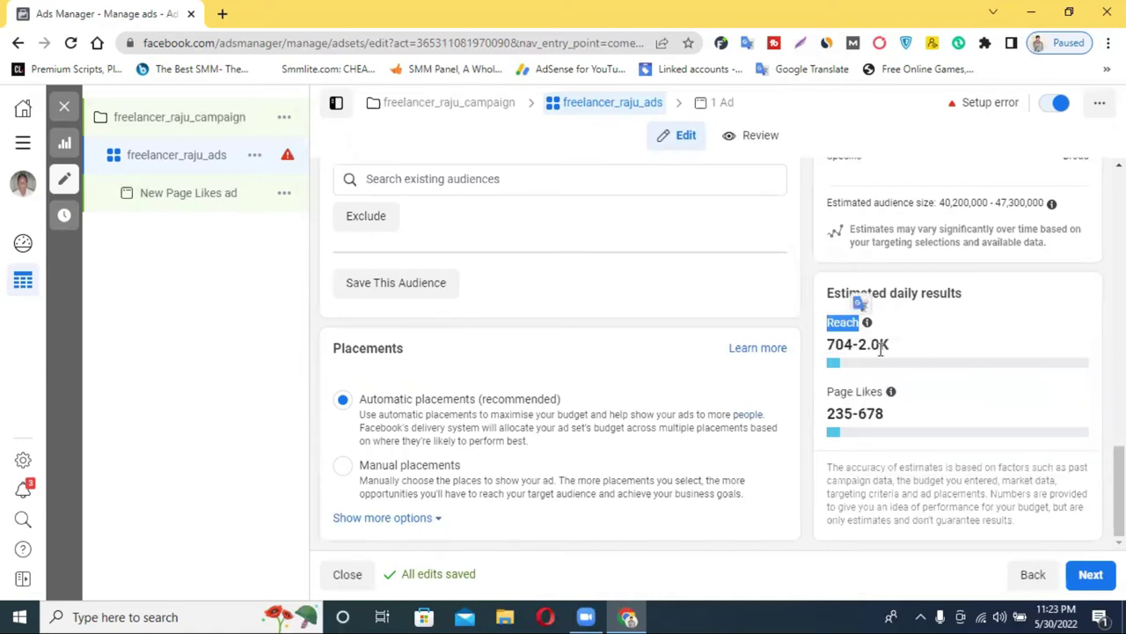
double_click(880, 346)
click(846, 345)
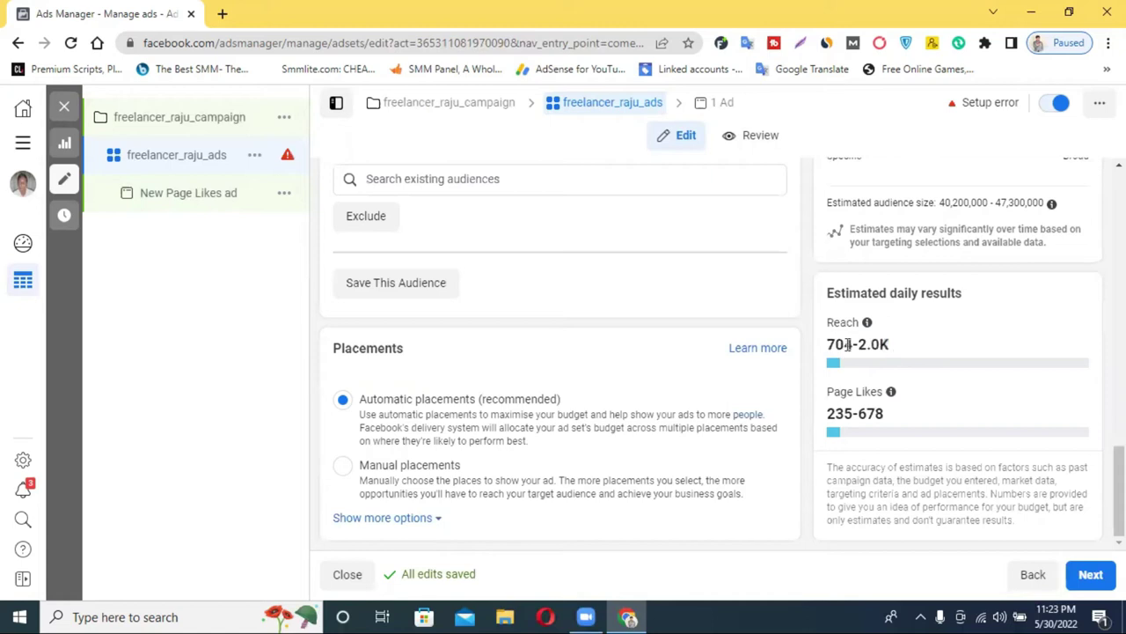
- Schedule the ad set to start on 31/5/2022 at 10:18 and remove its end date
double_click(845, 344)
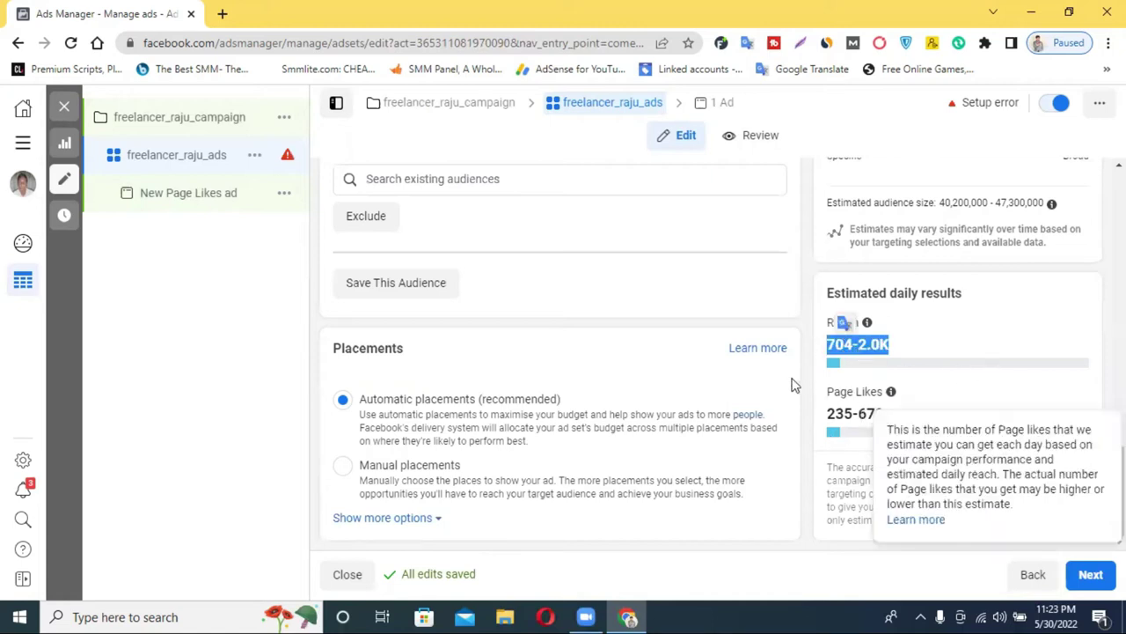
scroll(711, 358, up, 4)
scroll(711, 355, up, 3)
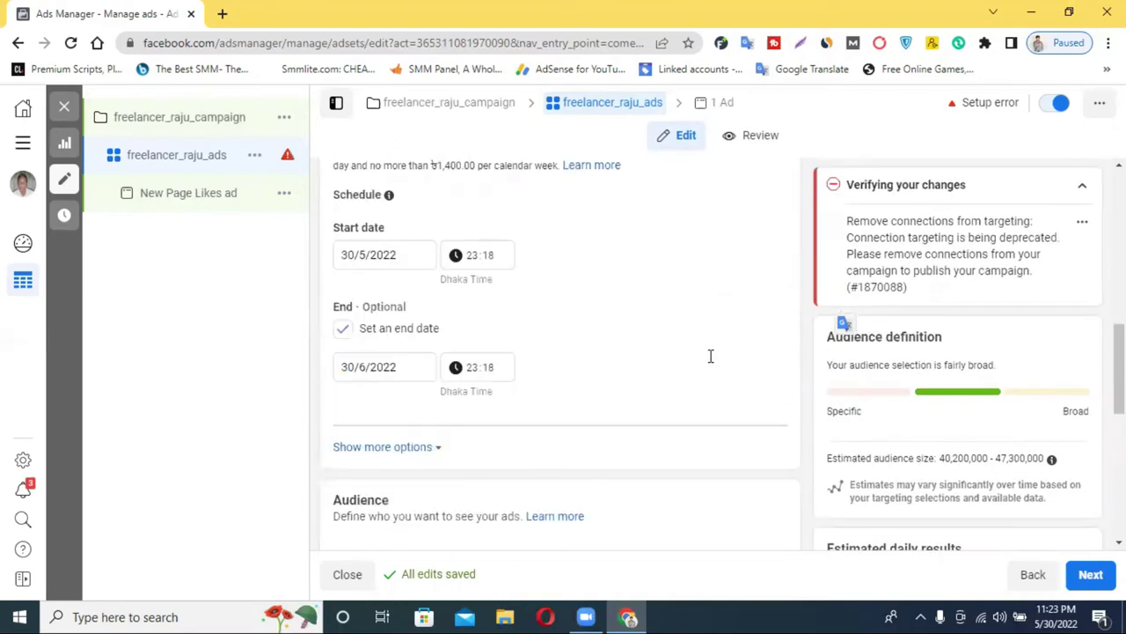
scroll(448, 290, up, 2)
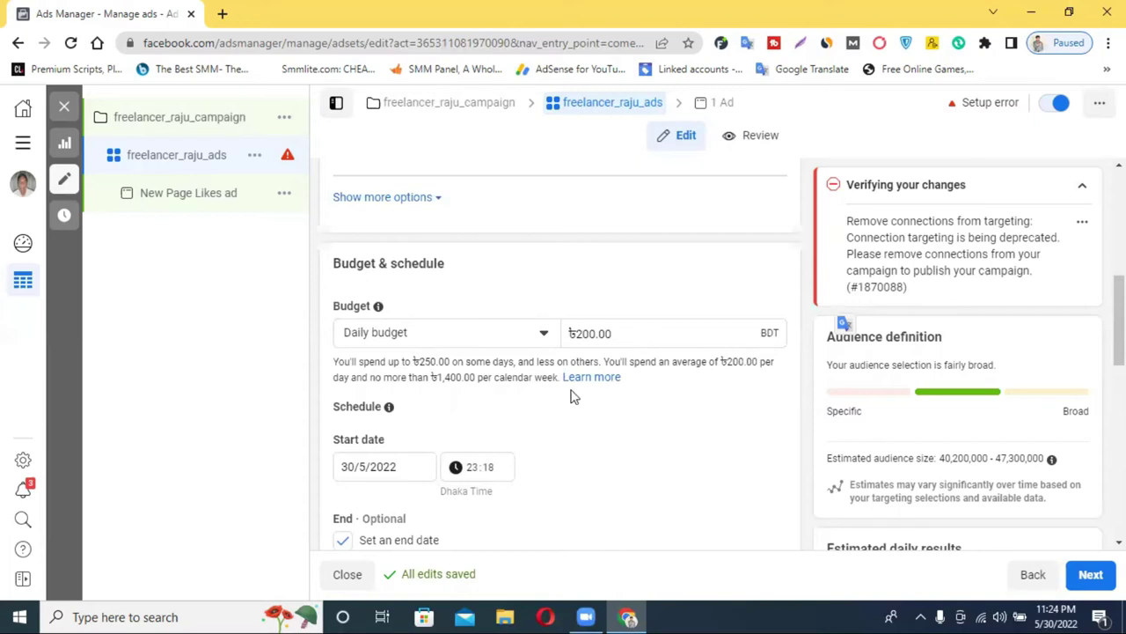
scroll(536, 395, down, 1)
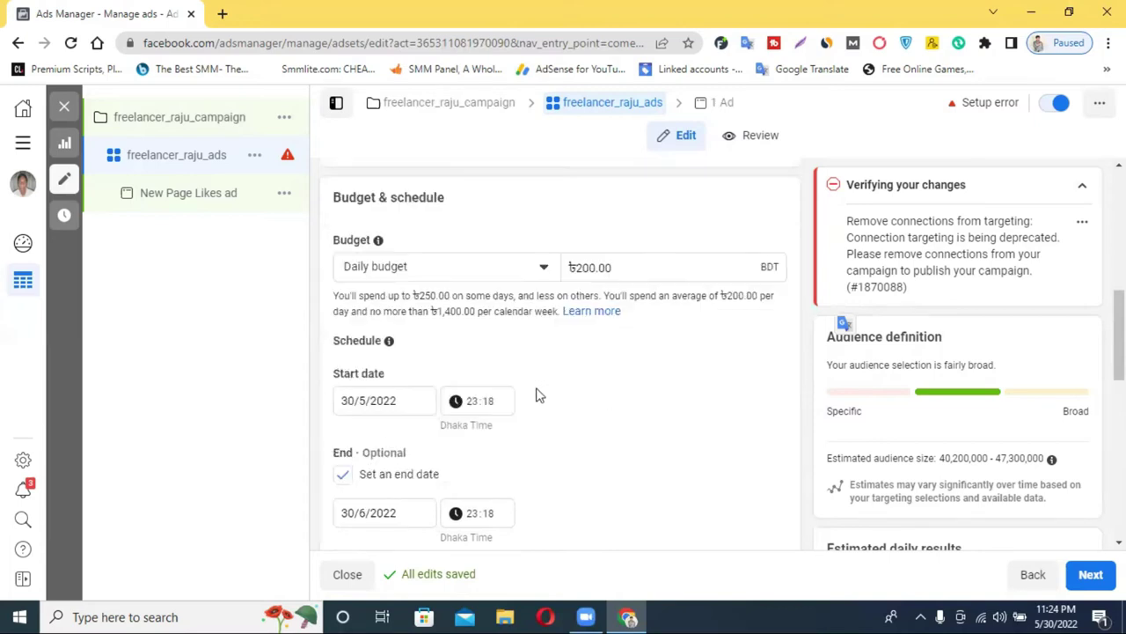
click(370, 385)
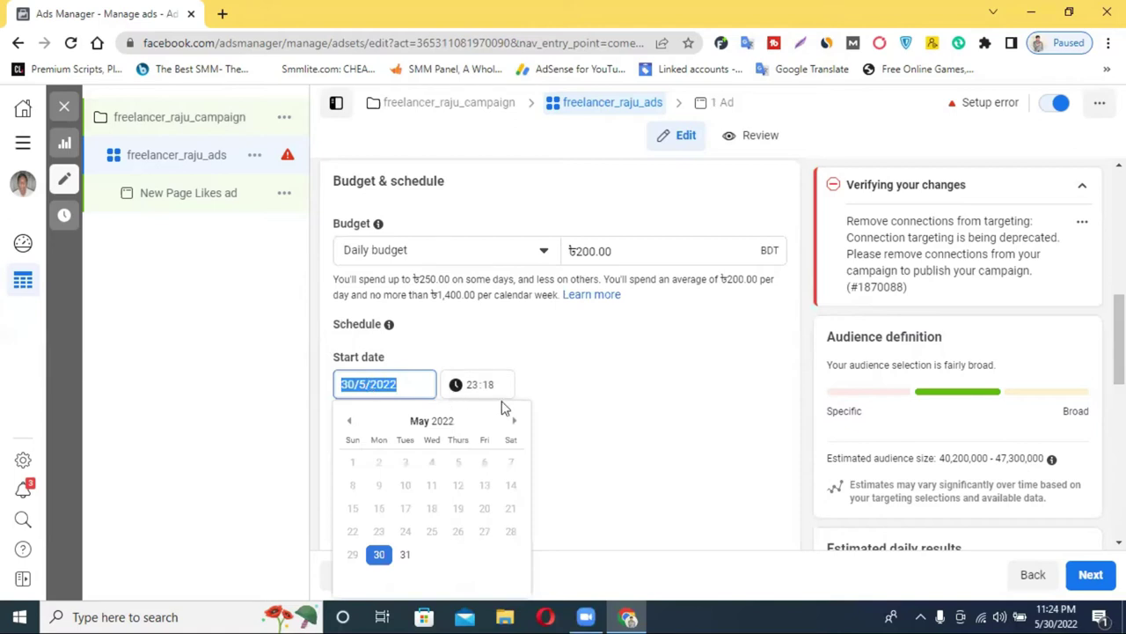
scroll(696, 432, down, 1)
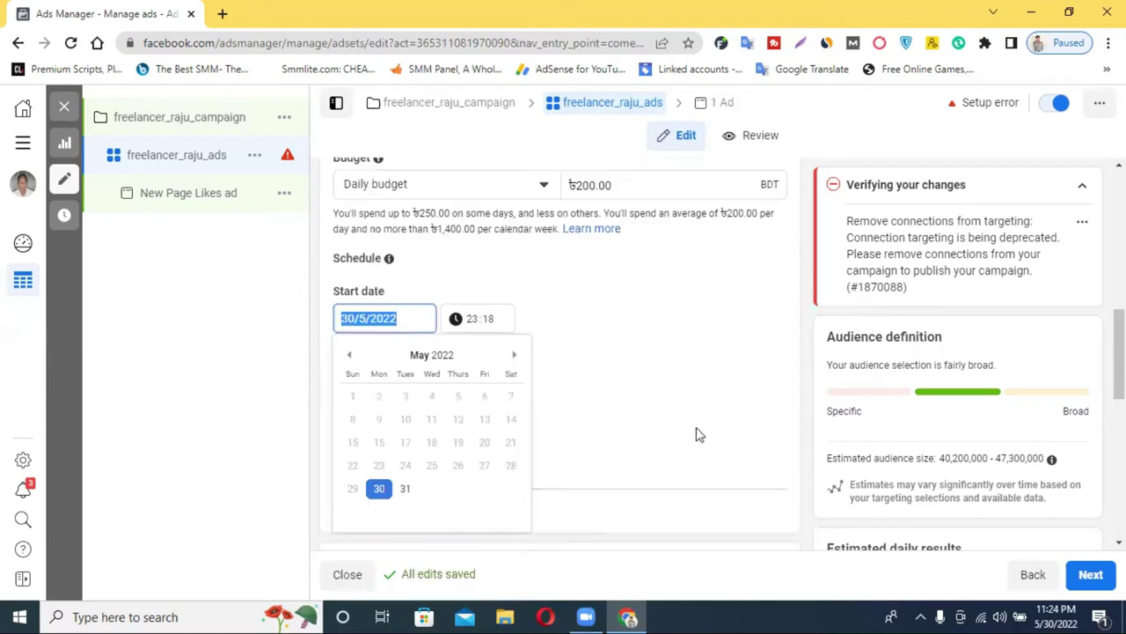
click(404, 480)
click(471, 302)
text(10)
click(679, 361)
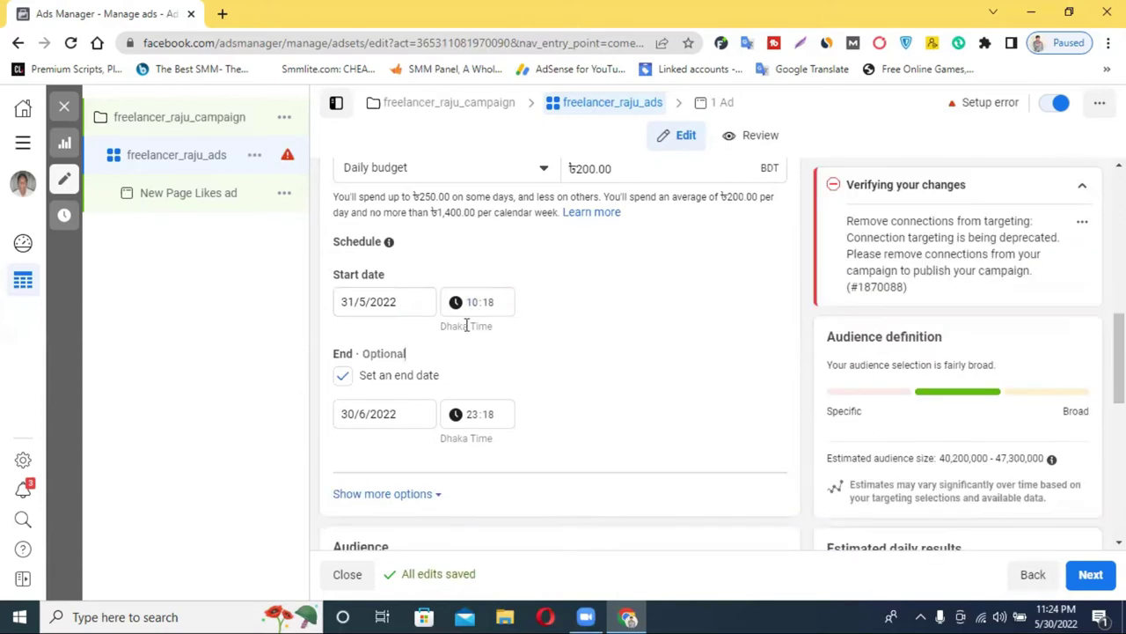
click(342, 381)
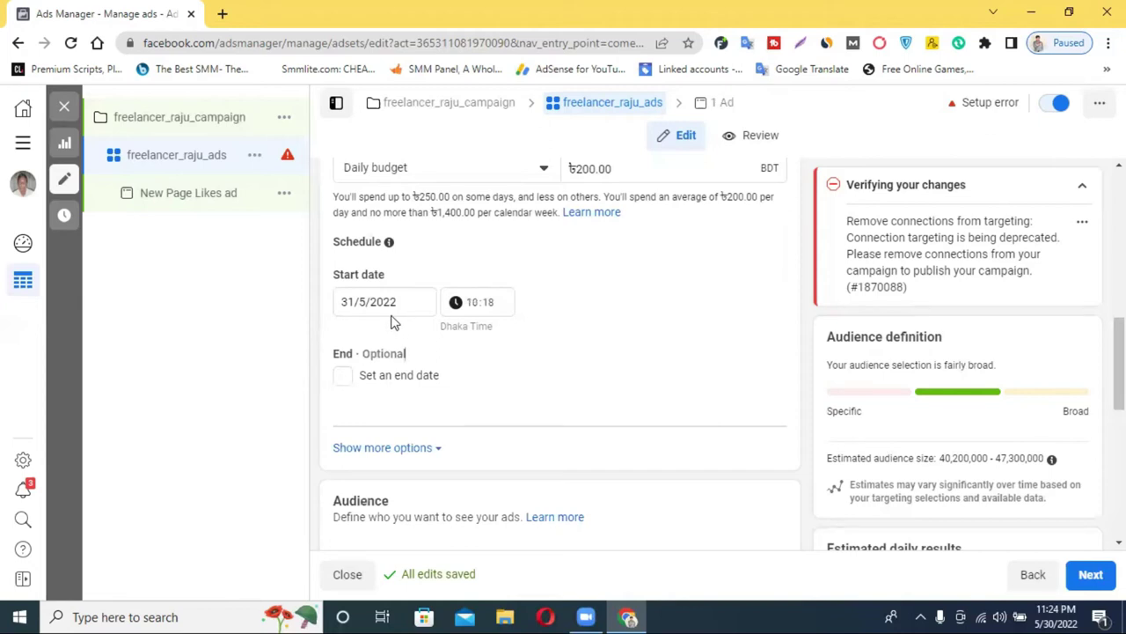
- Try an end date of 10/6/2022 at 00:00 for the ad set and turn the end date off again
click(345, 378)
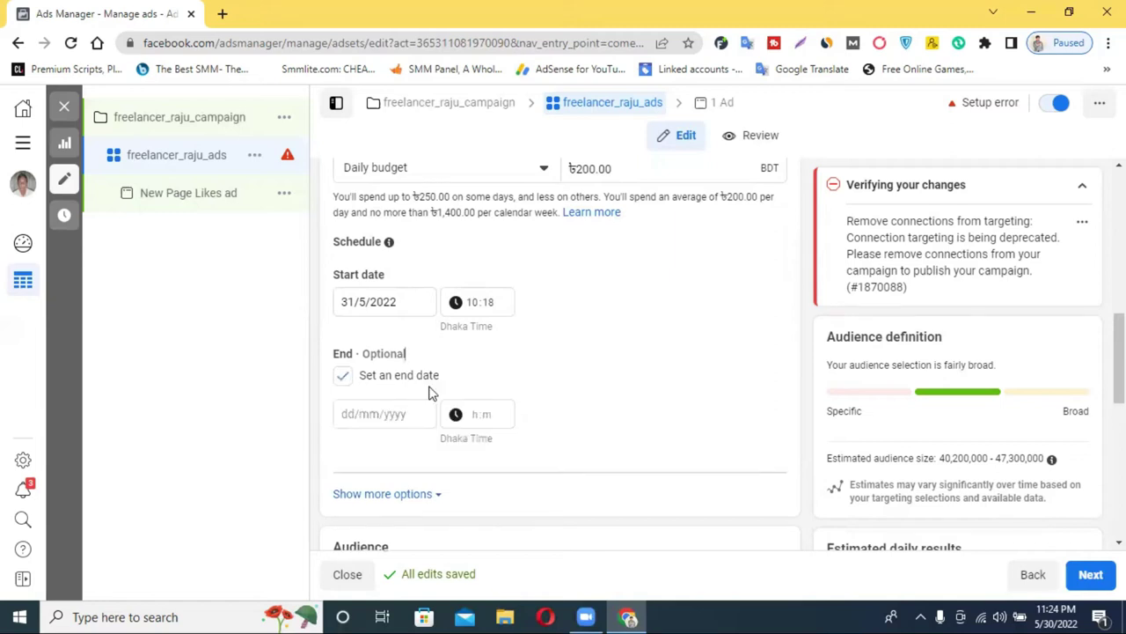
scroll(352, 379, down, 1)
click(382, 253)
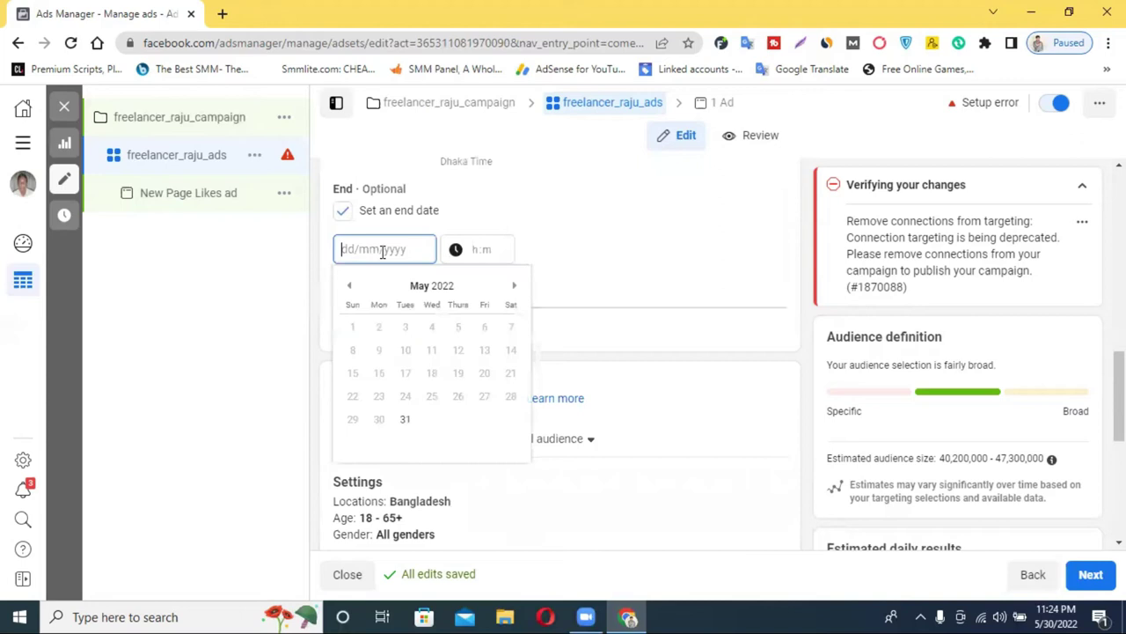
click(516, 286)
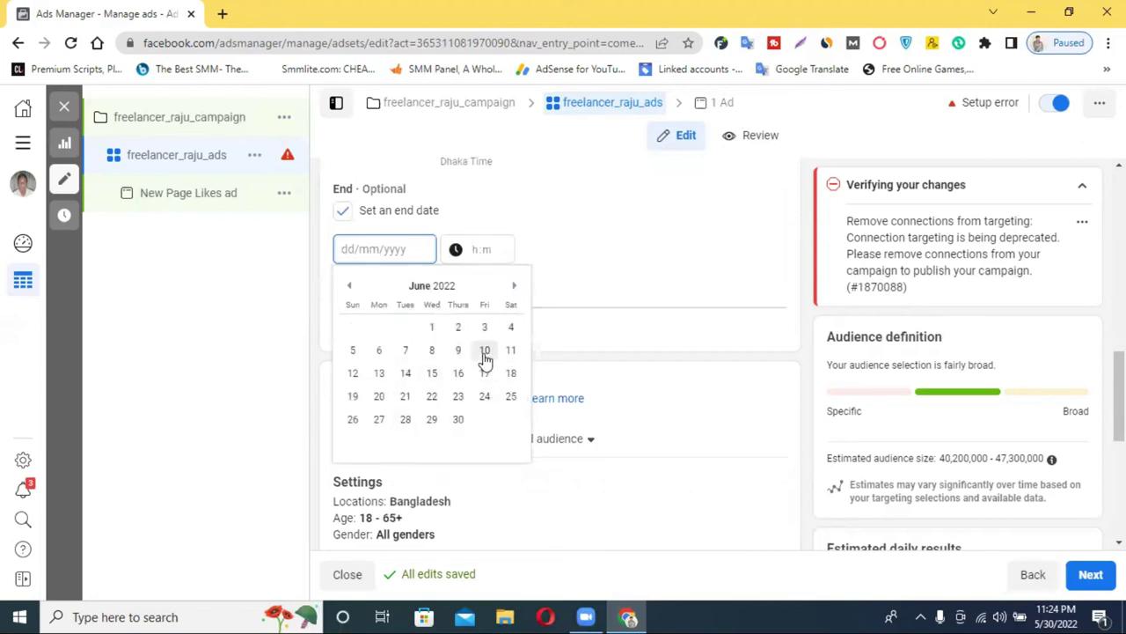
click(484, 352)
click(478, 250)
click(467, 250)
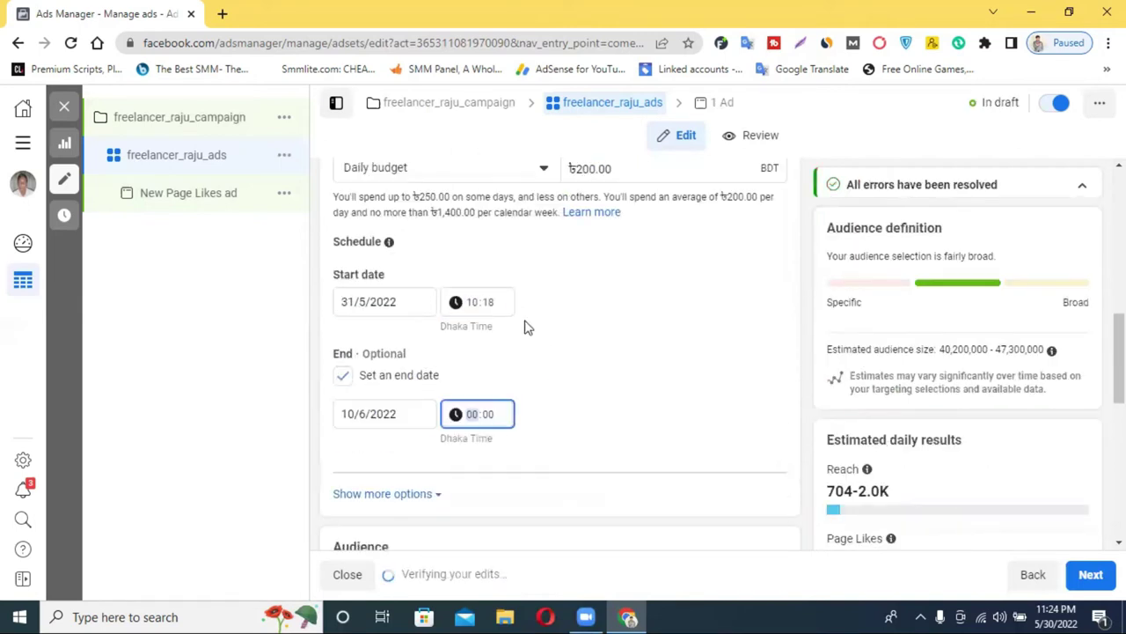
click(349, 380)
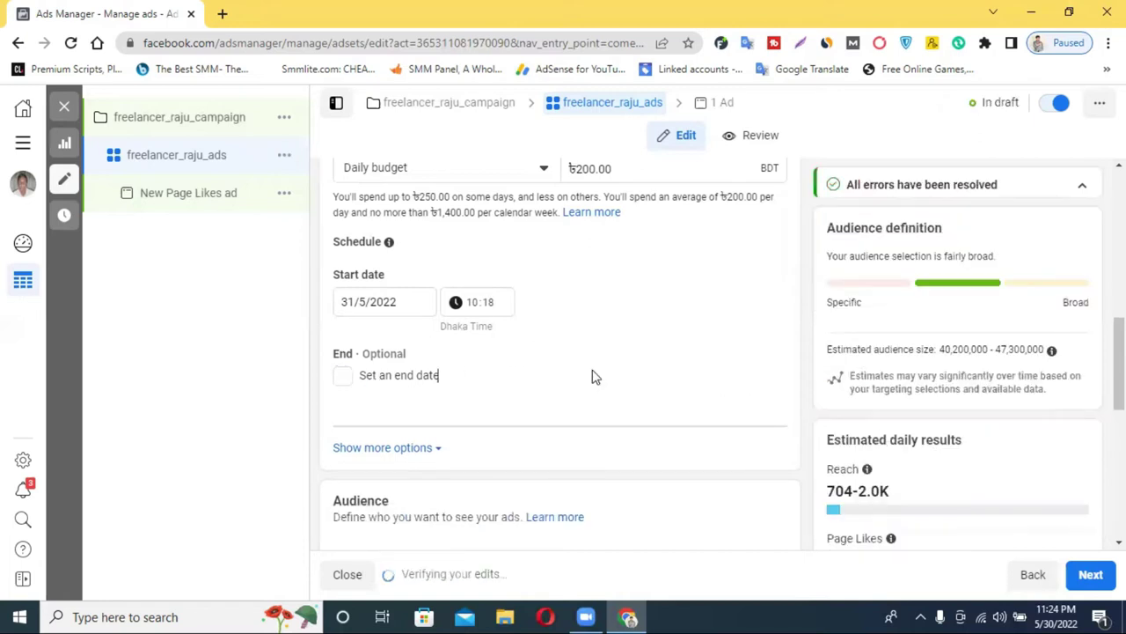
- Show the additional budget and schedule options and check the ad scheduling setting
scroll(528, 356, down, 1)
click(398, 366)
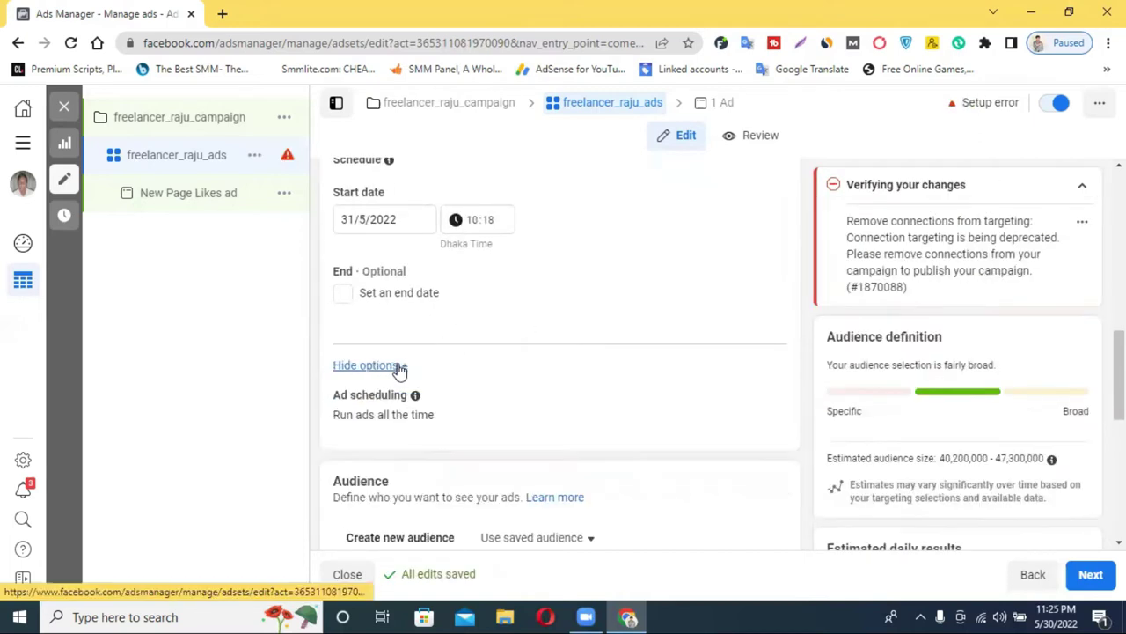
scroll(457, 372, down, 2)
scroll(491, 384, down, 1)
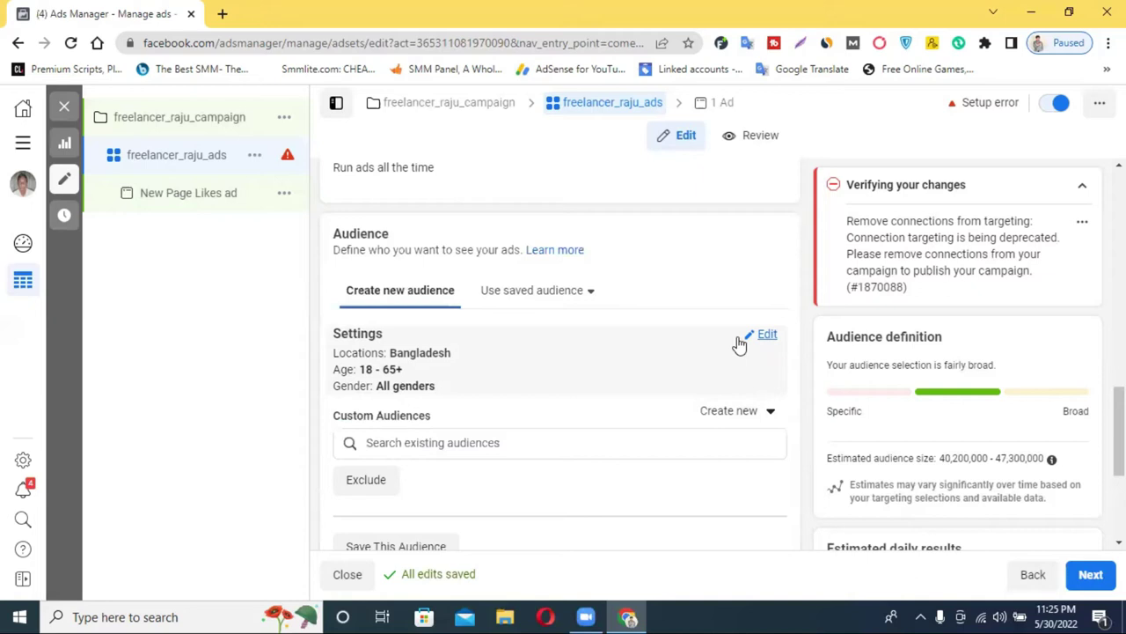
- Change the promoted Facebook Page to স্মার্ট জোন
scroll(696, 342, up, 10)
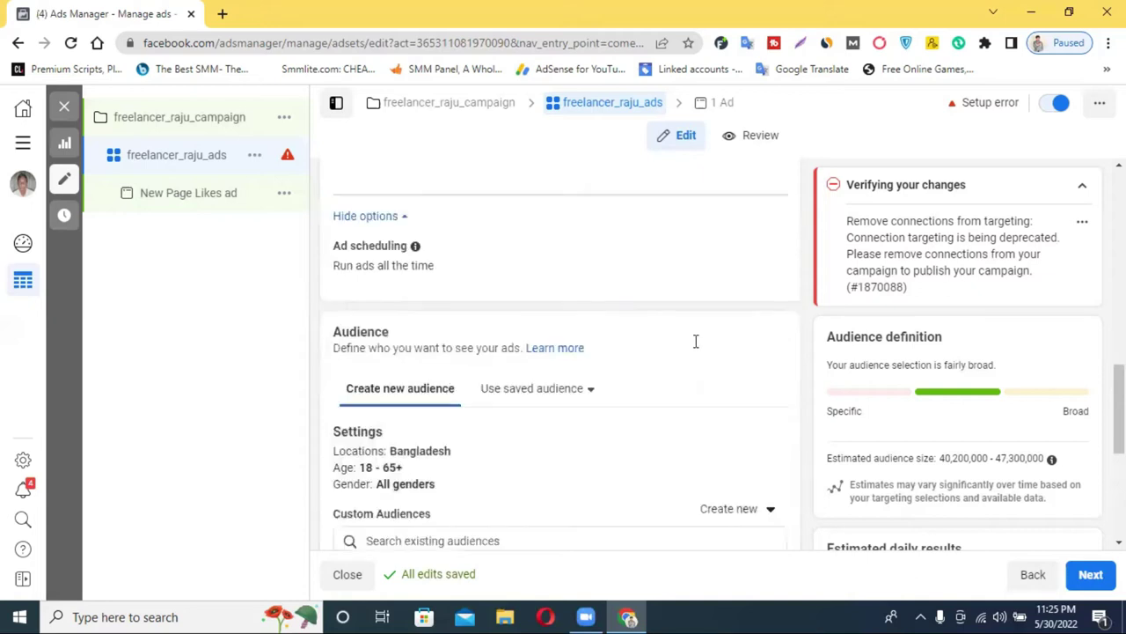
click(544, 378)
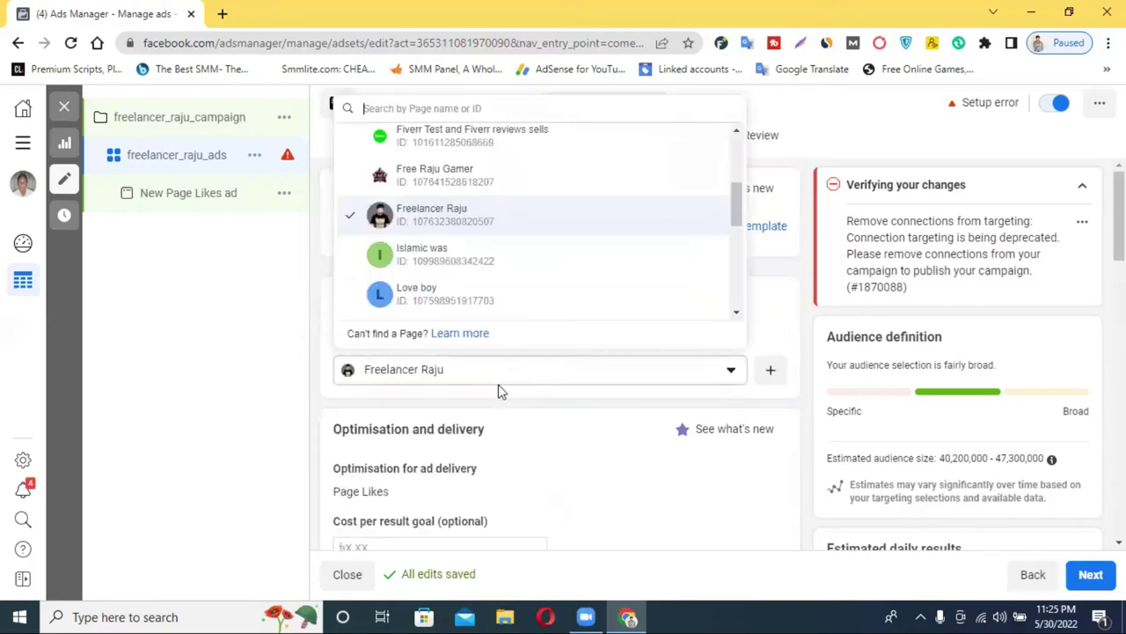
scroll(478, 264, up, 4)
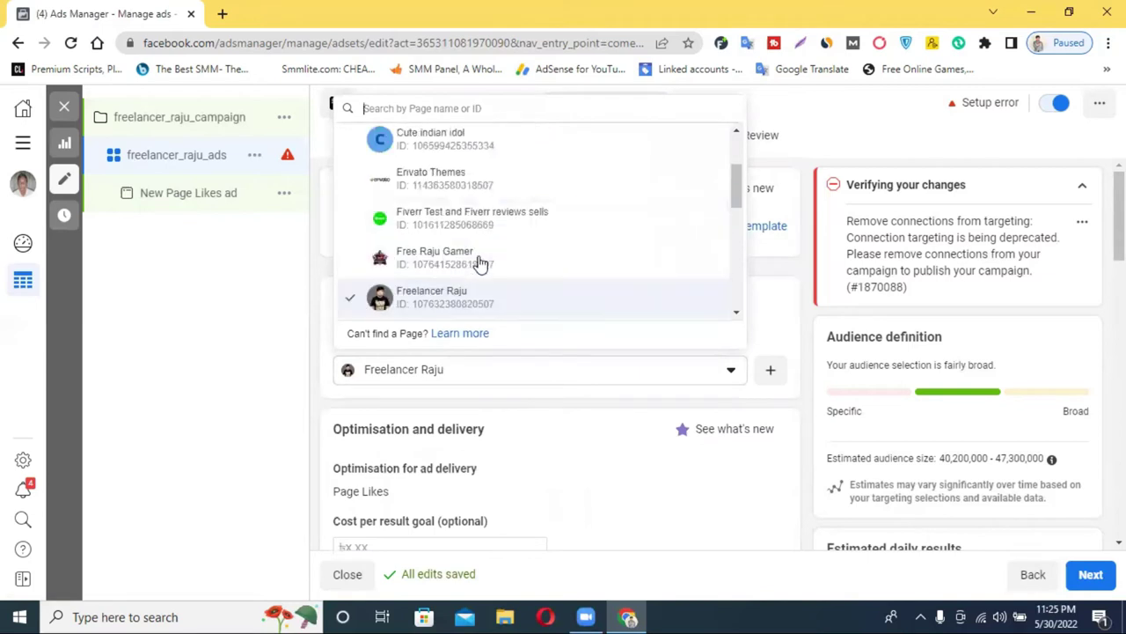
scroll(478, 264, down, 3)
scroll(478, 262, down, 6)
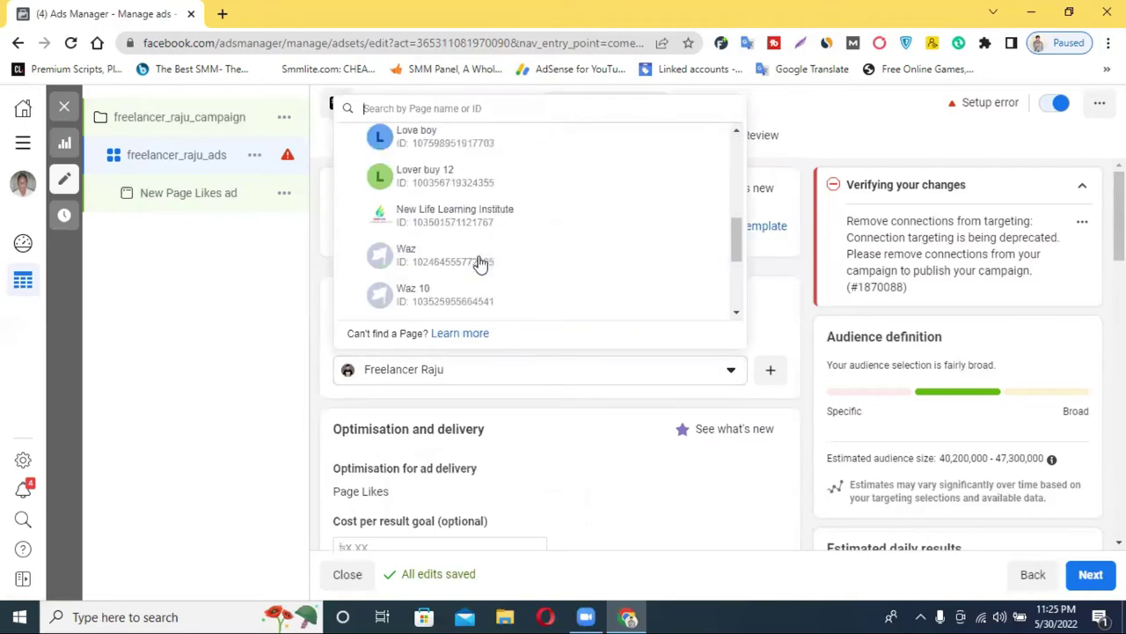
scroll(480, 233, up, 5)
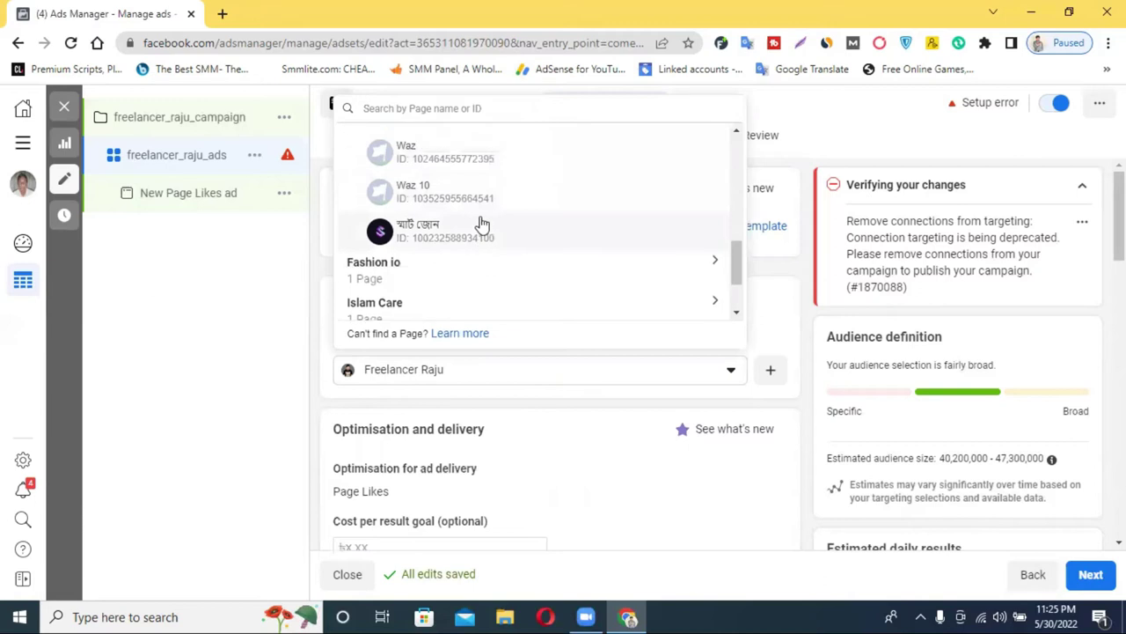
scroll(479, 233, down, 4)
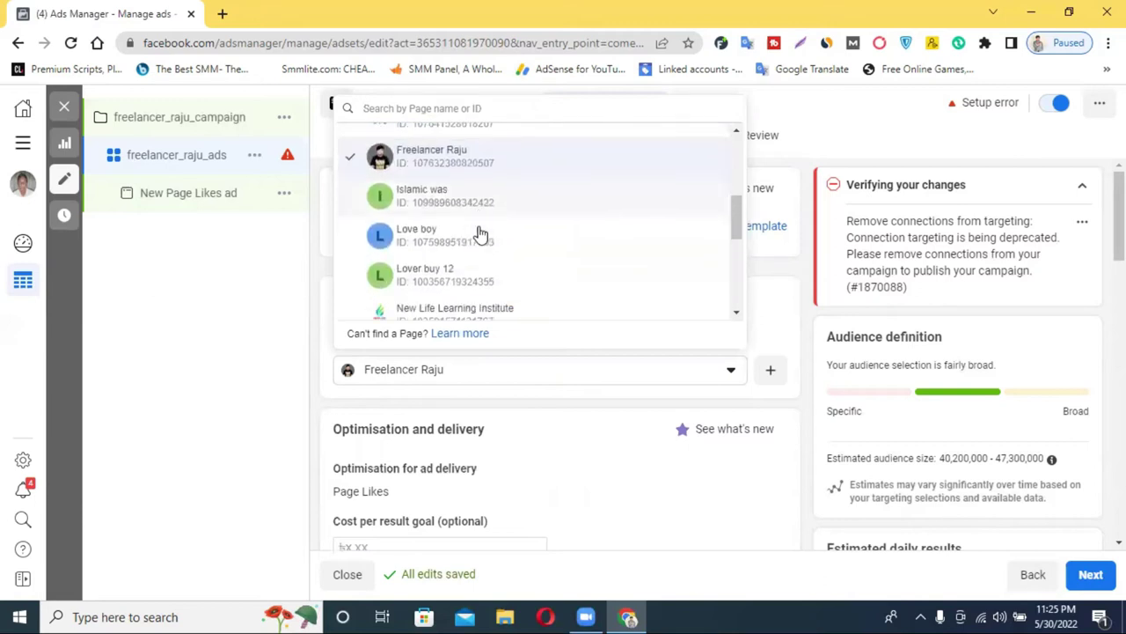
click(453, 288)
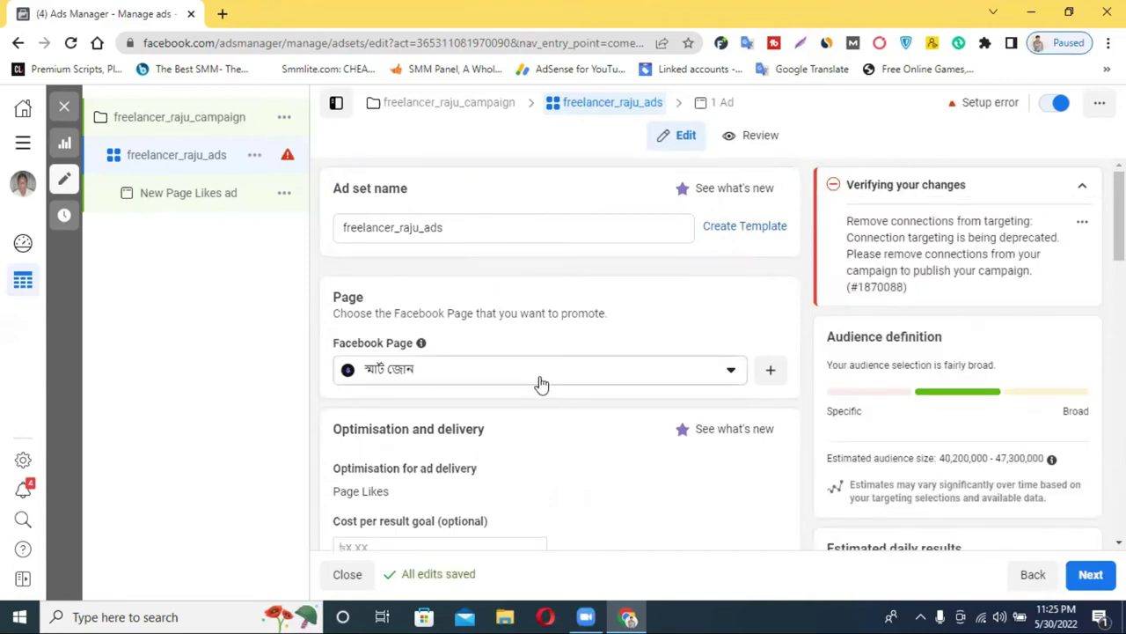
scroll(528, 378, down, 1)
scroll(603, 320, down, 1)
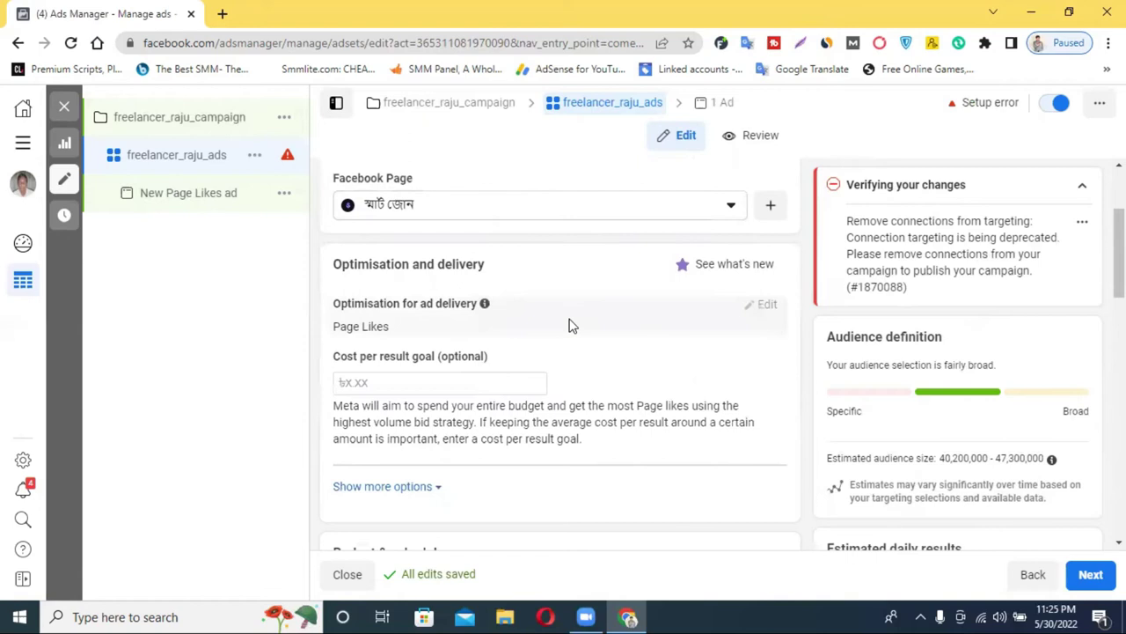
scroll(493, 326, up, 2)
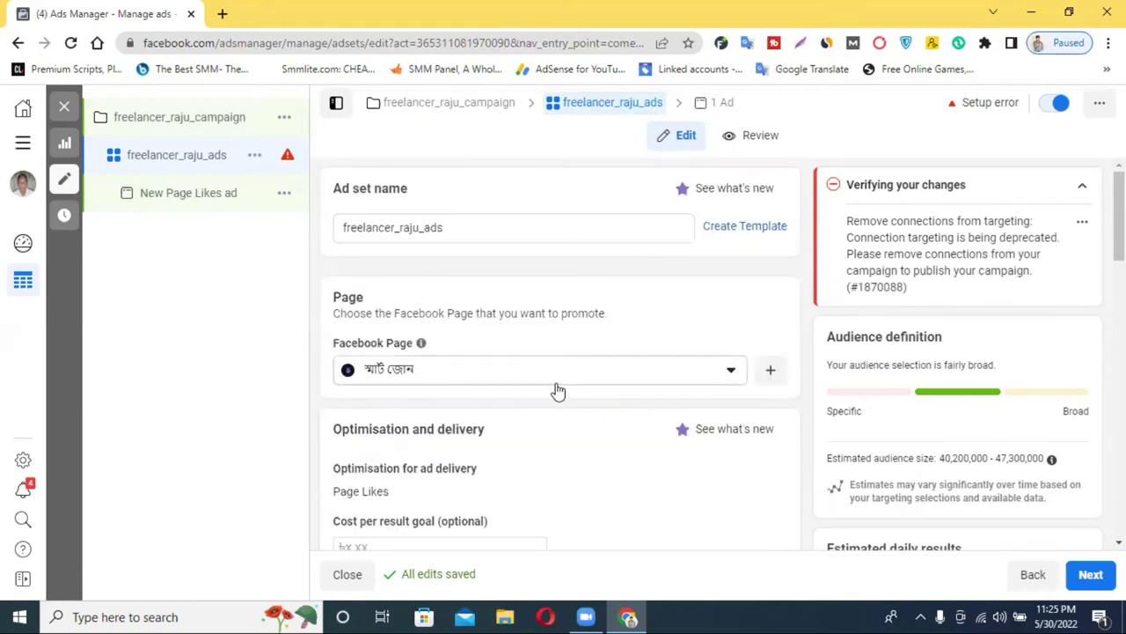
- Open the new audience's settings for editing and examine the location targeting
scroll(557, 390, down, 5)
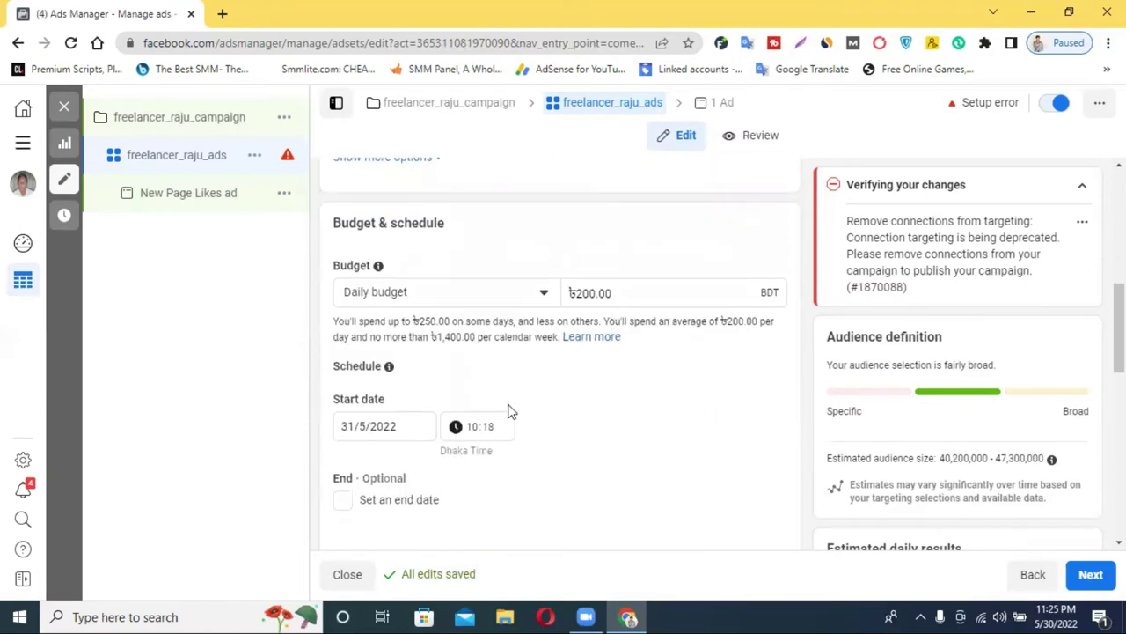
scroll(510, 410, down, 2)
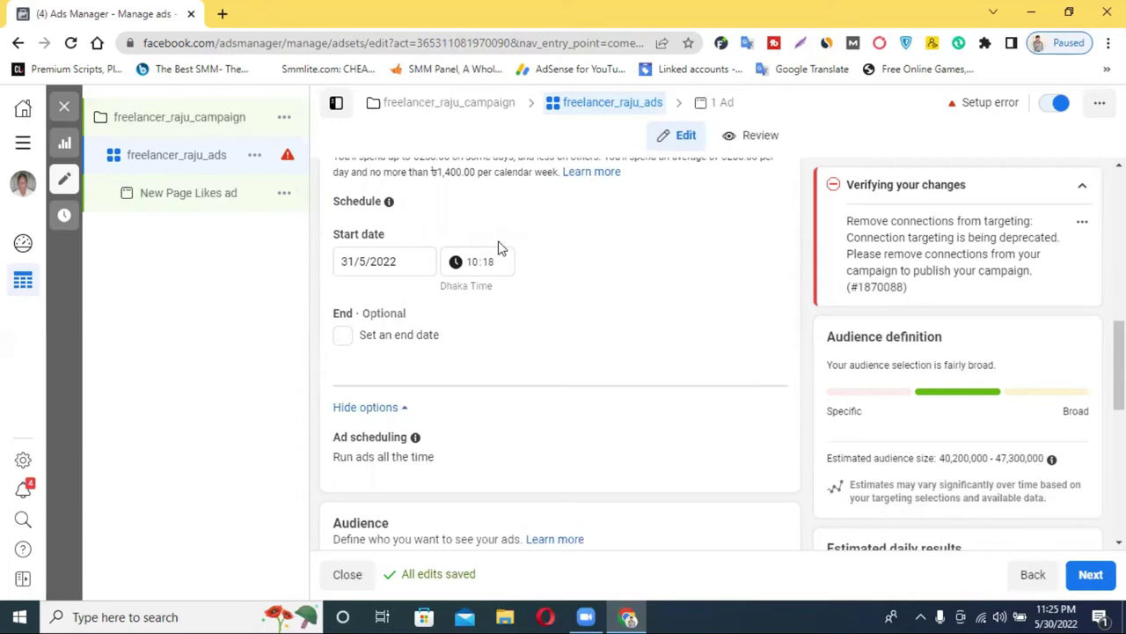
scroll(506, 335, down, 2)
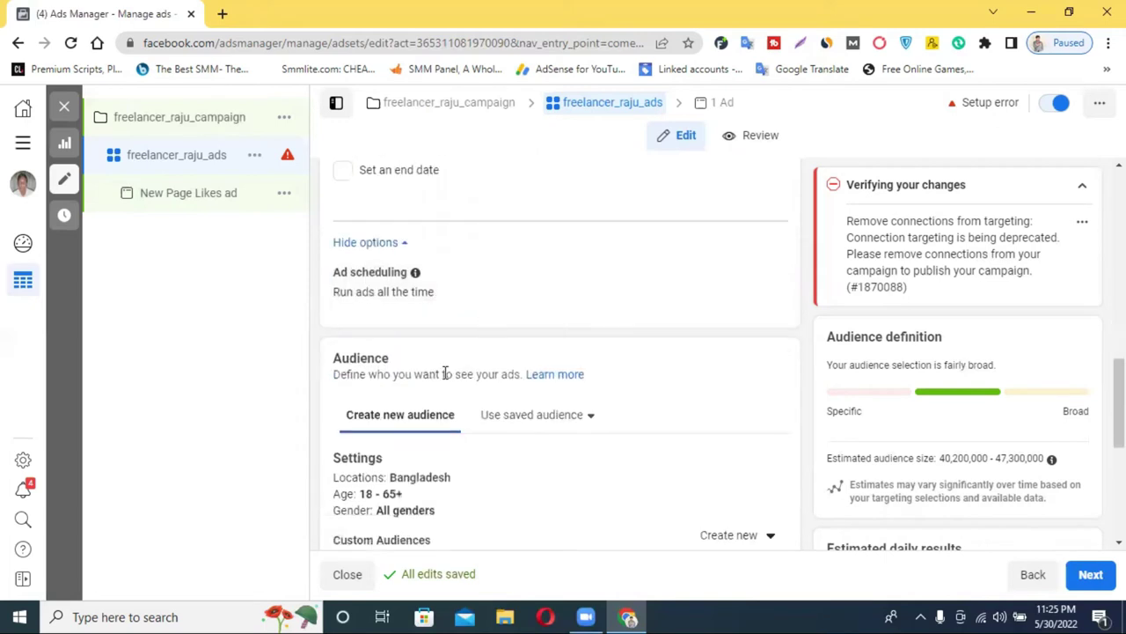
scroll(445, 369, down, 2)
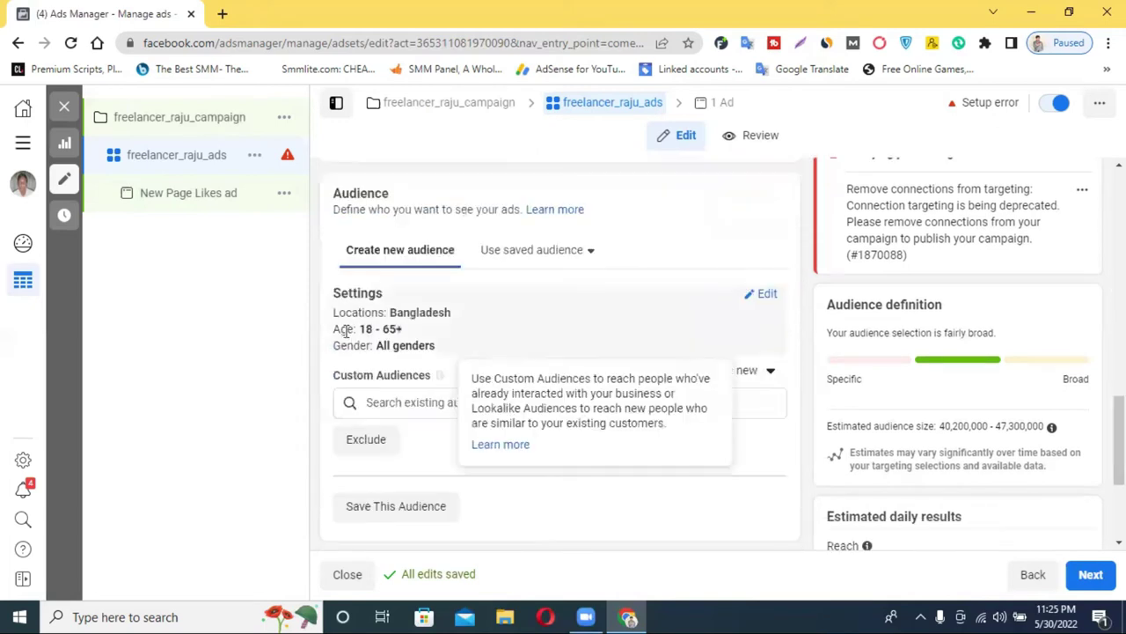
click(762, 299)
scroll(634, 334, down, 2)
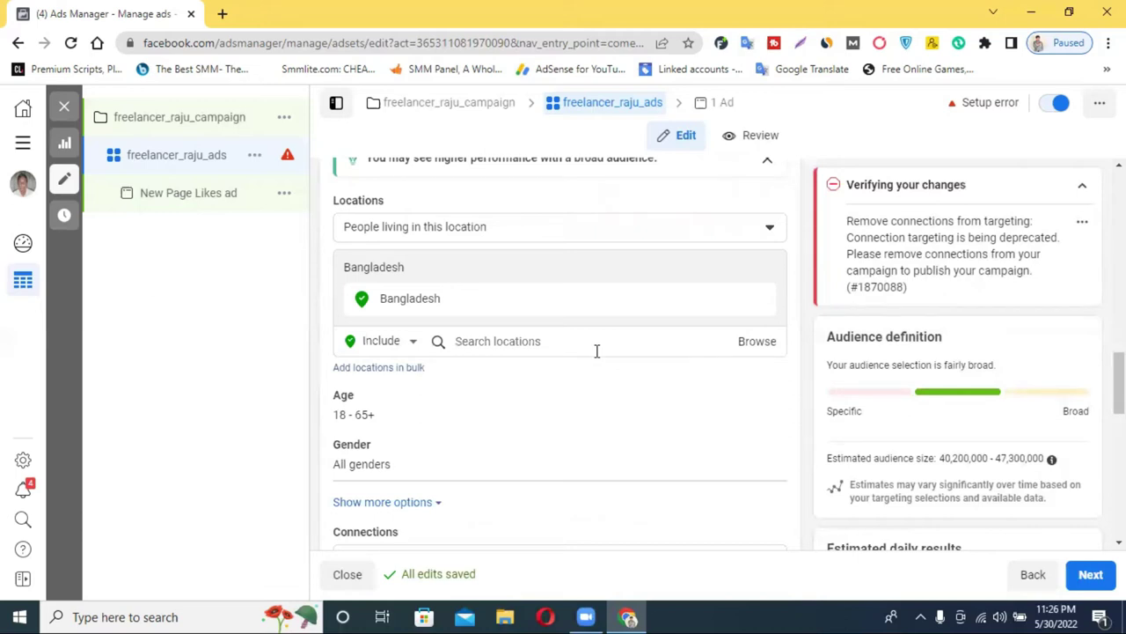
scroll(593, 342, up, 1)
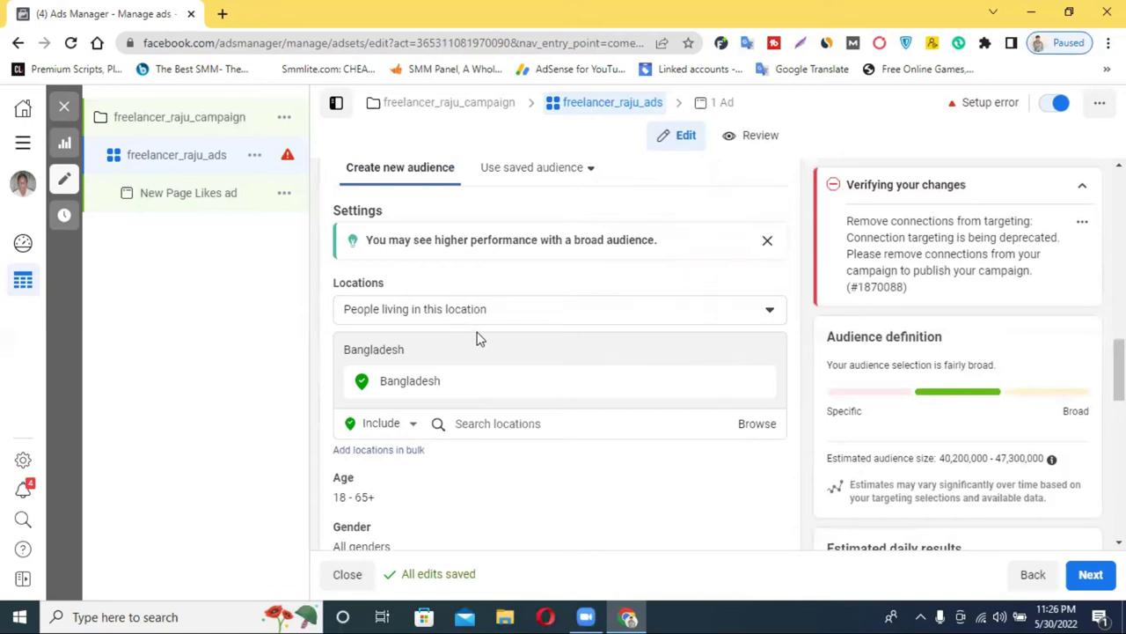
scroll(480, 334, up, 1)
scroll(481, 333, down, 2)
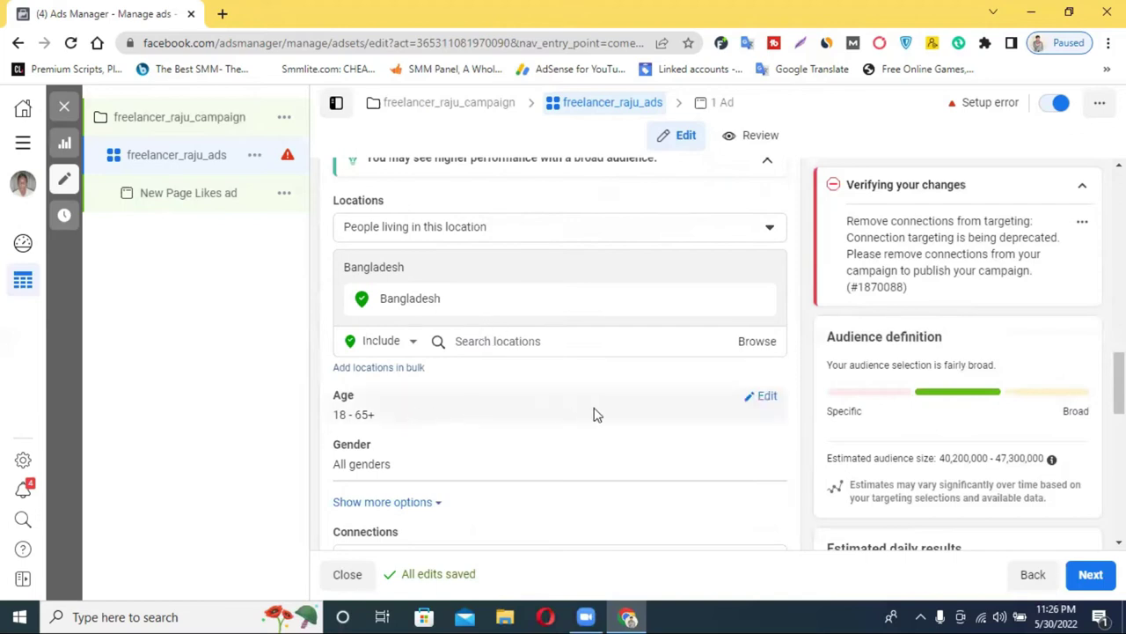
- Set the audience's age range to 20 to 45
click(762, 396)
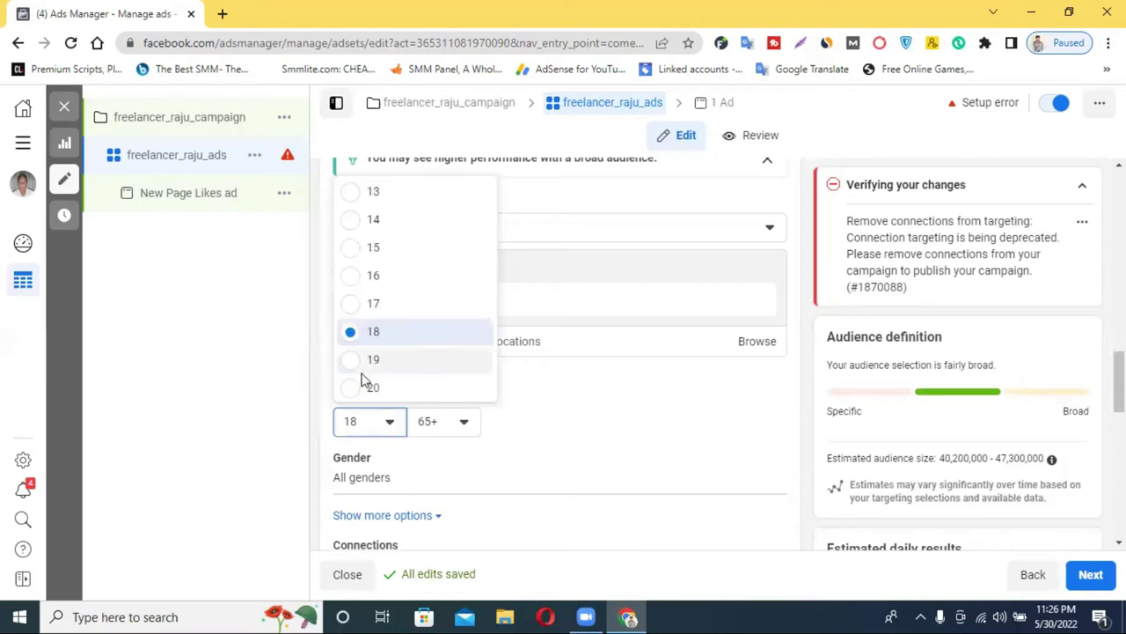
click(361, 390)
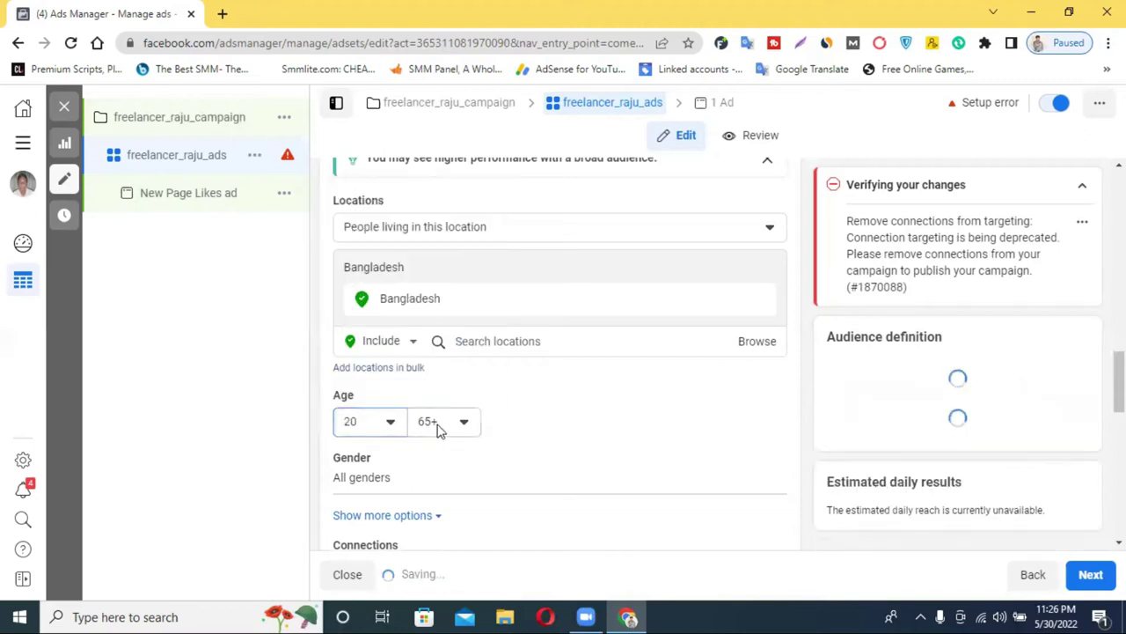
click(440, 427)
scroll(466, 264, up, 4)
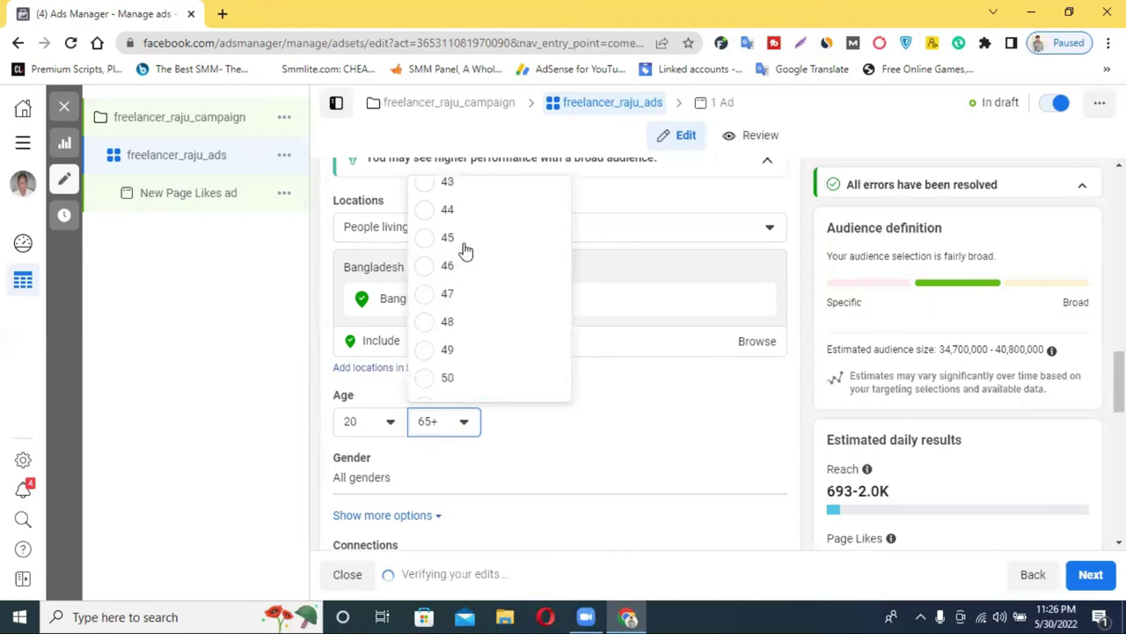
click(459, 241)
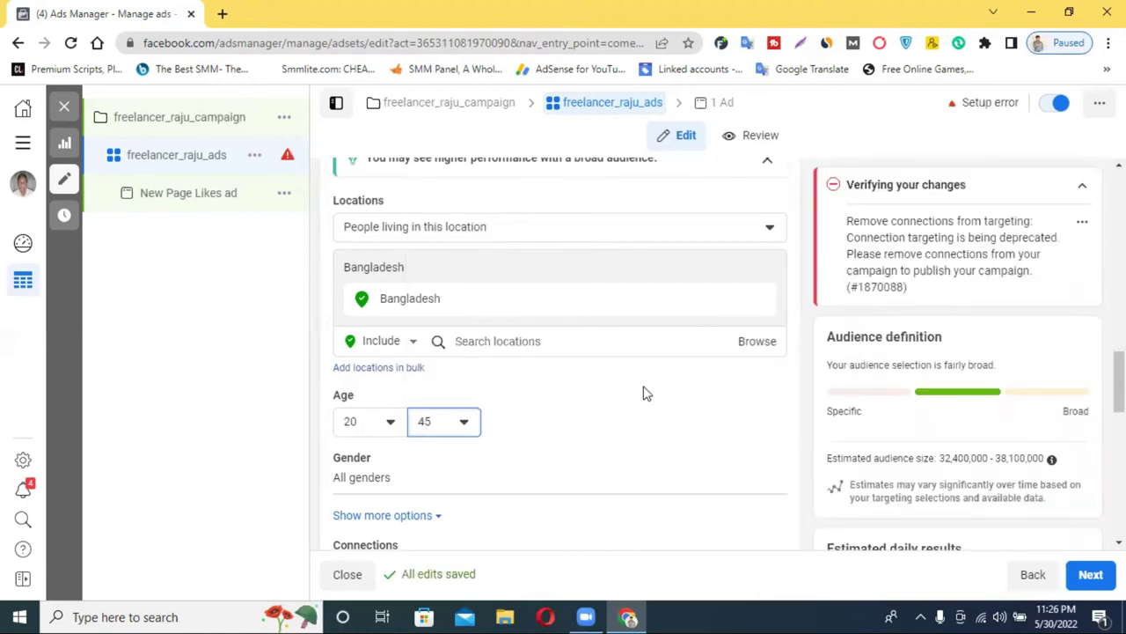
- Remove Bangladesh from the audience's locations and check the choices for which people in a location are targeted
scroll(643, 406, up, 1)
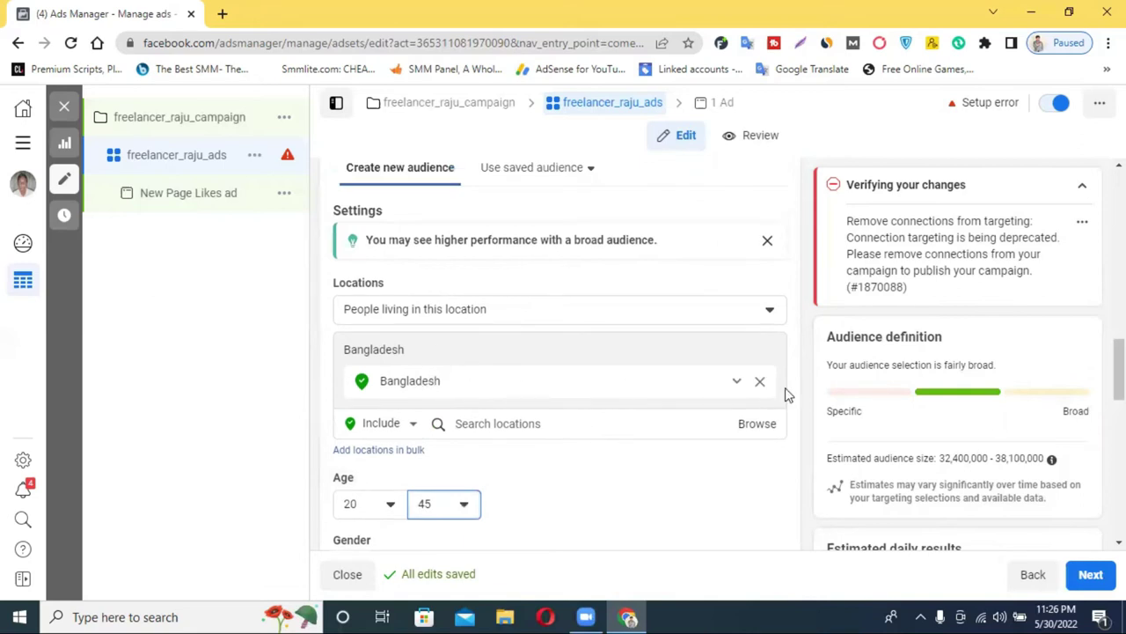
click(758, 383)
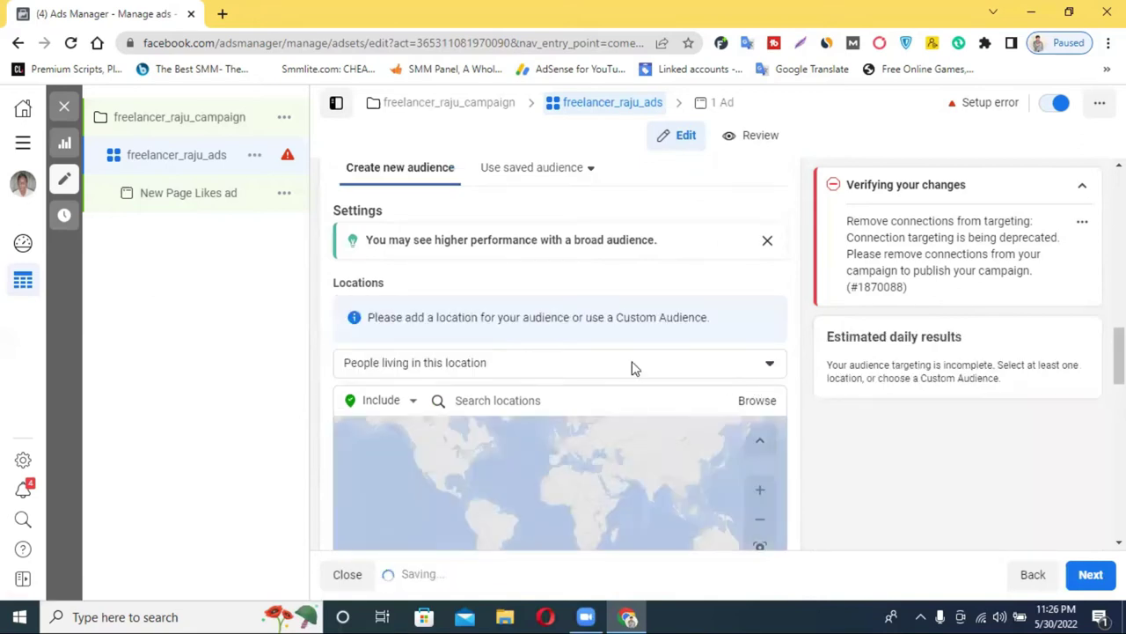
scroll(496, 370, down, 2)
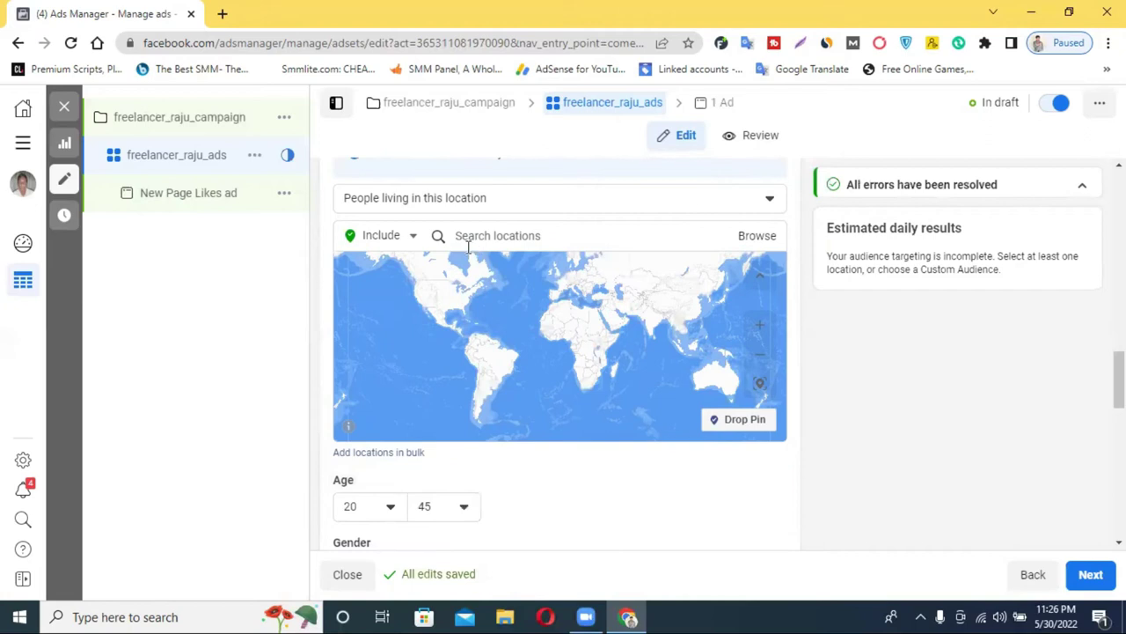
click(471, 200)
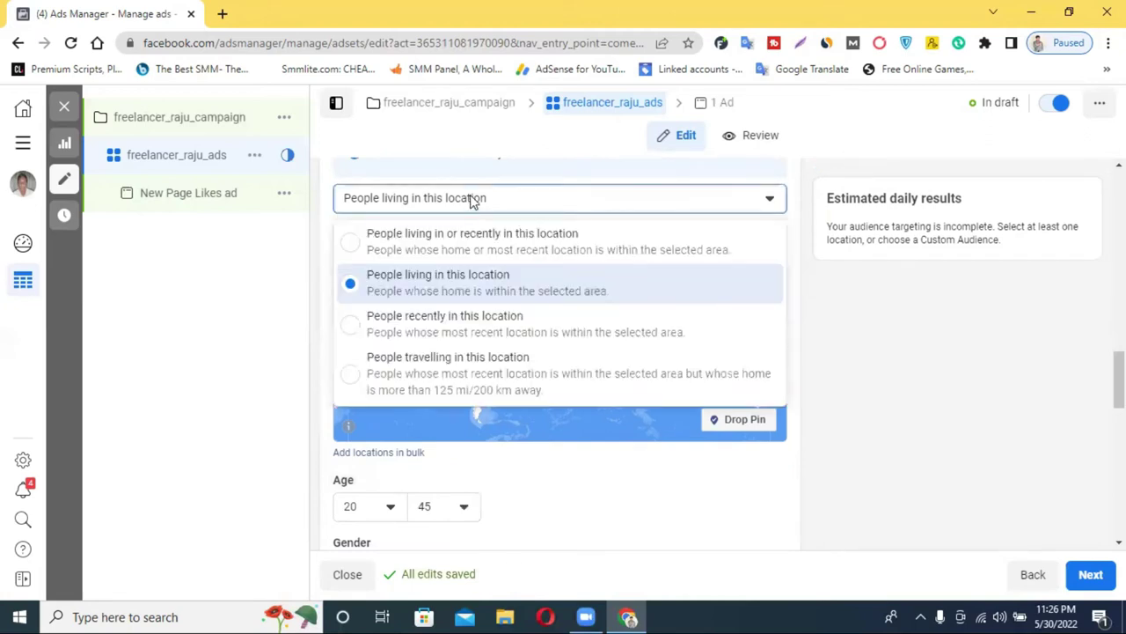
click(473, 200)
- Search the locations for usa, replace the search with bangl, and add Dhaka, Dhaka Division, Bangladesh
click(503, 235)
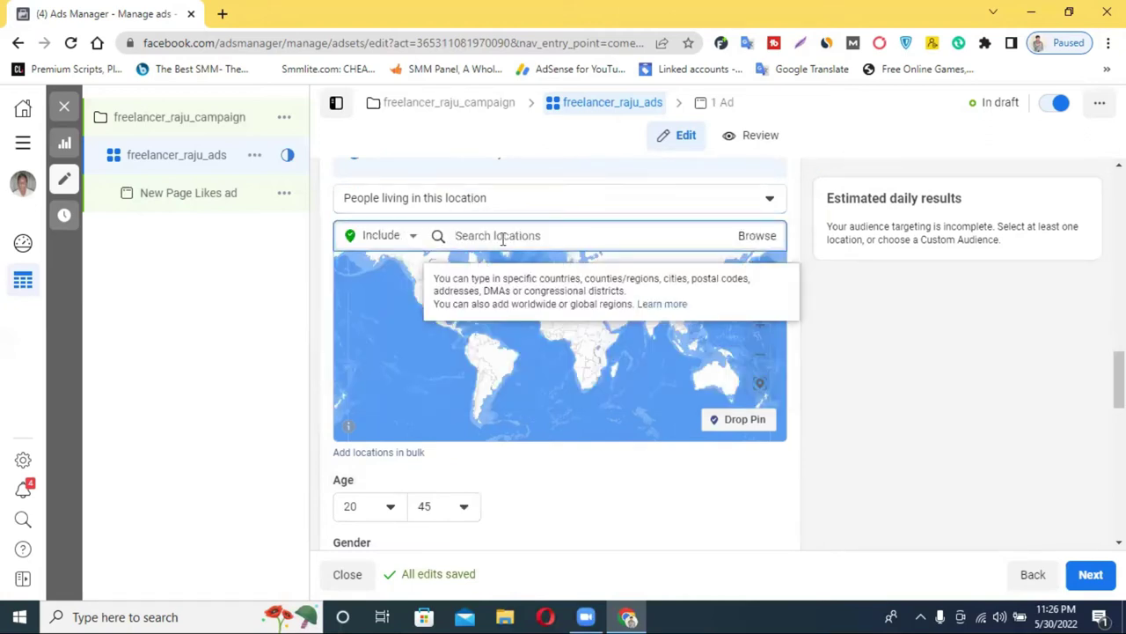
text(usa)
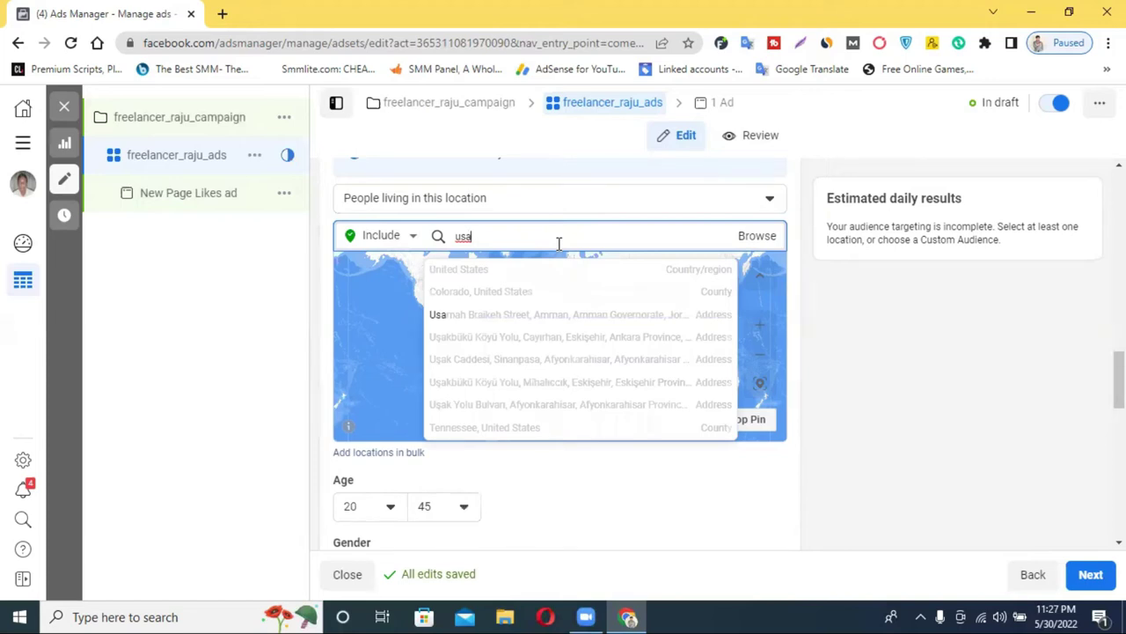
double_click(489, 237)
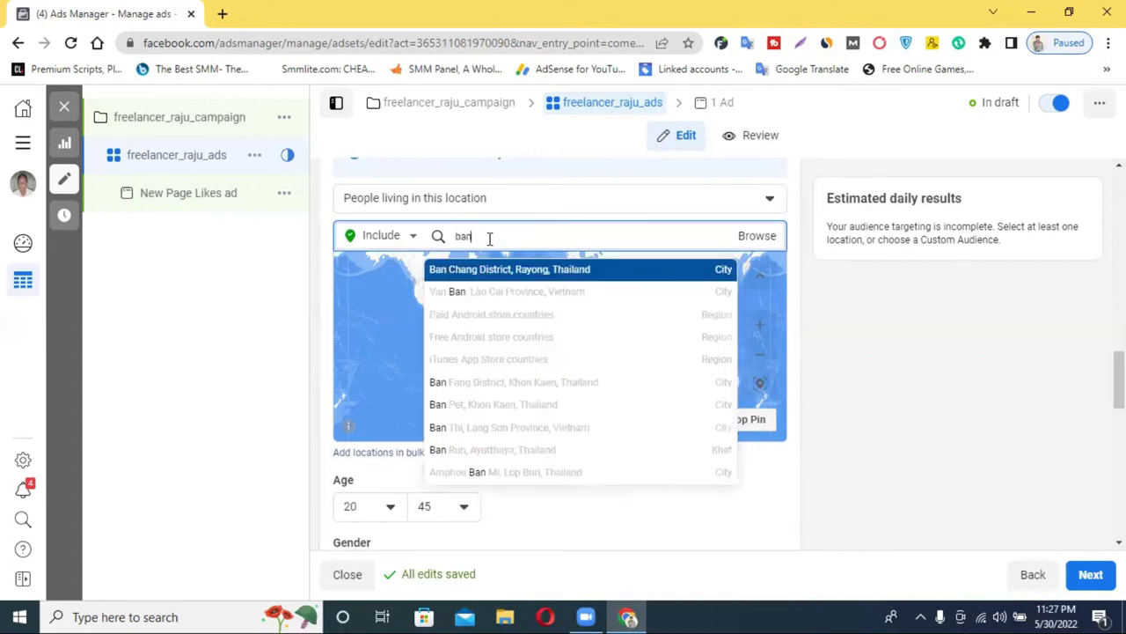
text(bangl)
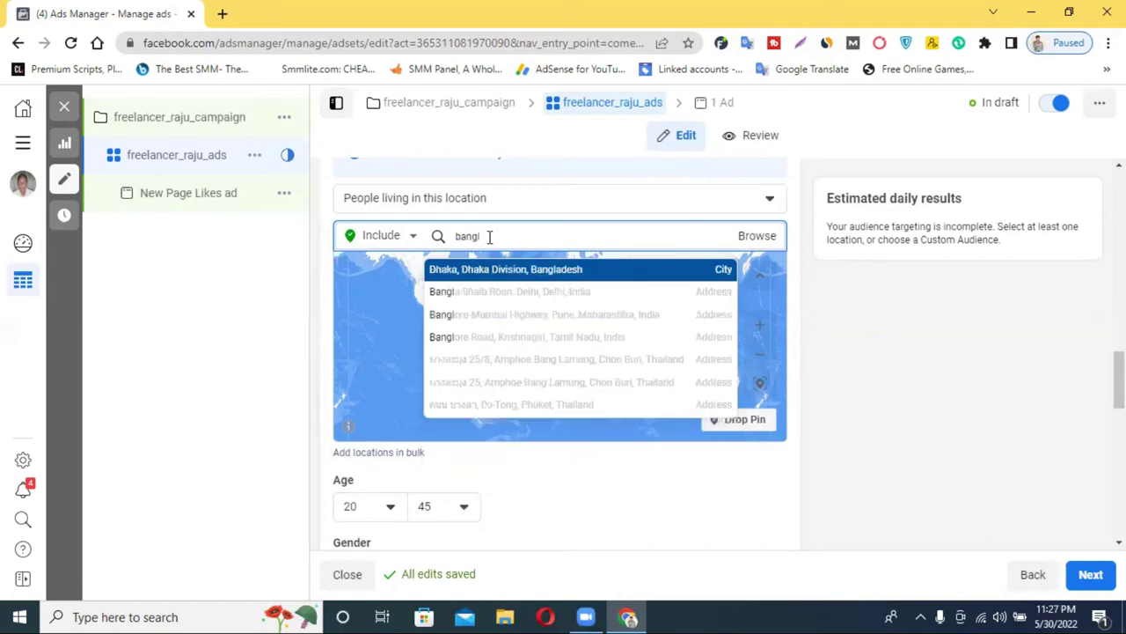
click(507, 271)
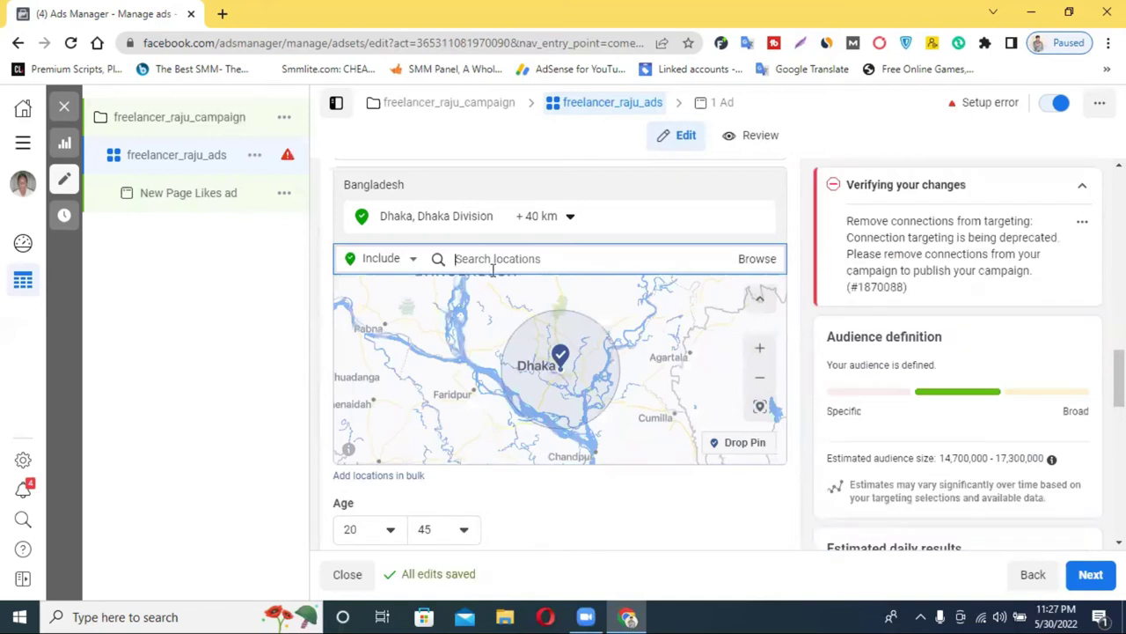
- Examine the area around Dhaka on the map and remove Dhaka from the targeted locations
click(502, 218)
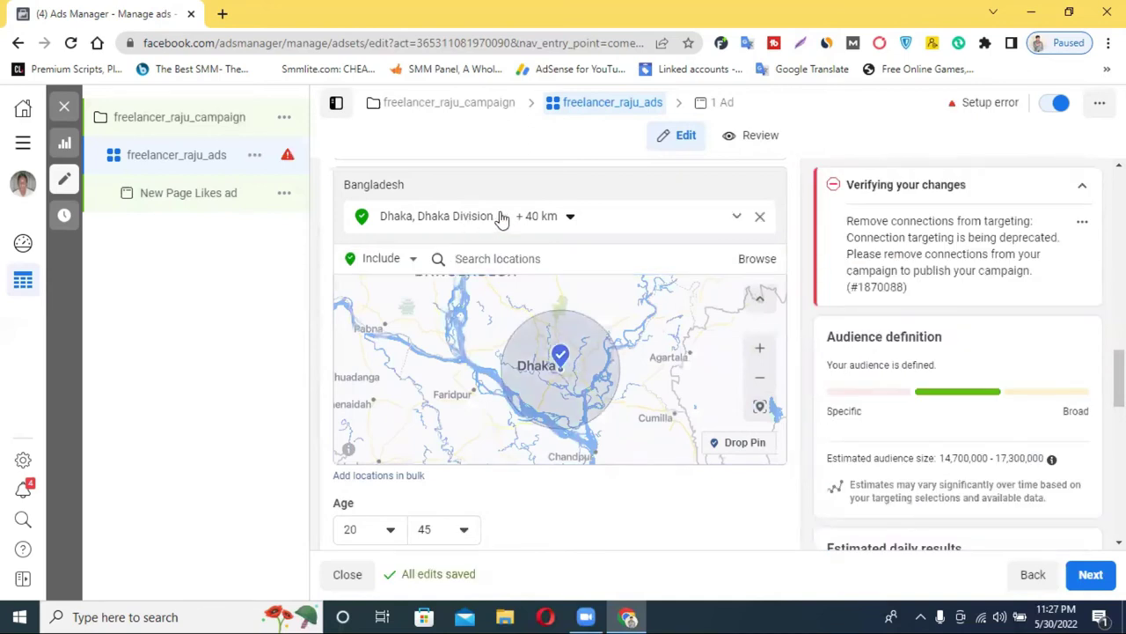
scroll(563, 370, down, 3)
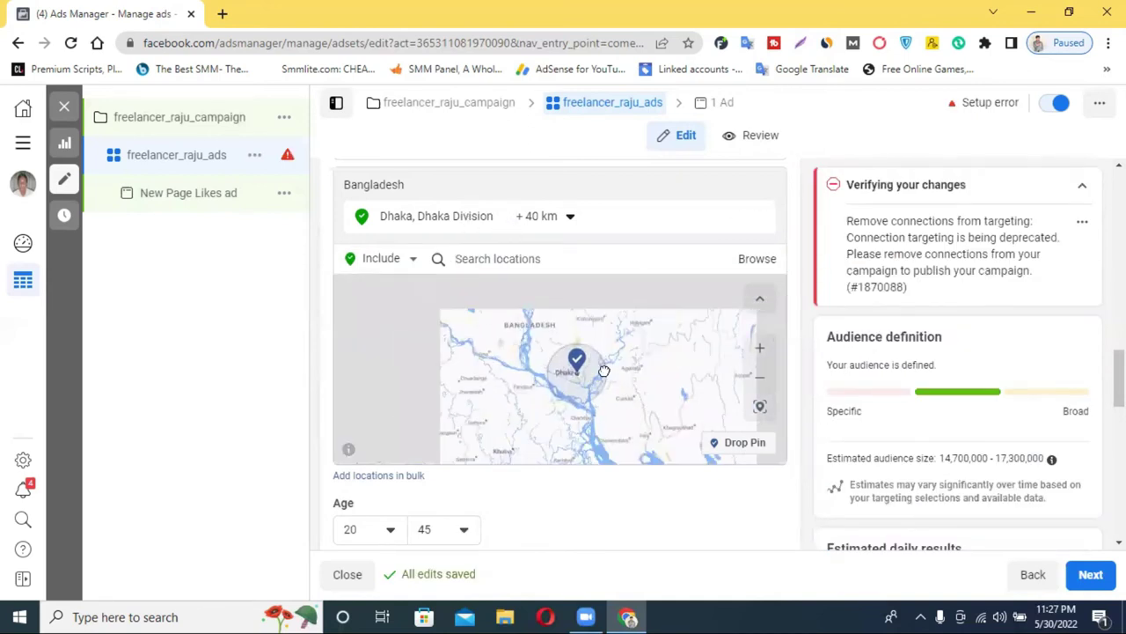
drag(590, 338, 619, 389)
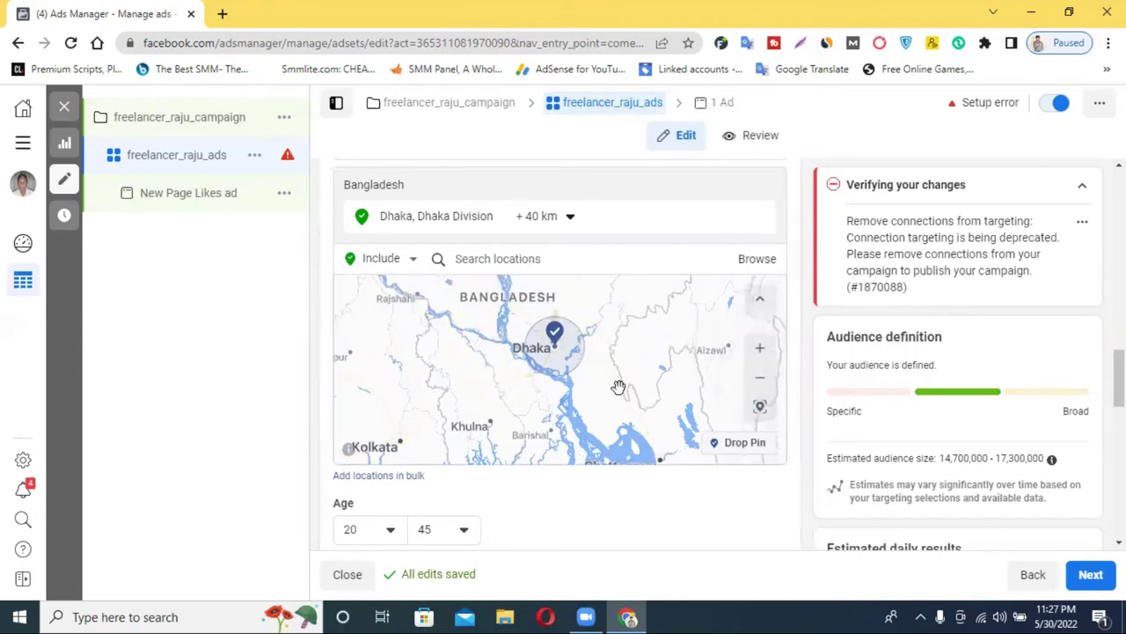
click(550, 255)
key(BackSpace)
- Search for bangladesh and add the whole country as a targeted location
click(494, 181)
text(ban)
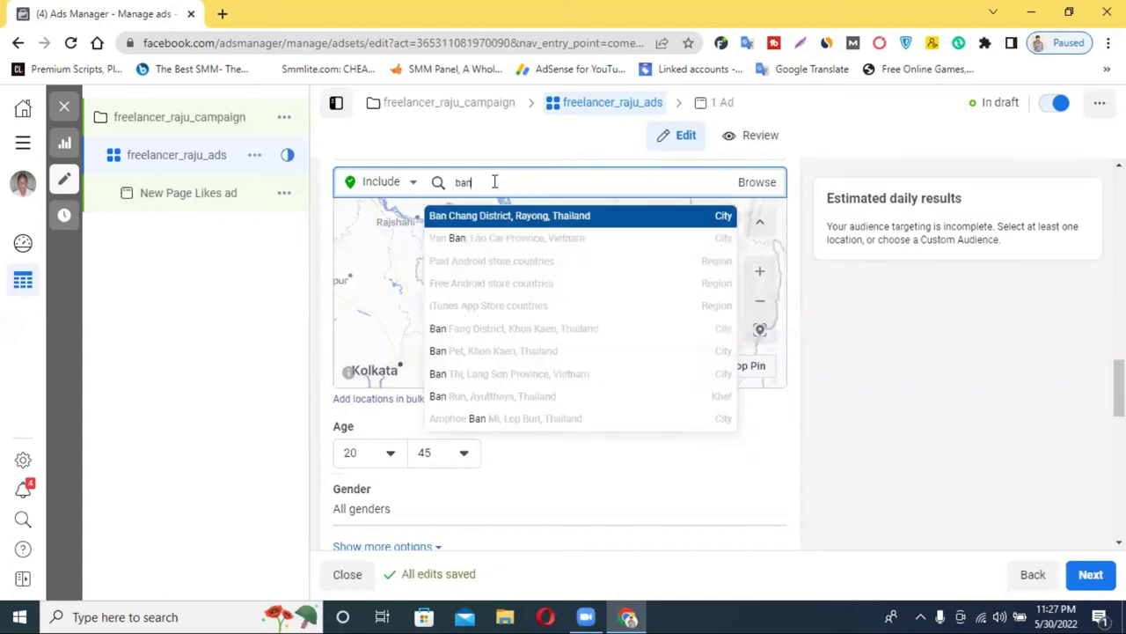
text(g)
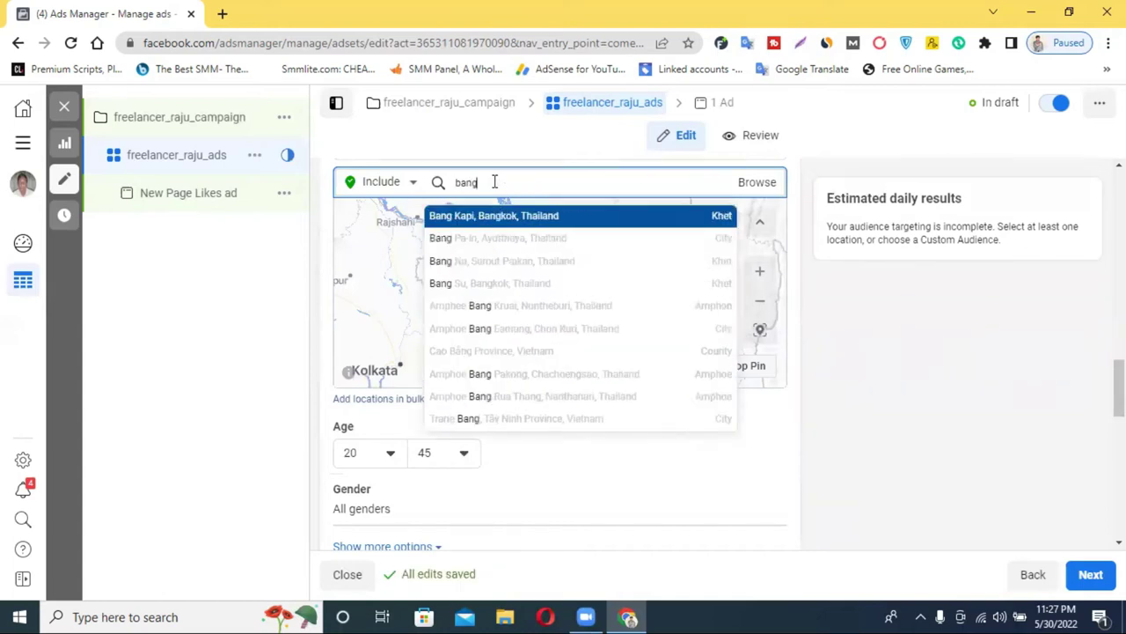
text(ladesh)
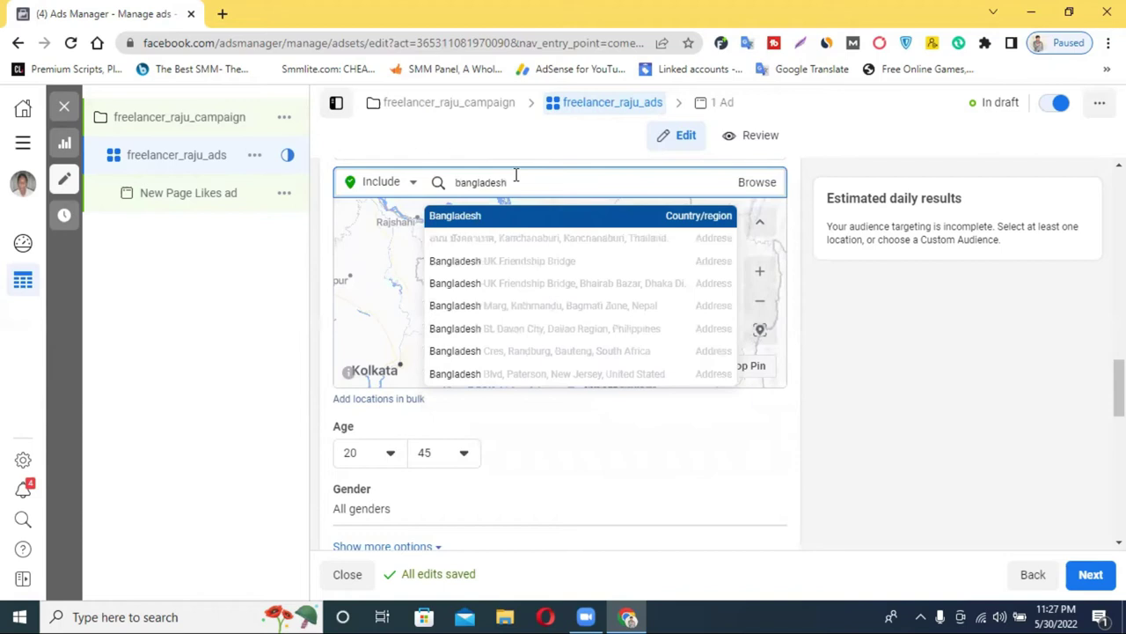
click(545, 227)
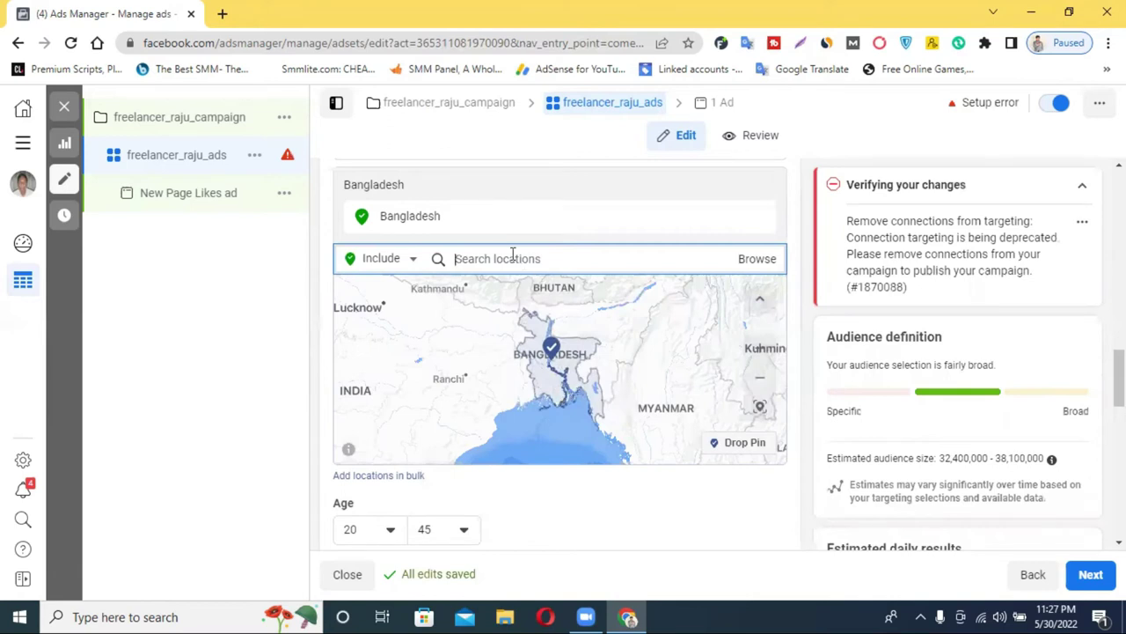
- Narrow the location targeting from the whole country to the city of Dhaka, Dhaka Division
scroll(550, 362, up, 5)
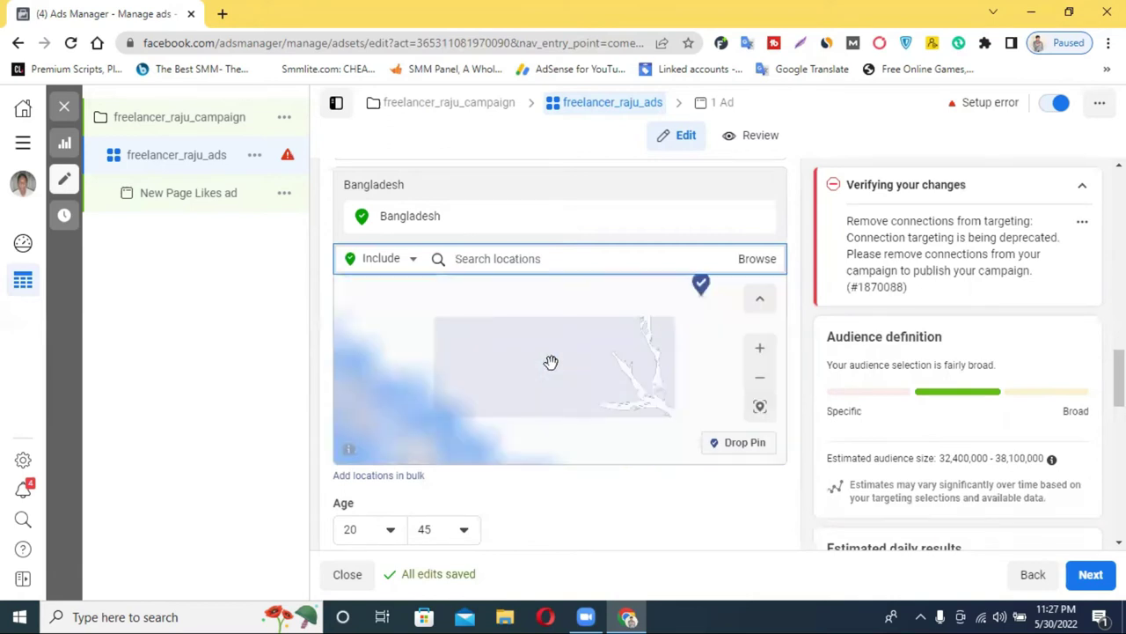
scroll(551, 362, down, 2)
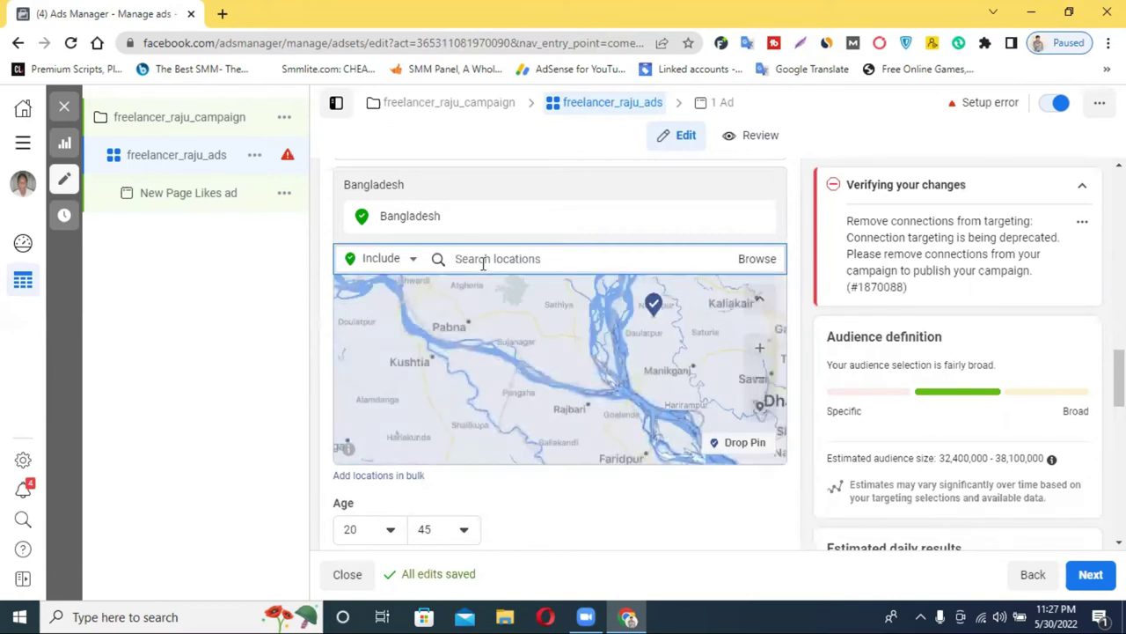
text(dhaka)
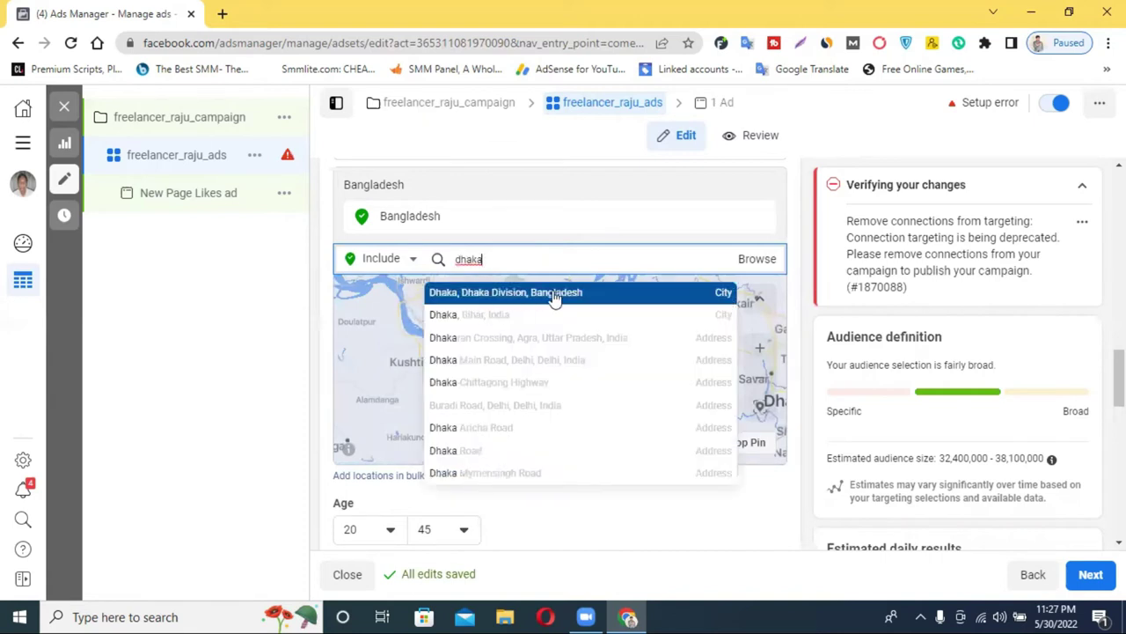
click(554, 297)
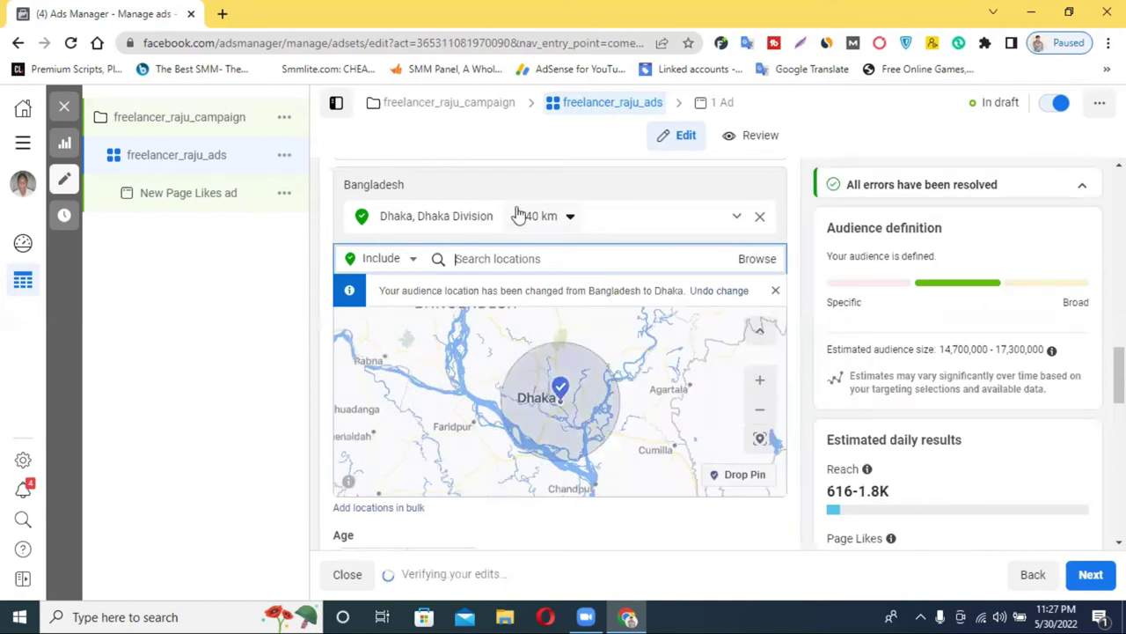
- Drop a location pin just east of Chattogram on the map, at about 22.35, 91.99
drag(660, 422, 566, 334)
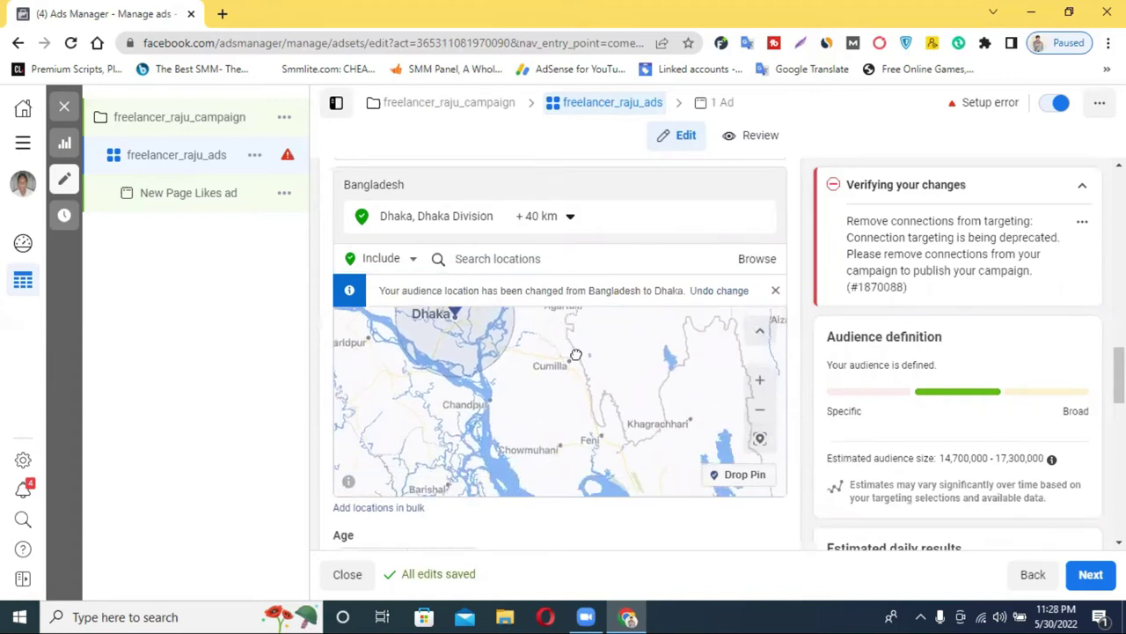
drag(577, 354, 558, 317)
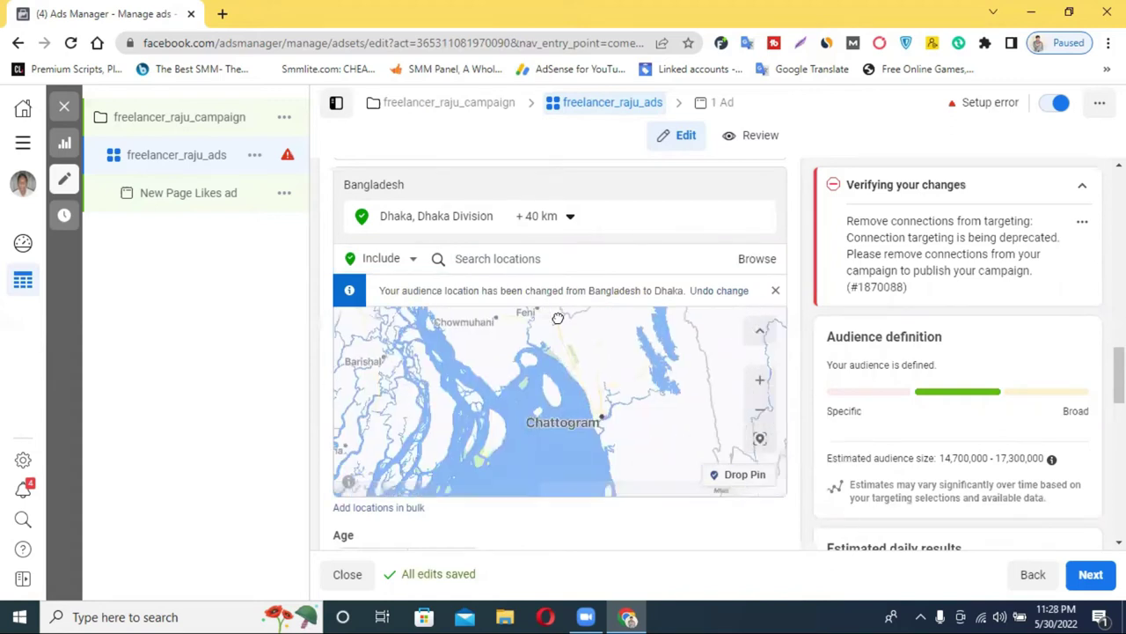
click(739, 476)
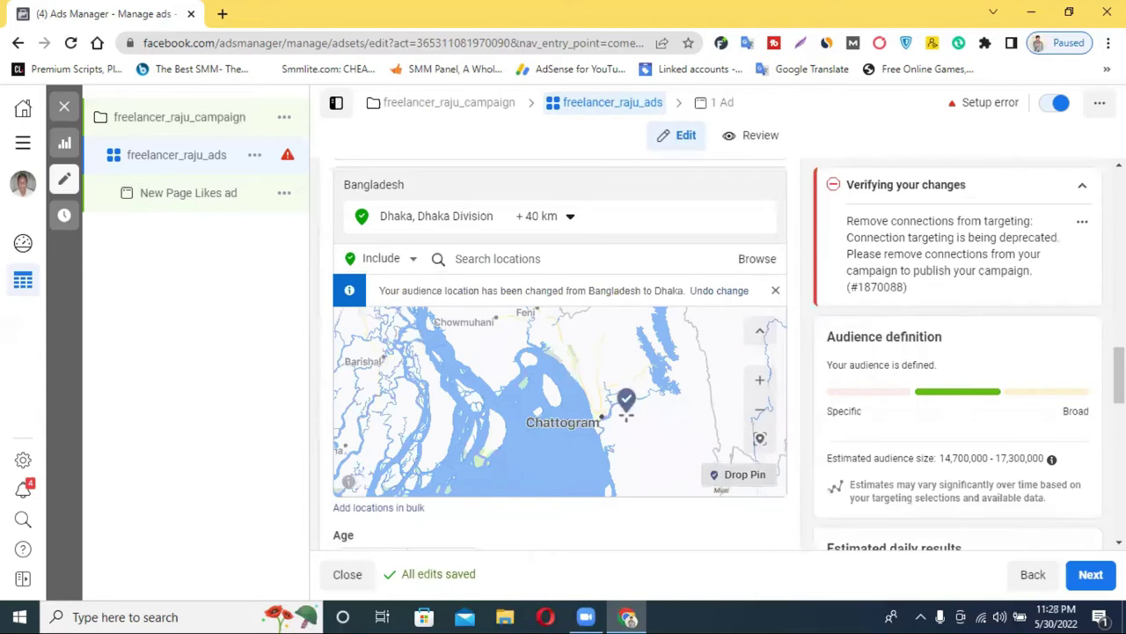
click(626, 408)
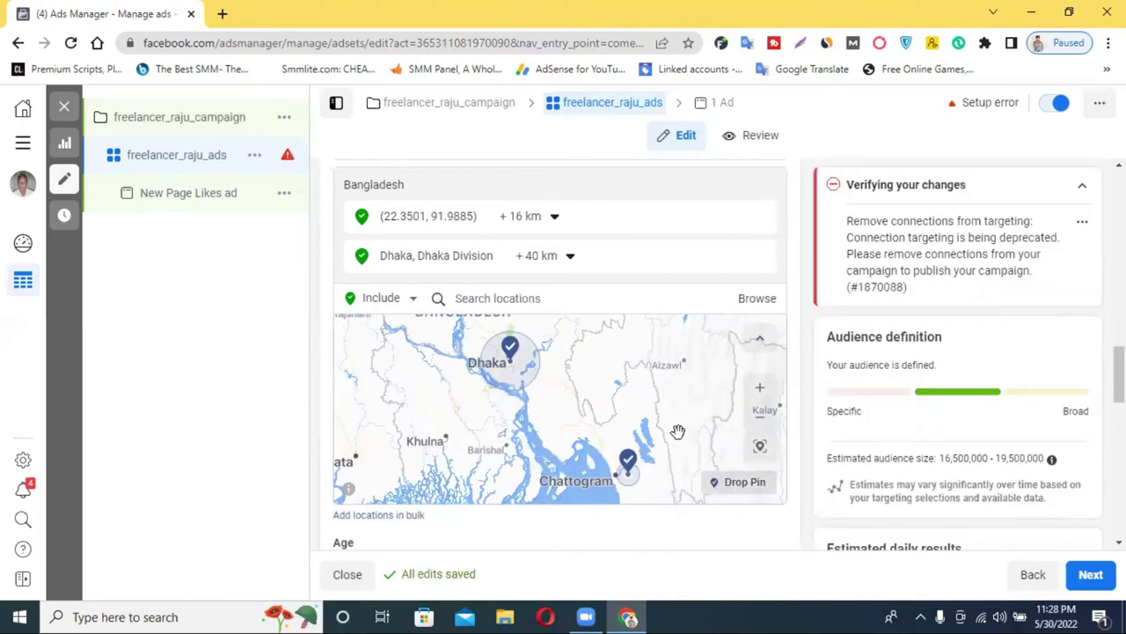
- Drop another location pin in India near Aizawl, at about 23.78, 92.43, and set its radius to 80 km
click(722, 483)
click(657, 359)
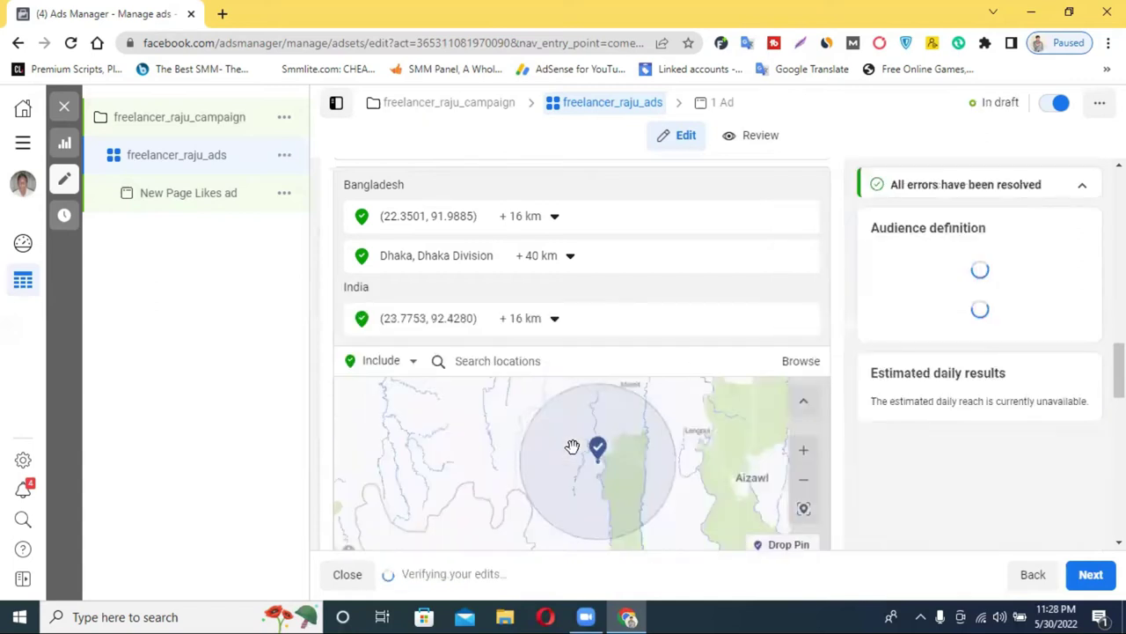
scroll(607, 437, up, 3)
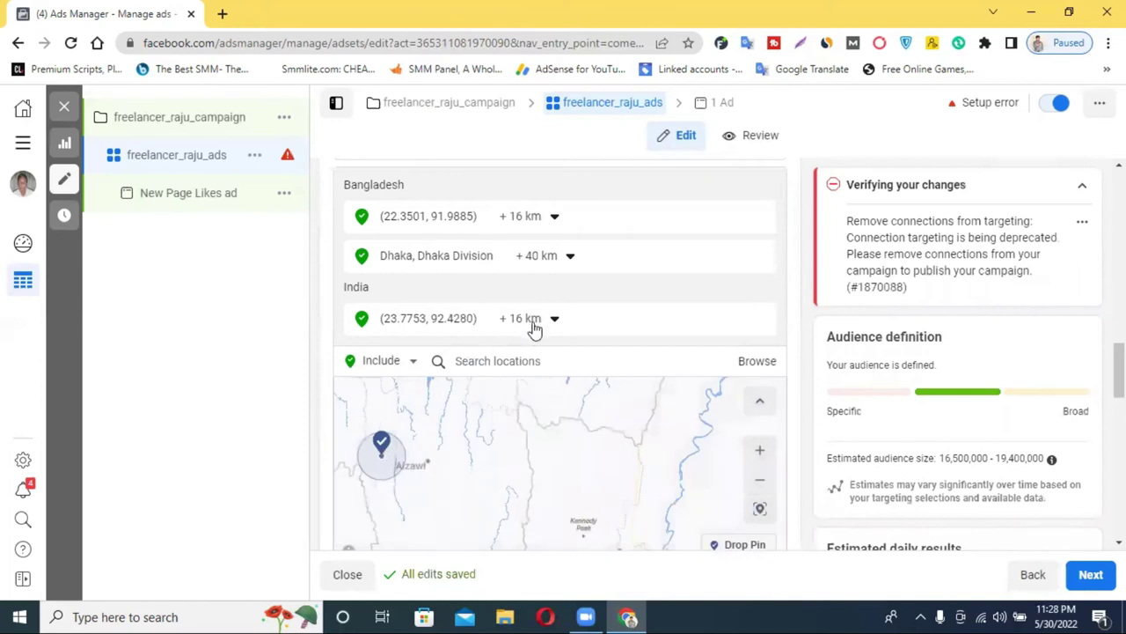
click(546, 319)
drag(518, 373, 564, 371)
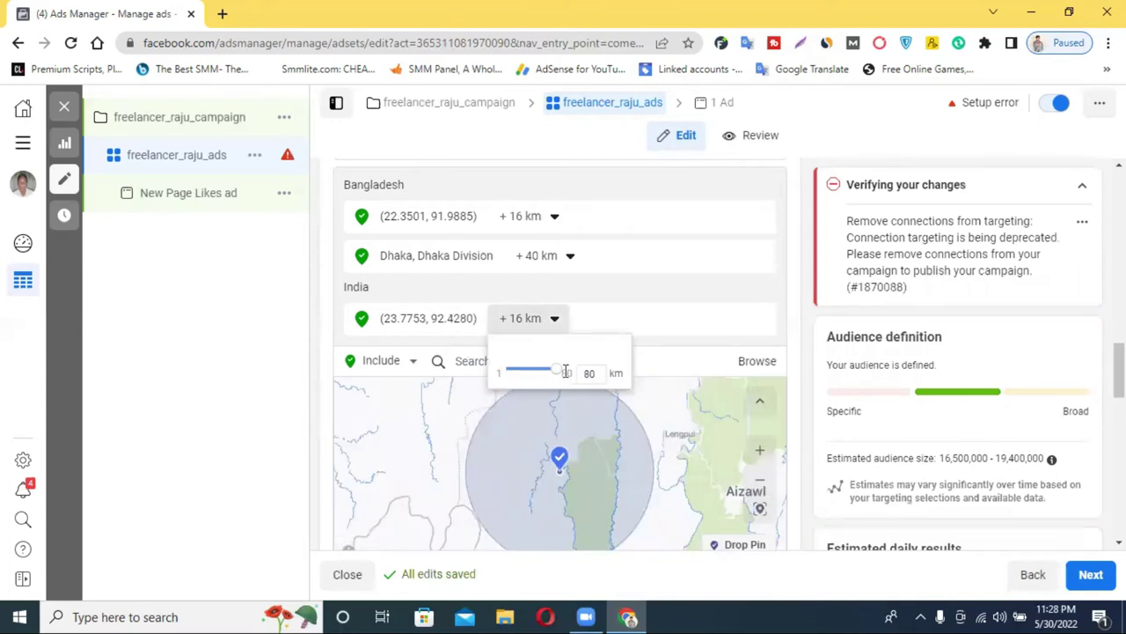
click(591, 495)
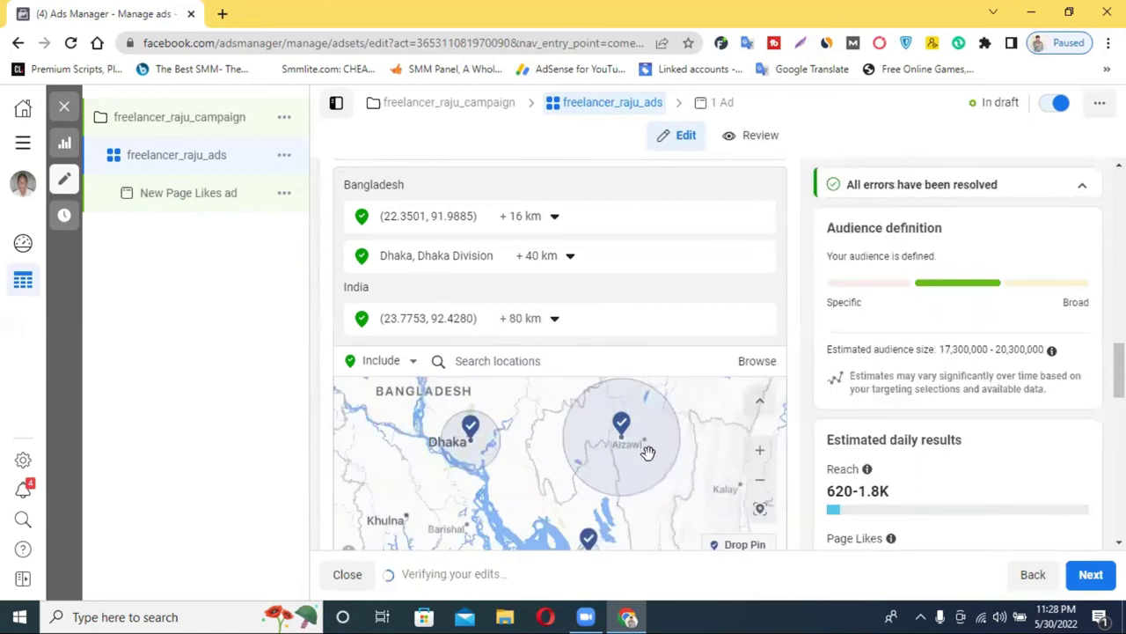
- Examine where the three targeted locations lie on the wider map
scroll(615, 450, down, 3)
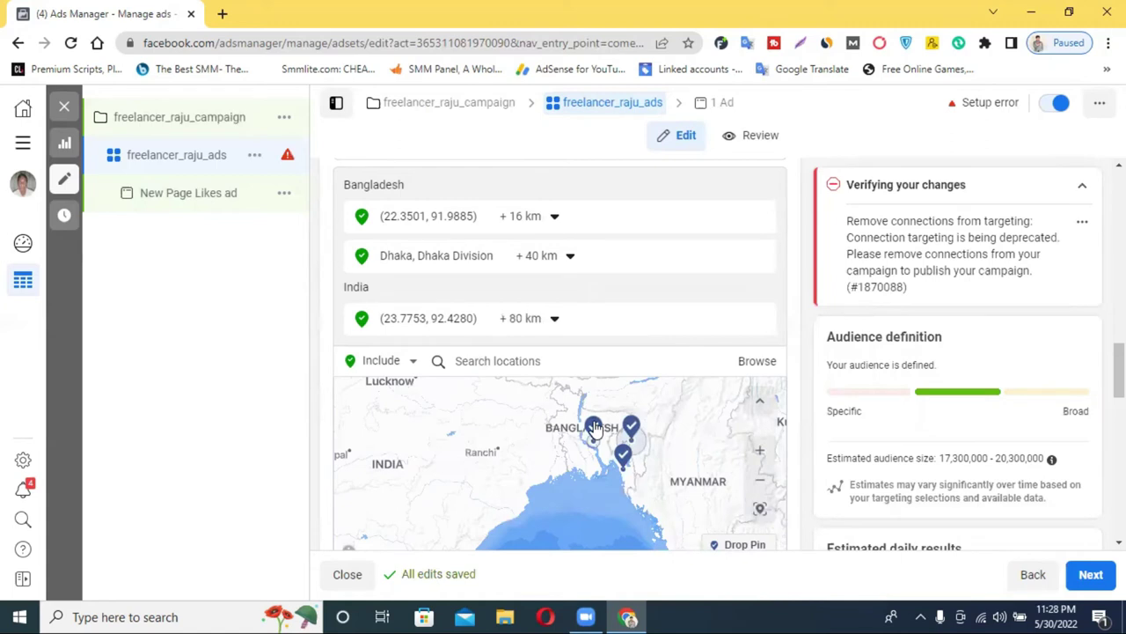
scroll(594, 428, down, 2)
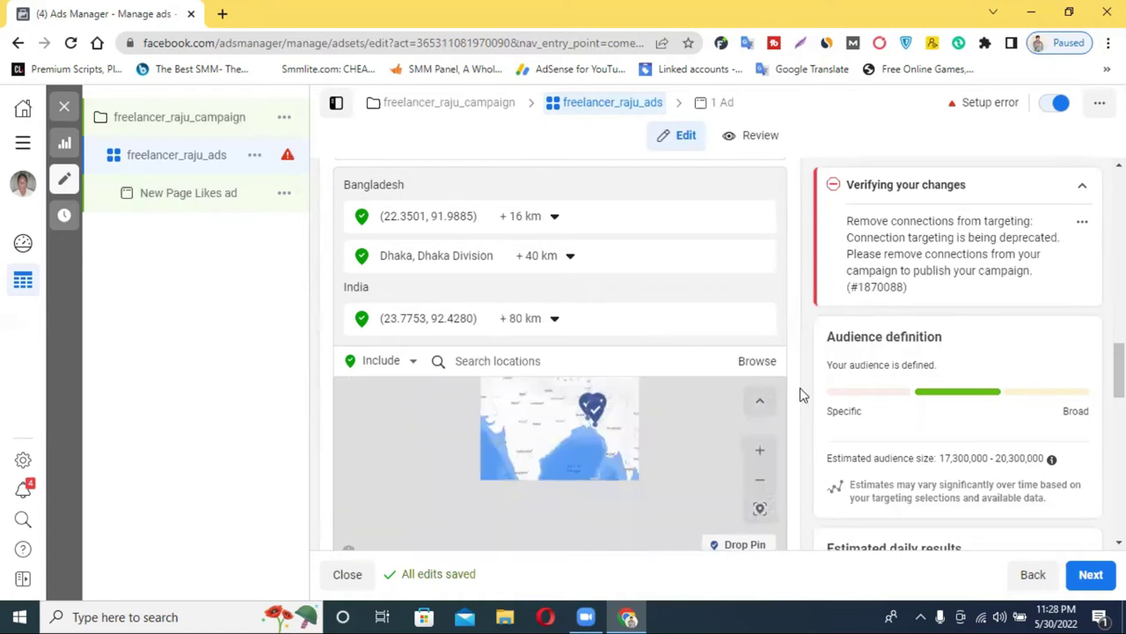
scroll(799, 387, down, 3)
scroll(798, 390, up, 3)
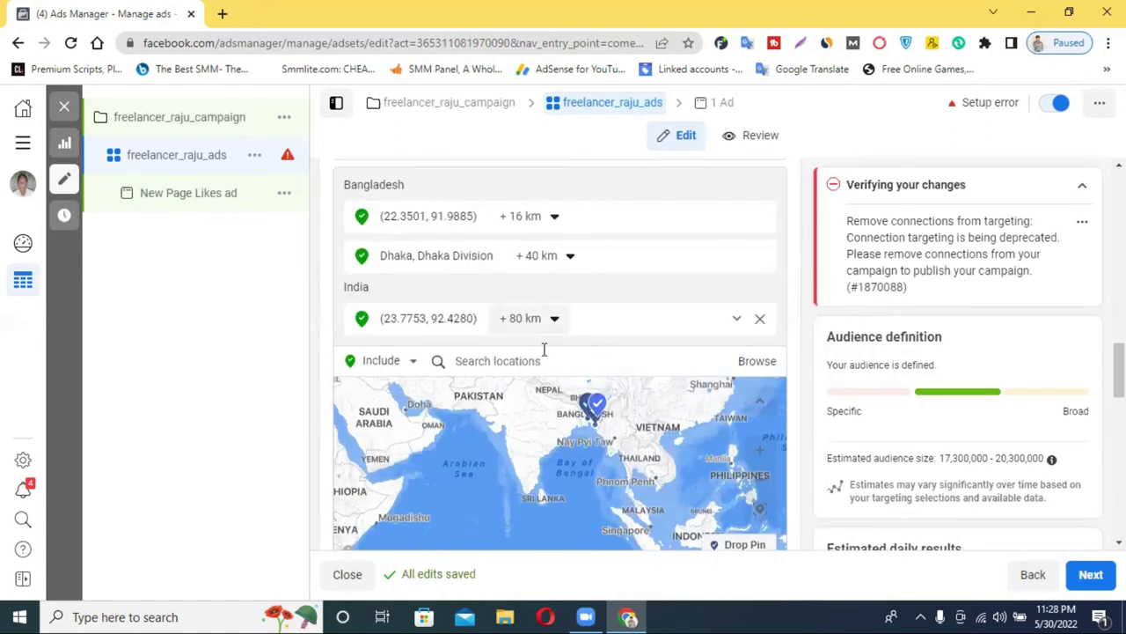
scroll(543, 346, down, 1)
scroll(588, 326, down, 3)
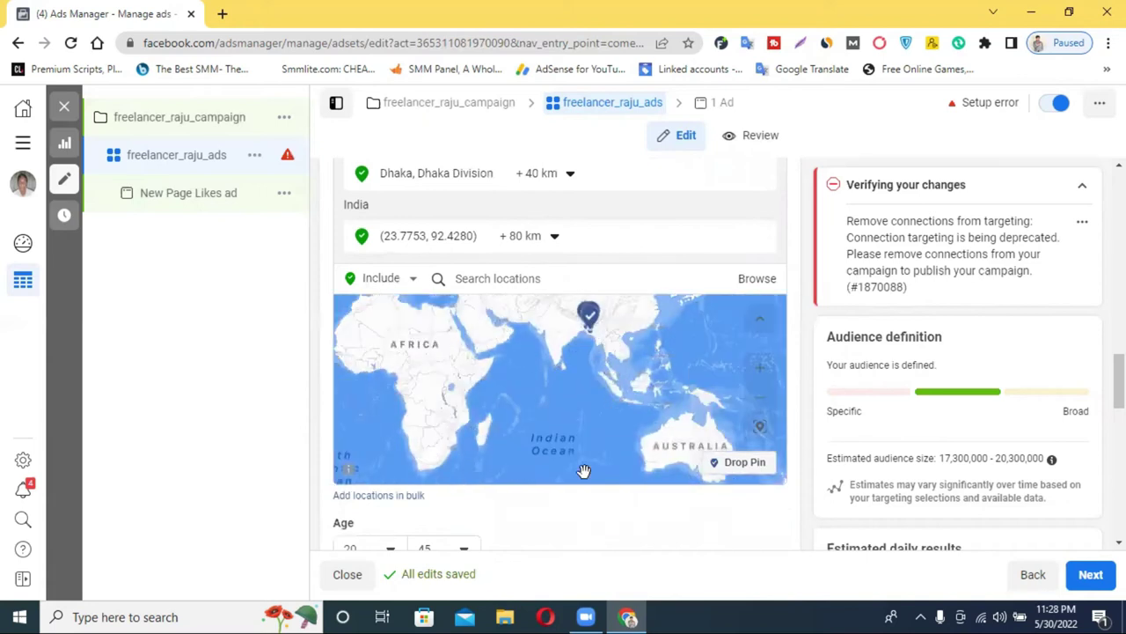
- Remove the pinned India location from the audience's targeted locations
scroll(603, 292, up, 2)
scroll(486, 334, up, 1)
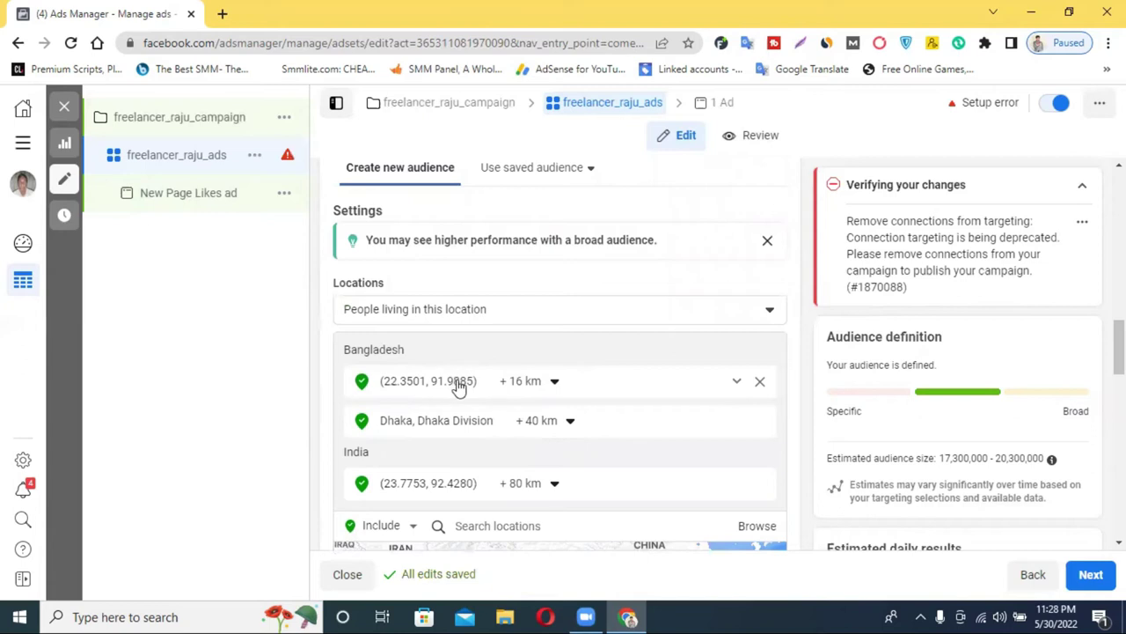
scroll(458, 387, down, 1)
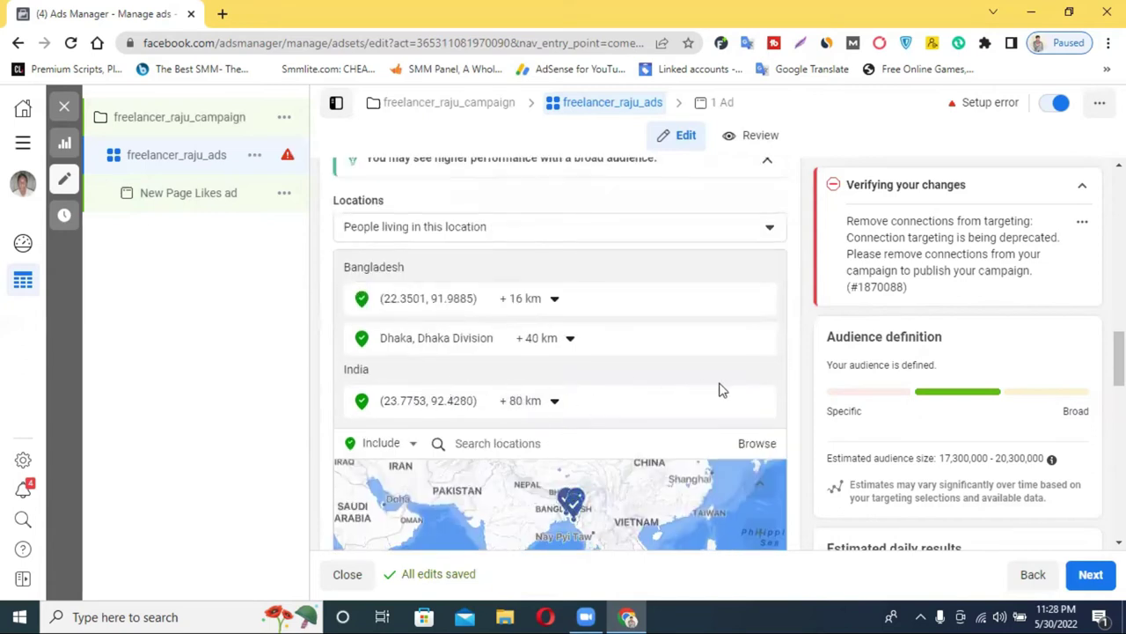
click(760, 374)
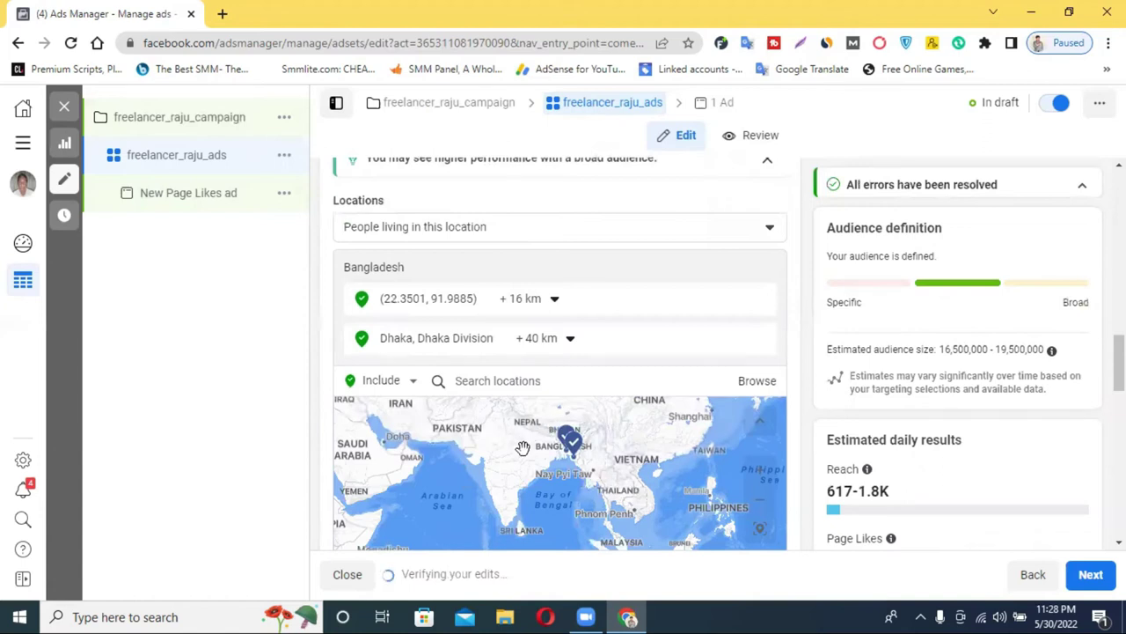
- Set the audience's gender targeting to Men
scroll(492, 413, down, 3)
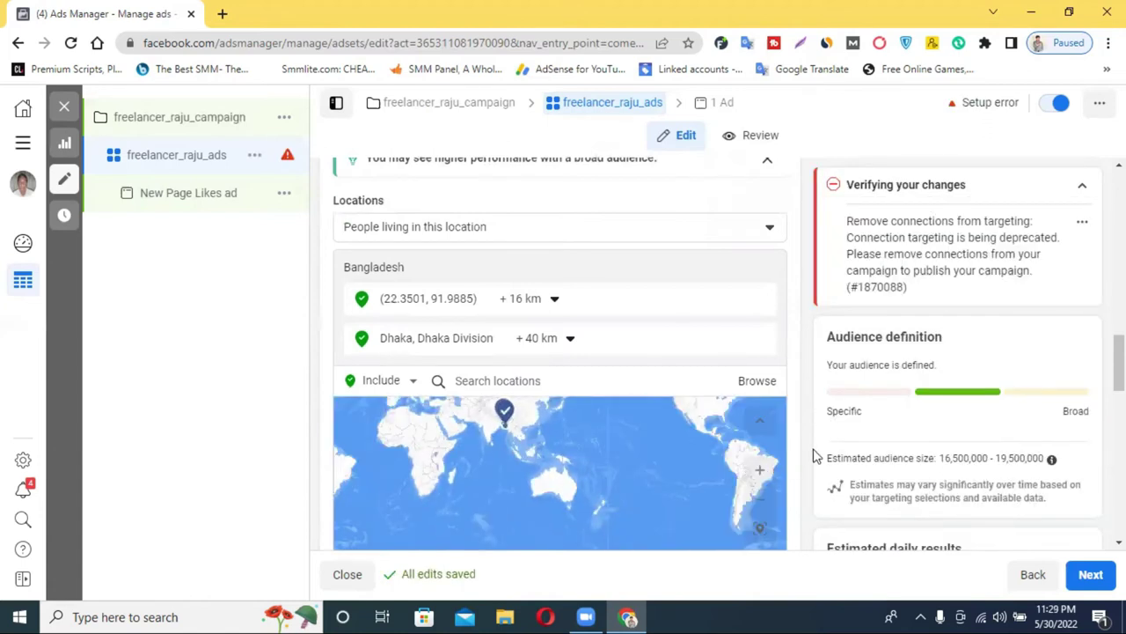
scroll(808, 449, down, 2)
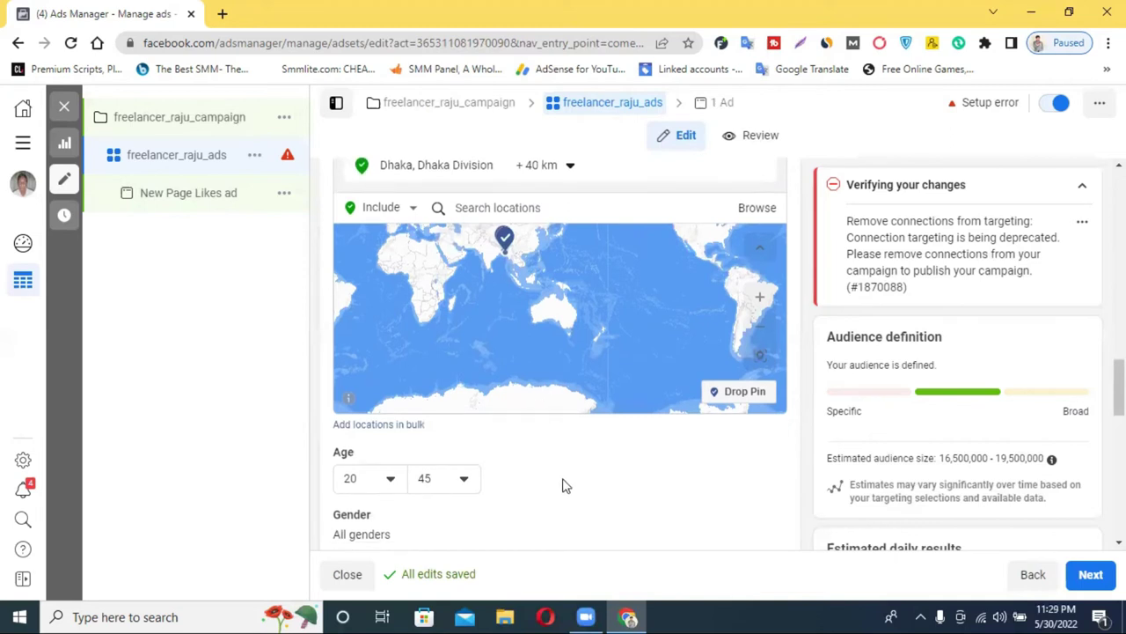
scroll(559, 482, down, 2)
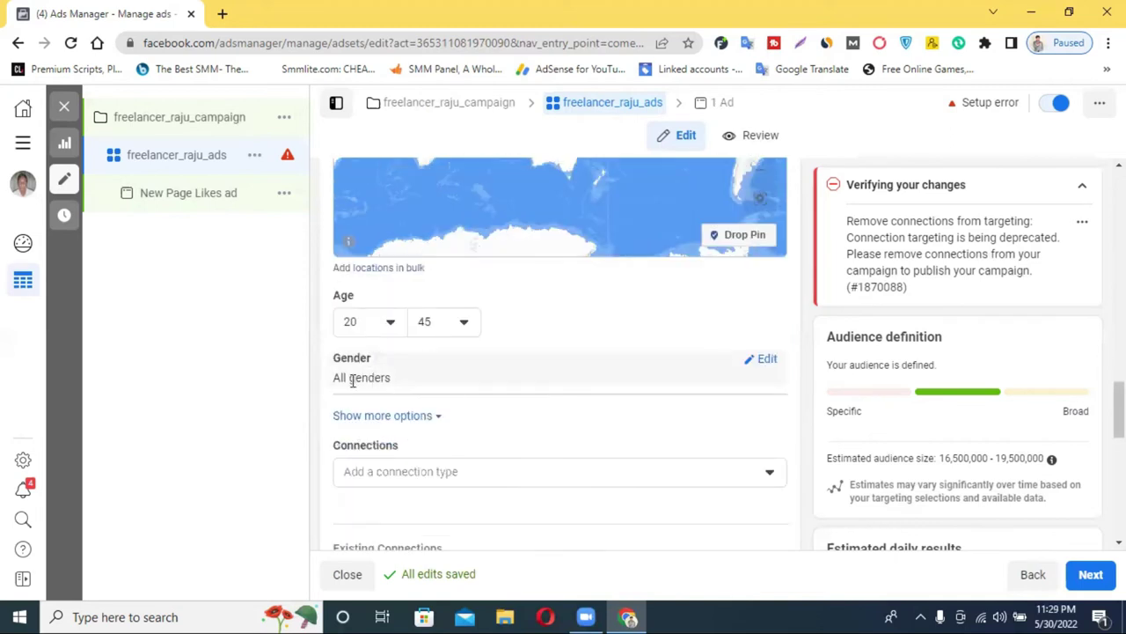
click(766, 361)
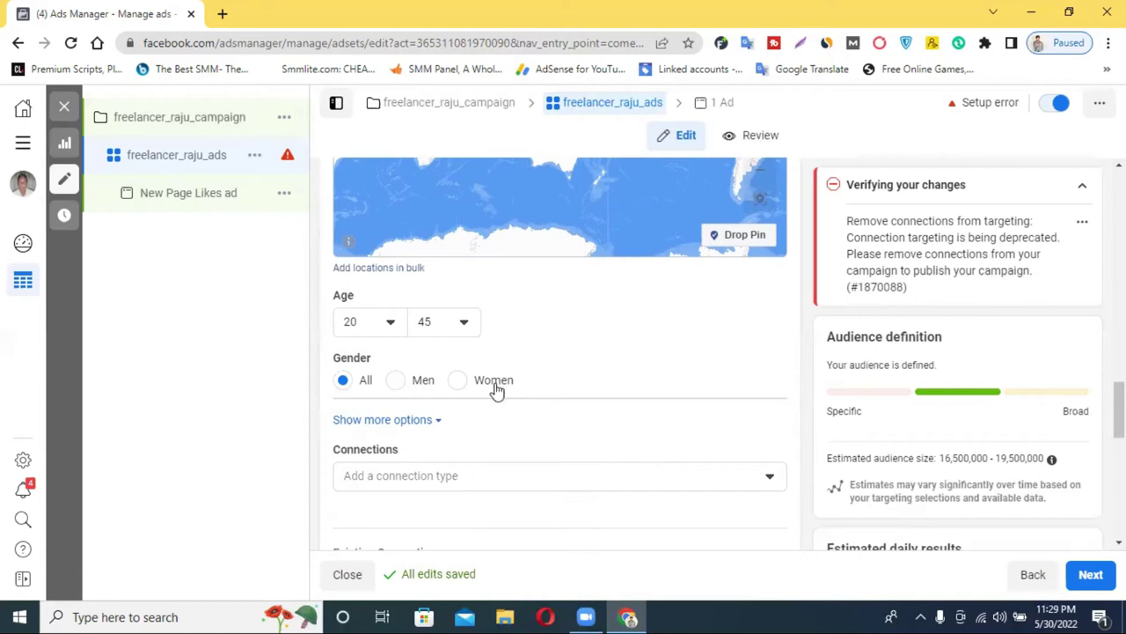
click(396, 380)
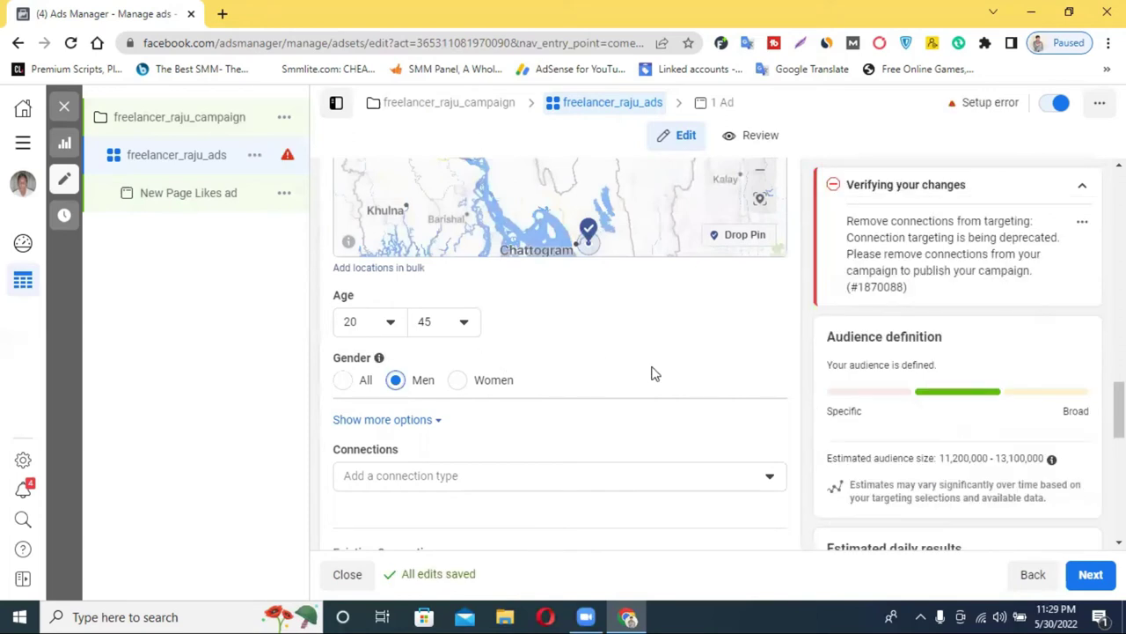
- Remove the existing connection that excludes people who like the Page from the ad set
scroll(625, 394, down, 1)
scroll(625, 395, down, 2)
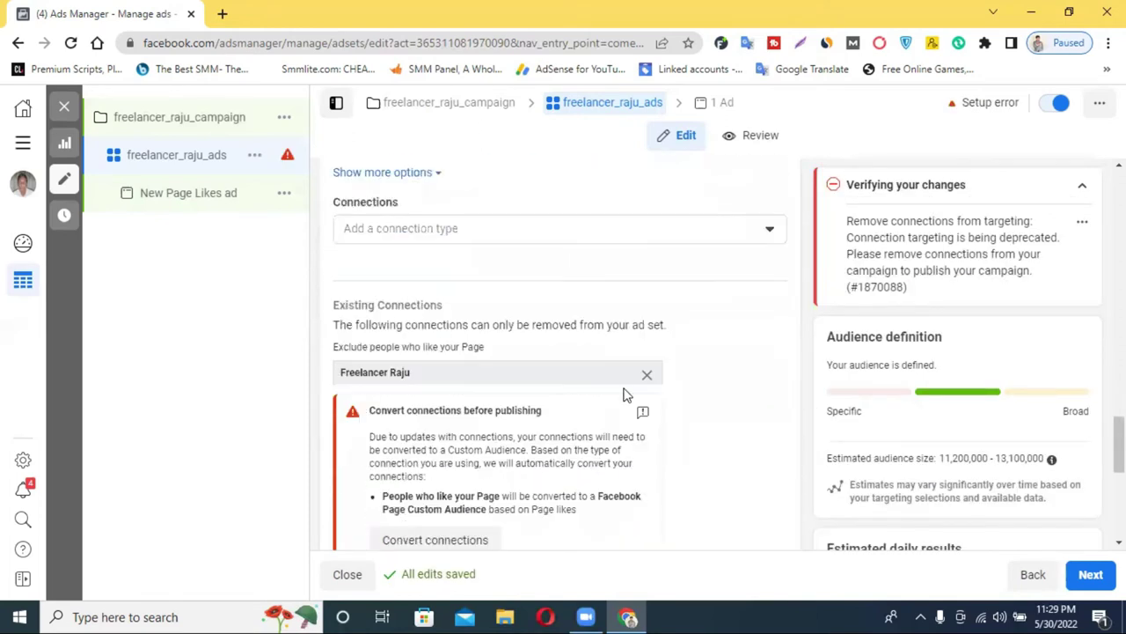
scroll(627, 386, down, 1)
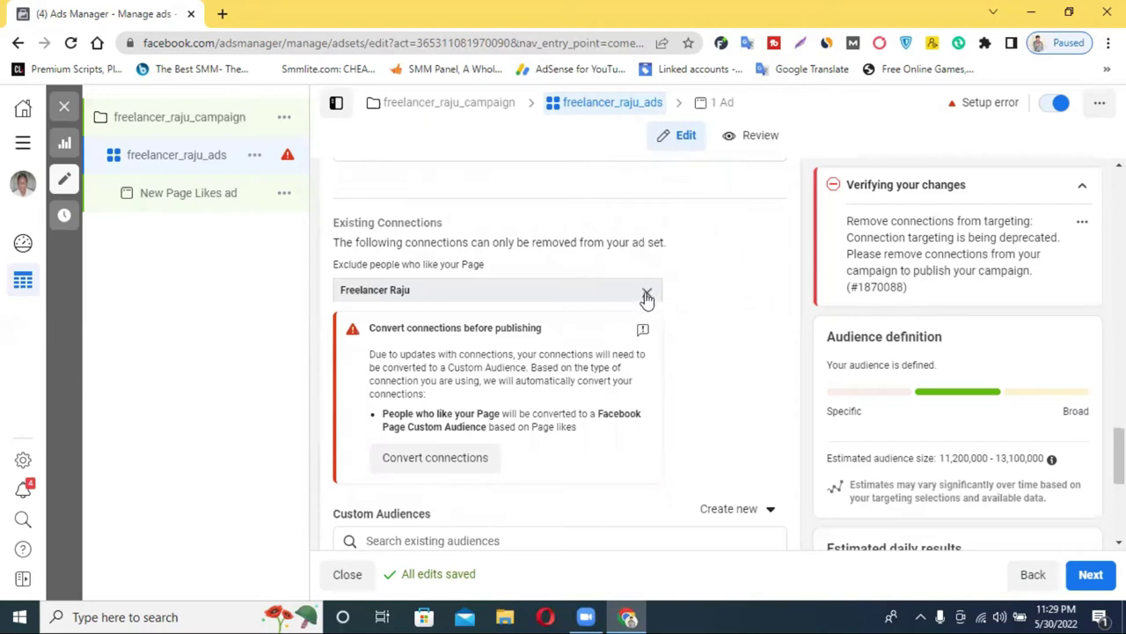
click(647, 297)
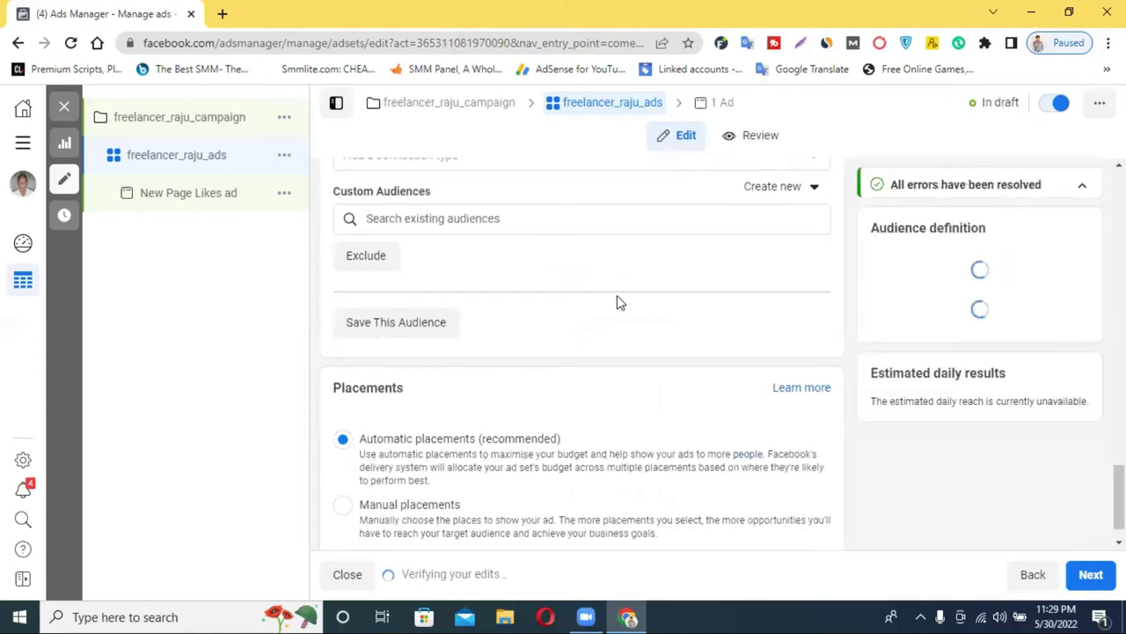
- Check the Custom Audiences list for existing audiences and review the location, age and gender targeting
scroll(540, 398, up, 2)
scroll(415, 340, up, 1)
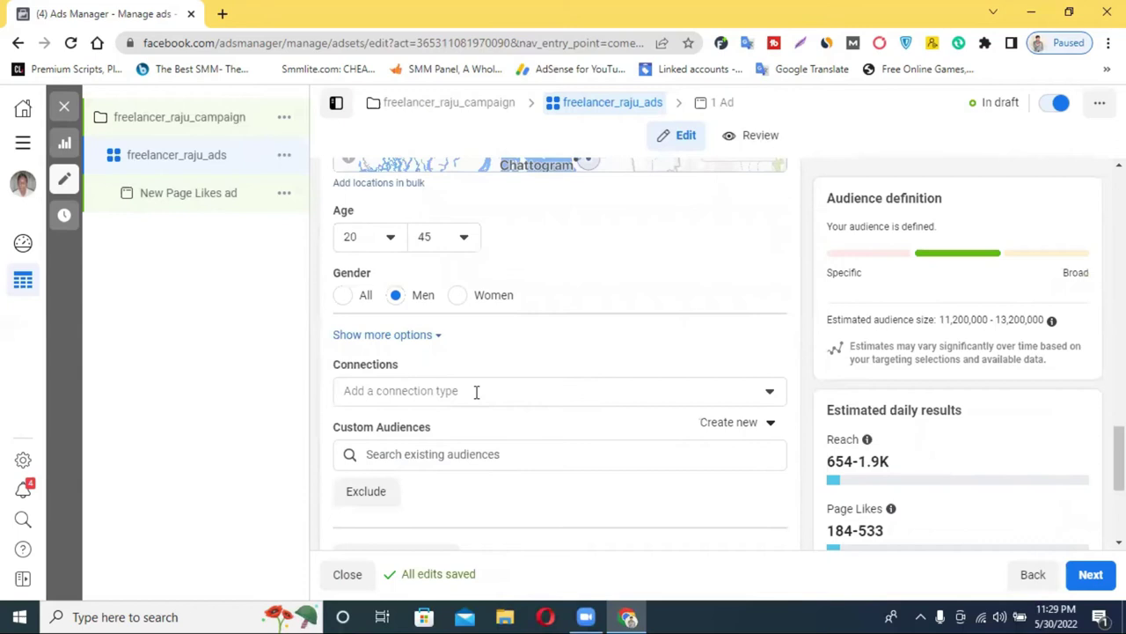
scroll(466, 348, down, 2)
click(453, 294)
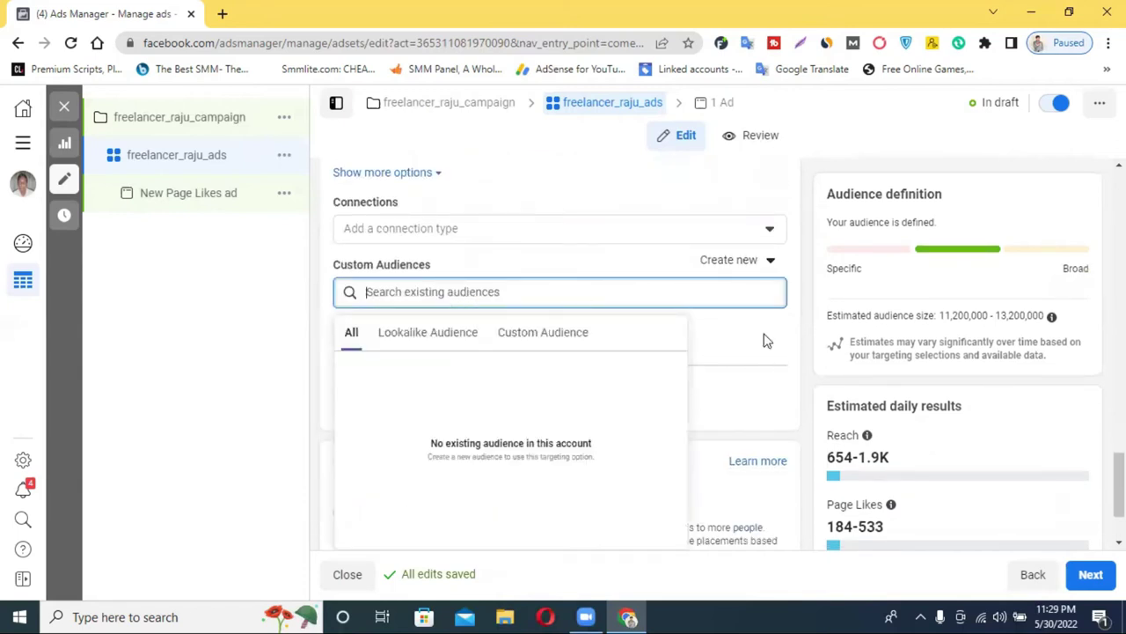
scroll(757, 343, down, 1)
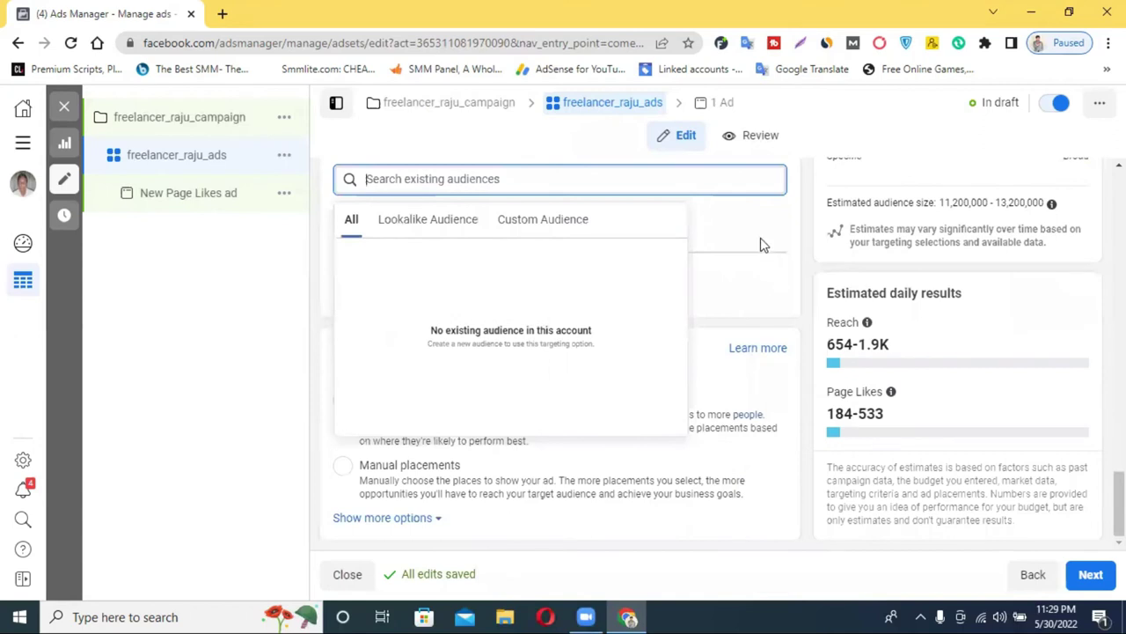
scroll(466, 341, up, 2)
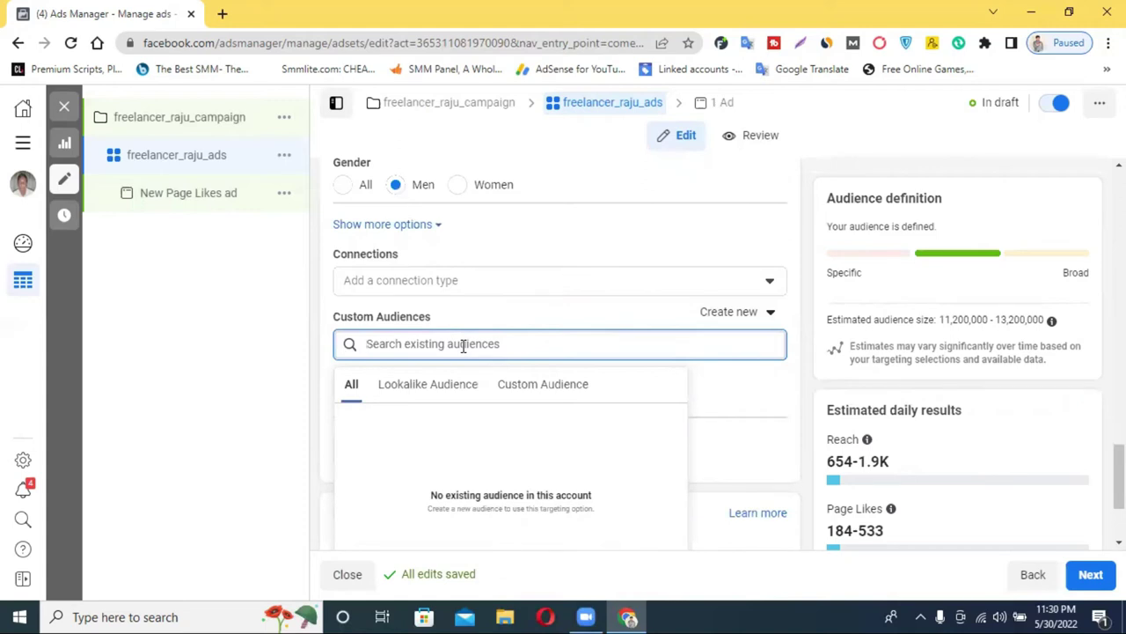
scroll(463, 344, up, 5)
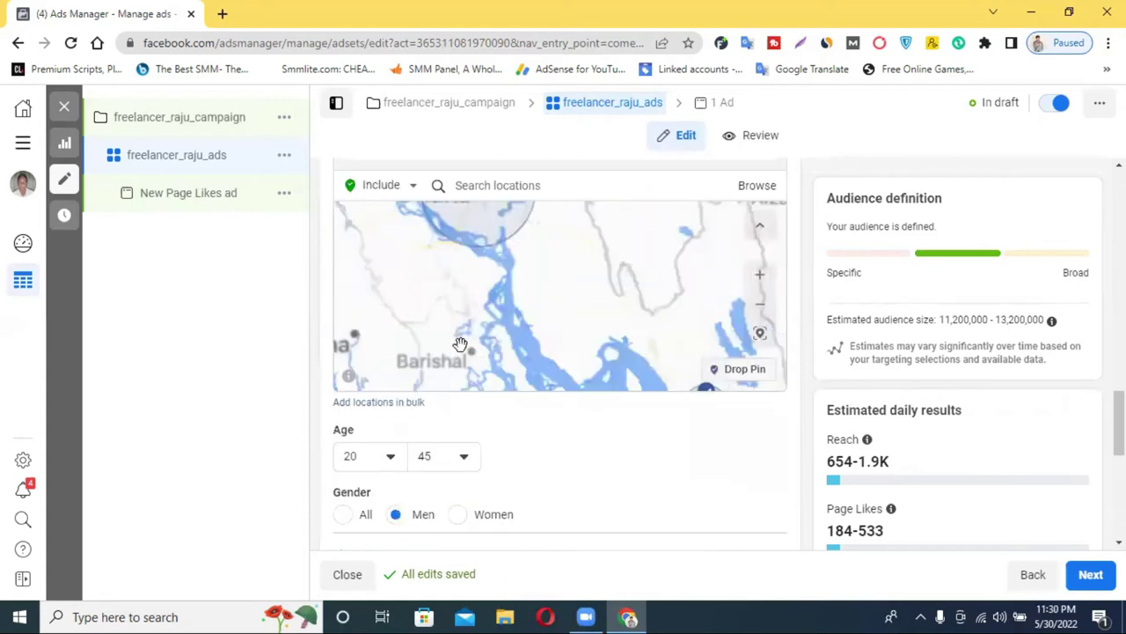
scroll(651, 449, up, 3)
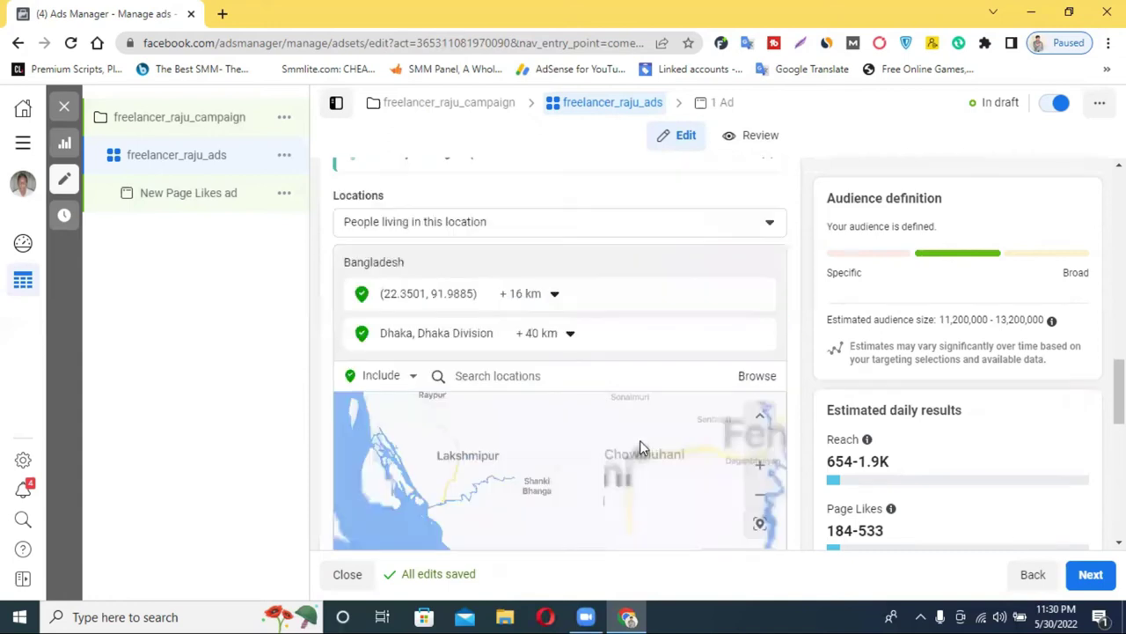
scroll(616, 436, up, 3)
scroll(567, 414, down, 5)
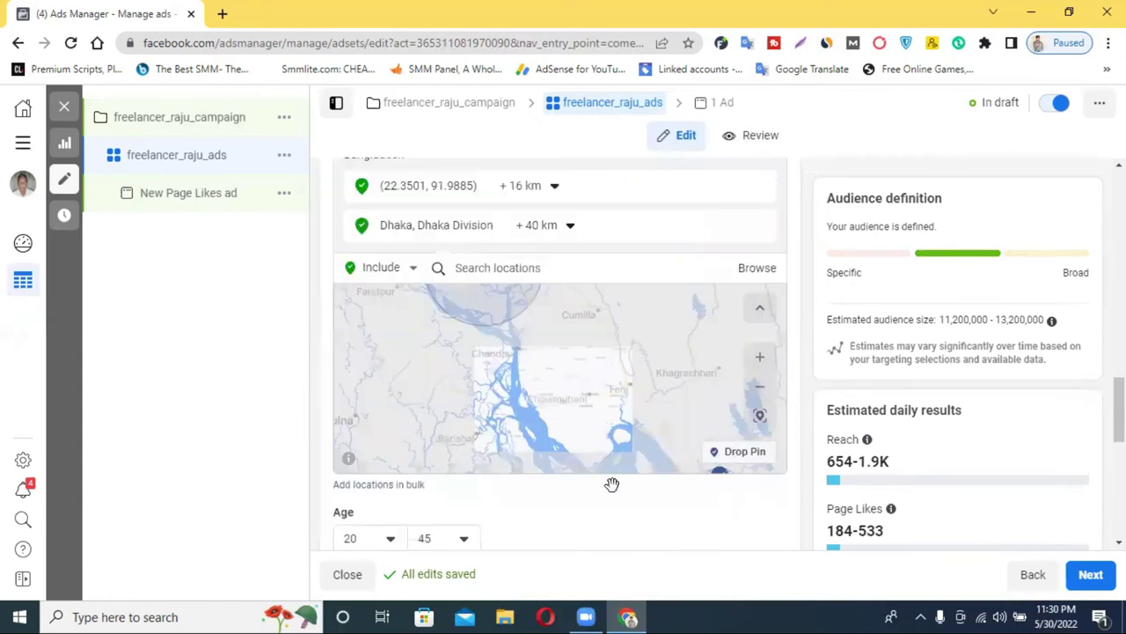
scroll(611, 484, down, 3)
click(621, 508)
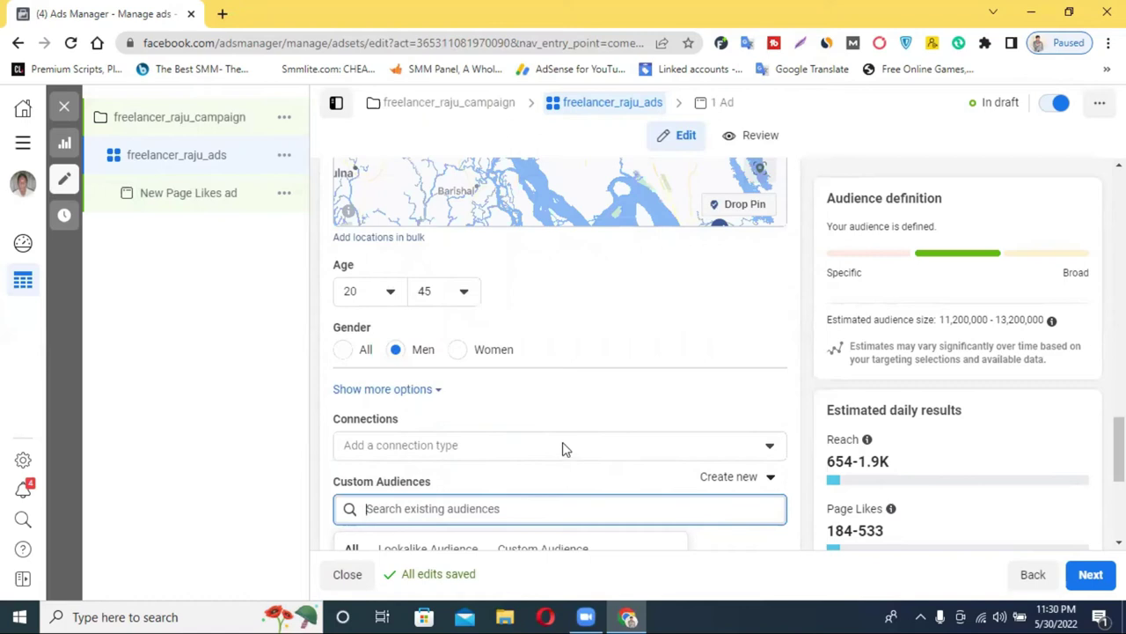
- Open the Engine Scout website, enginescout.com.au, in a new browser tab
click(222, 13)
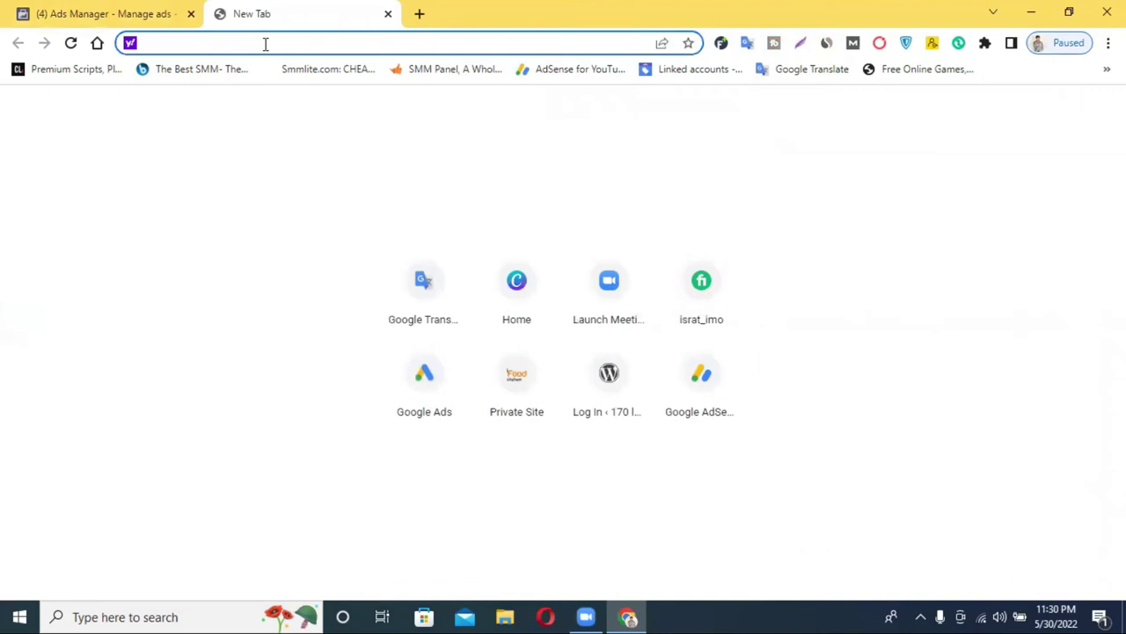
text(enginescout.com.au)
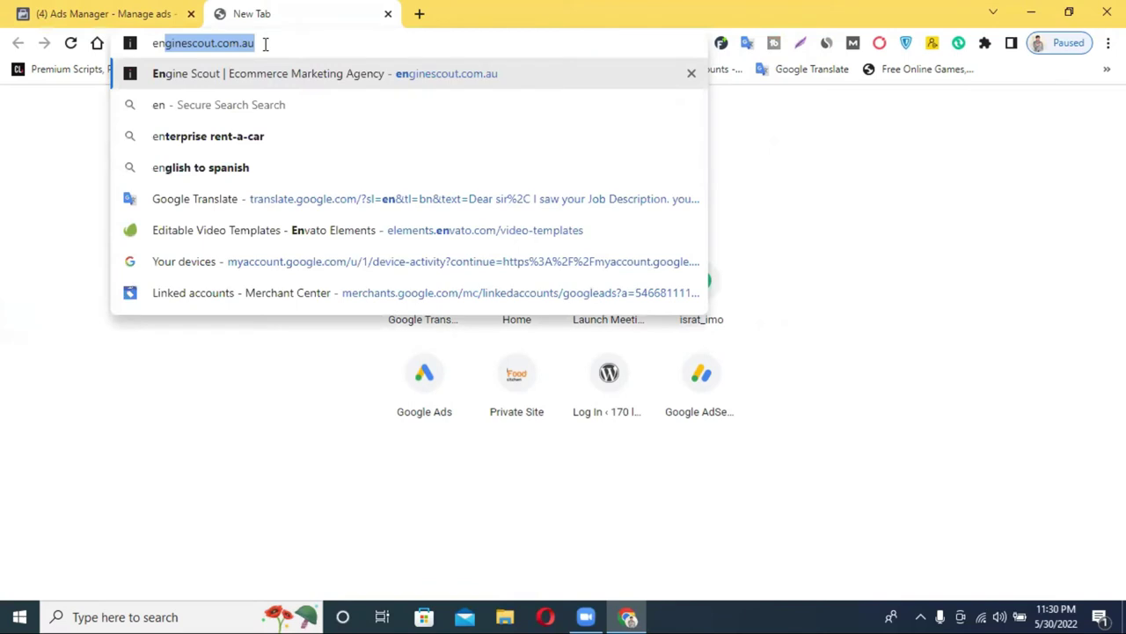
click(236, 74)
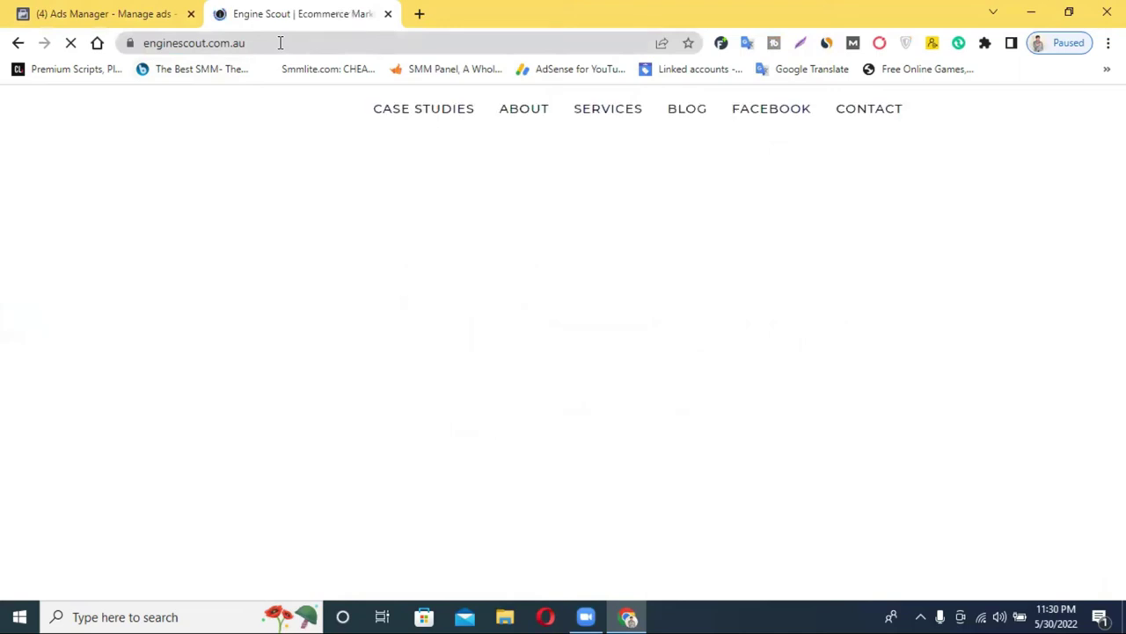
- Look through the Engine Scout homepage for its free tool, testimonials and ecommerce services
scroll(614, 316, down, 10)
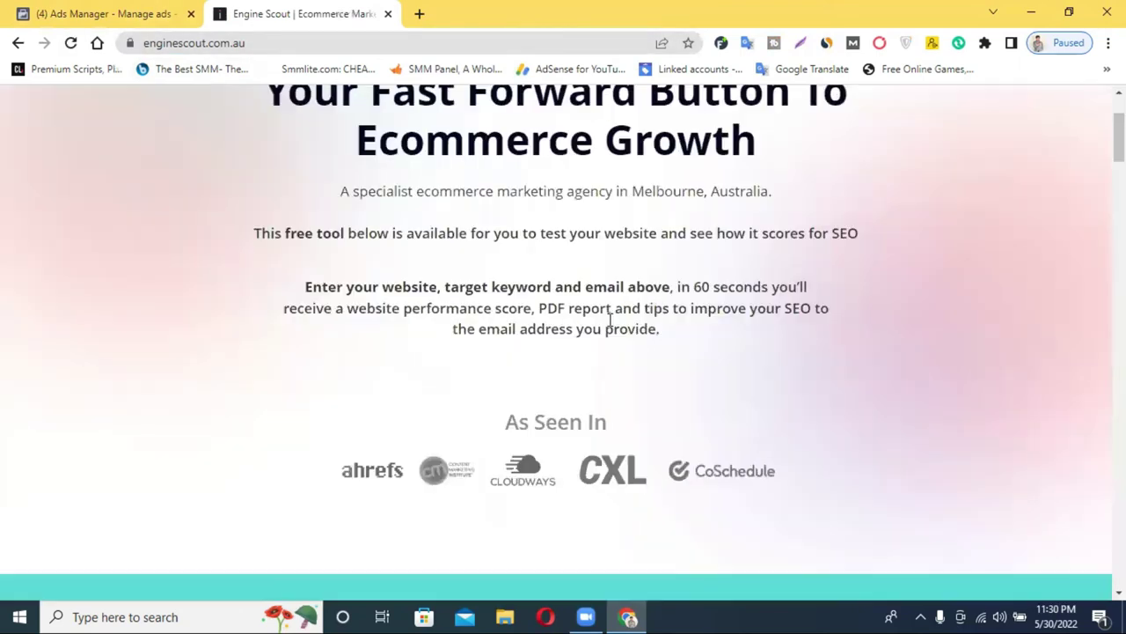
scroll(614, 317, down, 8)
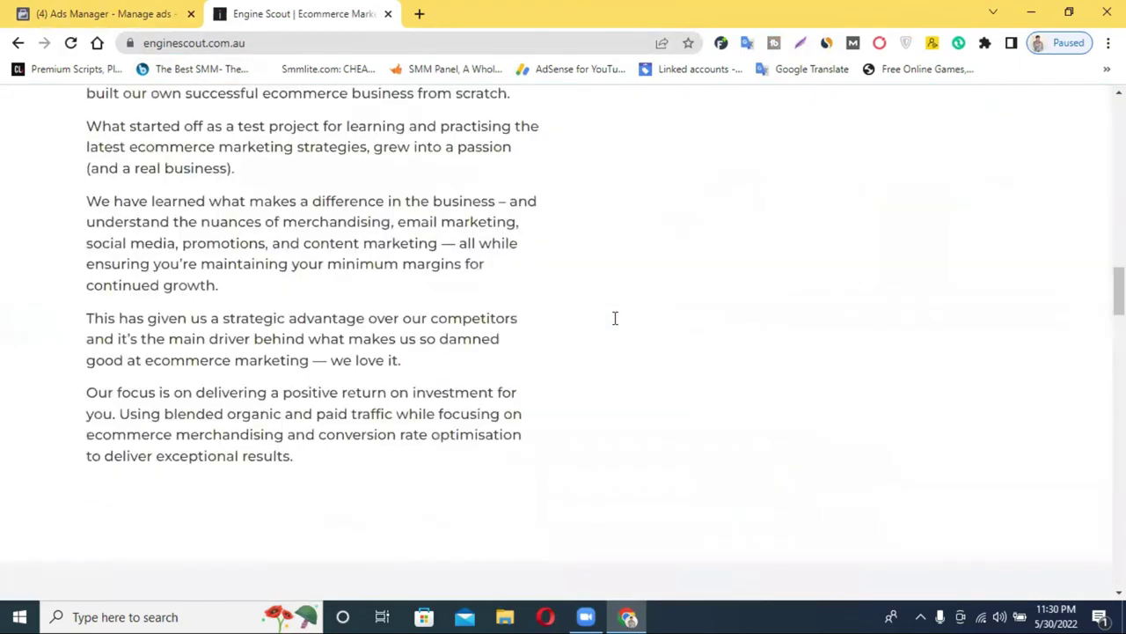
scroll(616, 323, down, 1)
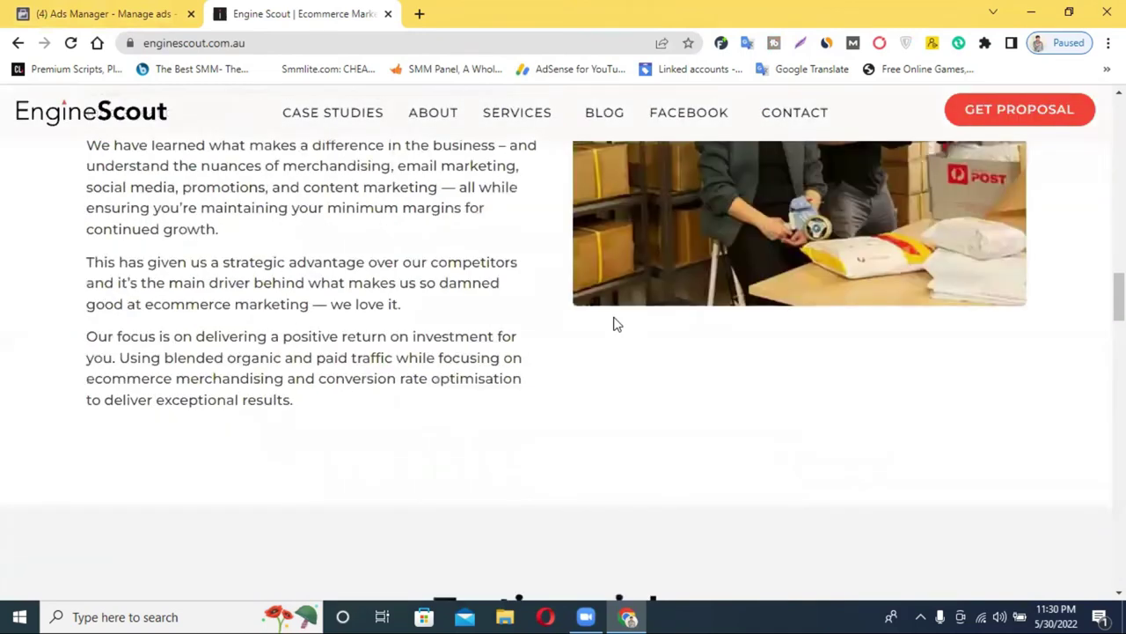
scroll(615, 322, up, 18)
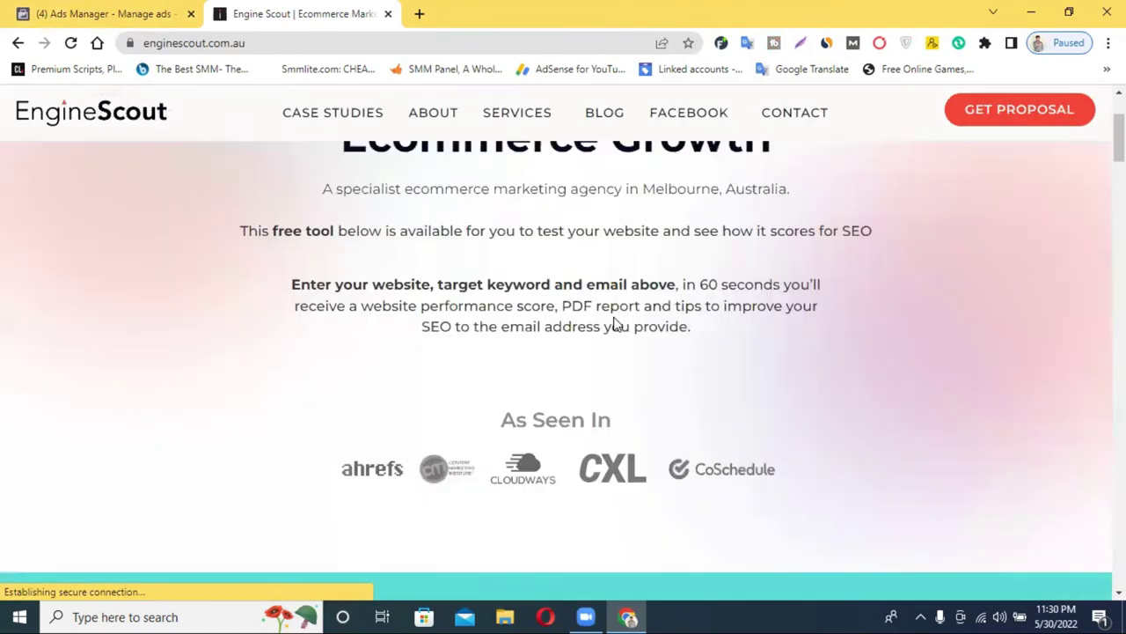
scroll(614, 323, down, 20)
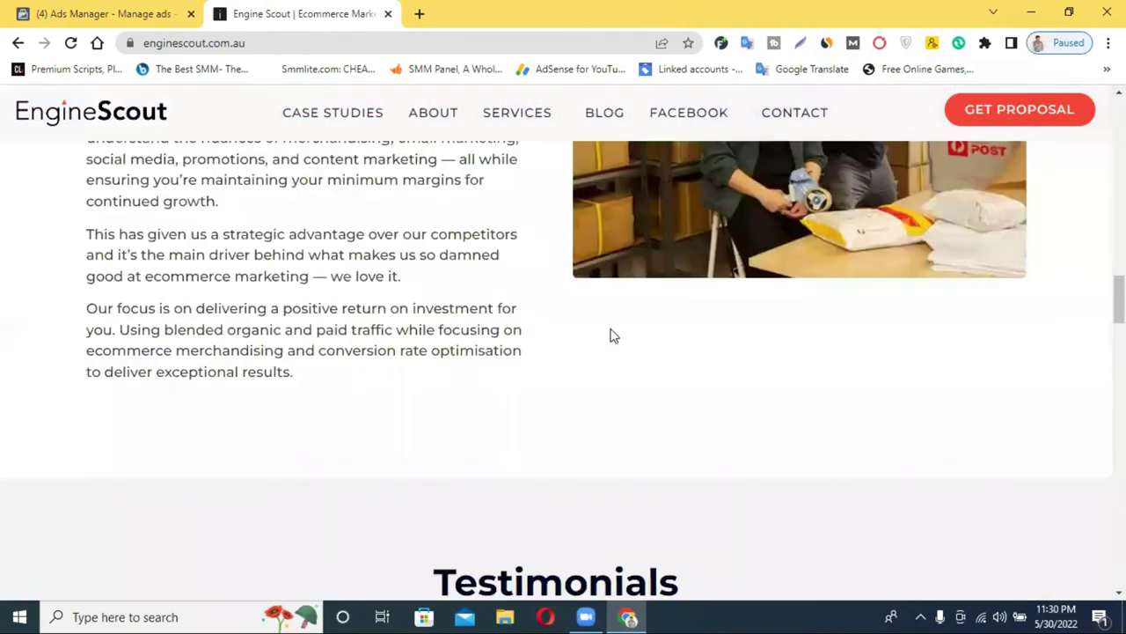
scroll(614, 335, down, 10)
scroll(612, 338, up, 5)
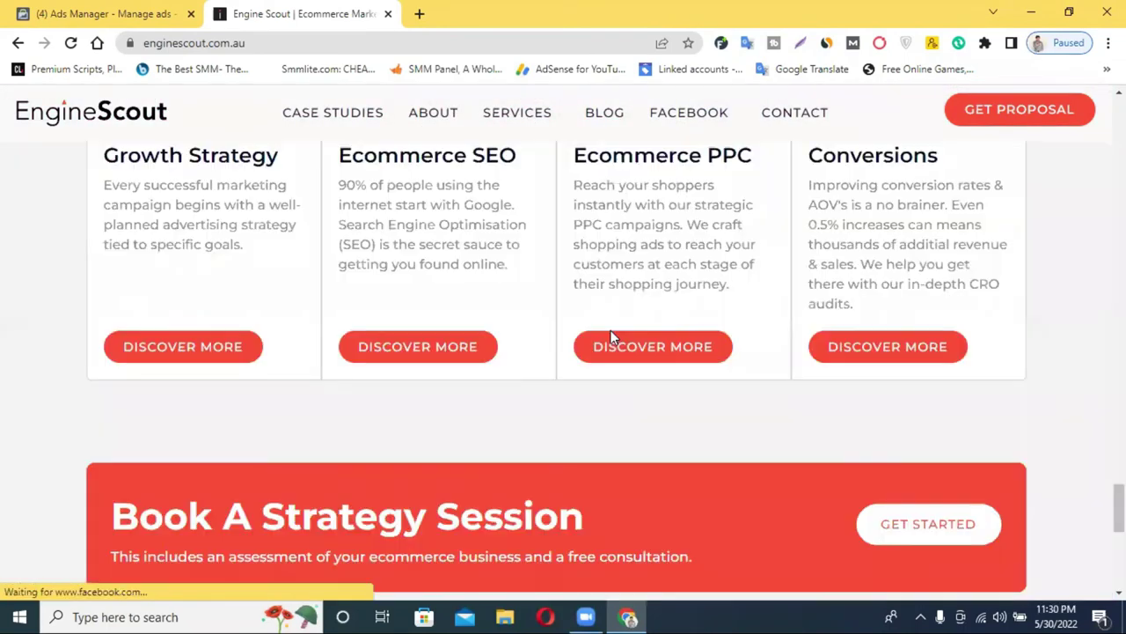
scroll(613, 338, up, 15)
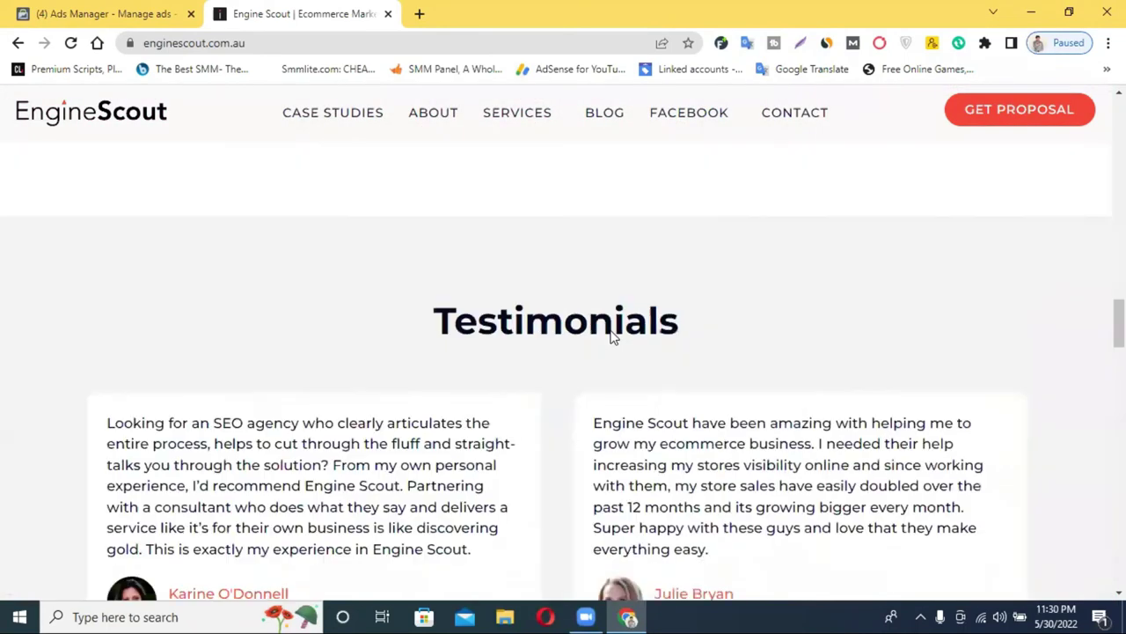
scroll(613, 338, up, 15)
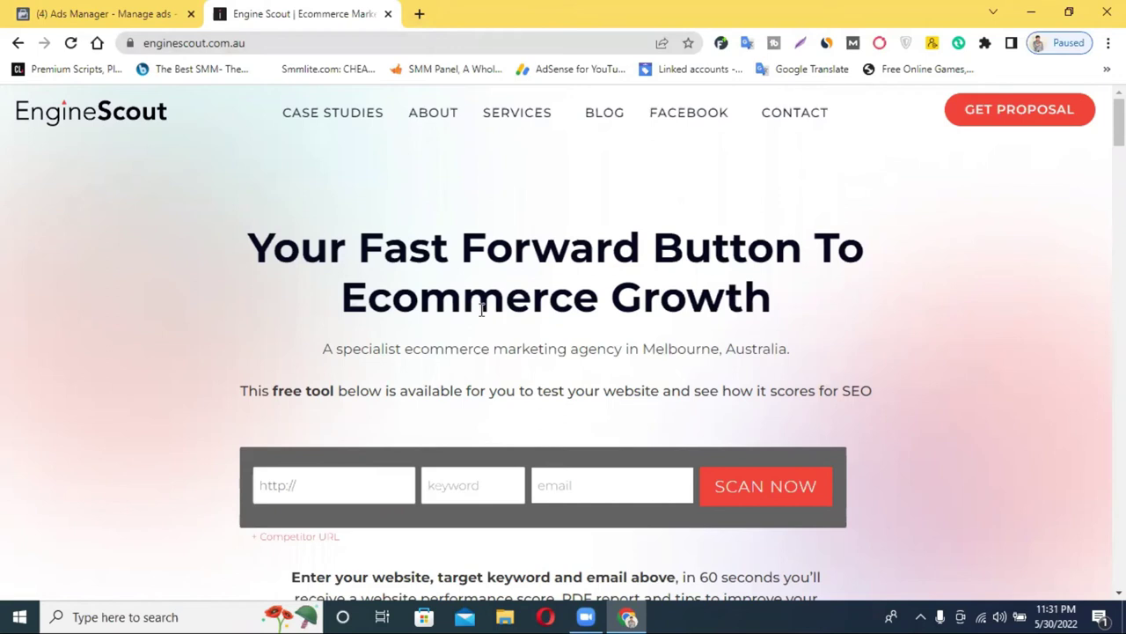
scroll(481, 309, down, 4)
scroll(496, 303, up, 4)
- Replace the Engine Scout tab with a new one and search the web for "facebook interest targeting tool"
click(422, 14)
click(388, 14)
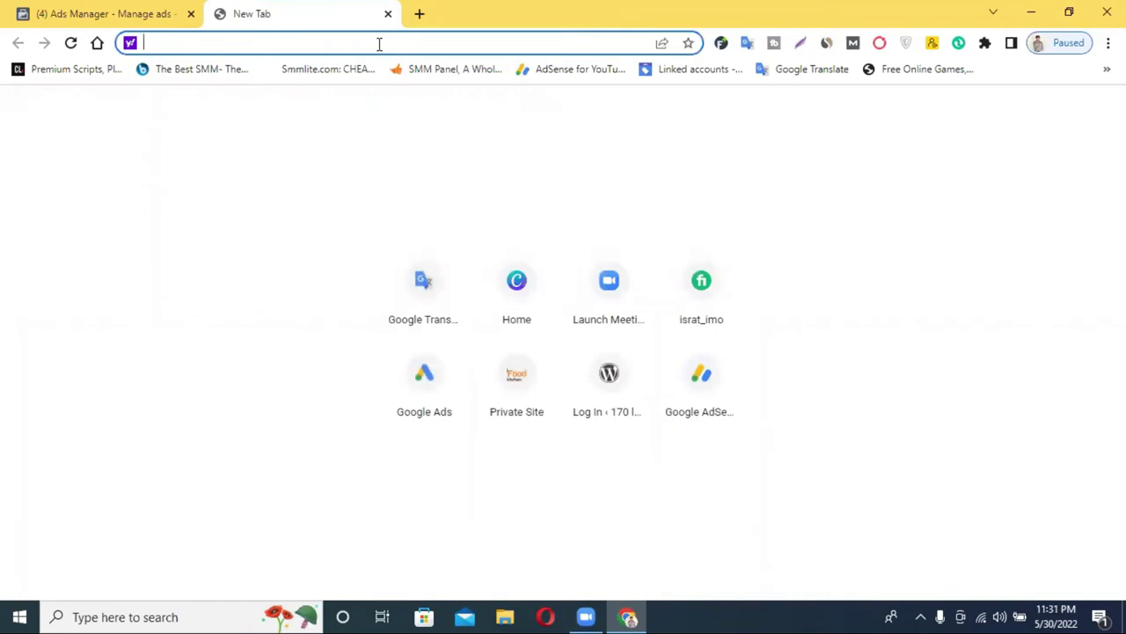
text(facebook)
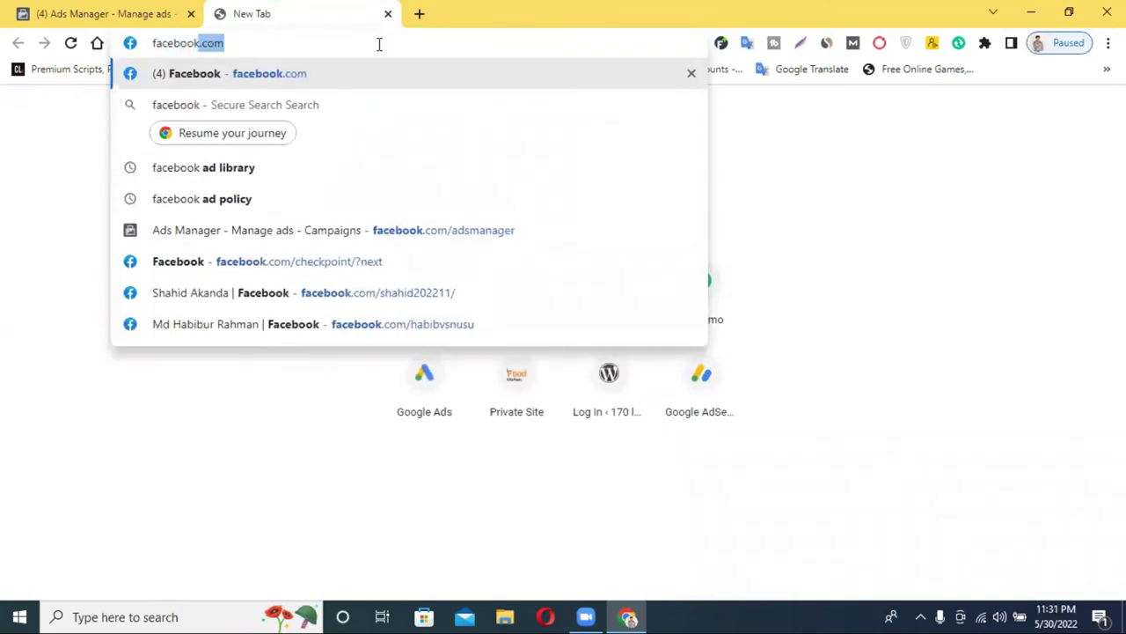
key(Delete)
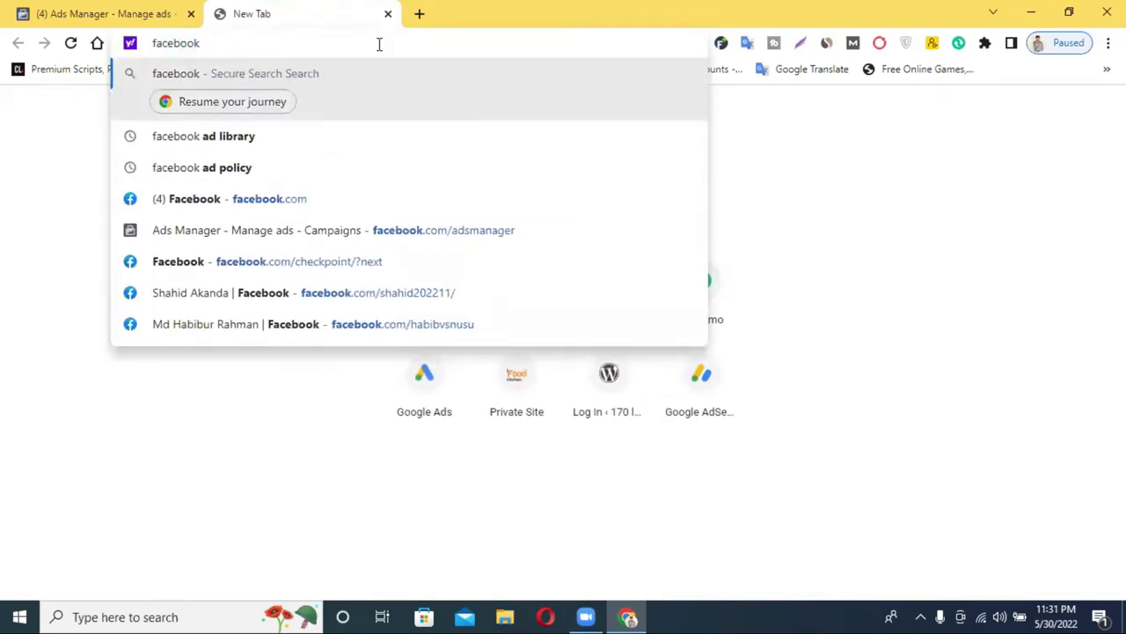
text(in)
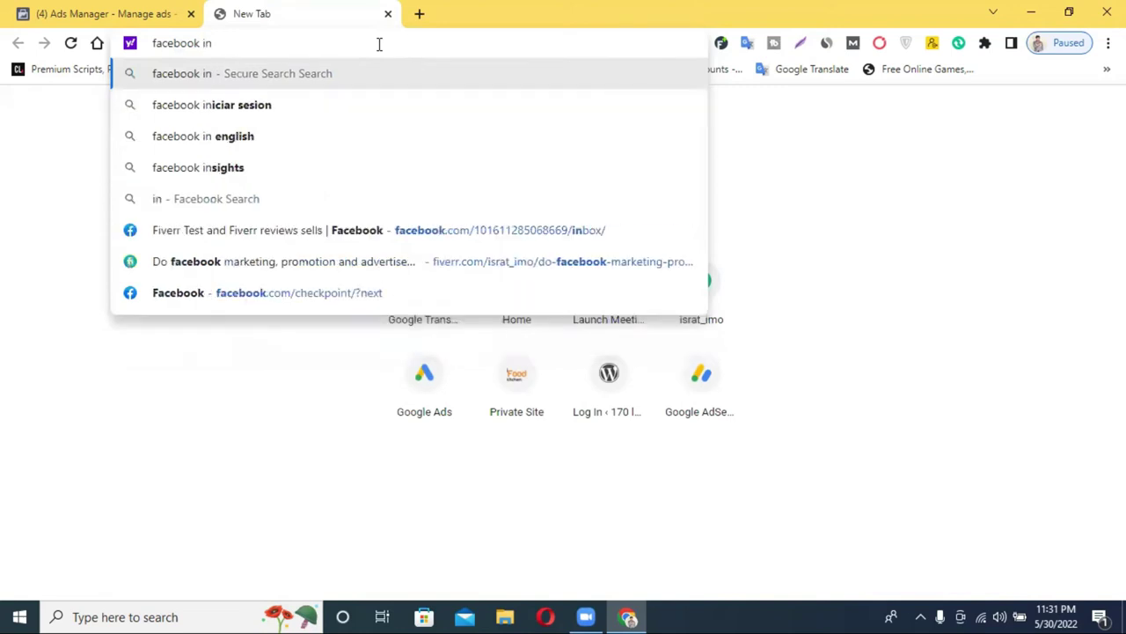
text(t)
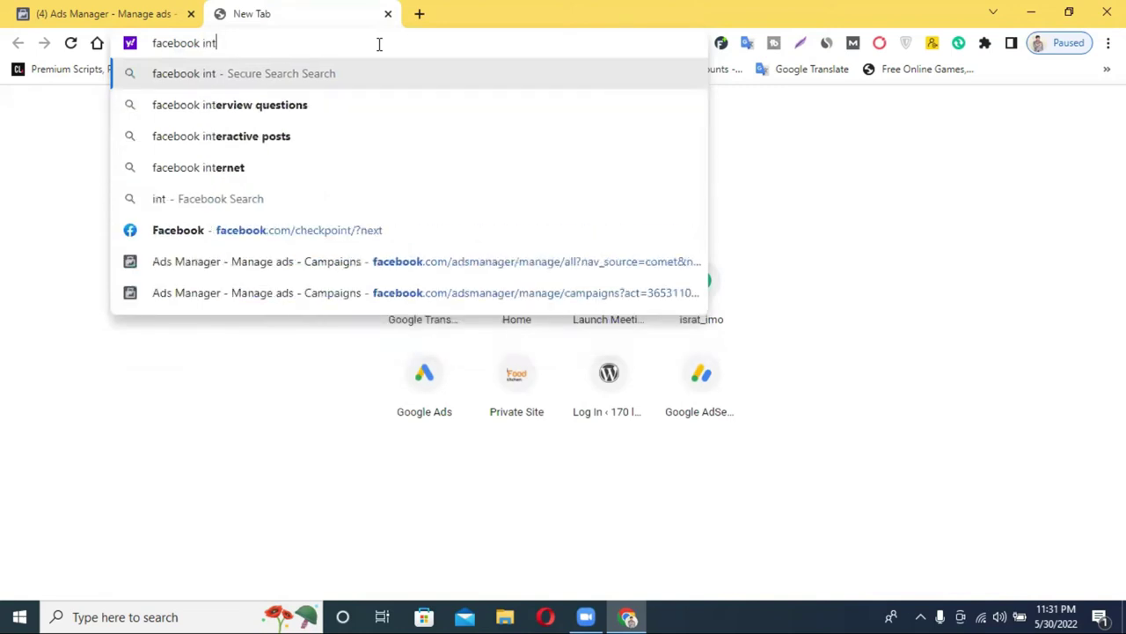
text(erest )
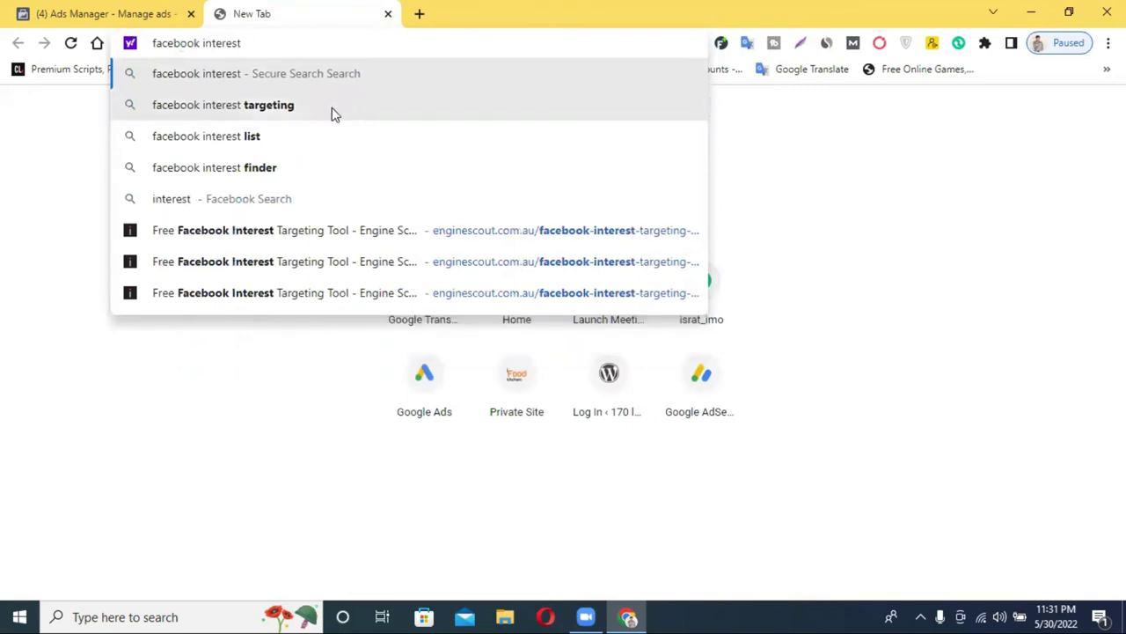
text(target)
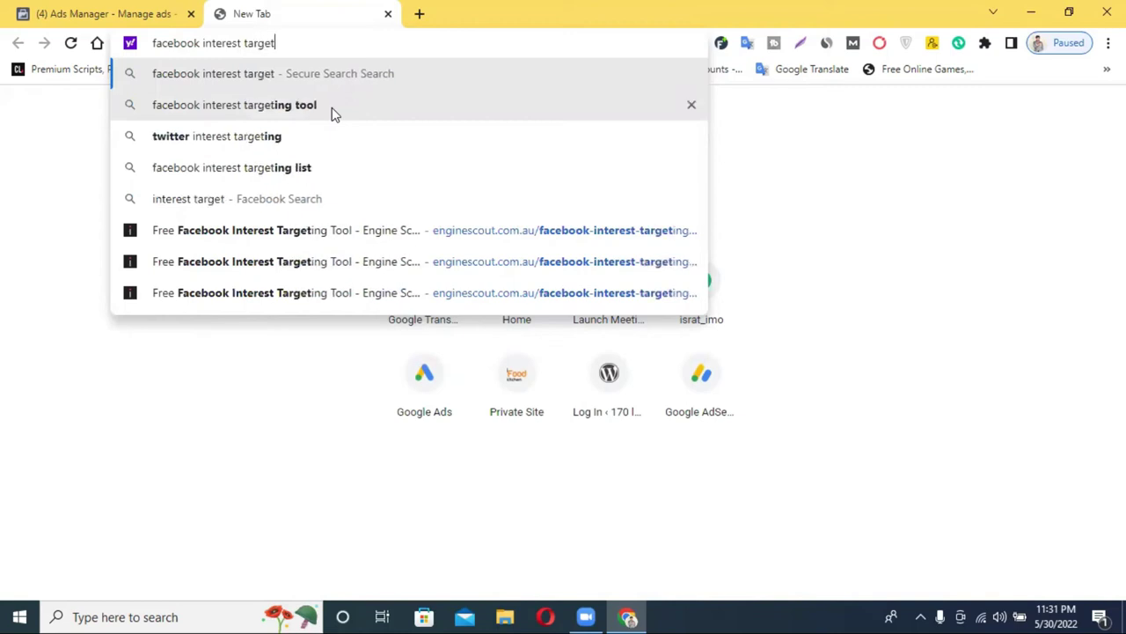
click(334, 110)
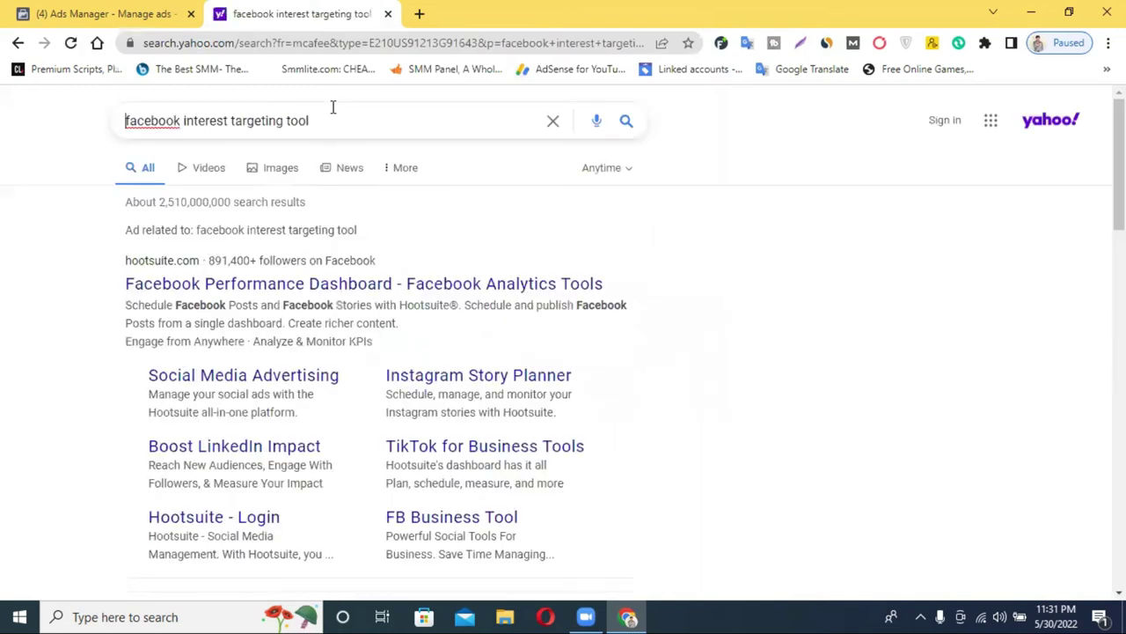
- Find the Engine Scout result "Free Facebook Interest Targeting Tool" in the search results and open it in a new tab
scroll(510, 299, down, 6)
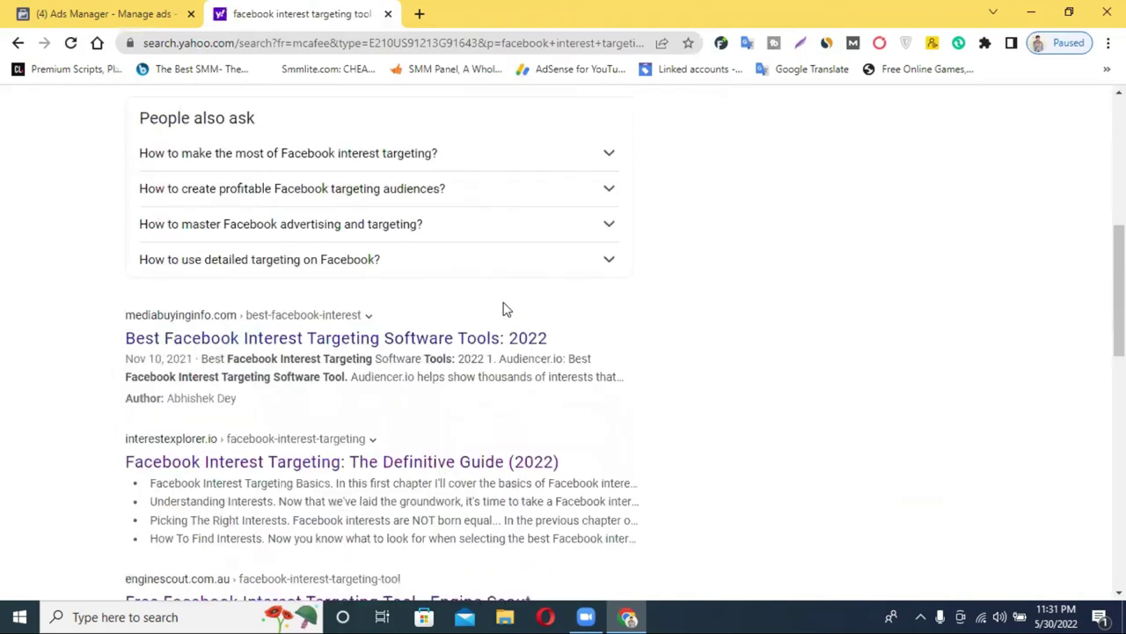
scroll(540, 297, down, 1)
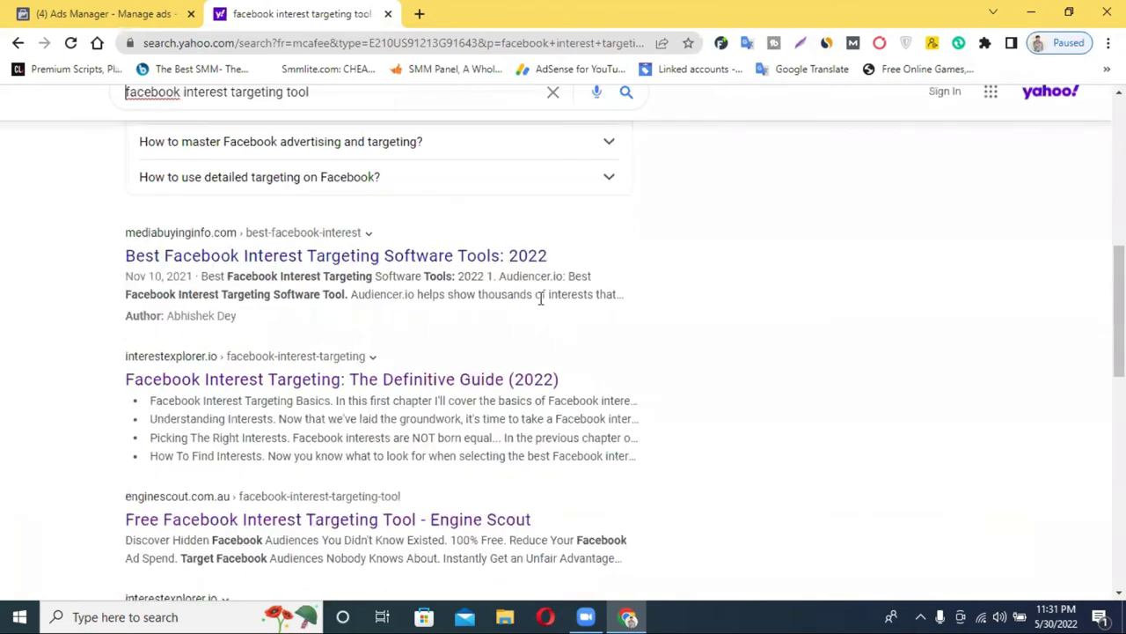
scroll(559, 331, down, 2)
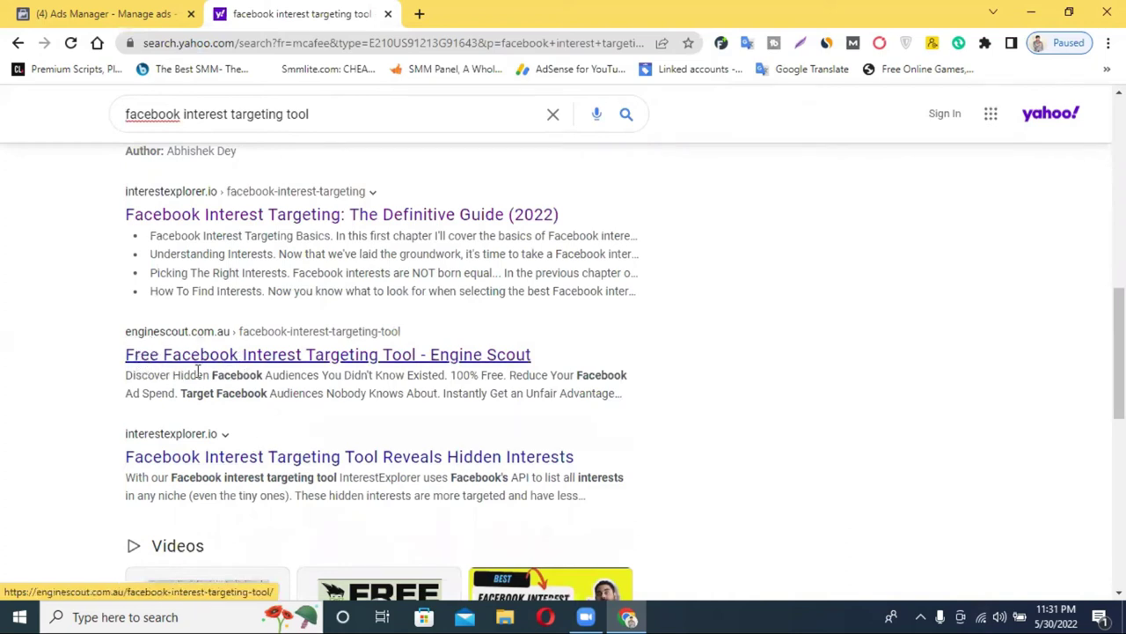
click(226, 363)
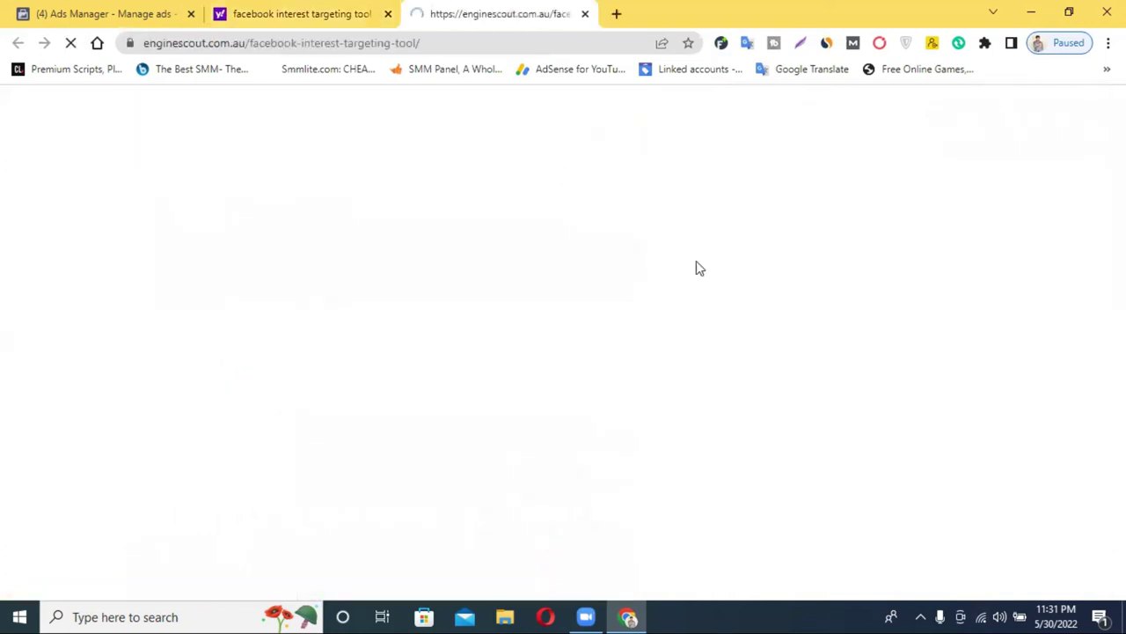
- Search the Facebook Ad Interest Hunter for the keyword "fashion" in English (U.S.)
scroll(434, 220, down, 1)
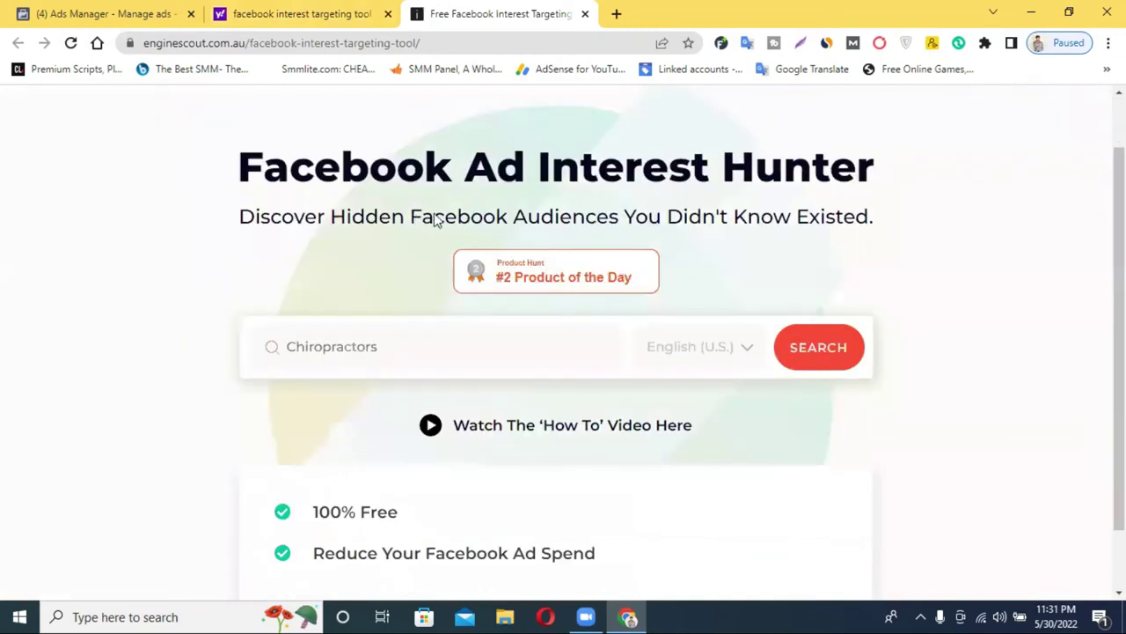
scroll(433, 220, down, 3)
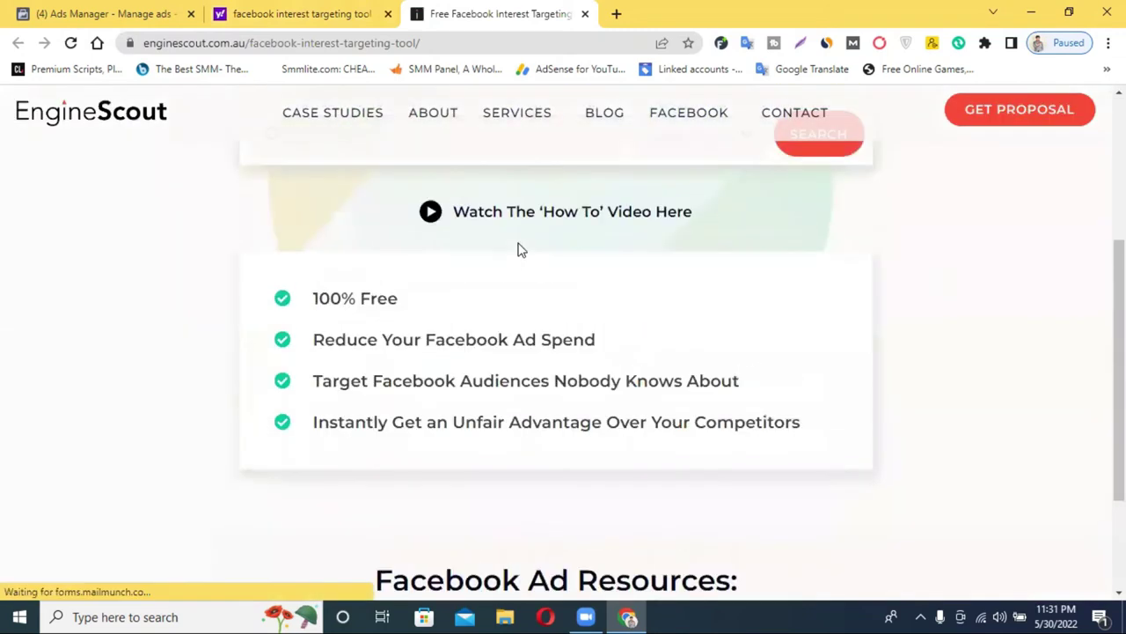
scroll(517, 249, up, 1)
click(401, 238)
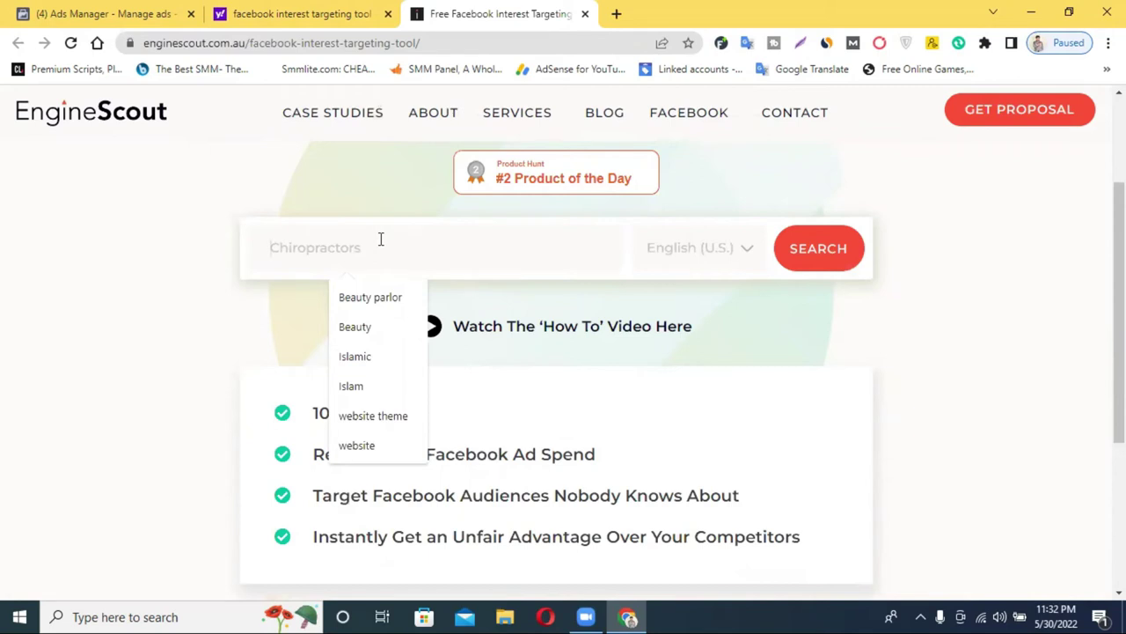
text(fashion)
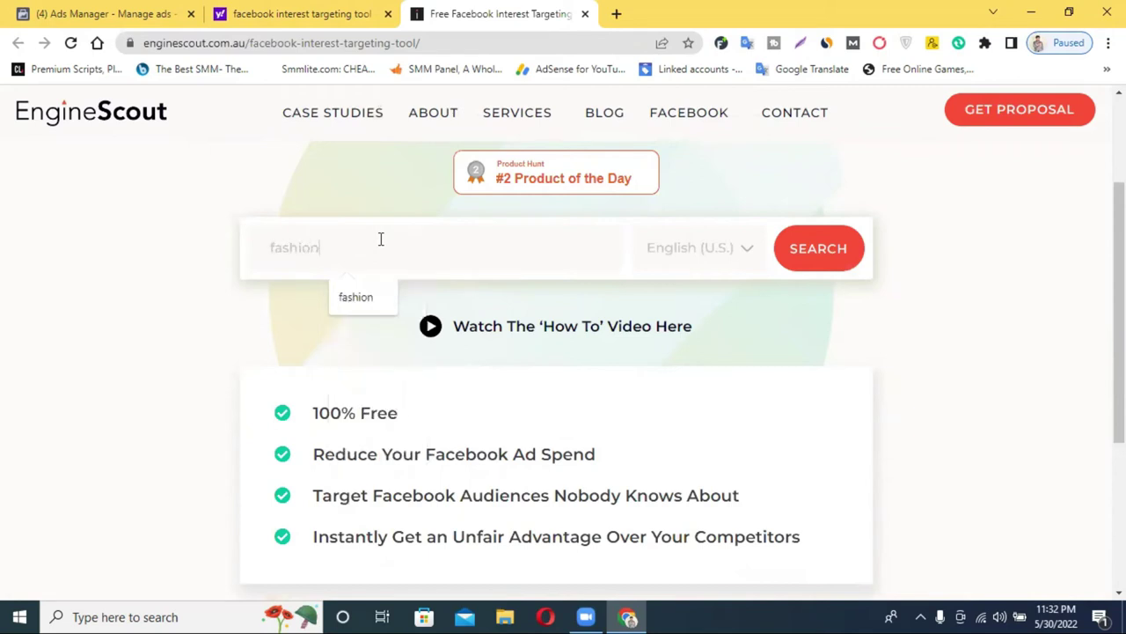
click(366, 295)
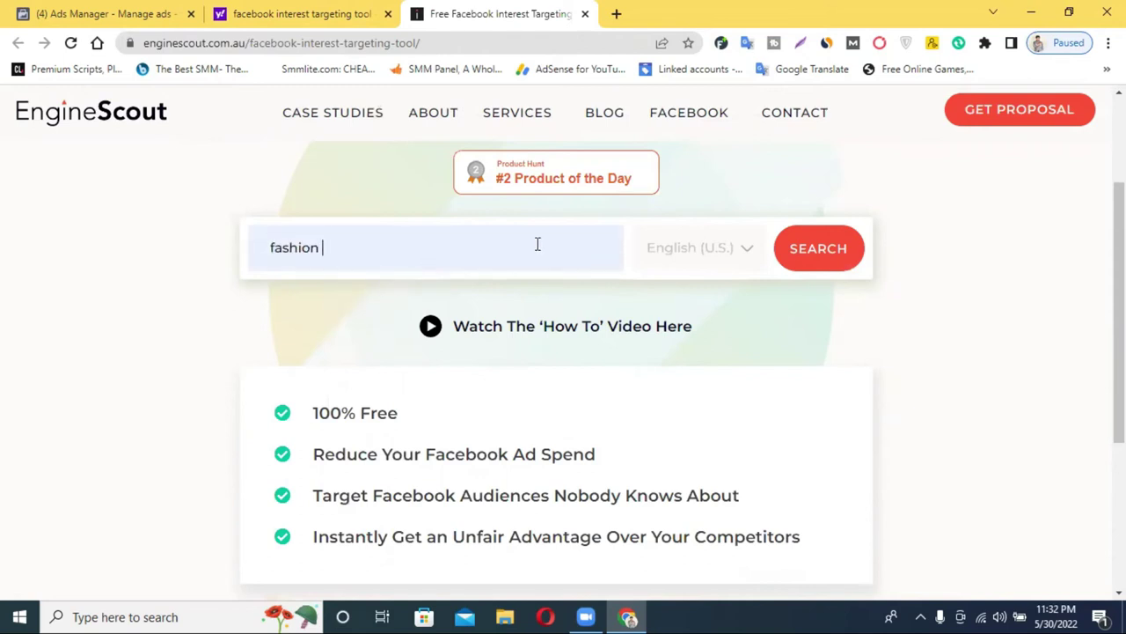
click(822, 249)
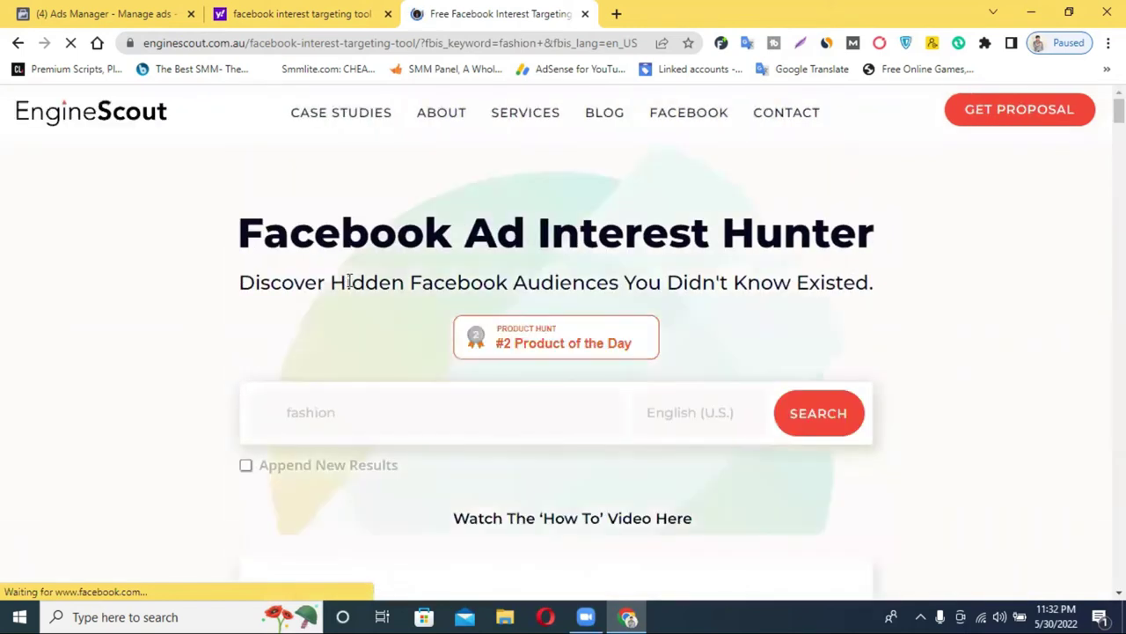
- Look through the fashion results table, examining the keywords, audience size bounds and topics
scroll(348, 285, down, 2)
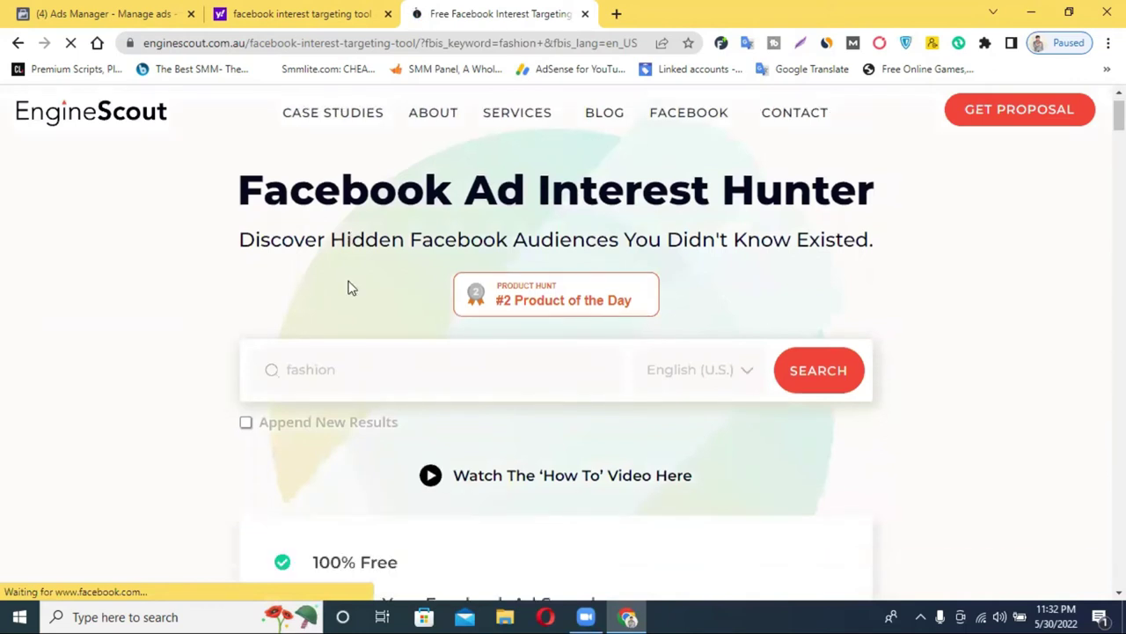
scroll(349, 286, down, 7)
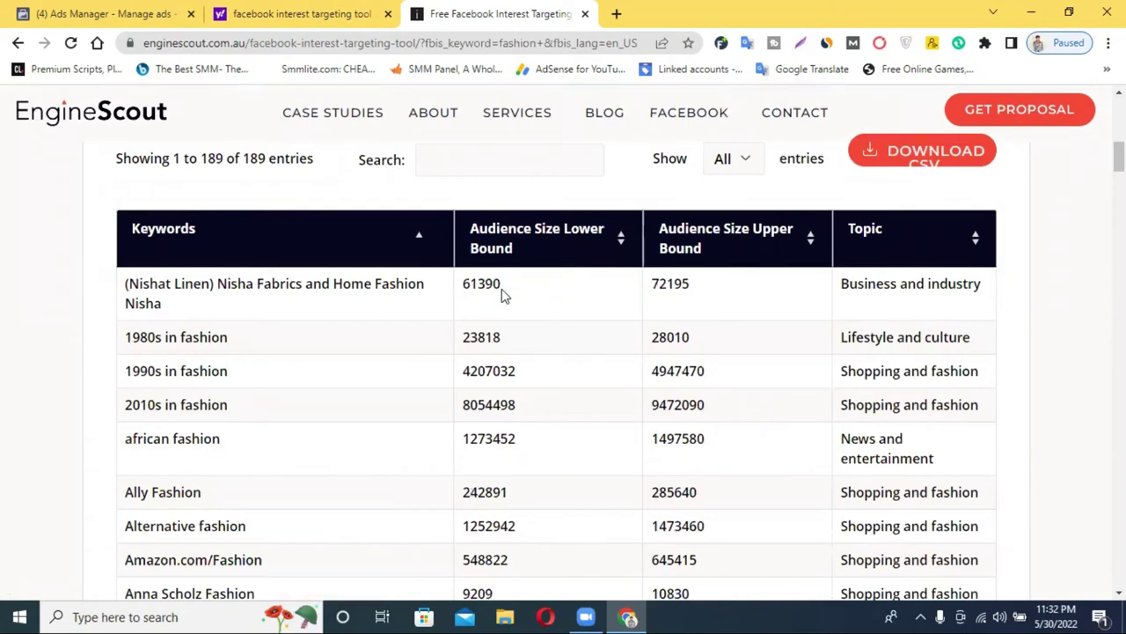
scroll(337, 299, down, 5)
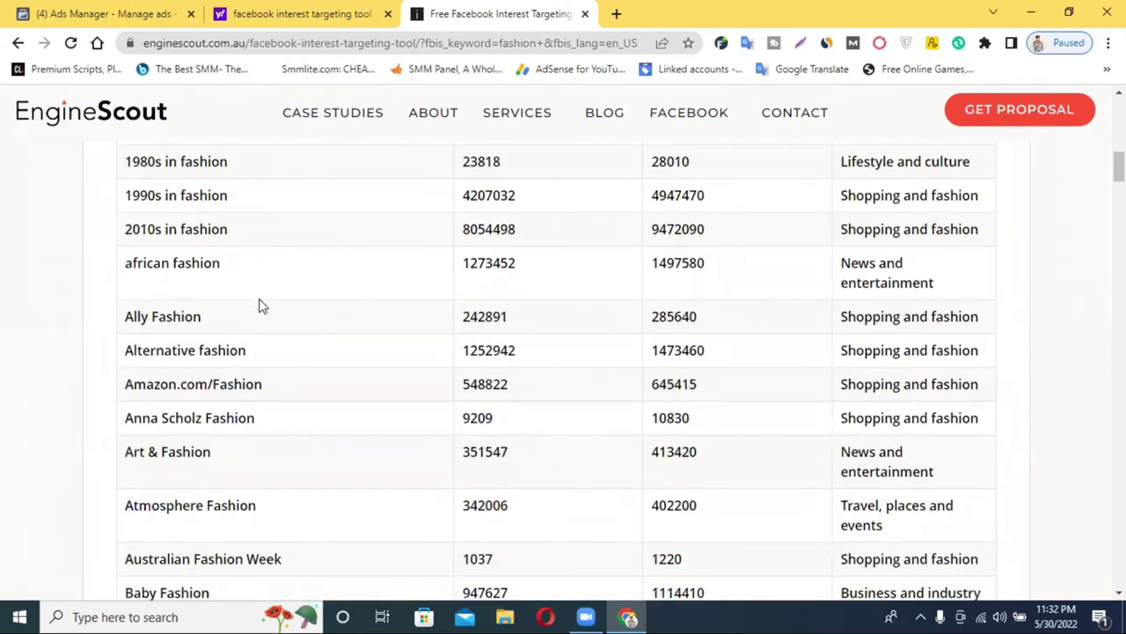
scroll(260, 308, down, 10)
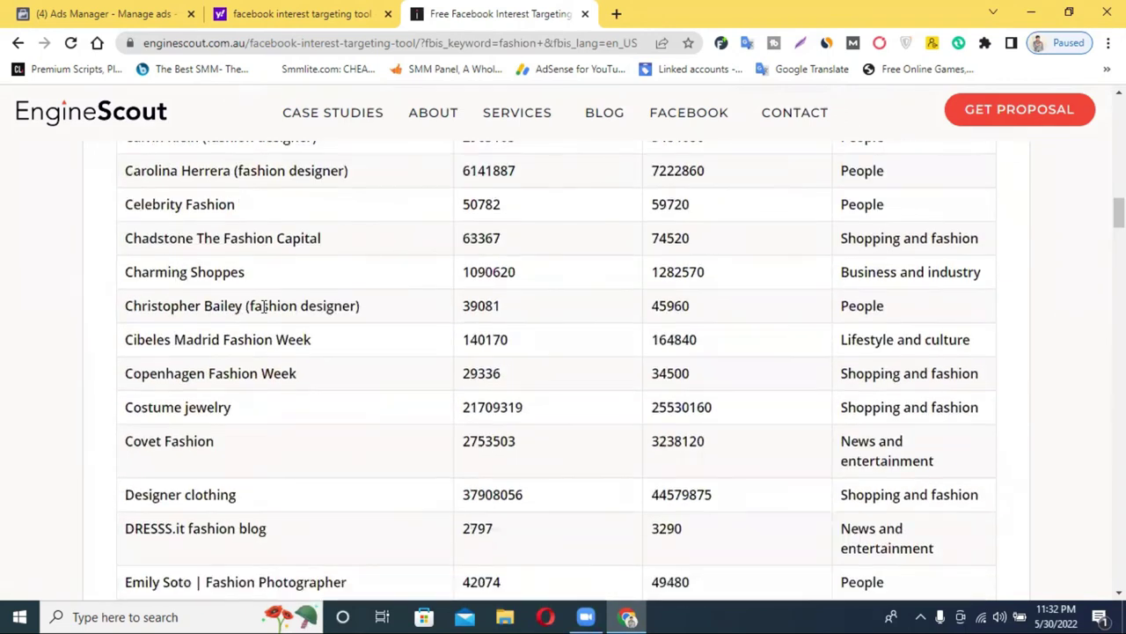
scroll(268, 306, down, 7)
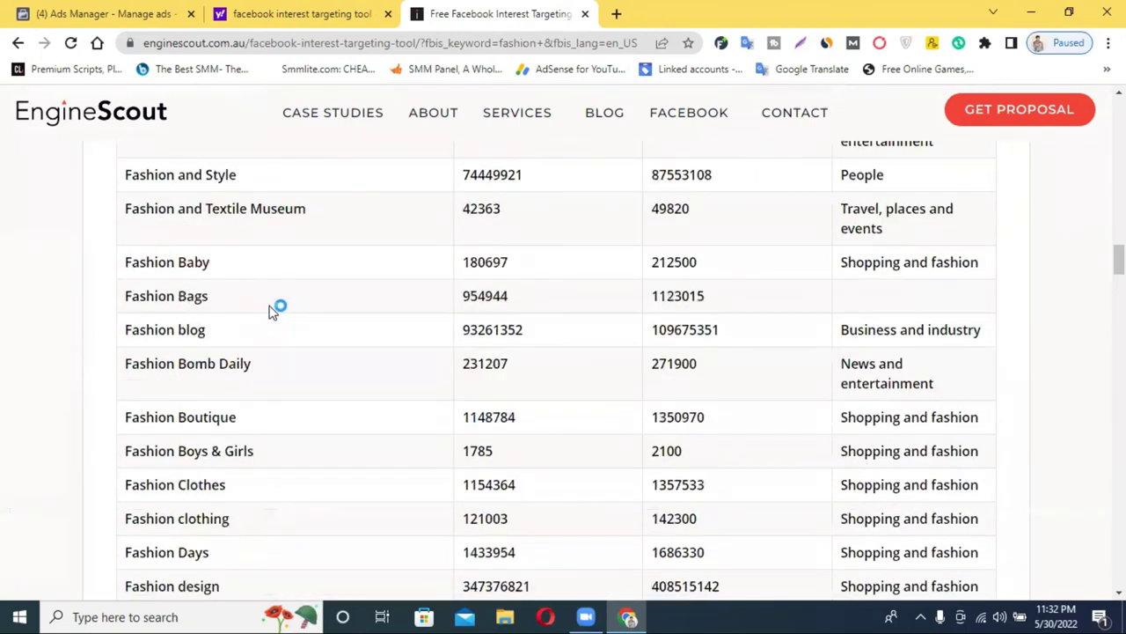
scroll(307, 305, down, 15)
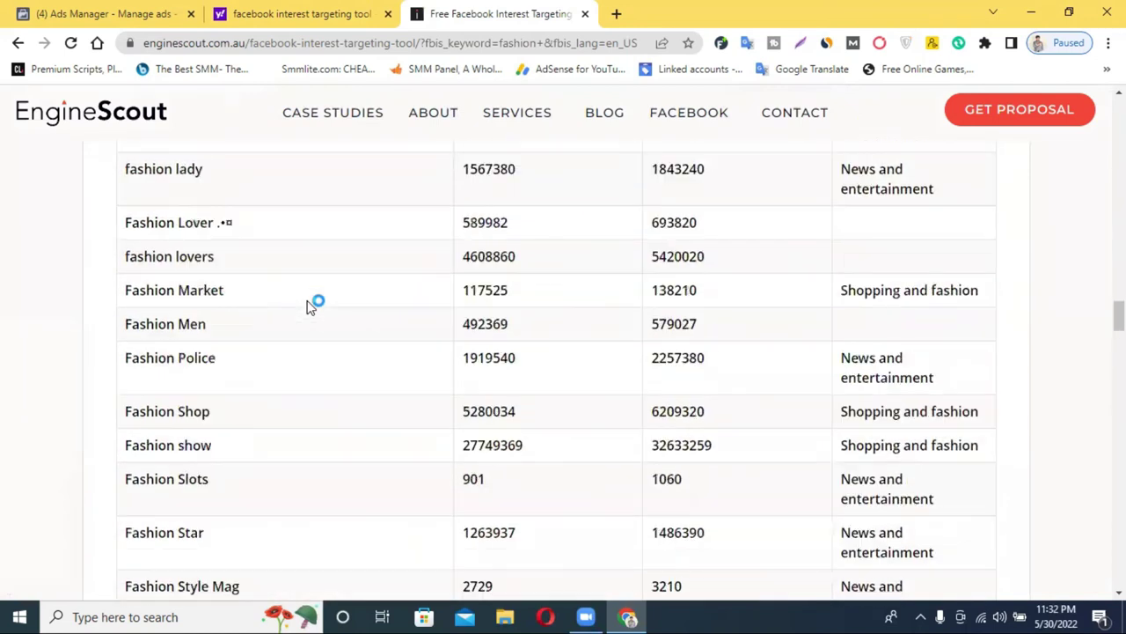
scroll(307, 305, down, 16)
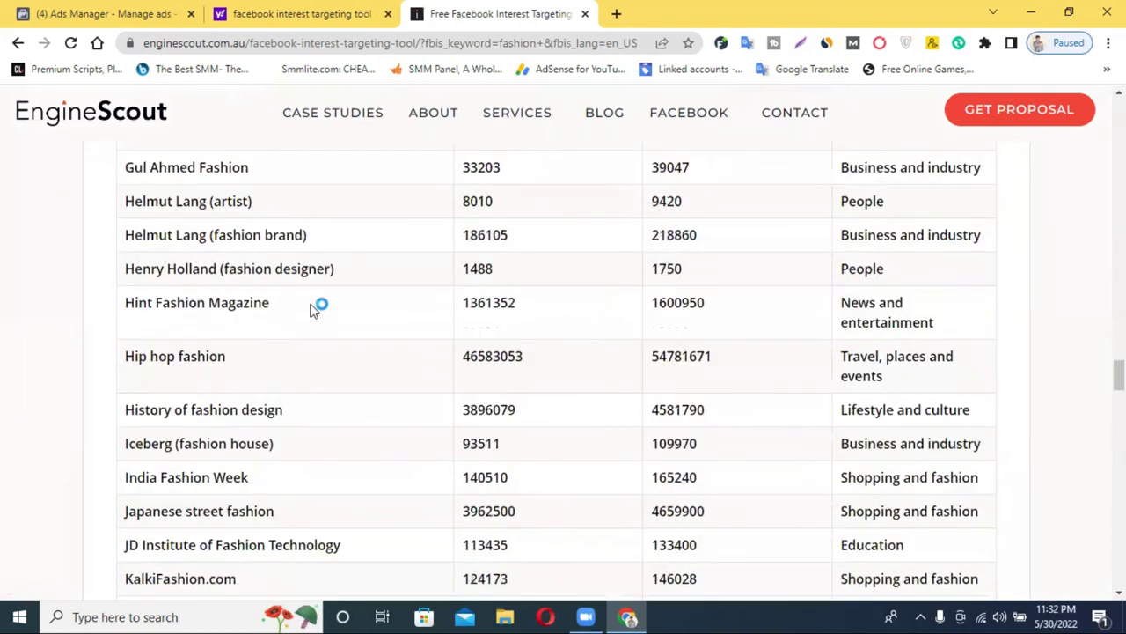
scroll(311, 304, down, 7)
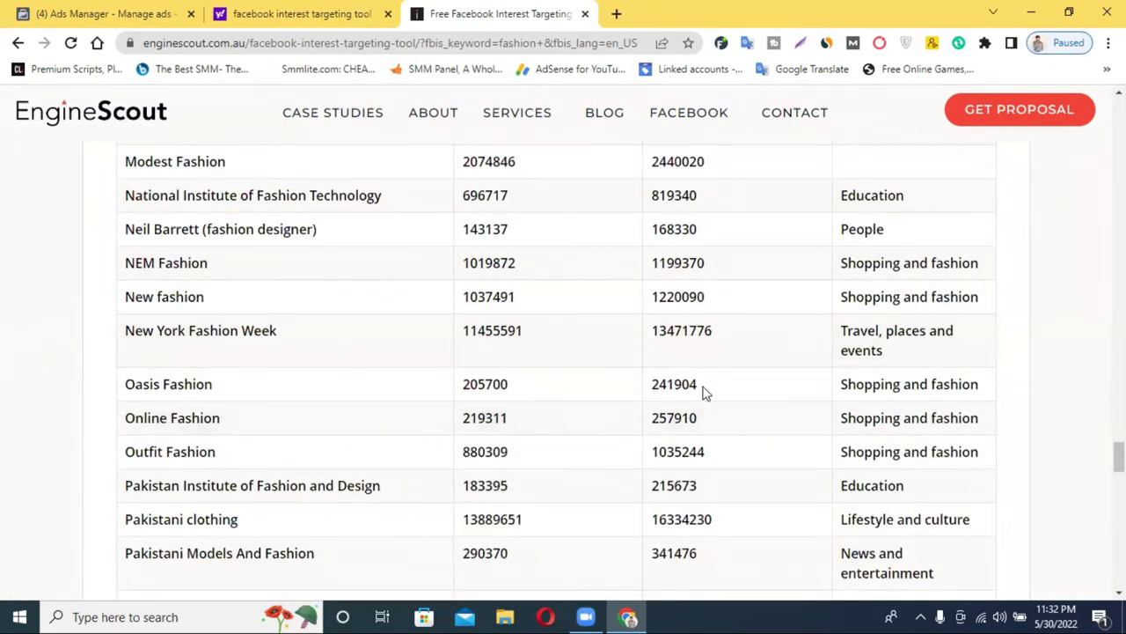
scroll(703, 391, up, 20)
scroll(694, 387, up, 20)
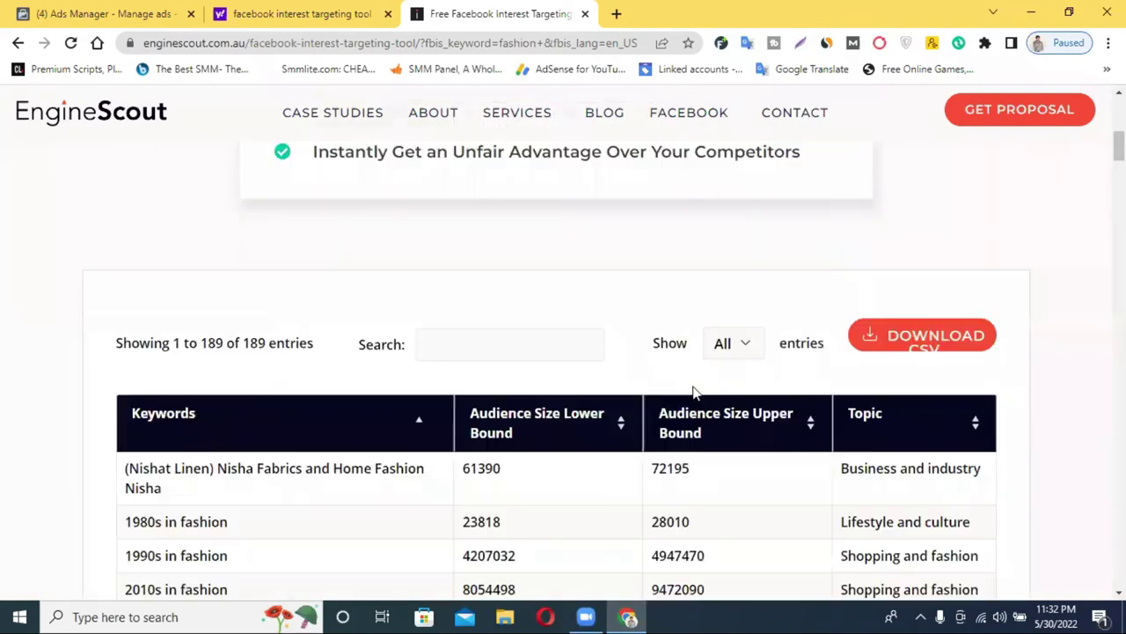
- Copy the keyword "Fashion (film)" from the Engine Scout results table and switch back to Ads Manager
scroll(748, 343, down, 2)
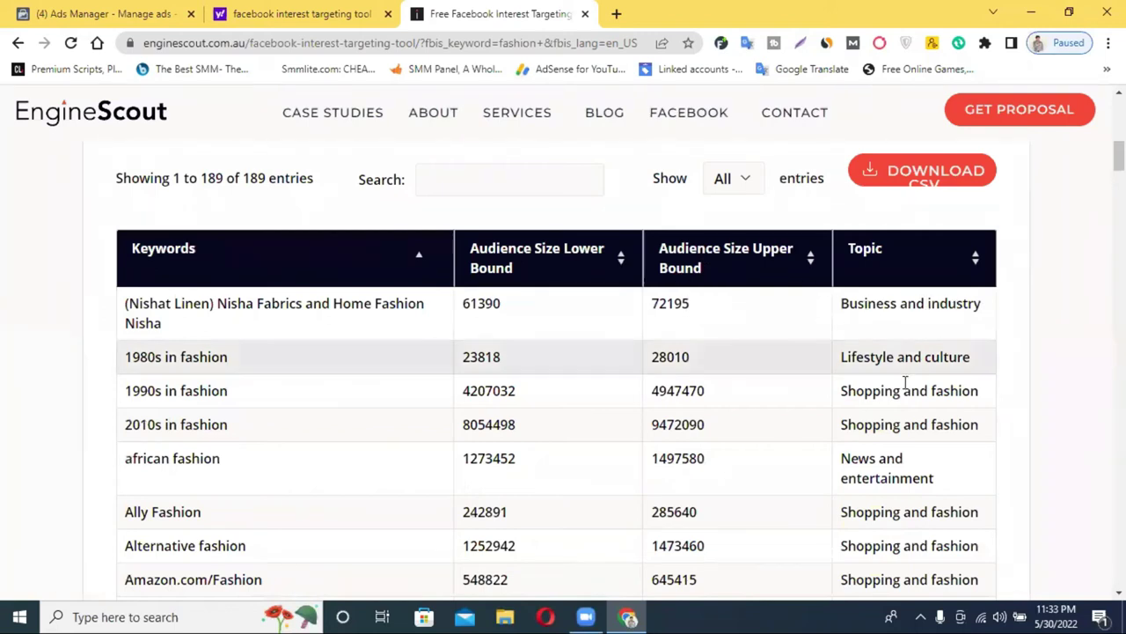
scroll(902, 369, down, 1)
scroll(501, 337, down, 4)
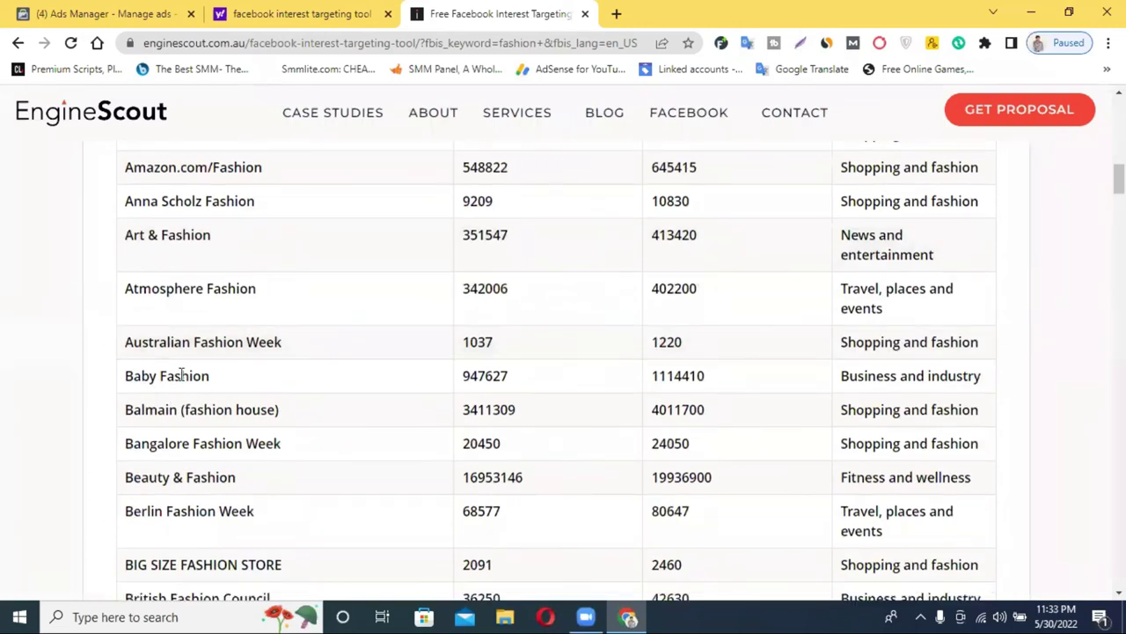
scroll(269, 282, down, 2)
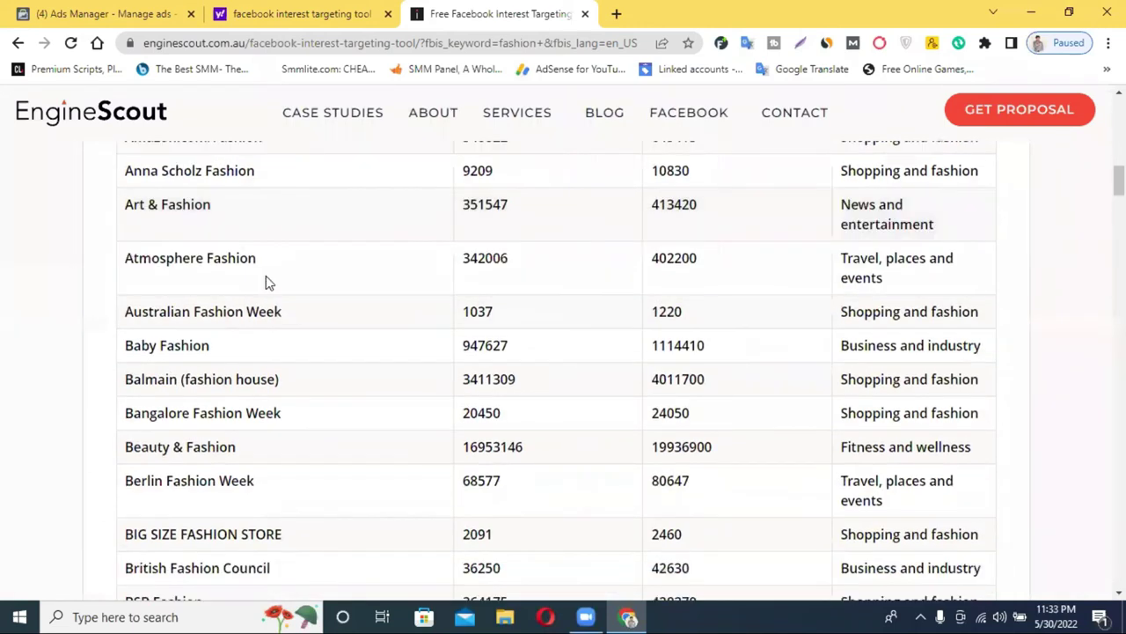
scroll(281, 293, down, 5)
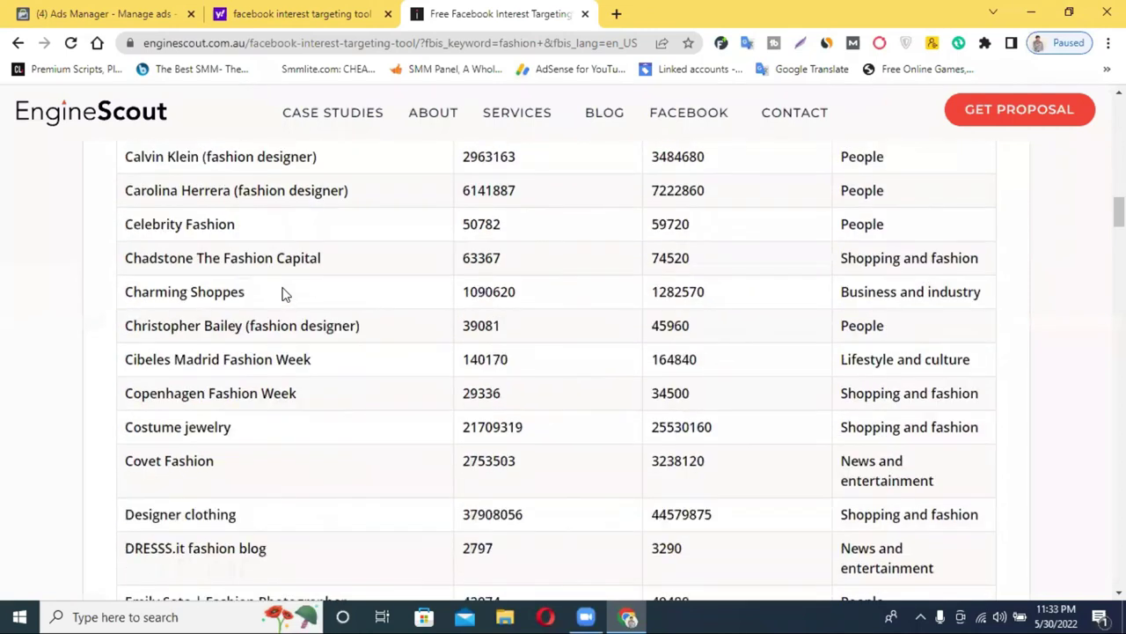
scroll(226, 378, down, 2)
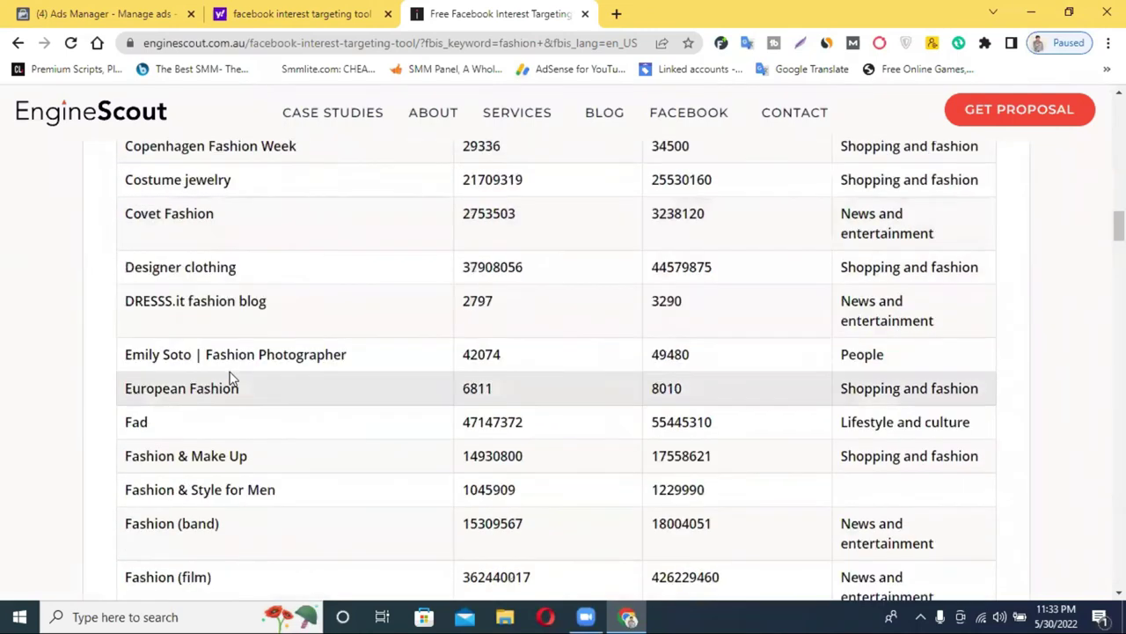
scroll(211, 396, down, 2)
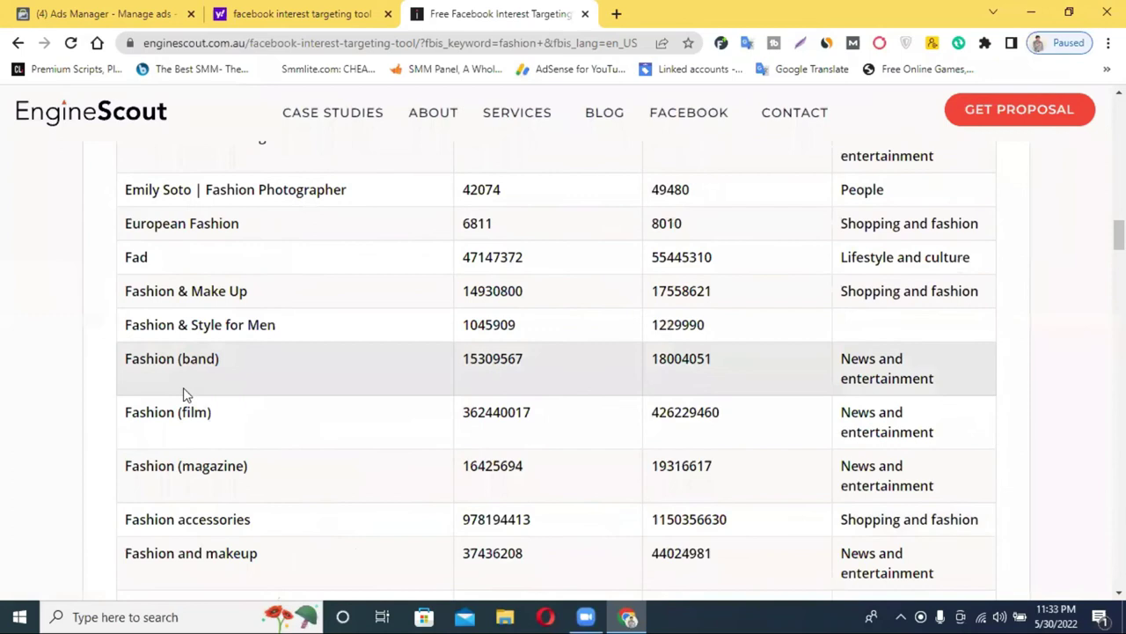
double_click(151, 358)
right_click(152, 358)
click(209, 371)
click(59, 9)
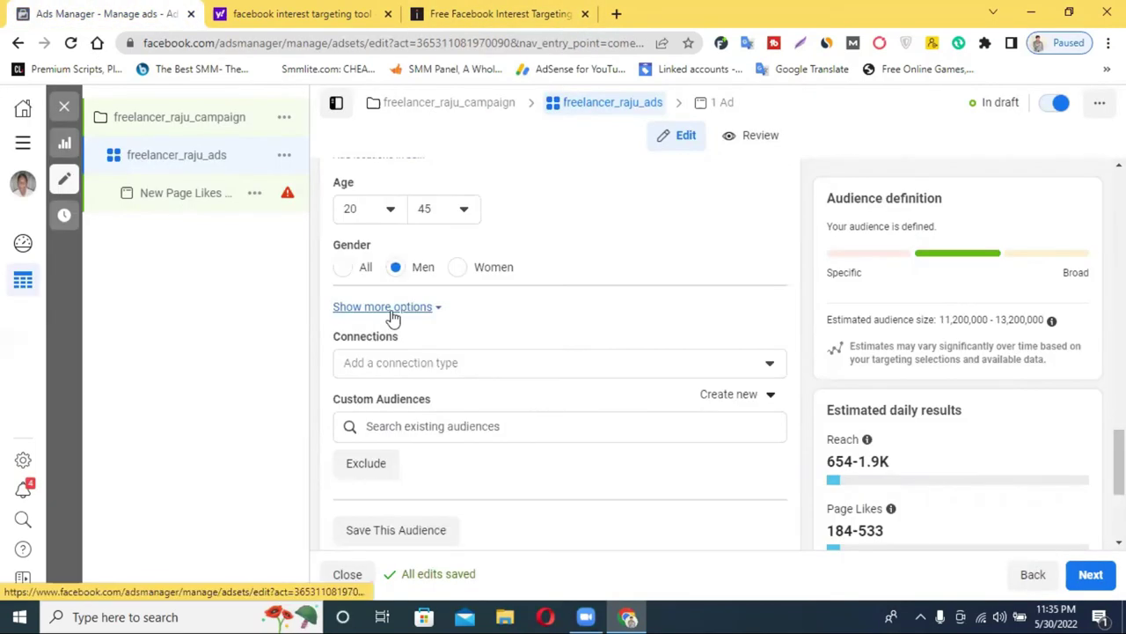
- Show the additional audience options and add the copied interest "Fashion (film)" to the ad set's detailed targeting
click(387, 307)
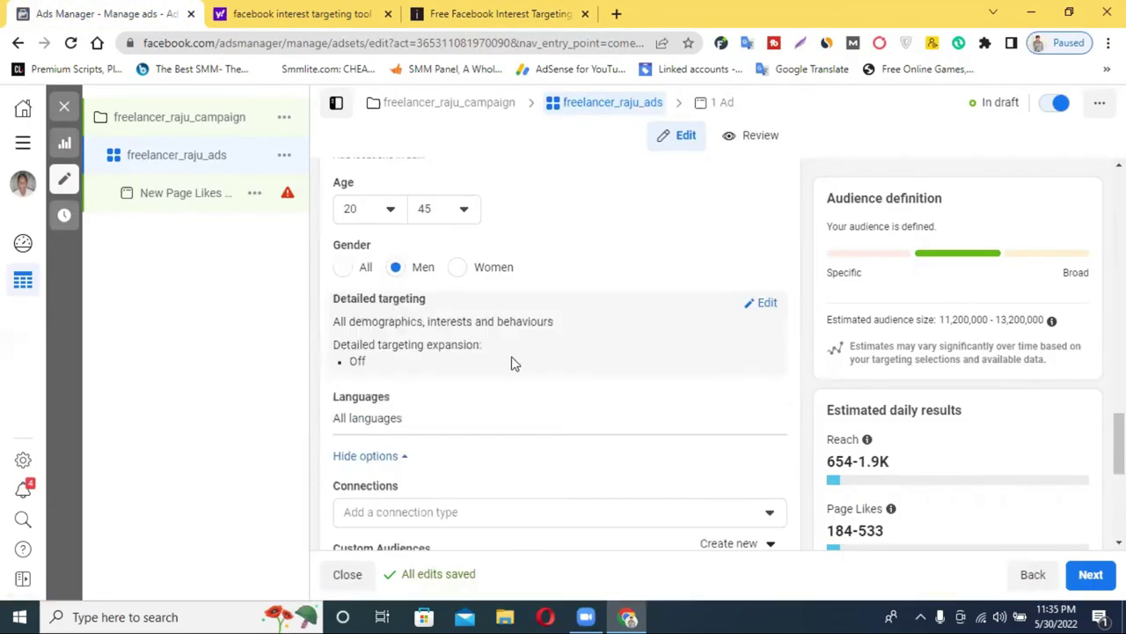
scroll(514, 364, down, 3)
scroll(503, 369, up, 3)
click(766, 303)
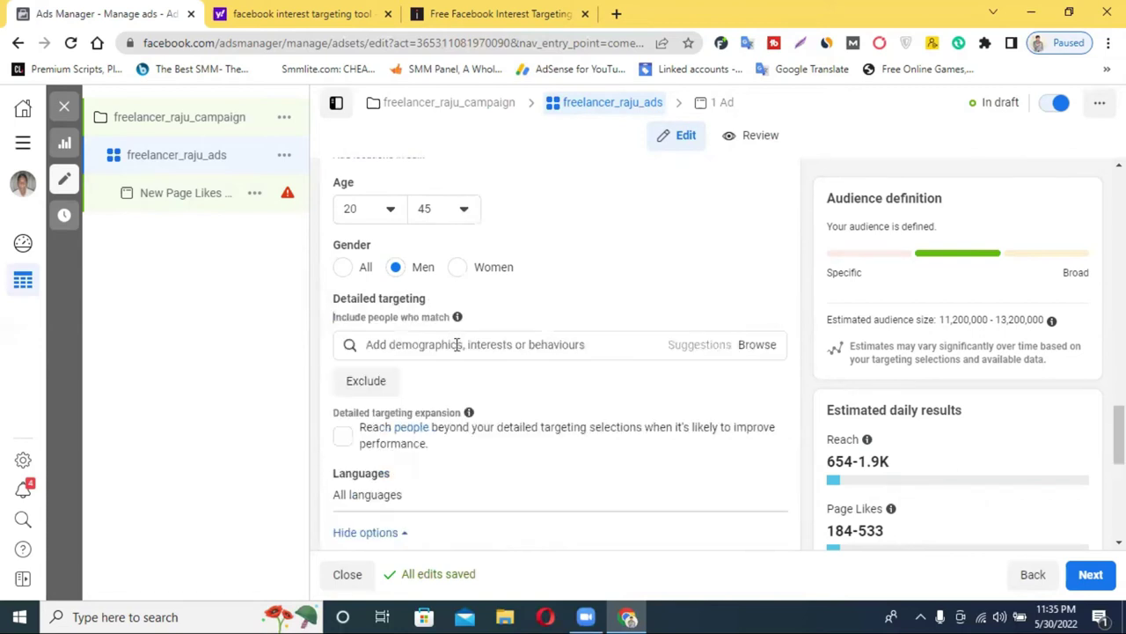
right_click(456, 344)
click(498, 217)
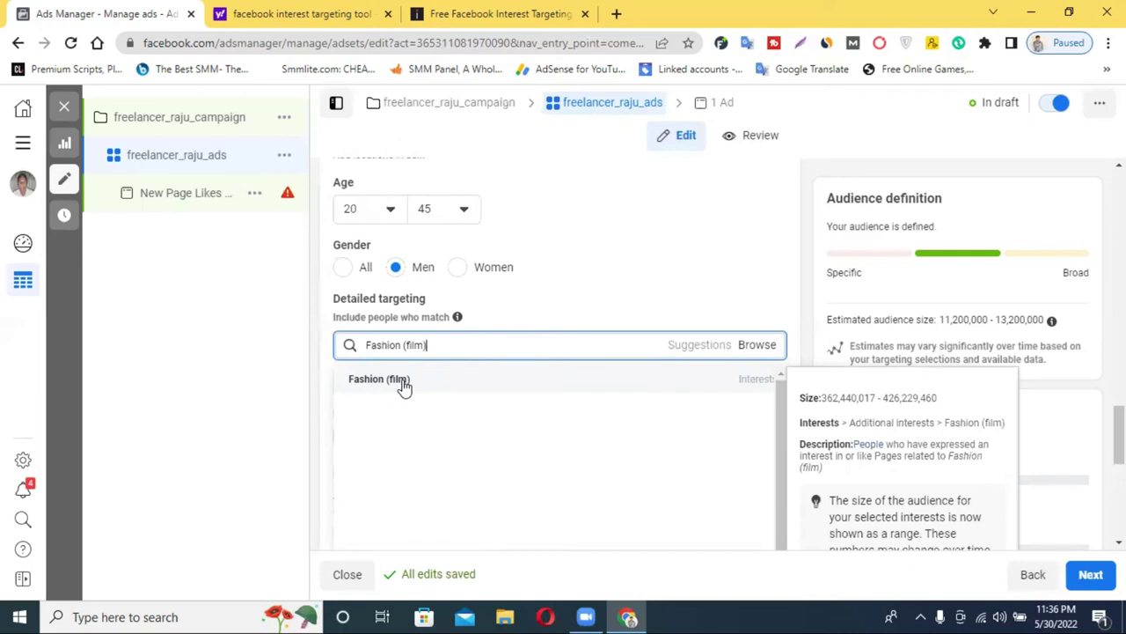
click(404, 380)
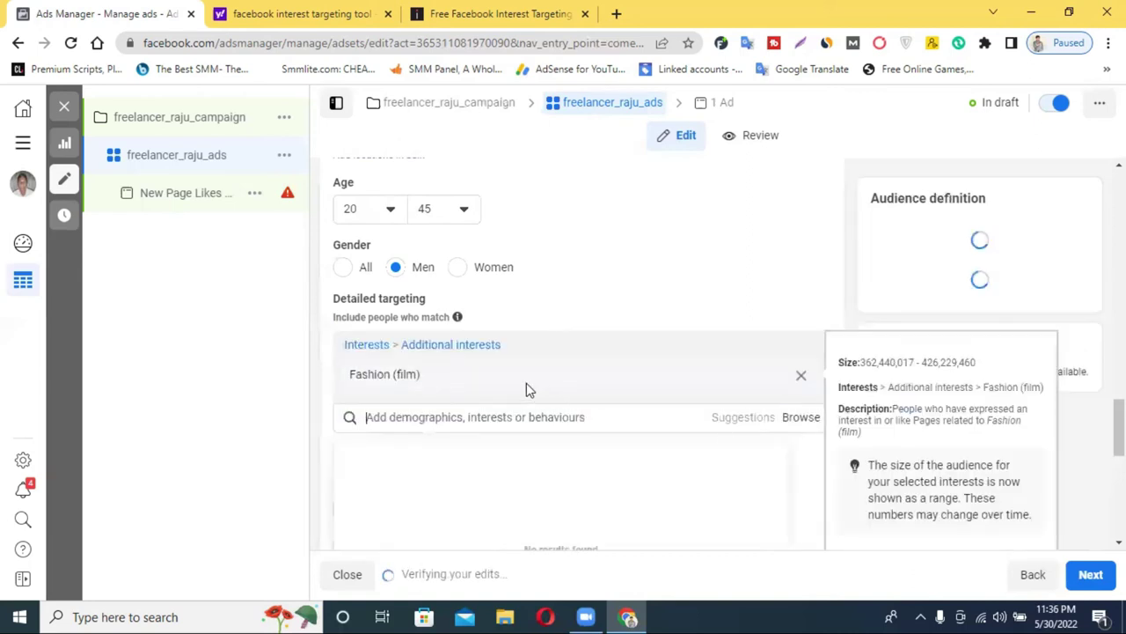
- Copy "Fashion (magazine)" from the Engine Scout results and add it as a detailed targeting interest in Ads Manager
click(498, 13)
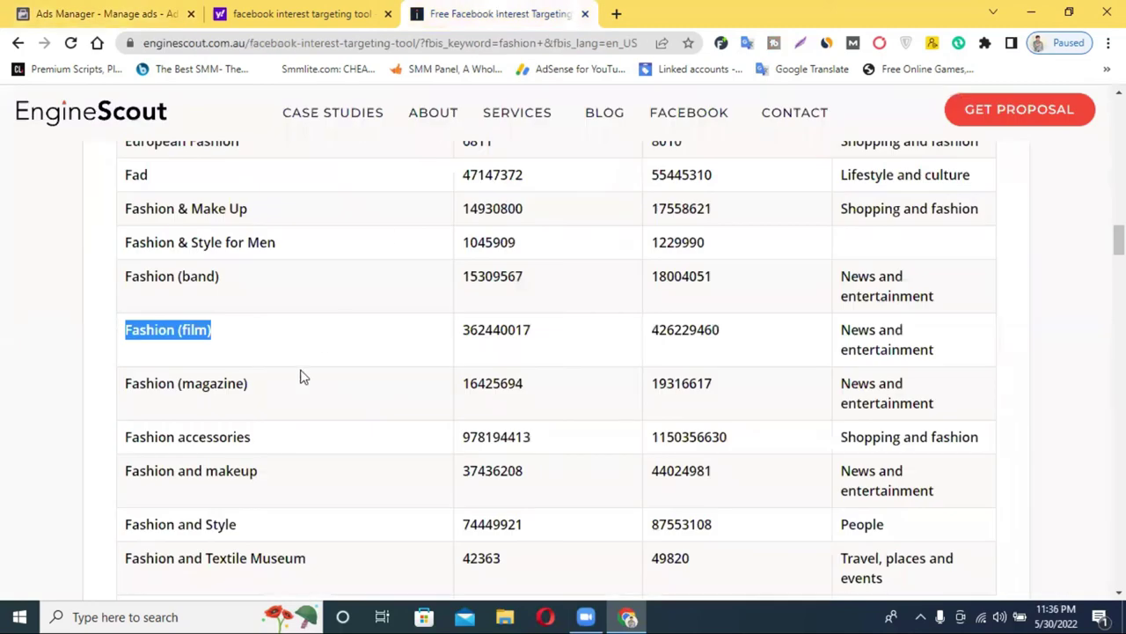
triple_click(161, 383)
right_click(161, 384)
click(188, 397)
key(ctrl+shift+Tab)
key(ctrl+shift+Tab)
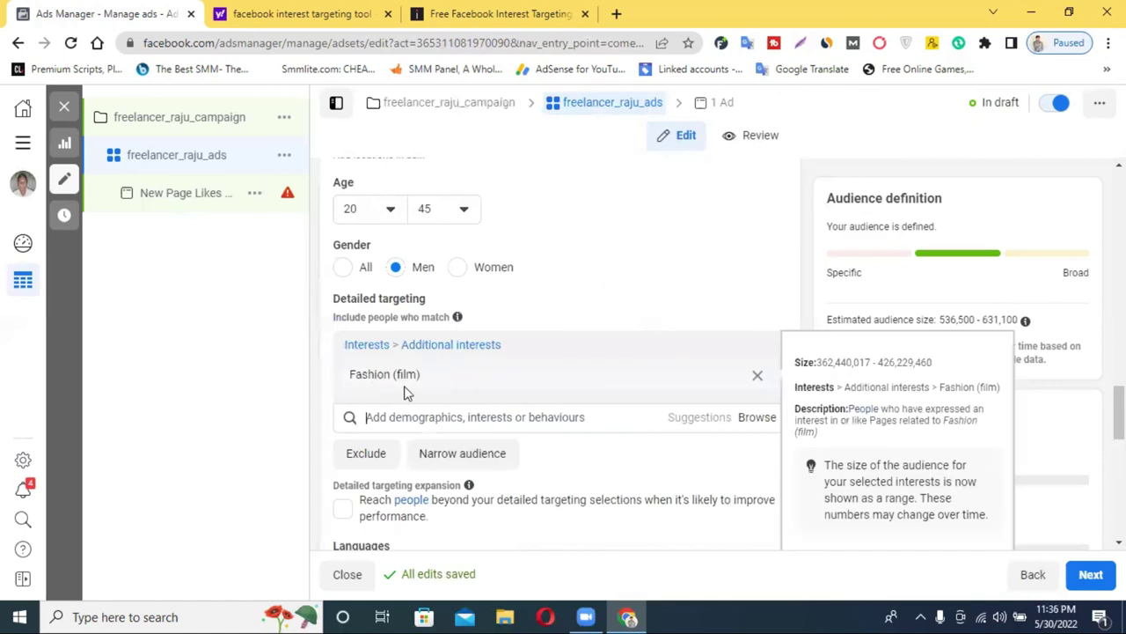
right_click(410, 421)
click(451, 292)
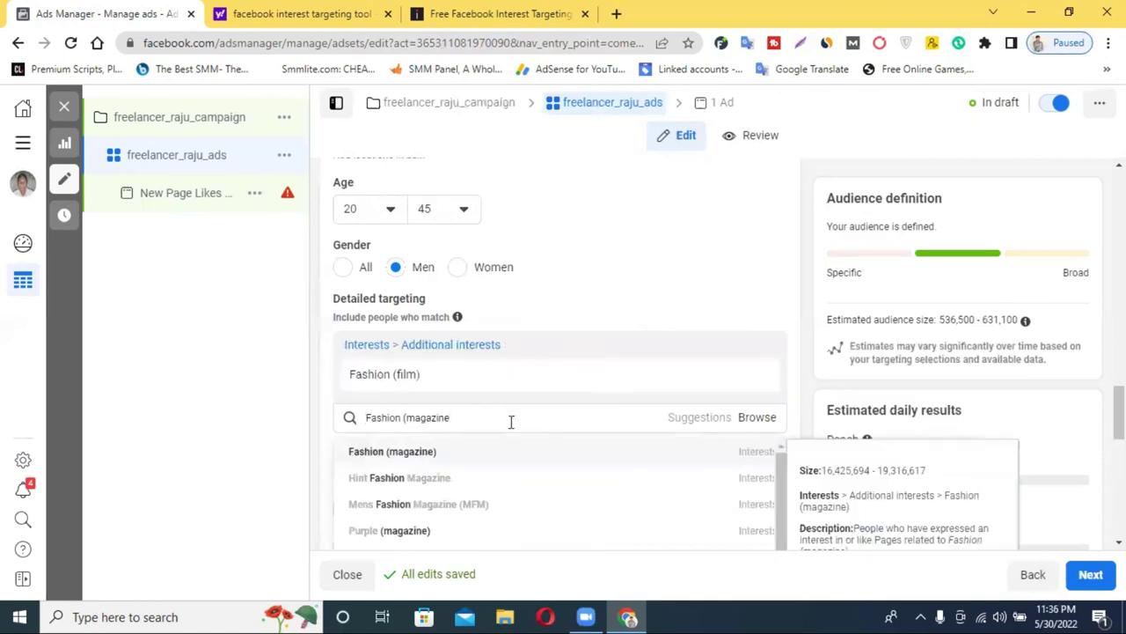
click(449, 454)
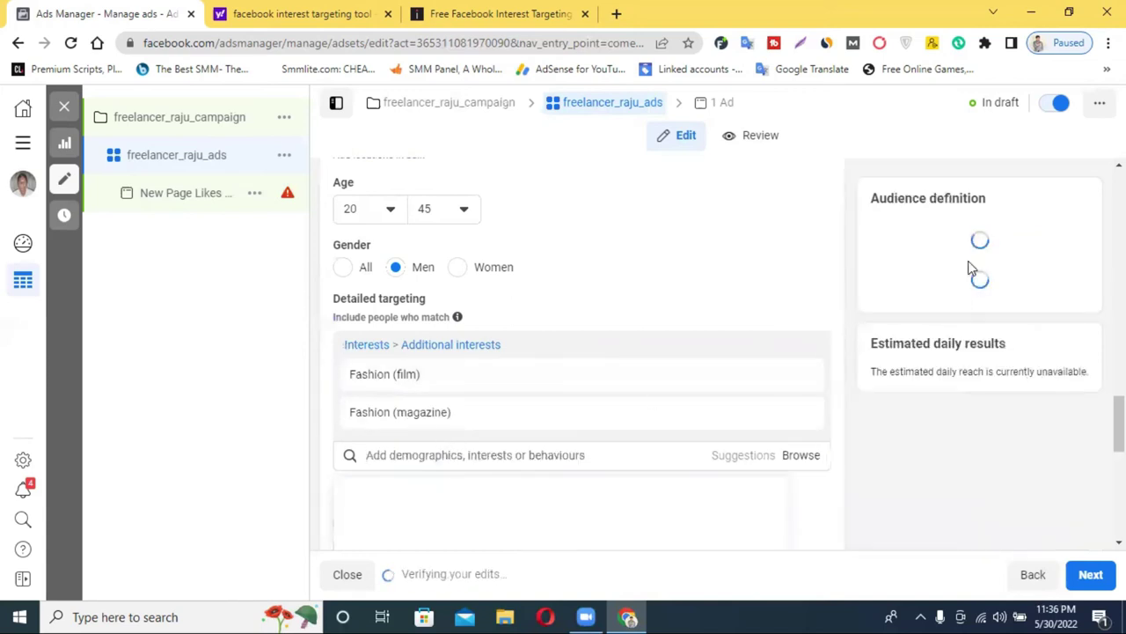
- Copy "Fashion and makeup" from the Engine Scout results table and add it as a detailed targeting interest in Ads Manager
click(479, 10)
scroll(272, 435, down, 2)
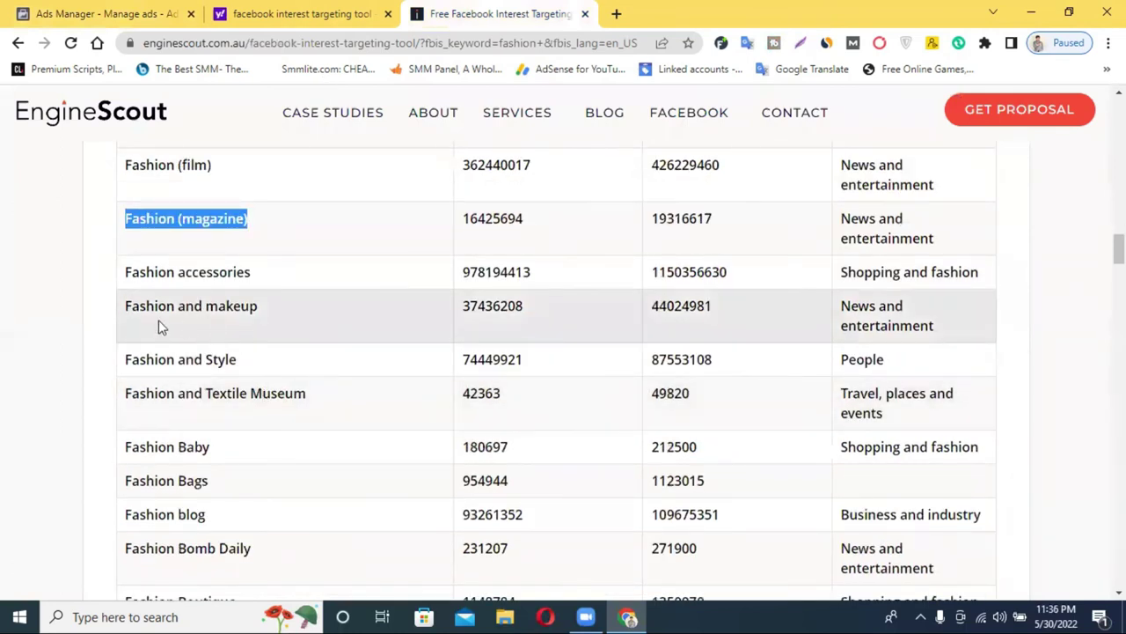
triple_click(224, 307)
right_click(225, 312)
click(284, 319)
click(132, 13)
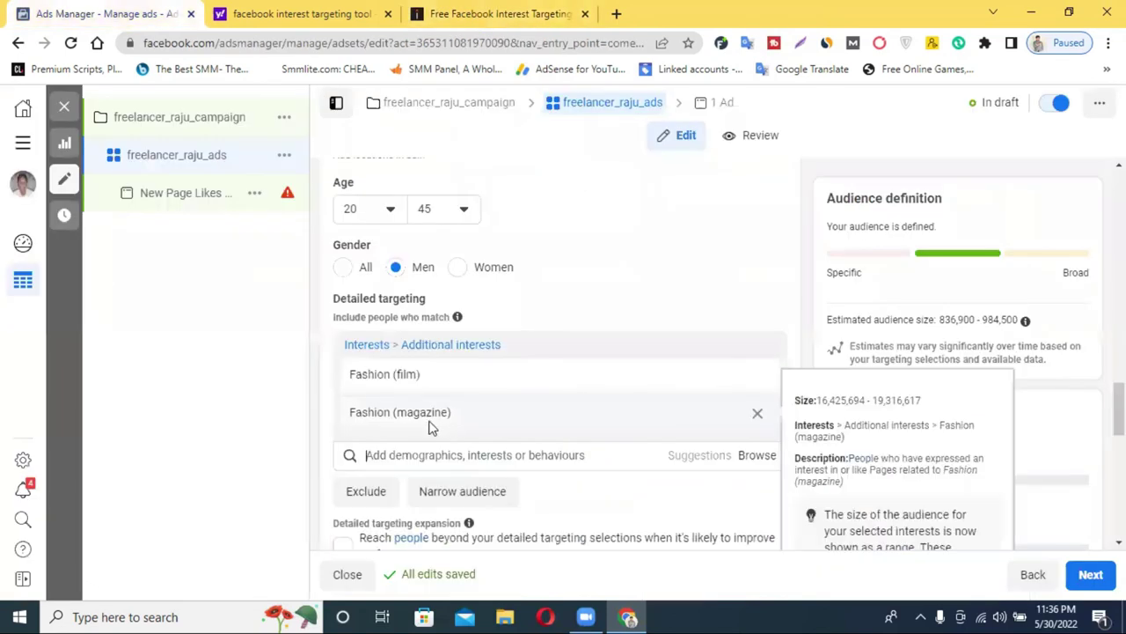
right_click(403, 454)
click(445, 321)
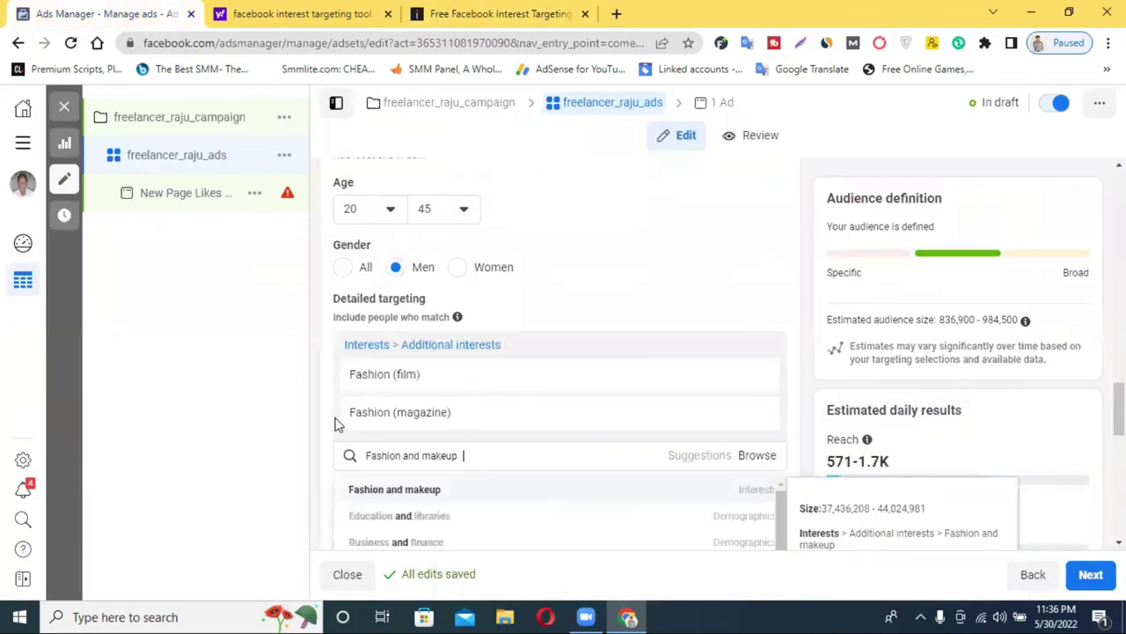
key(Return)
- Copy "Fashion Clothes" from the Engine Scout results and add it to the ad set's detailed targeting in Ads Manager
click(352, 13)
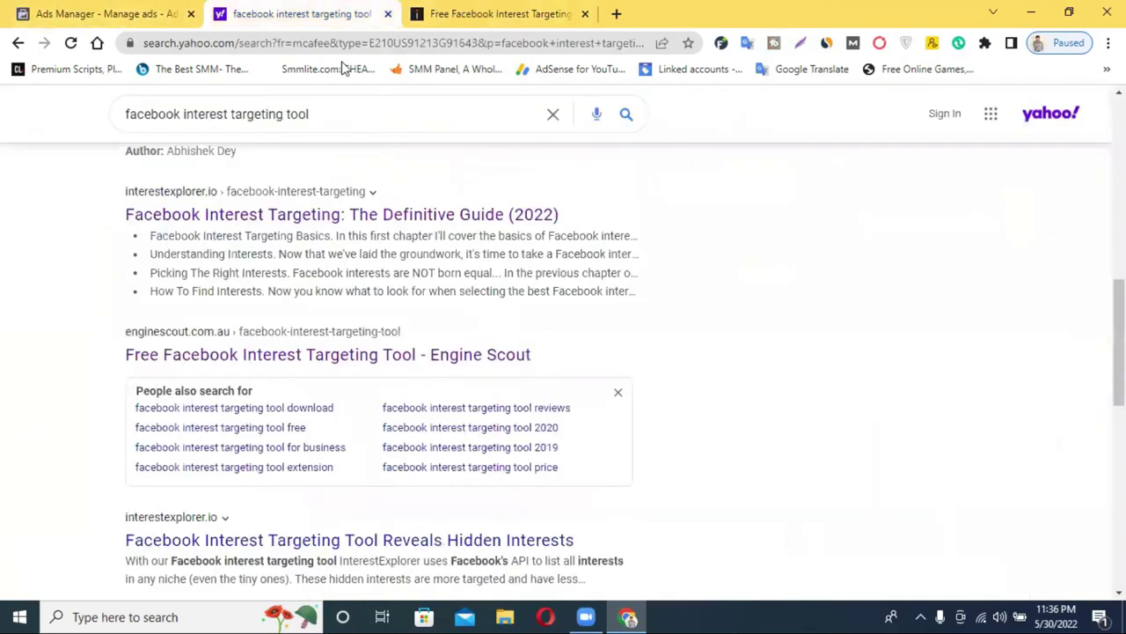
click(419, 10)
scroll(296, 422, down, 1)
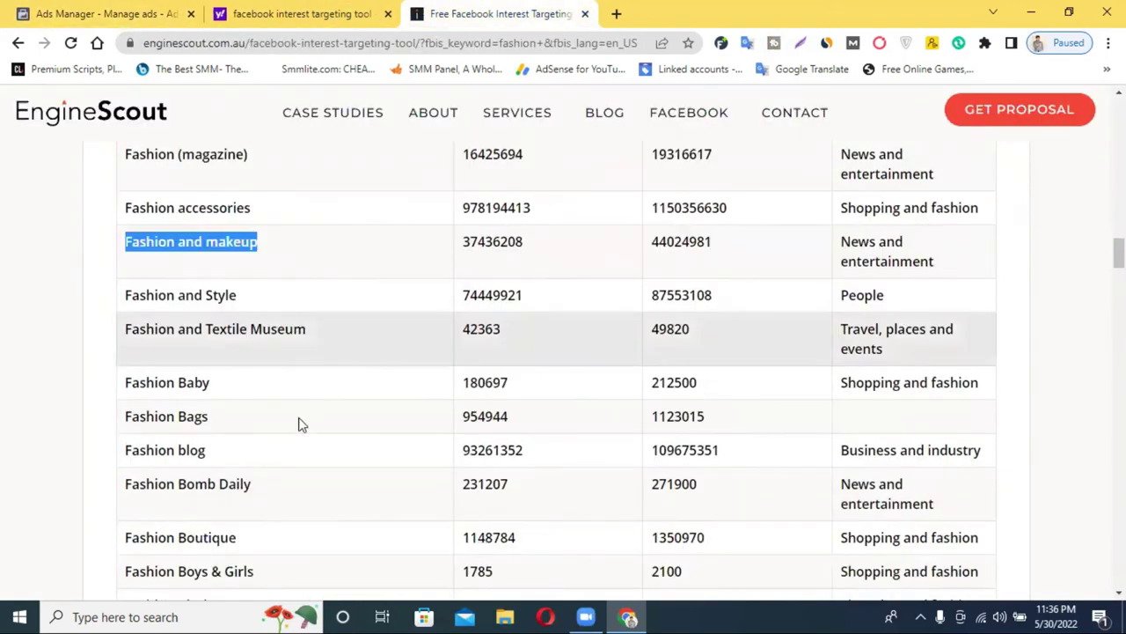
scroll(219, 442, down, 1)
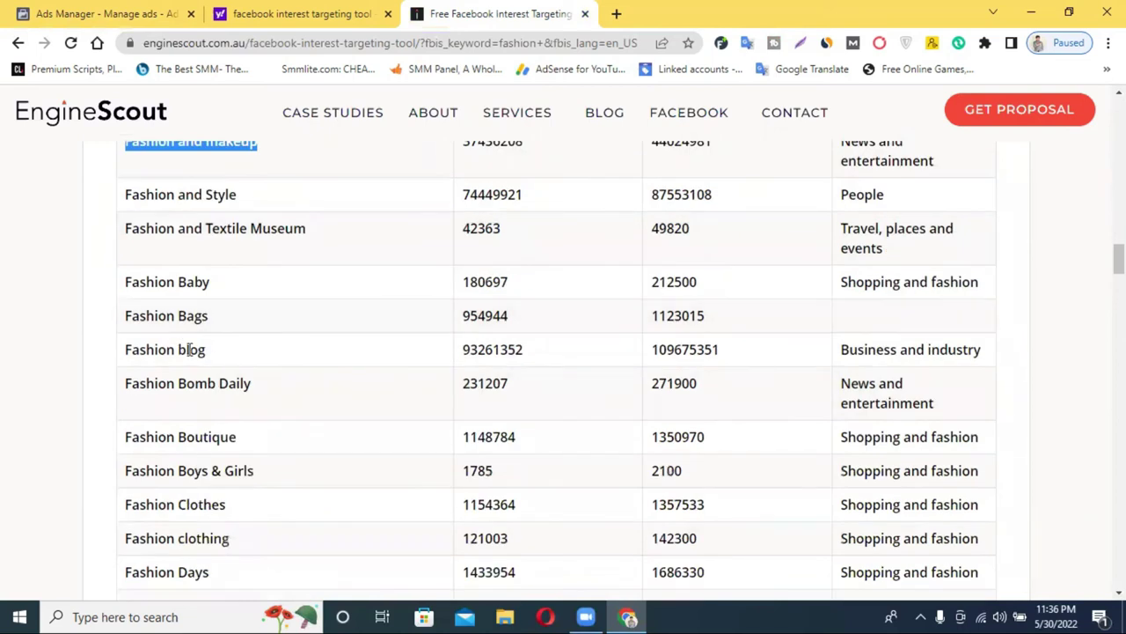
triple_click(157, 507)
right_click(159, 509)
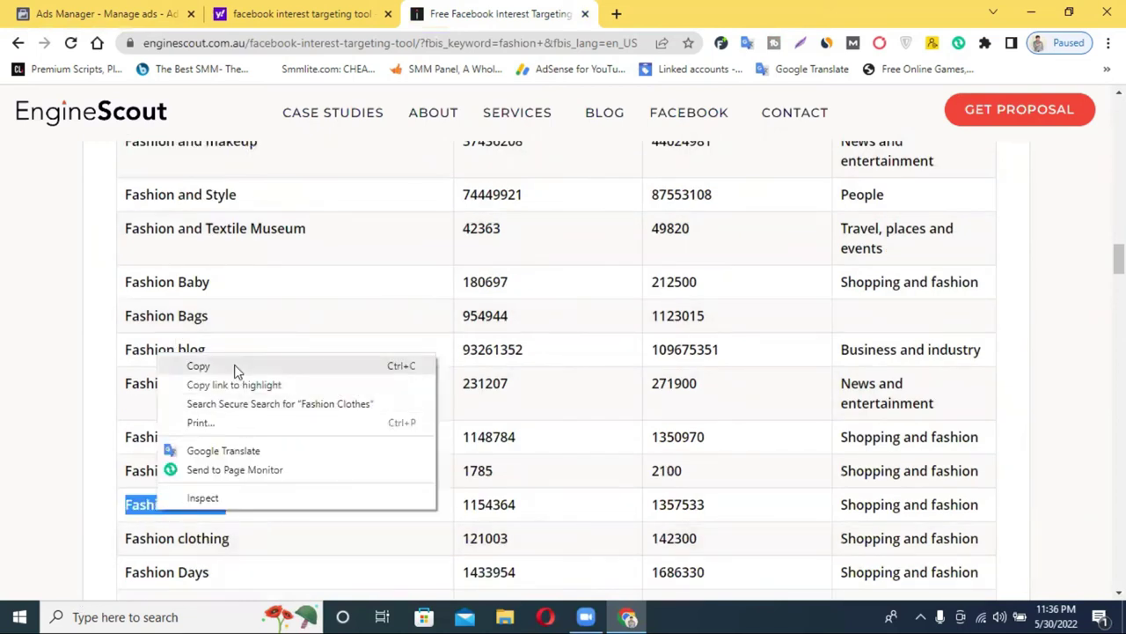
click(237, 366)
click(132, 13)
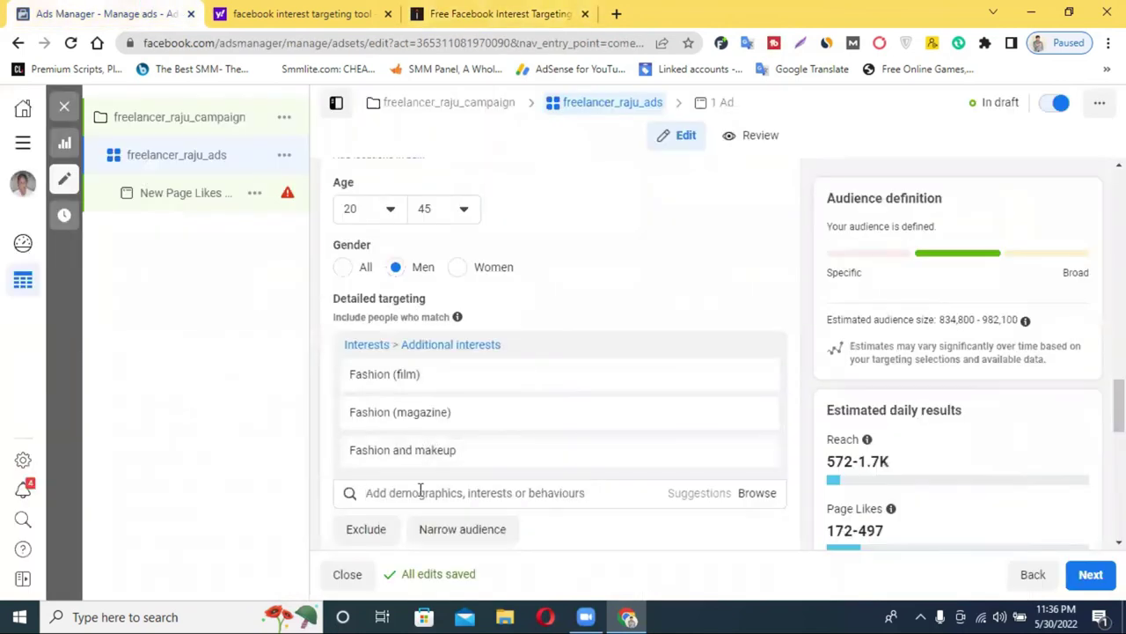
right_click(416, 498)
click(465, 370)
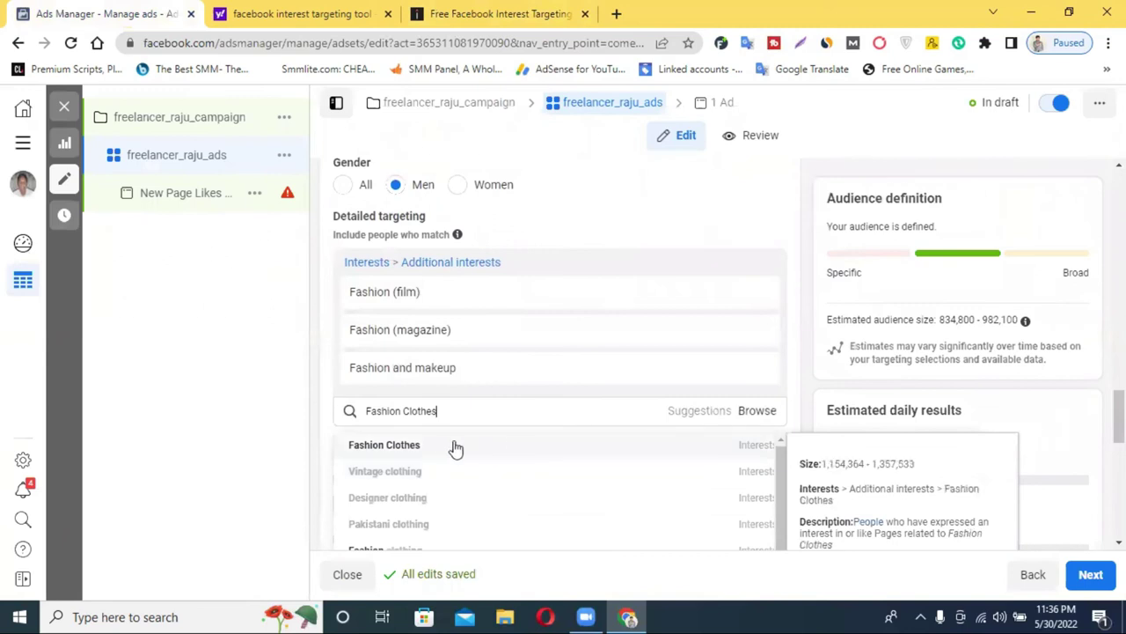
click(411, 456)
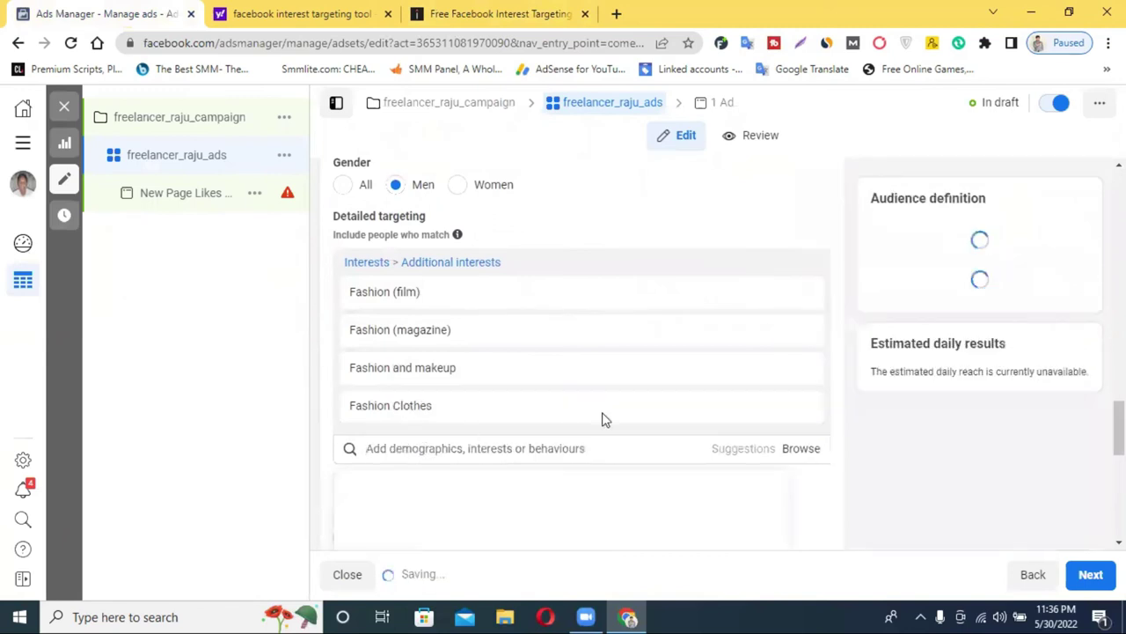
- Check the ad set's included interests and the audience settings down to the placements section
scroll(379, 328, up, 1)
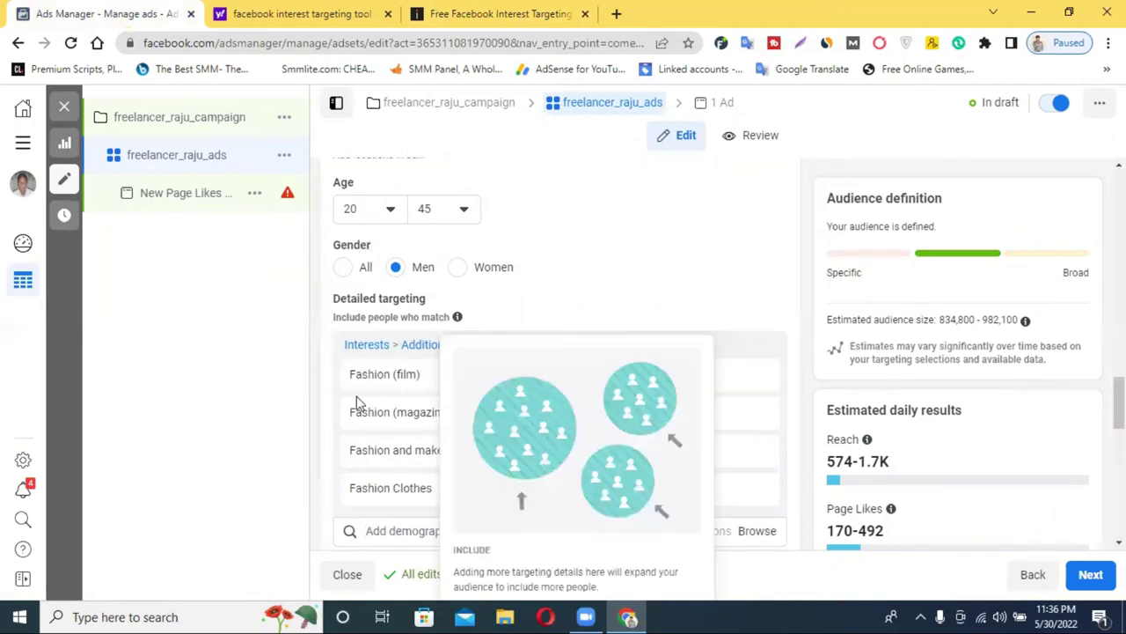
scroll(323, 428, down, 1)
click(406, 443)
scroll(447, 420, down, 5)
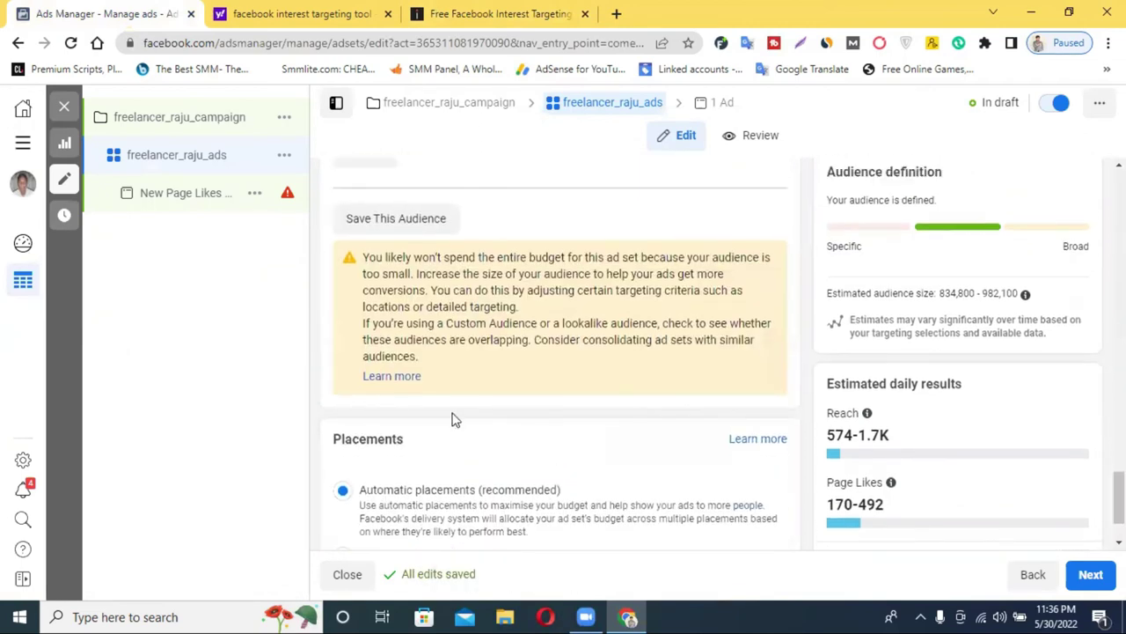
scroll(448, 420, up, 3)
scroll(368, 358, up, 2)
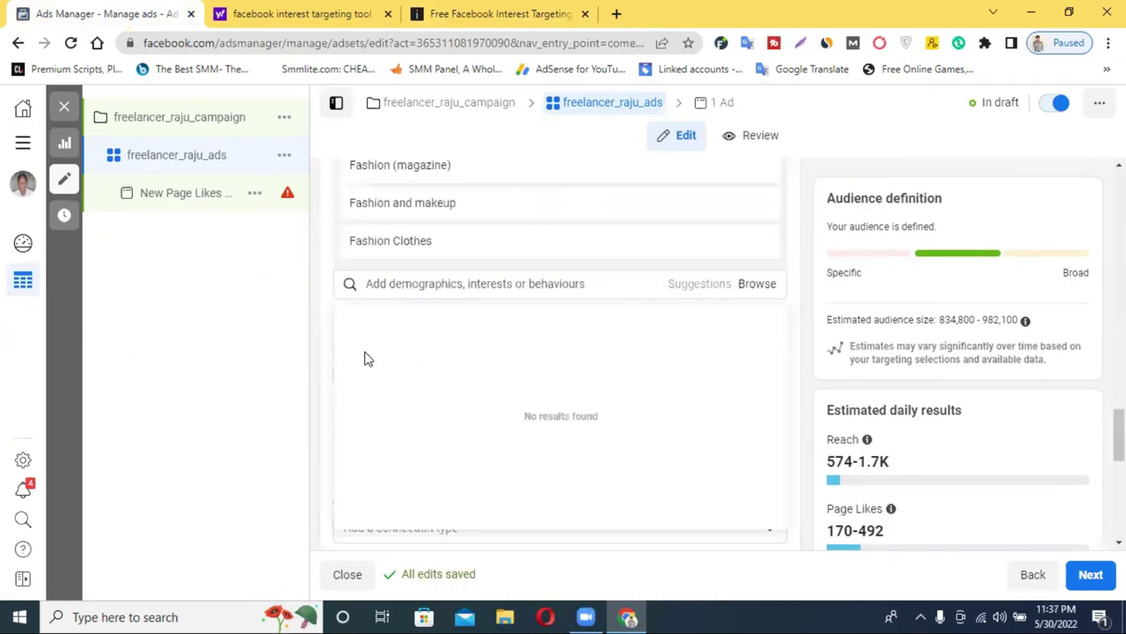
click(327, 268)
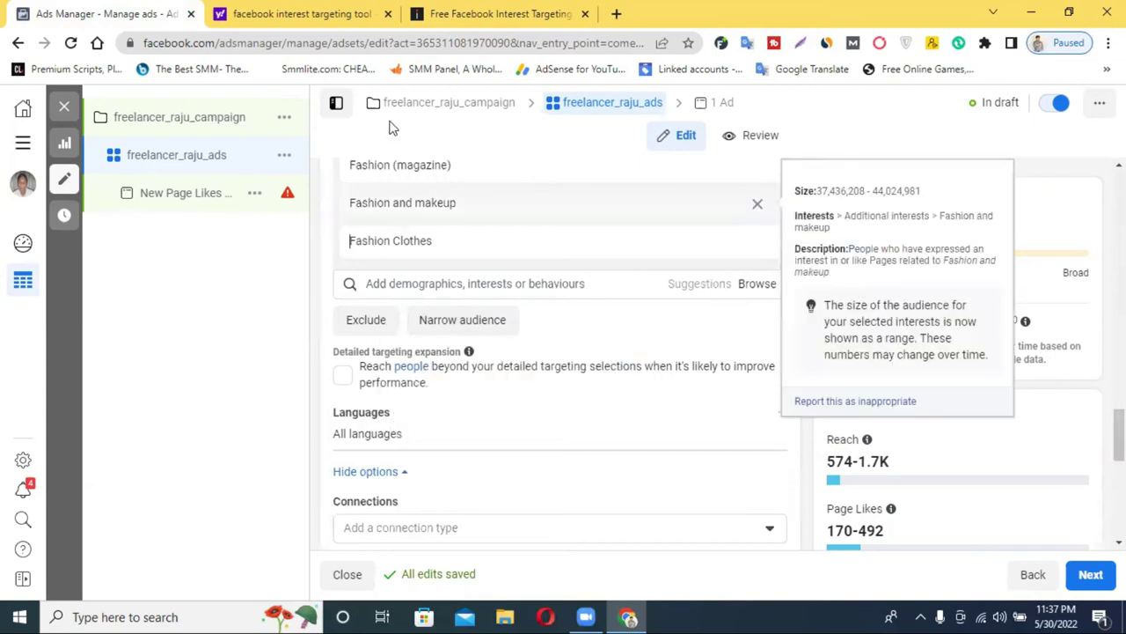
- Copy the keyword "Fashion clothing" from Engine Scout and add it as another detailed targeting interest in Ads Manager
click(370, 13)
click(456, 7)
scroll(238, 554, down, 1)
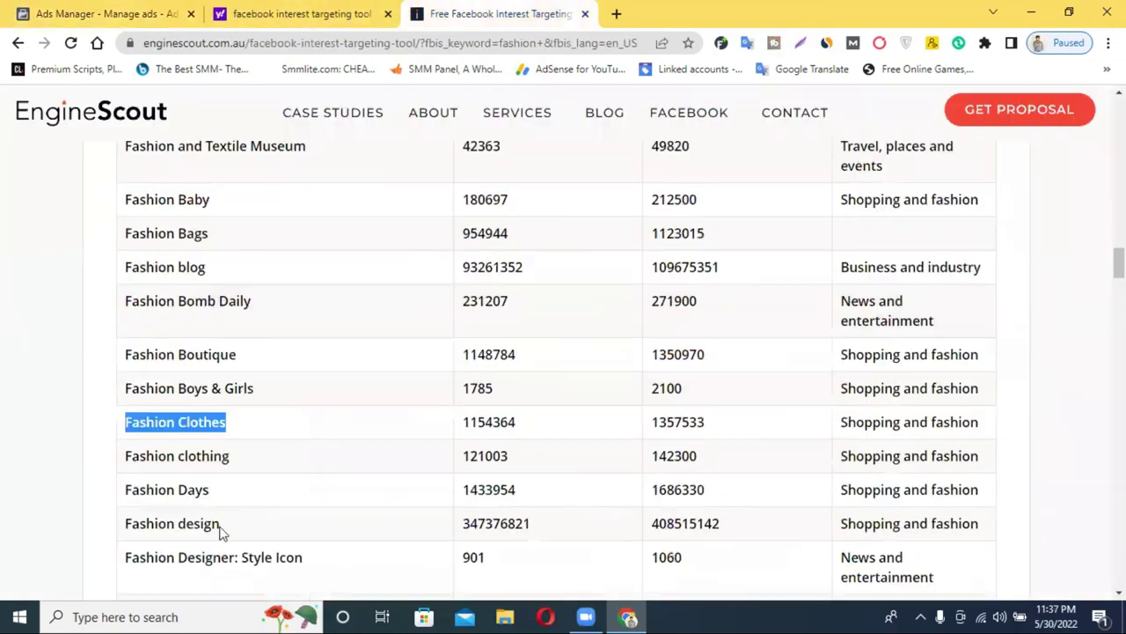
triple_click(195, 459)
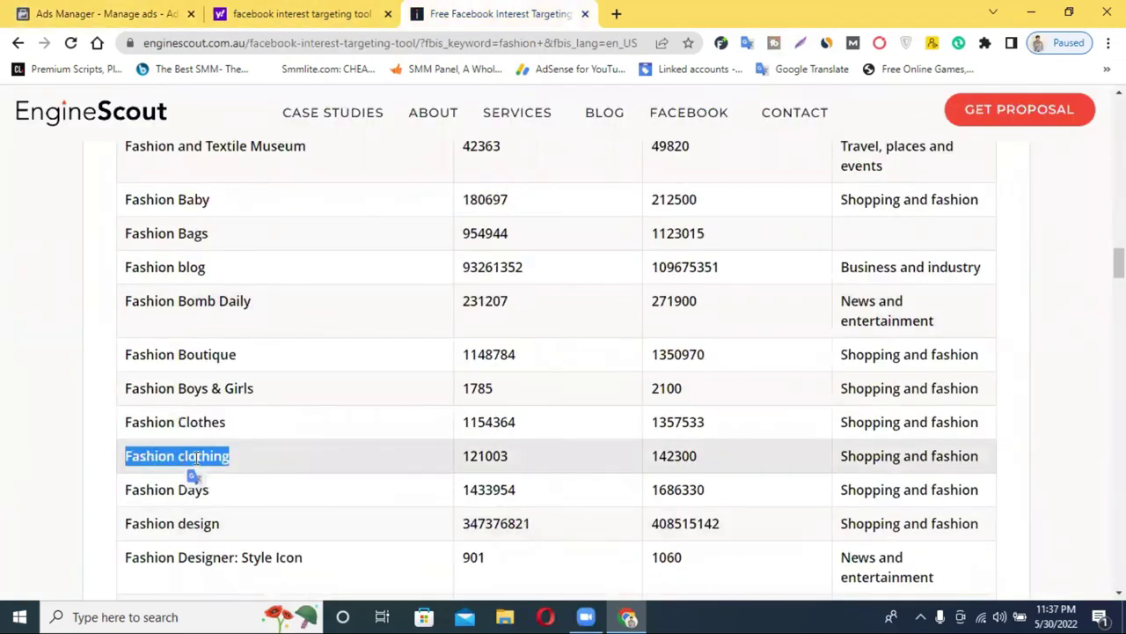
right_click(195, 457)
click(235, 314)
click(105, 14)
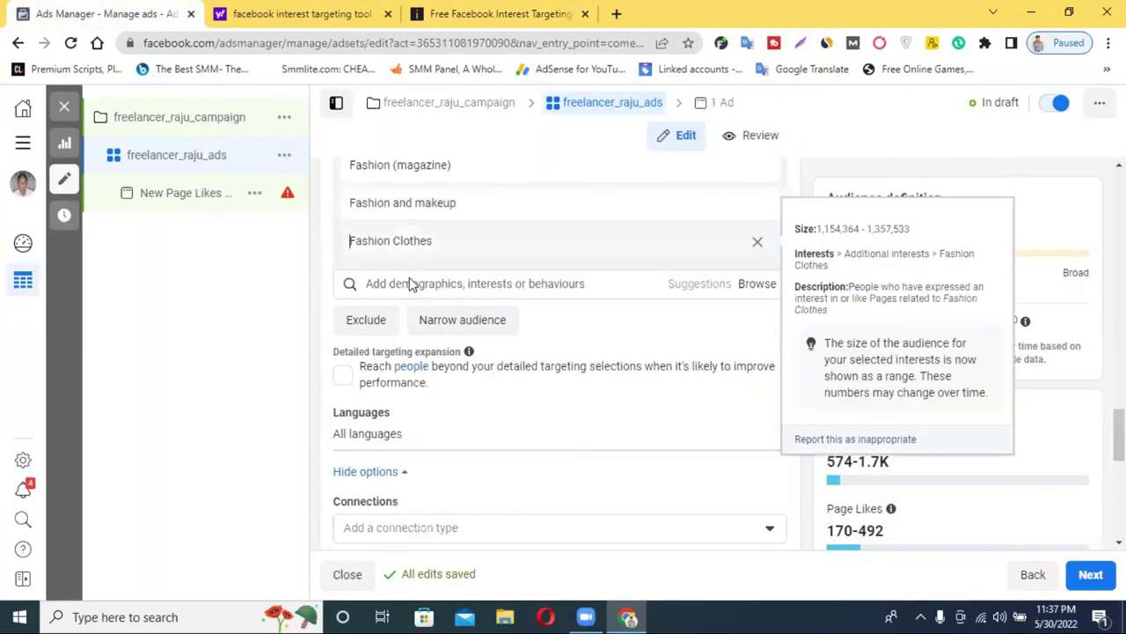
right_click(419, 285)
click(458, 414)
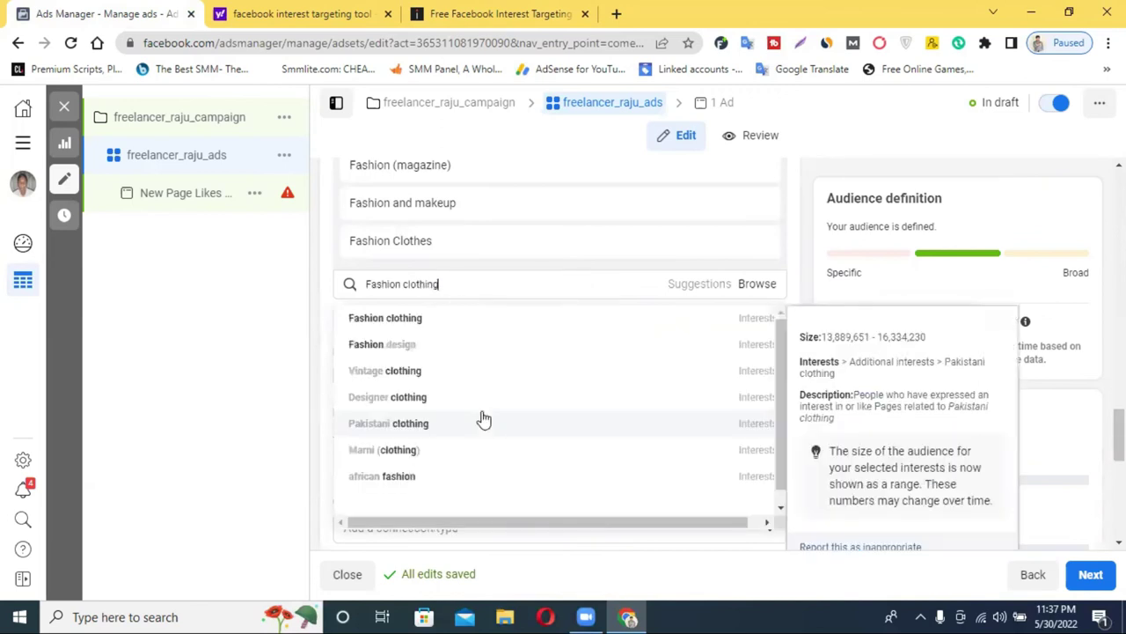
click(482, 316)
- Review the list of fashion interests in detailed targeting, including the details of "Fashion clothing"
scroll(430, 293, up, 3)
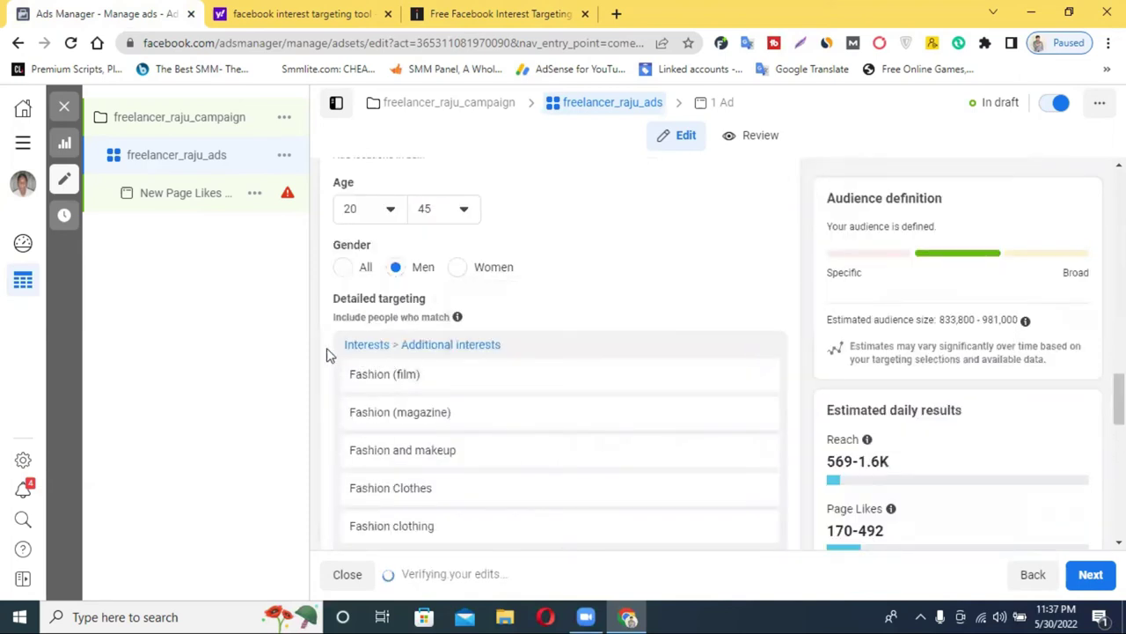
scroll(733, 377, down, 4)
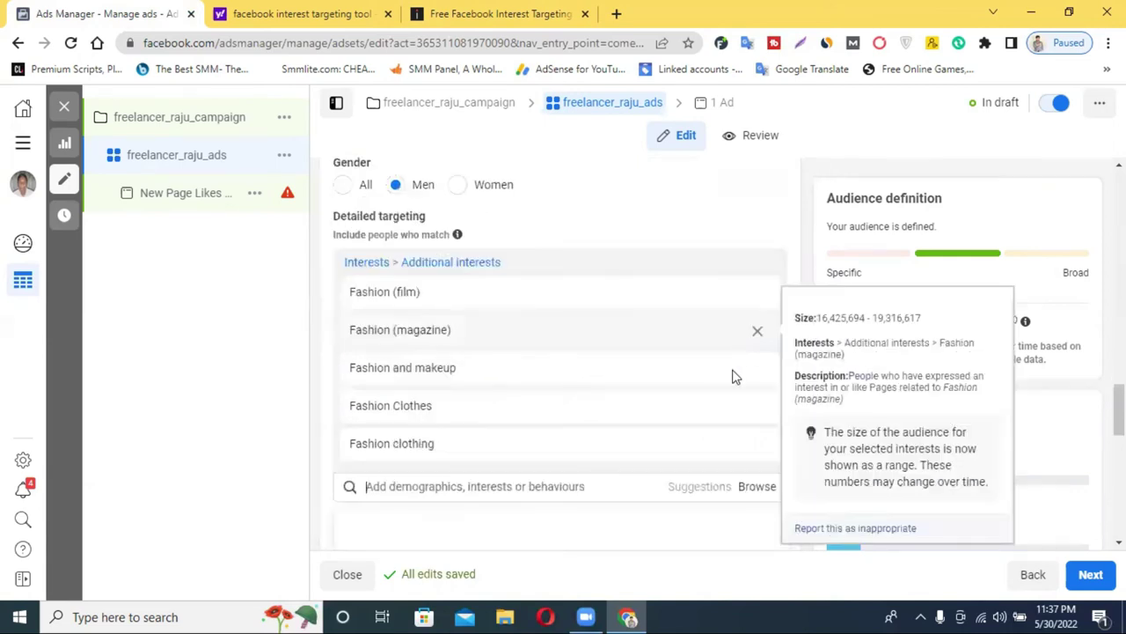
scroll(589, 251, up, 2)
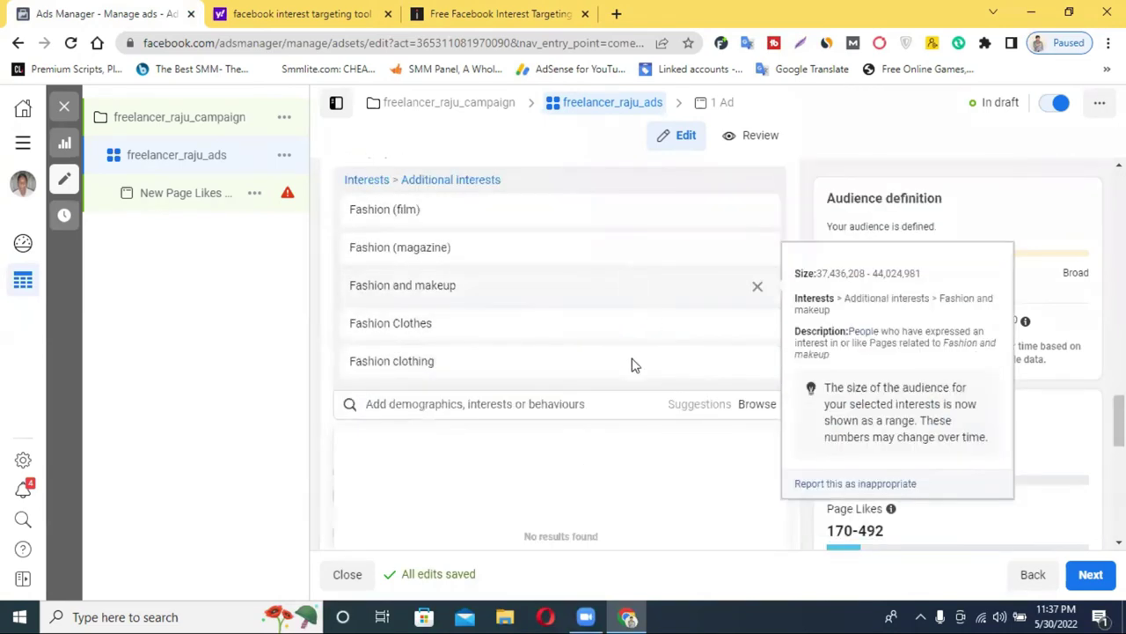
mouse_move(582, 359)
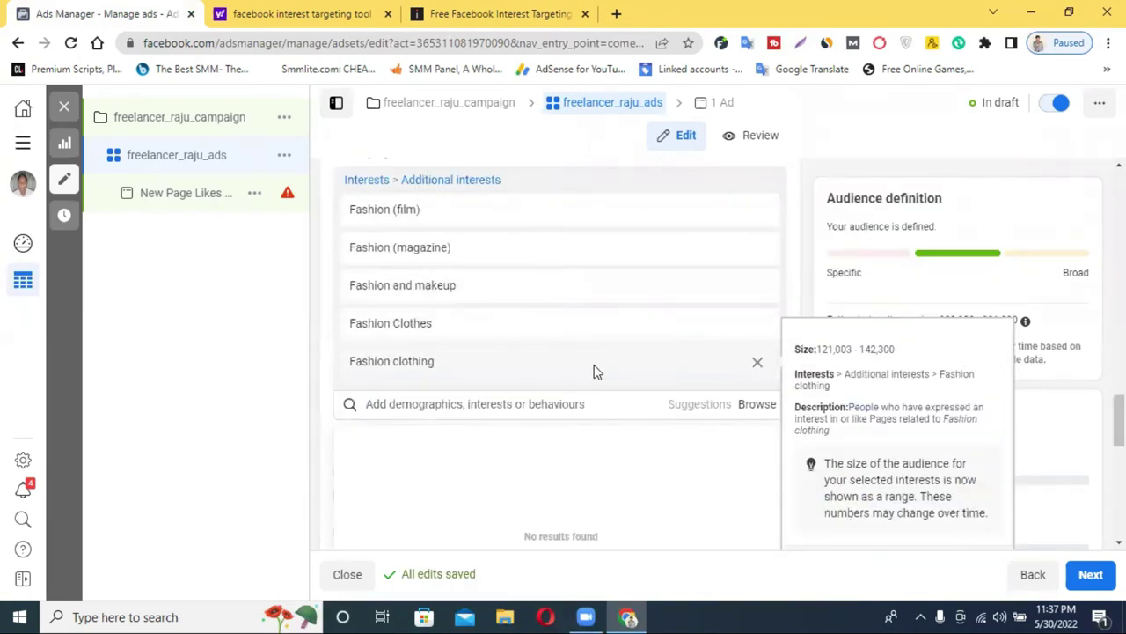
scroll(501, 311, down, 2)
scroll(506, 224, down, 3)
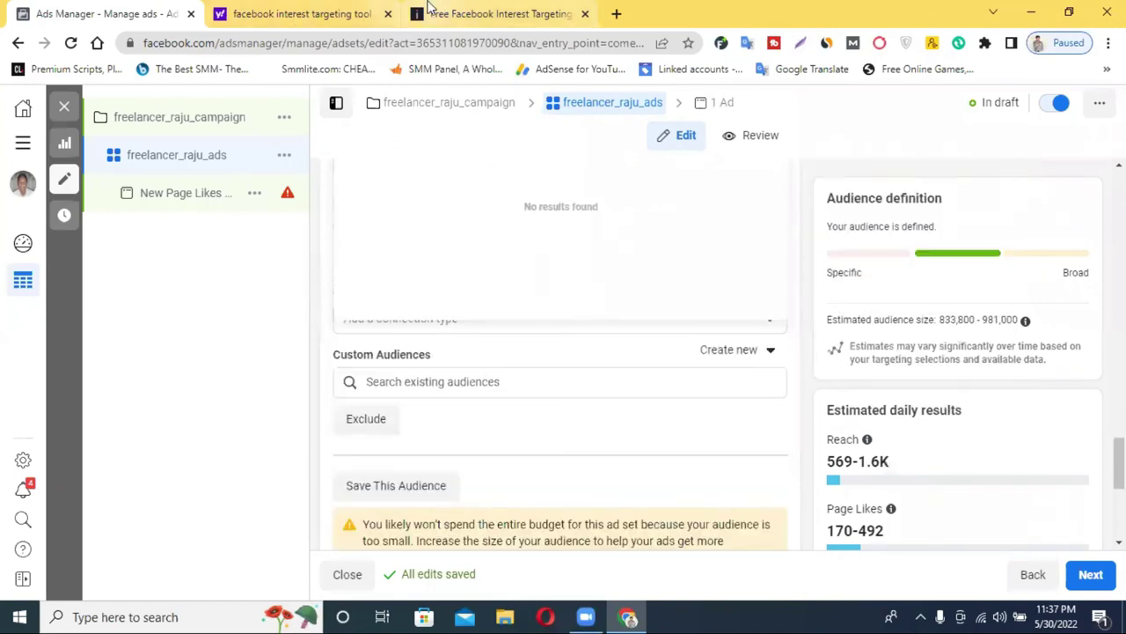
- Switch to Engine Scout, find "Men's Fashion" further down the fashion results table and copy it
click(435, 13)
scroll(337, 381, down, 1)
scroll(337, 381, down, 8)
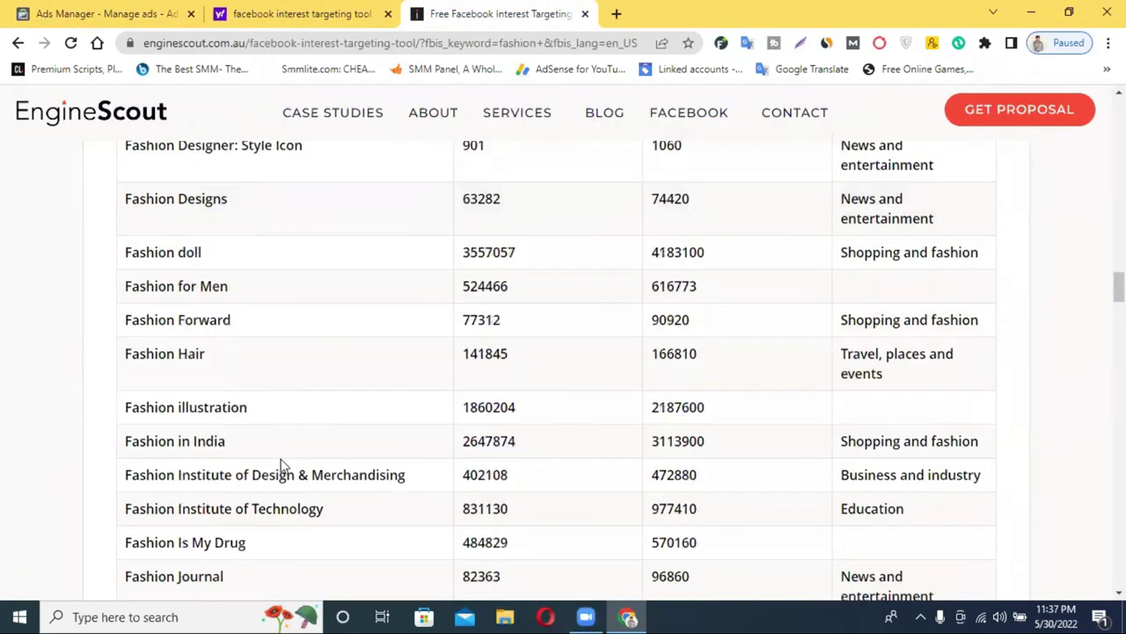
scroll(255, 417, down, 6)
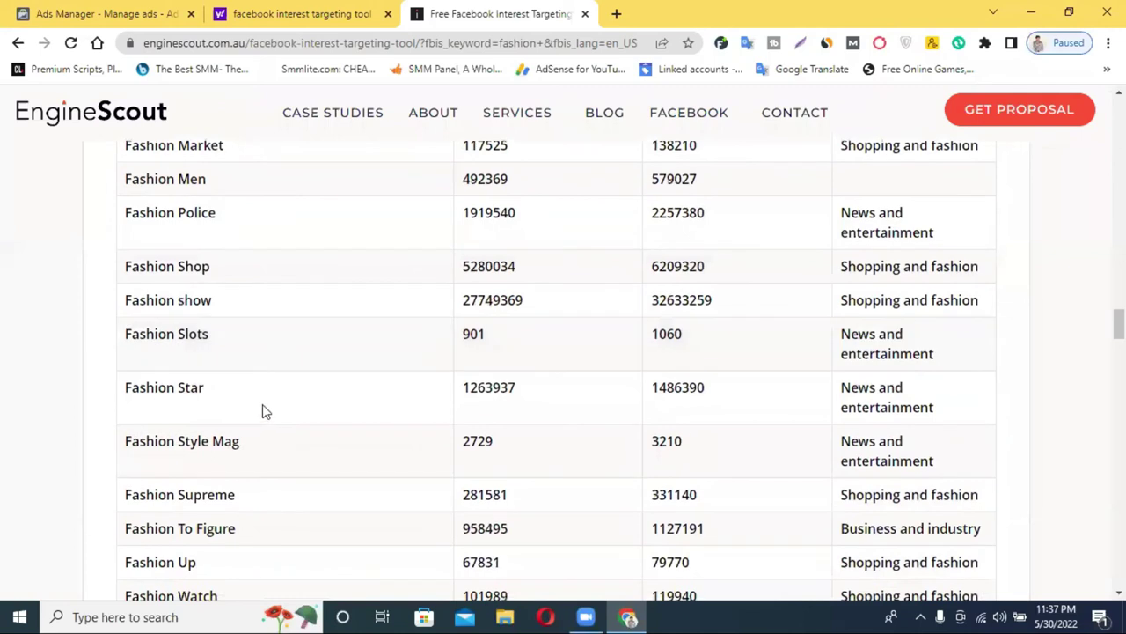
scroll(299, 401, down, 9)
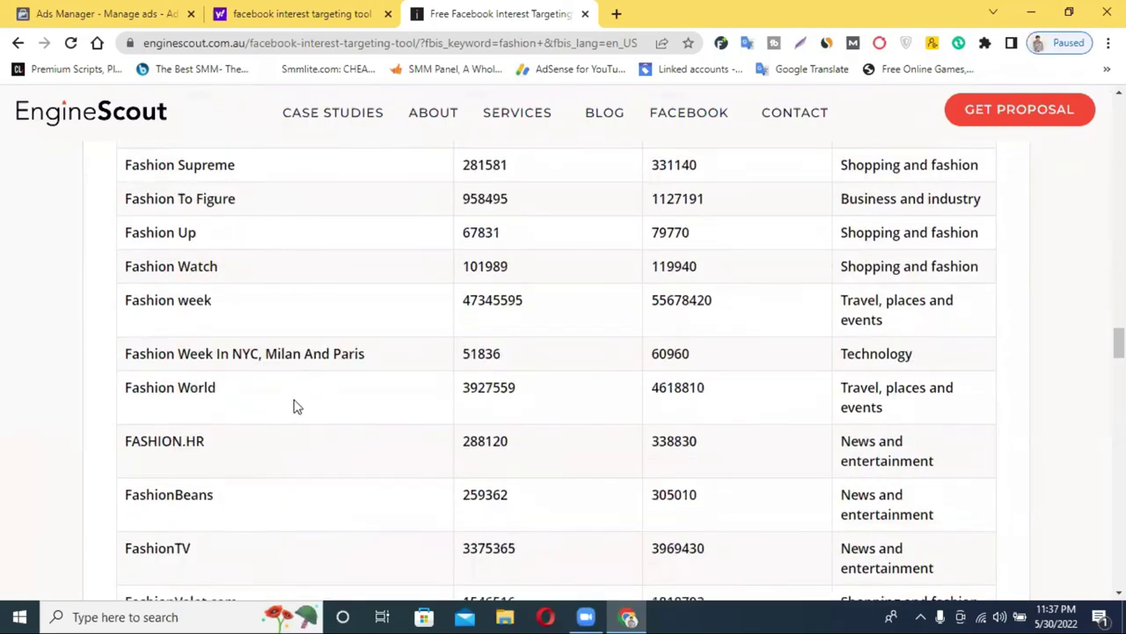
scroll(282, 392, down, 18)
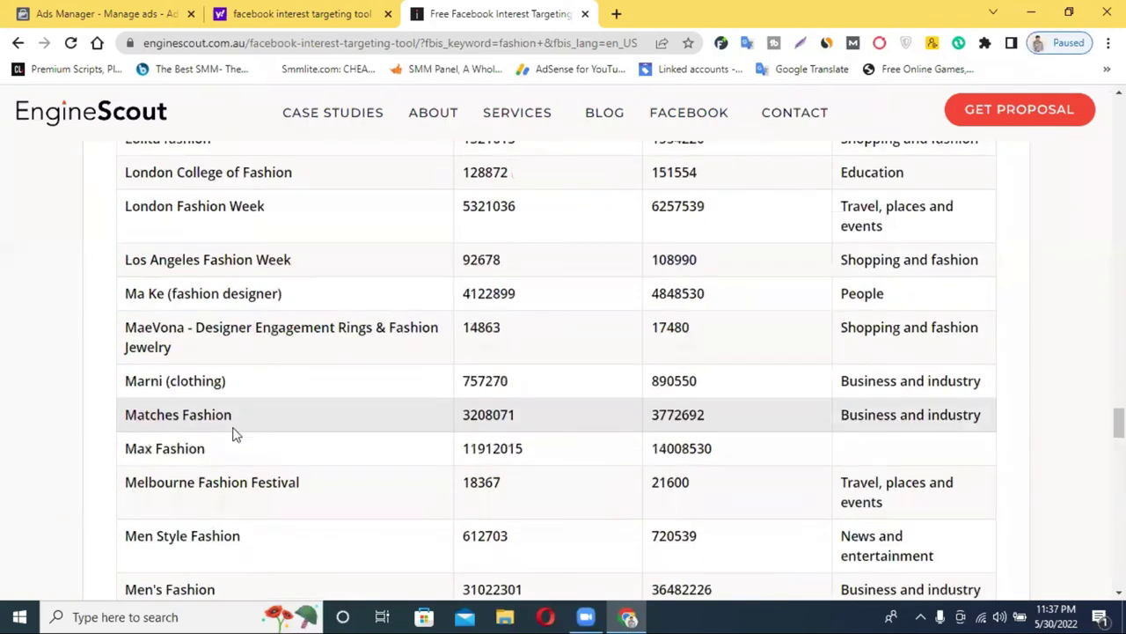
scroll(238, 419, up, 4)
triple_click(195, 348)
right_click(195, 348)
click(263, 359)
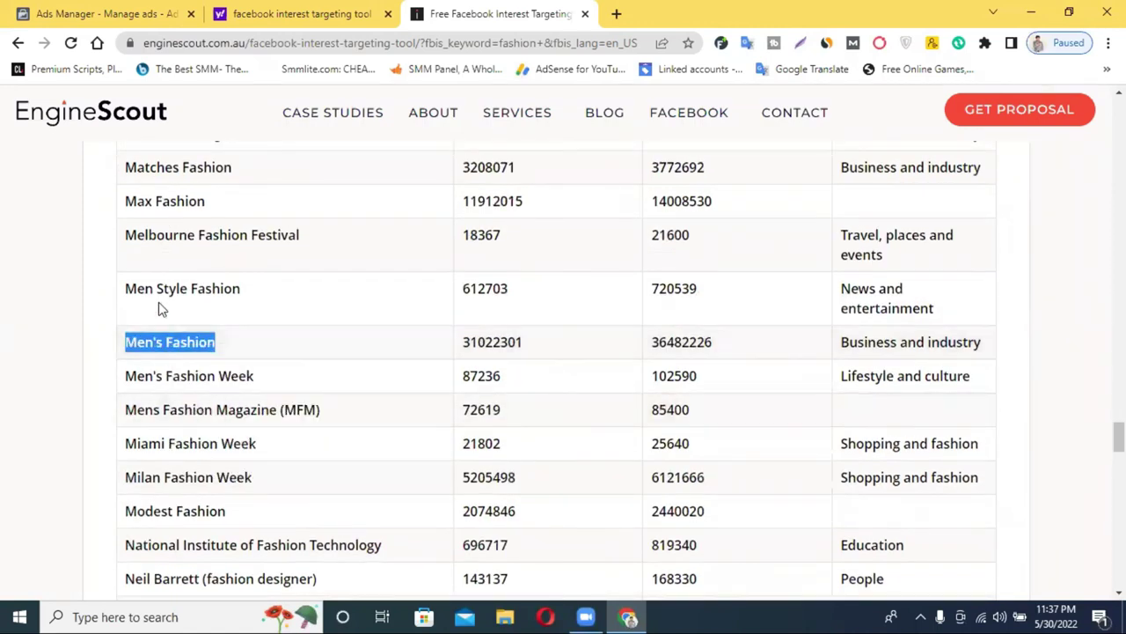
- Look through the remaining fashion keywords to the end of the Engine Scout results table
scroll(352, 329, down, 15)
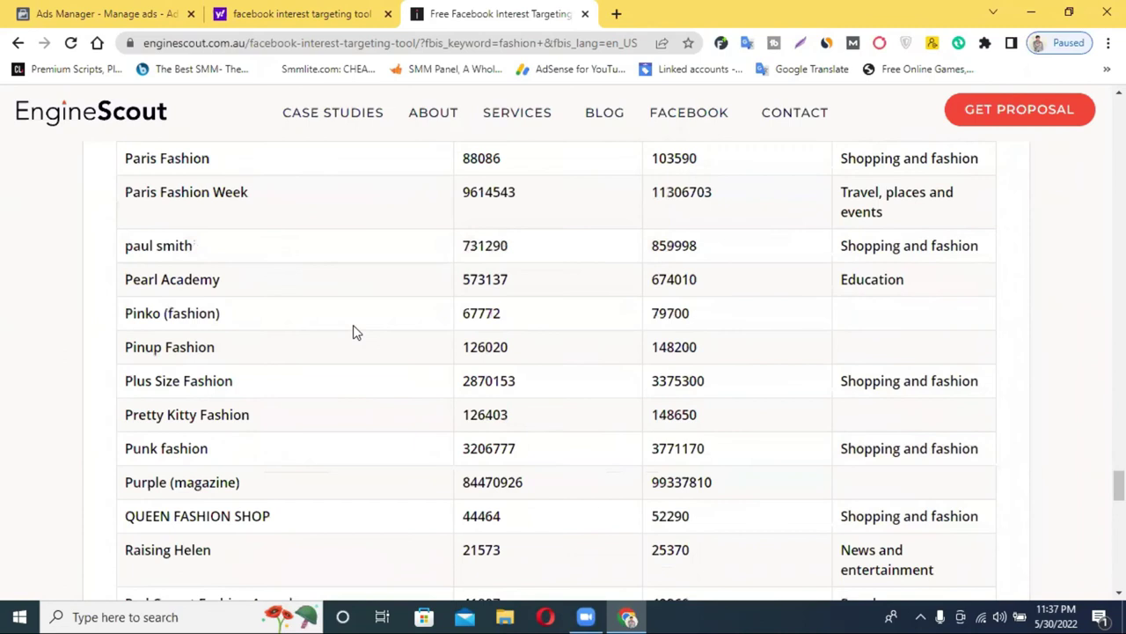
scroll(353, 325, down, 10)
scroll(354, 329, up, 1)
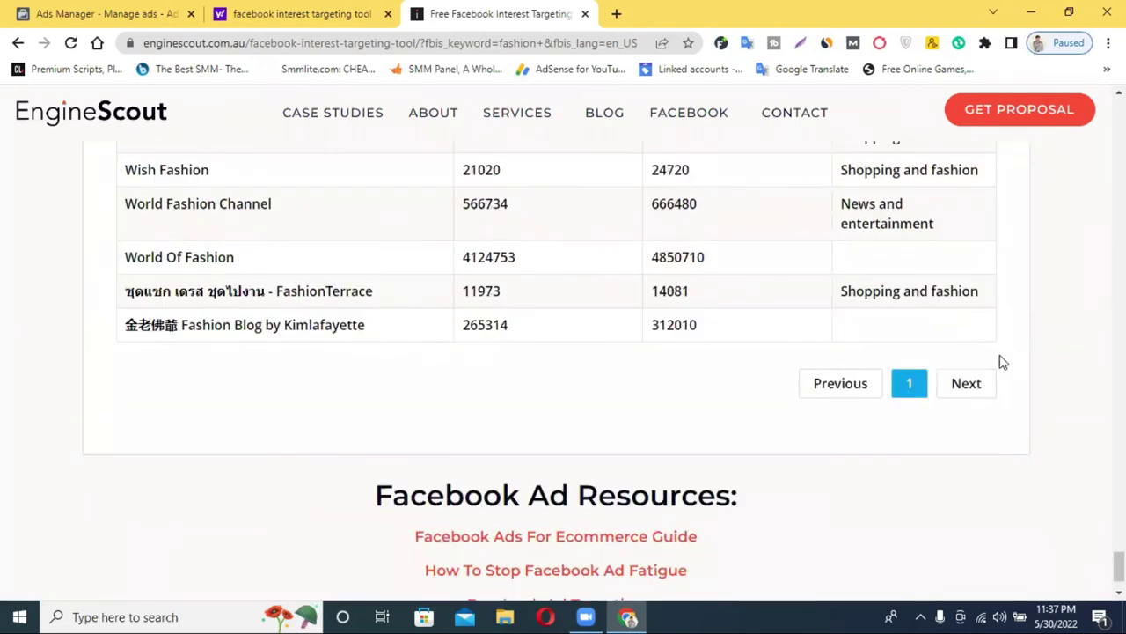
scroll(625, 348, up, 15)
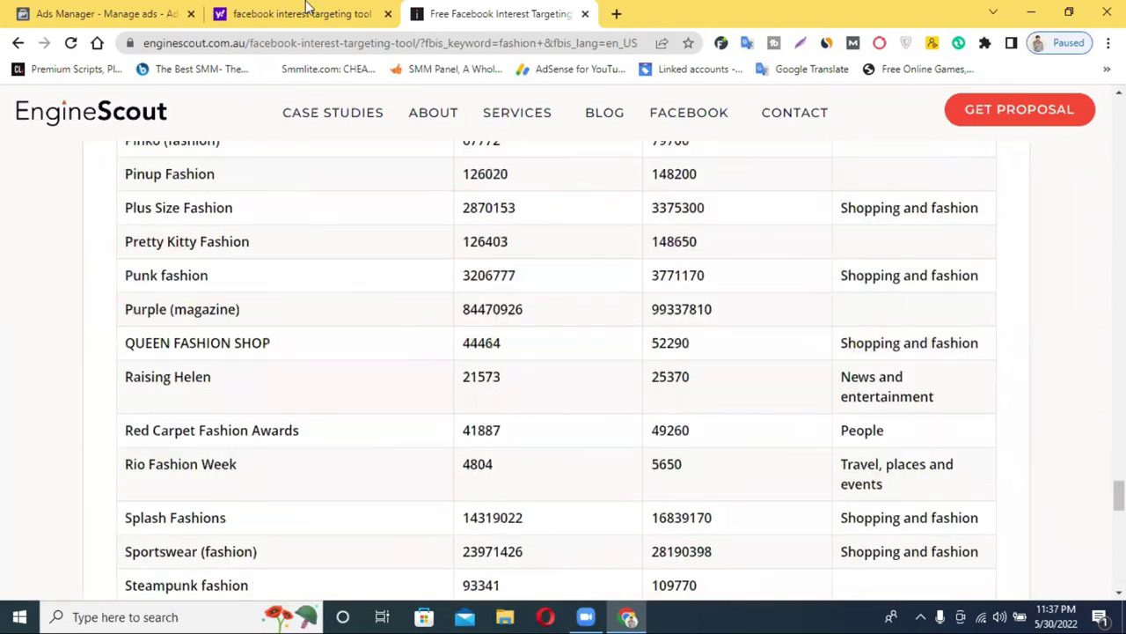
- Switch to Ads Manager and add Bengali and English (US) as the ad set's audience languages
click(132, 7)
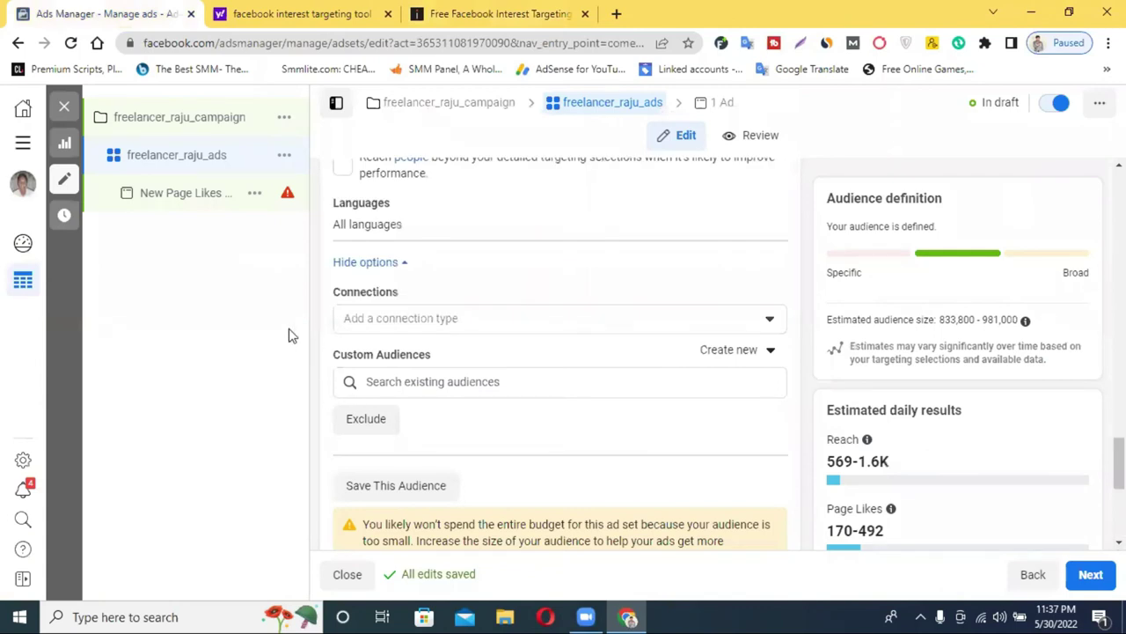
mouse_move(762, 215)
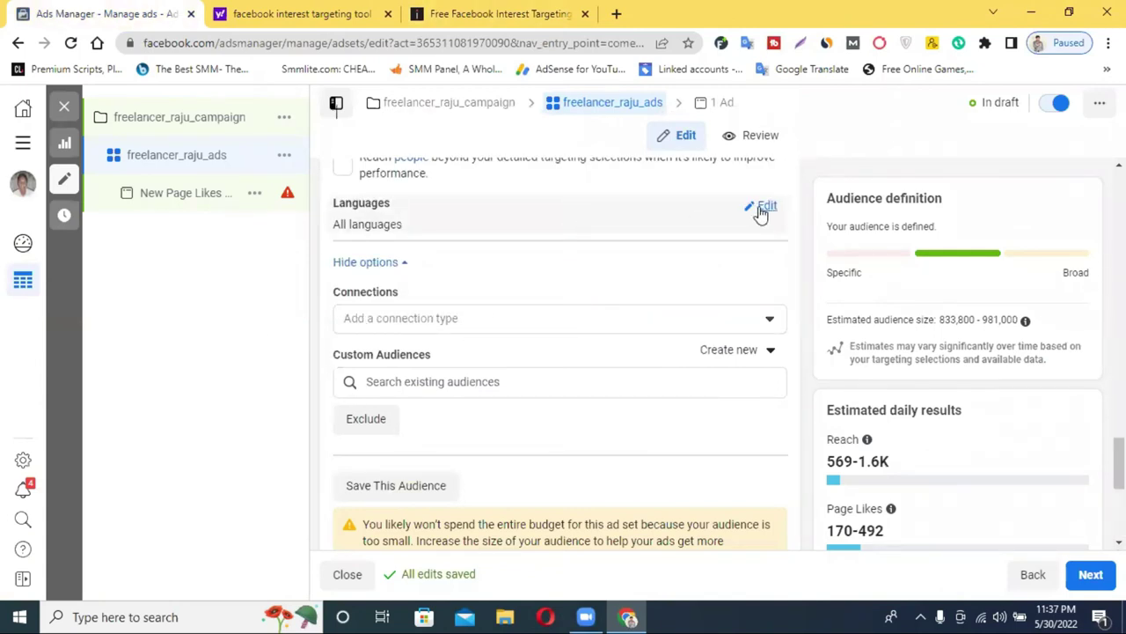
click(762, 214)
click(461, 233)
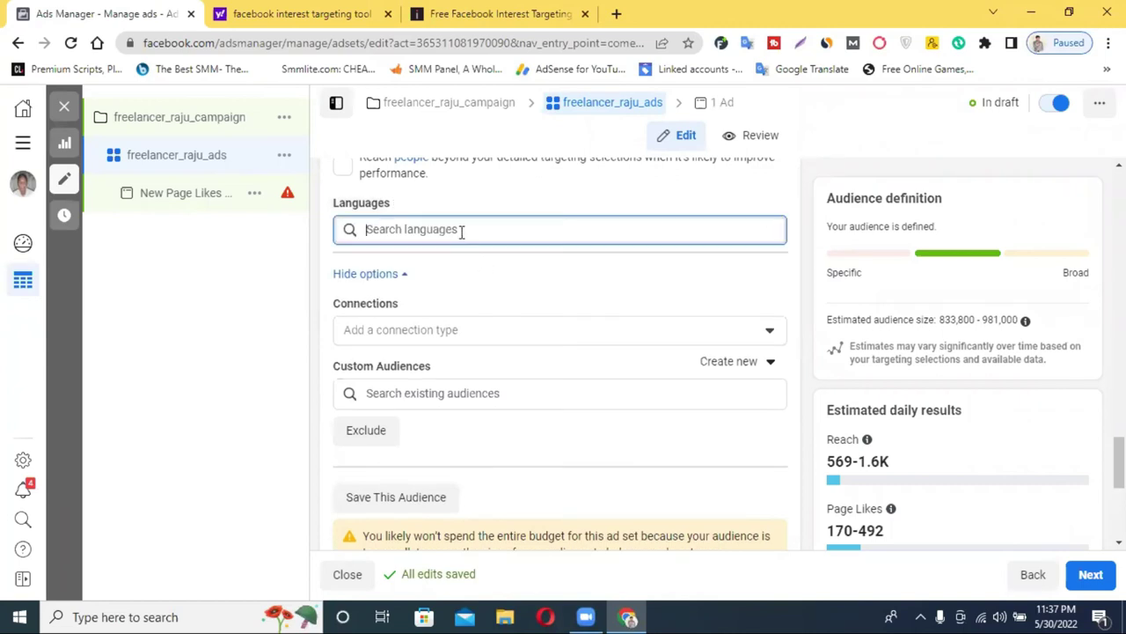
text(ba)
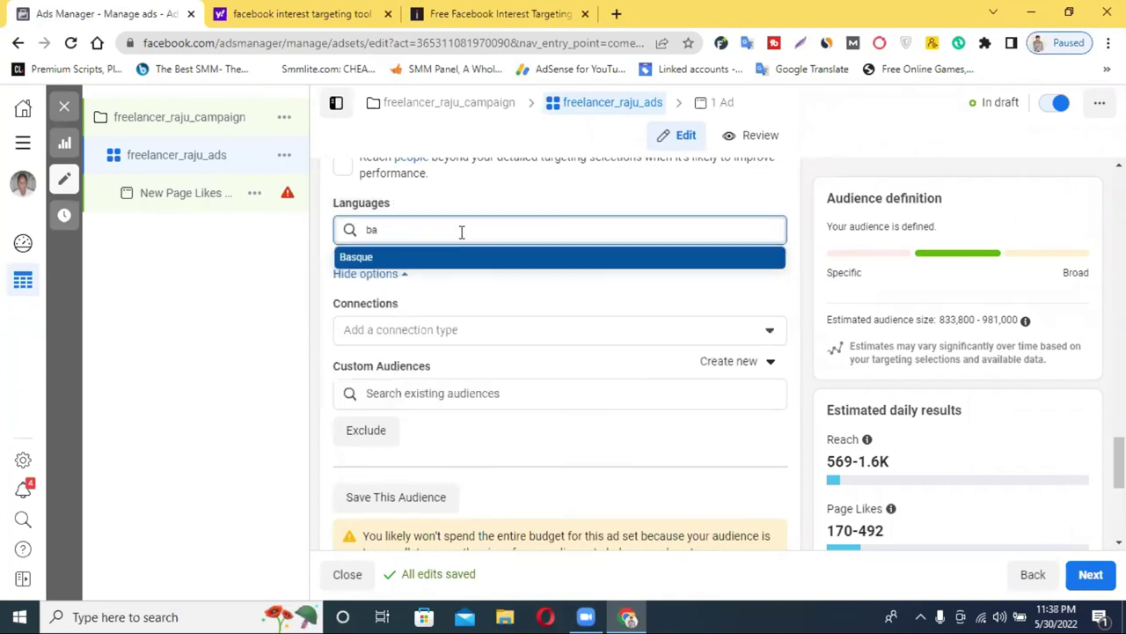
text(r)
key(BackSpace)
text(eng)
click(414, 264)
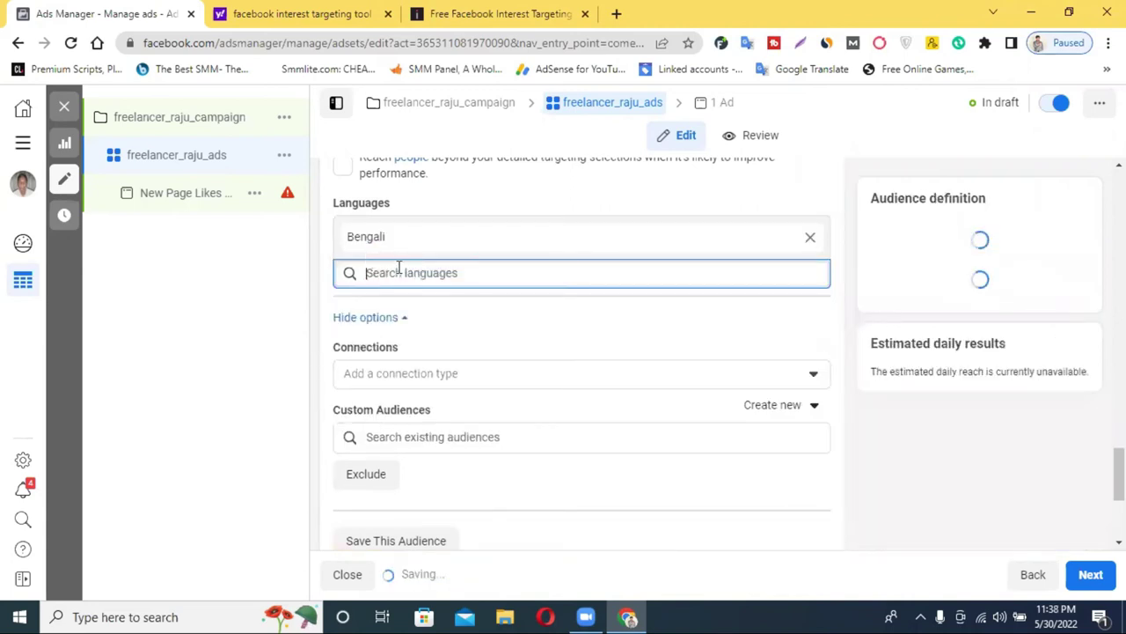
text(en)
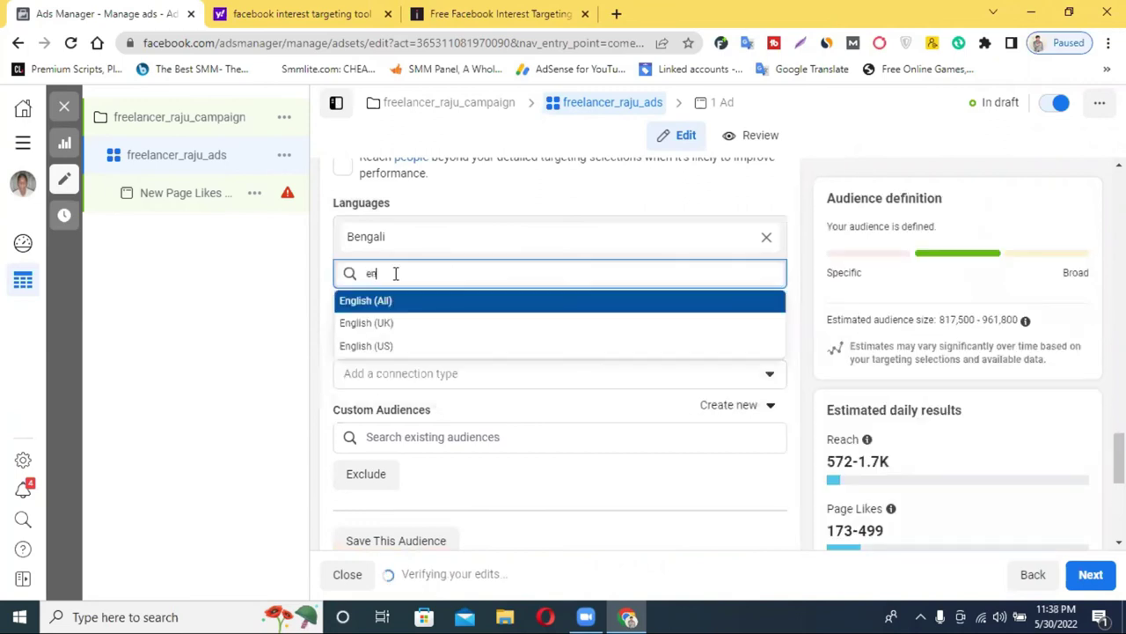
click(415, 345)
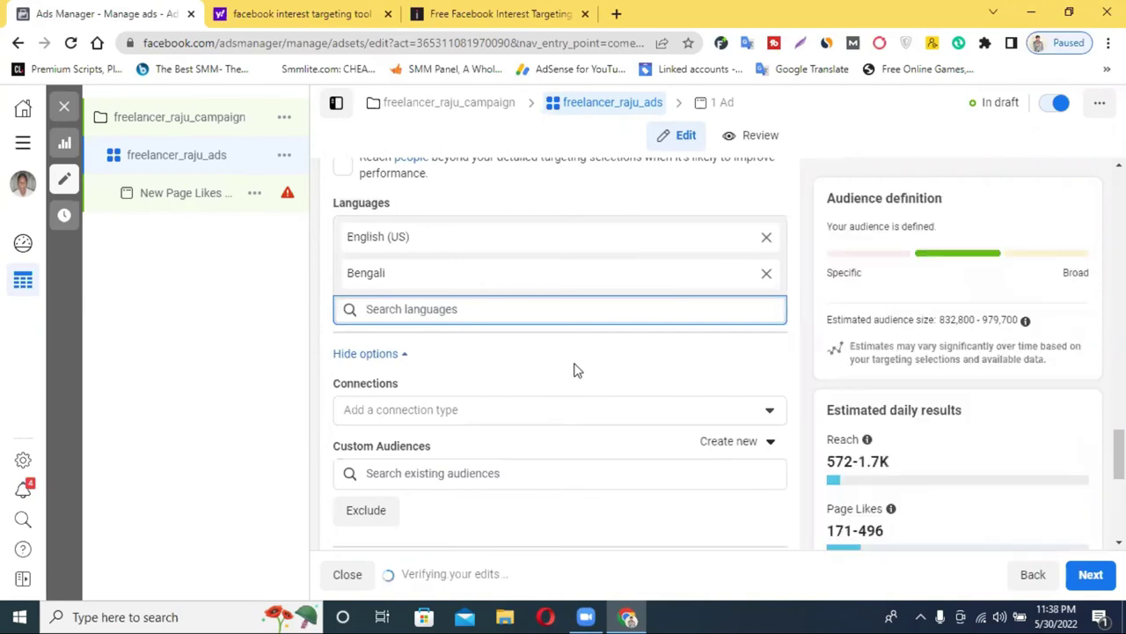
- Review the ad set's targeting from location and interests through the new custom audience choices to the placement settings
scroll(442, 365, up, 5)
scroll(442, 367, down, 10)
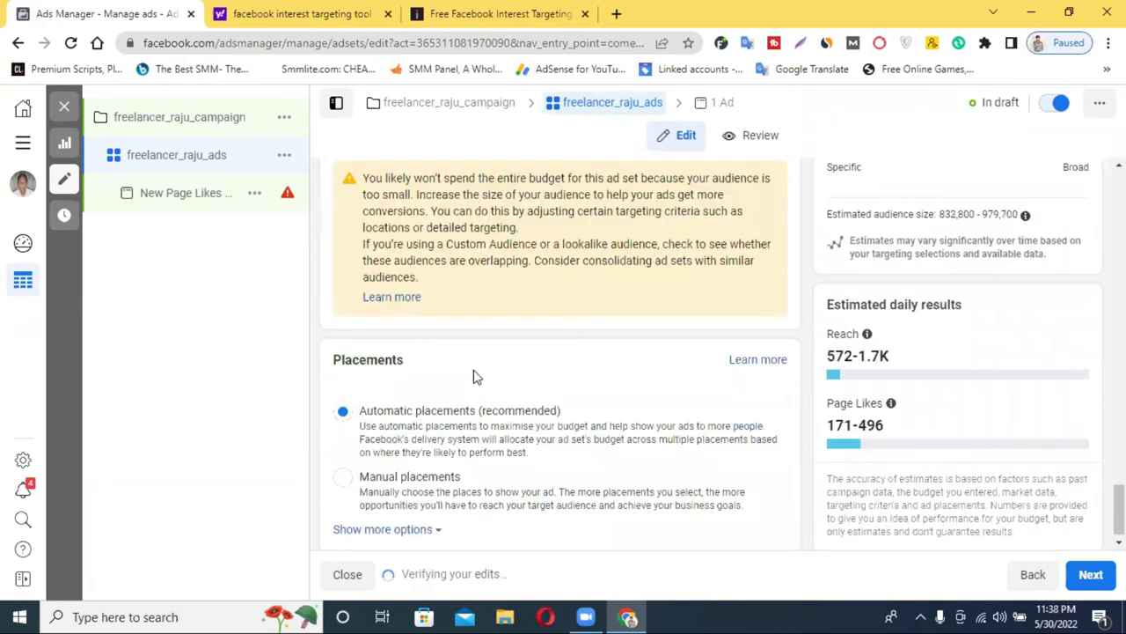
scroll(618, 368, up, 6)
scroll(619, 367, up, 10)
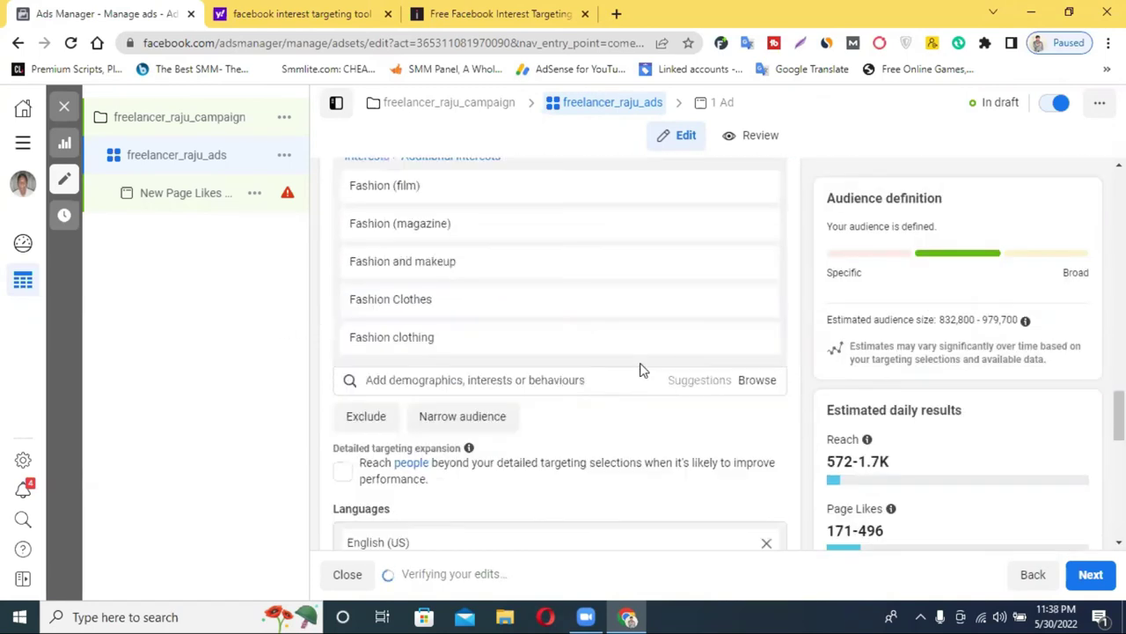
scroll(532, 350, up, 3)
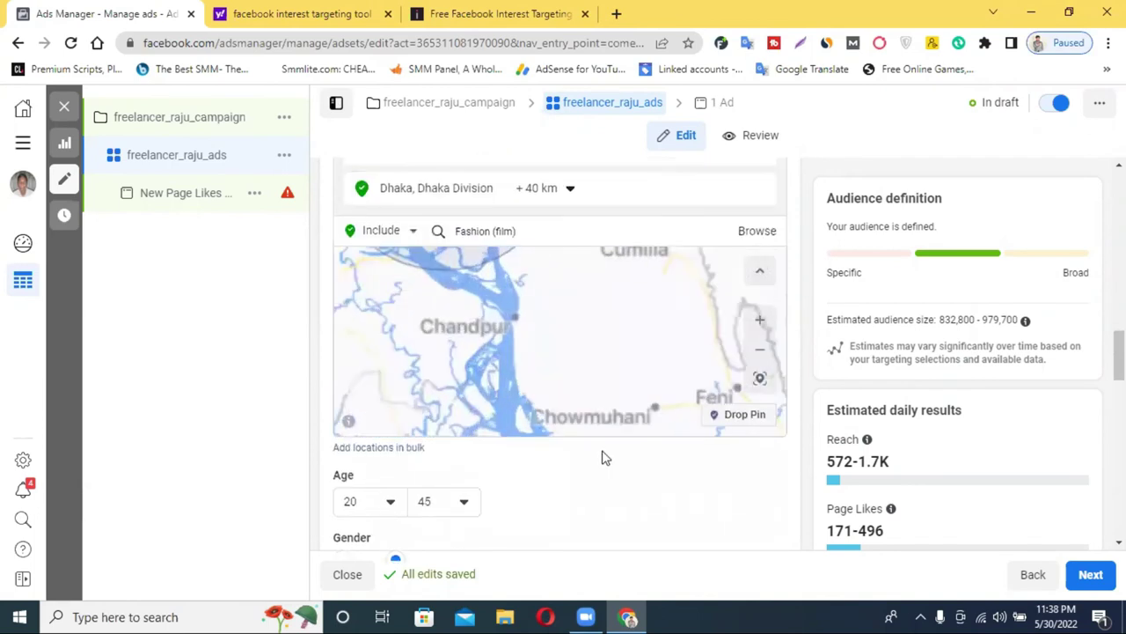
scroll(601, 455, down, 8)
scroll(652, 475, down, 3)
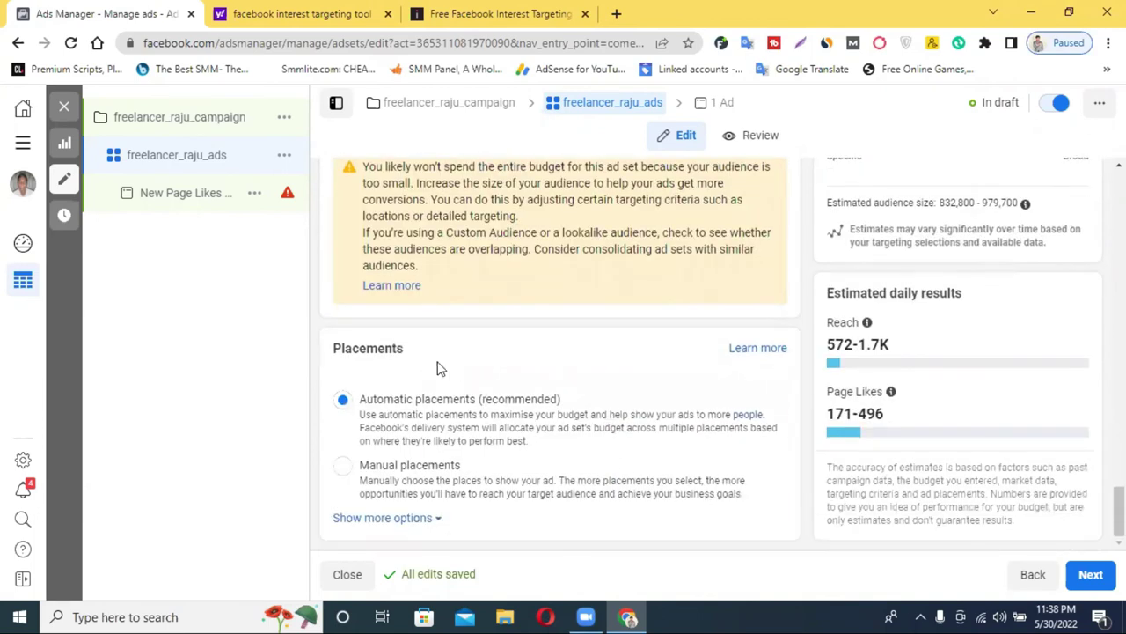
scroll(453, 363, up, 1)
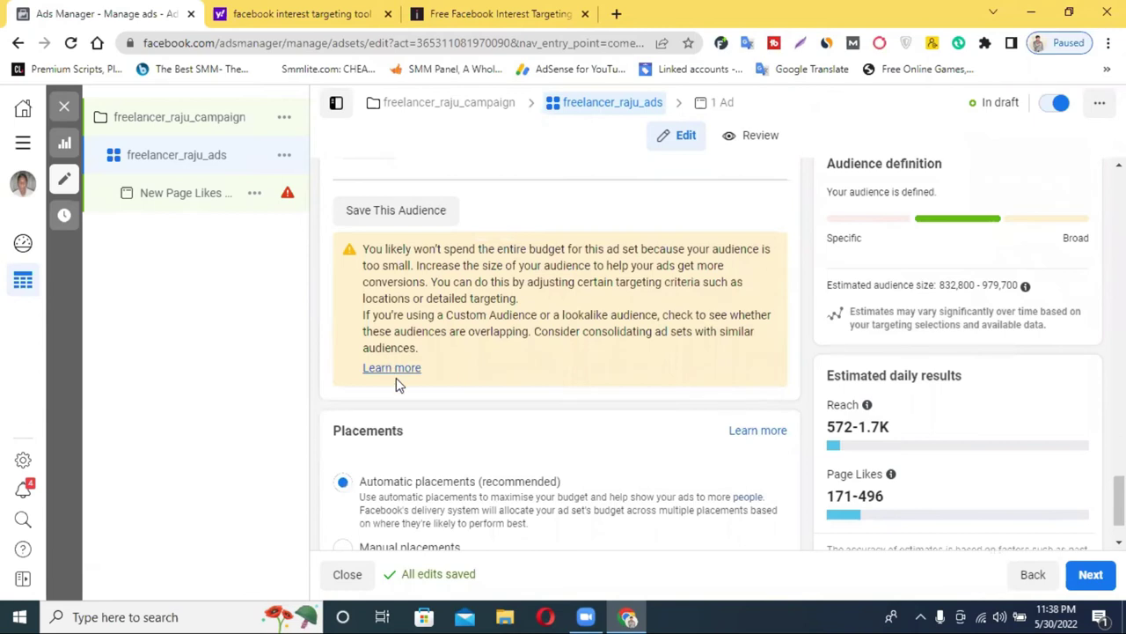
scroll(444, 372, up, 3)
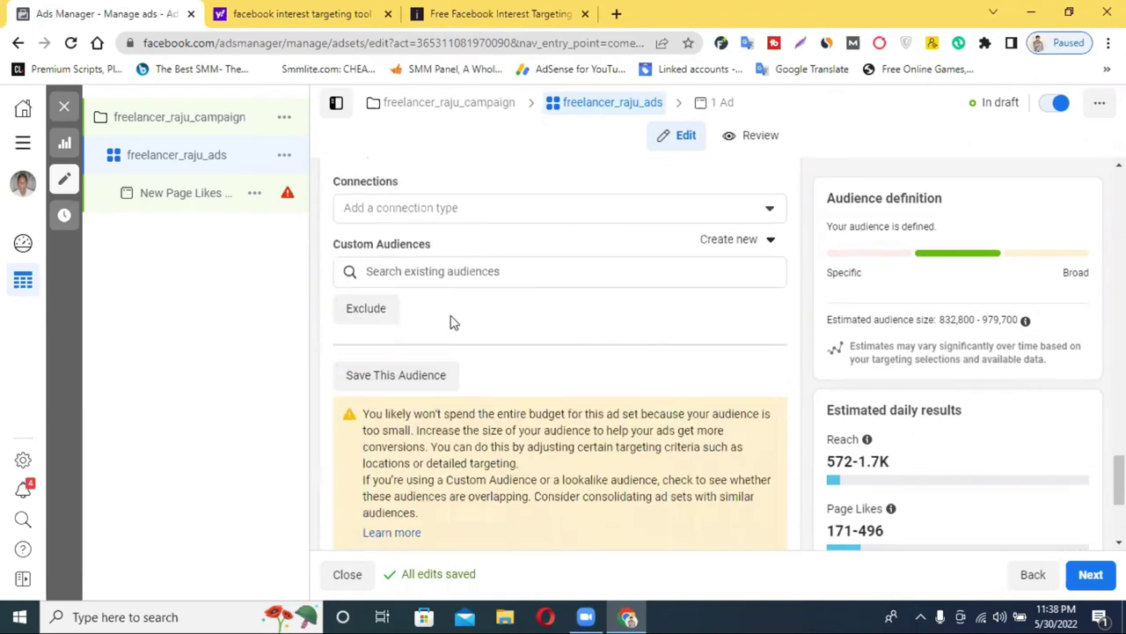
click(751, 326)
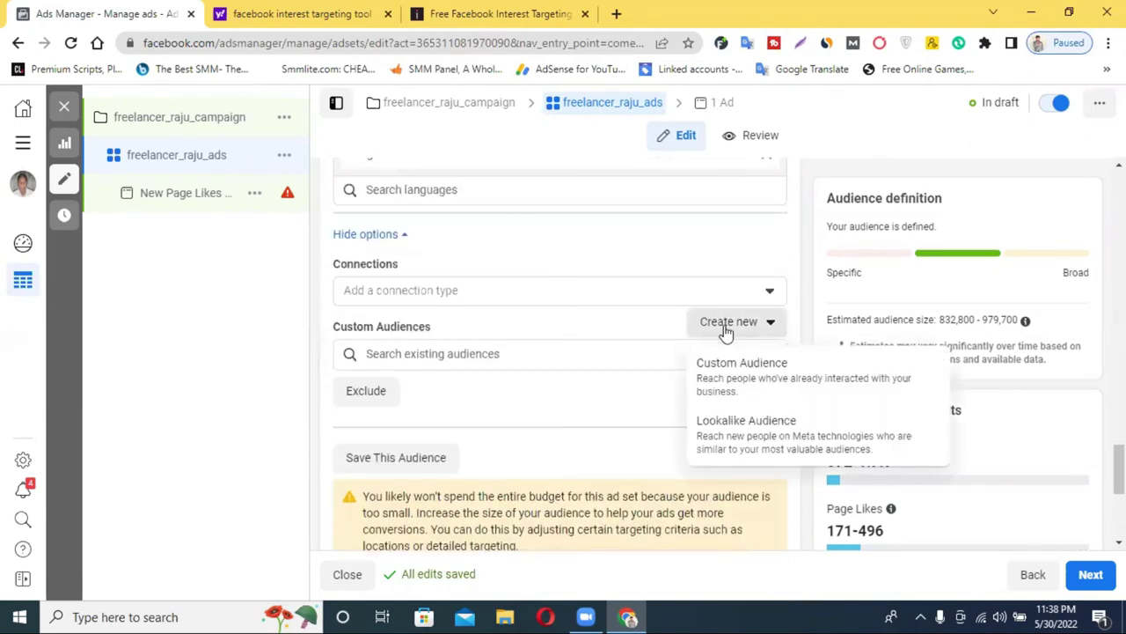
click(730, 329)
scroll(414, 255, down, 2)
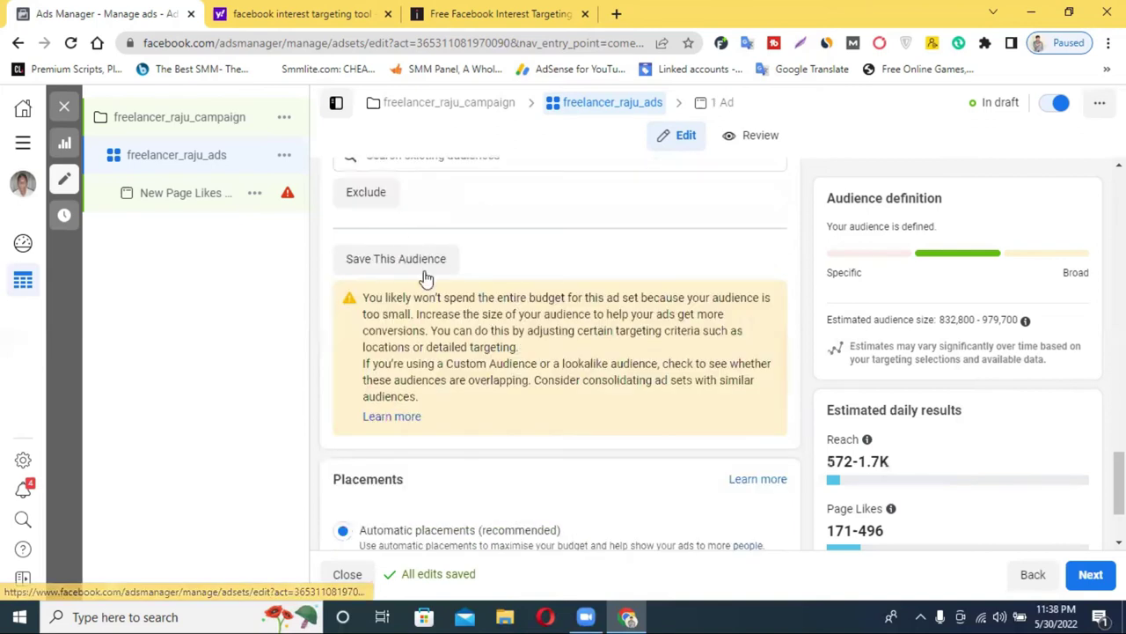
scroll(418, 369, down, 1)
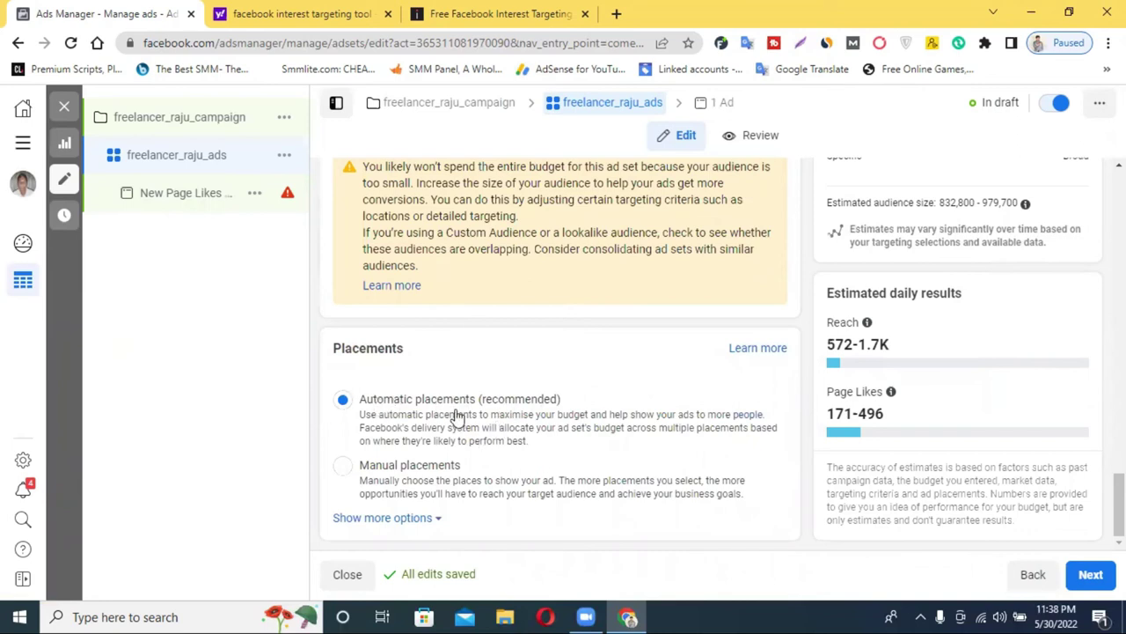
- Continue to the ad level and rename the ad with the name prefix shared by the campaign and ad set
click(1096, 575)
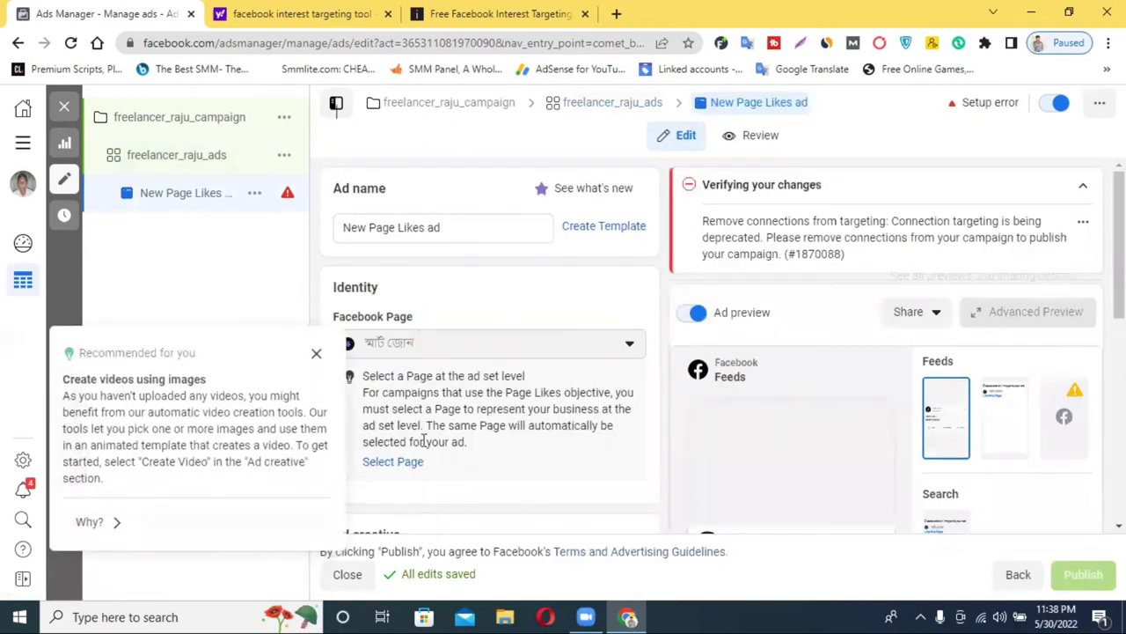
click(316, 353)
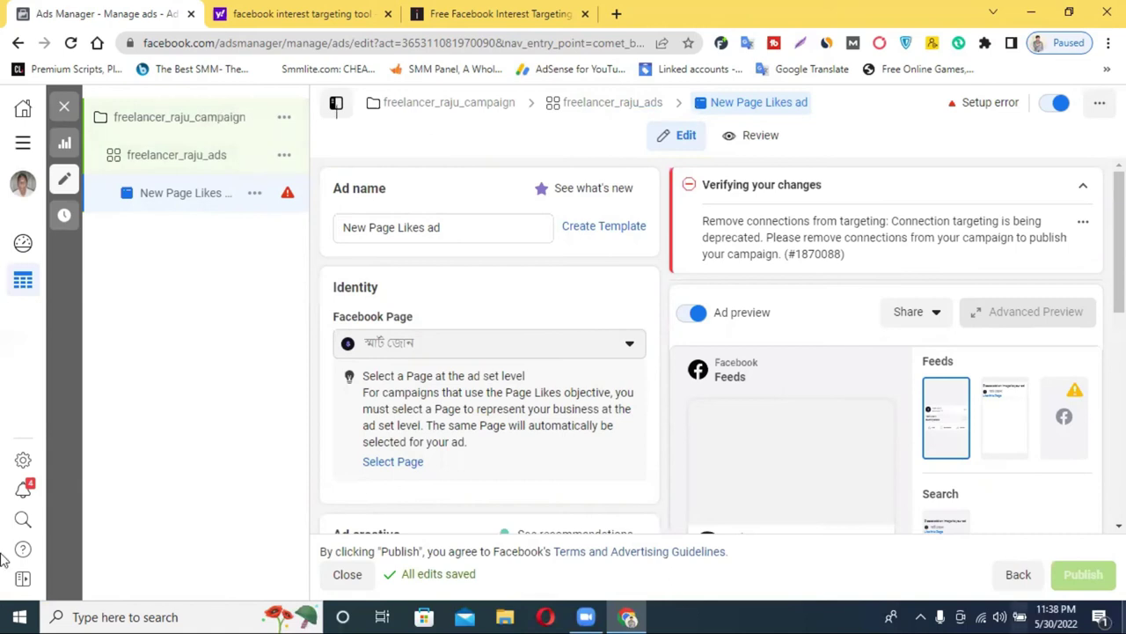
triple_click(476, 225)
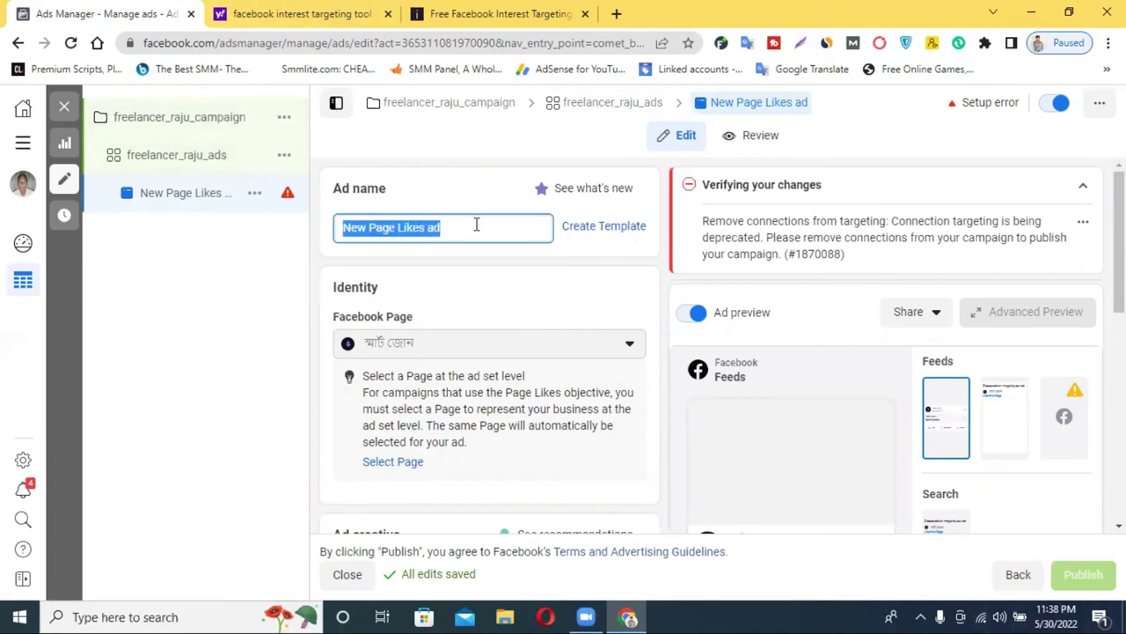
text(fr)
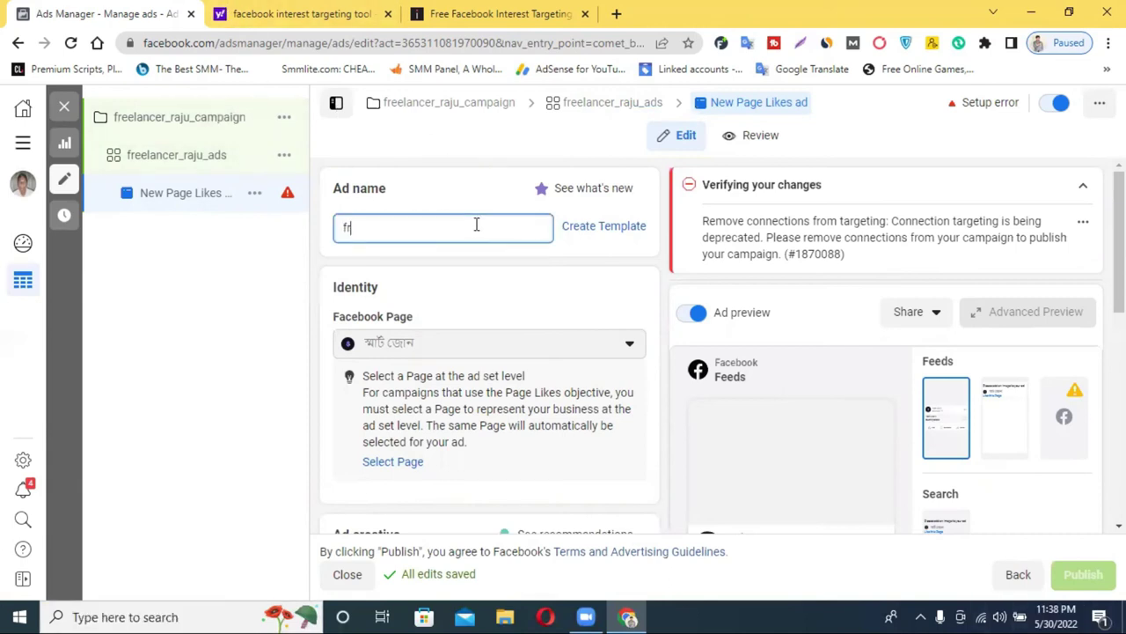
text(eee)
key(BackSpace)
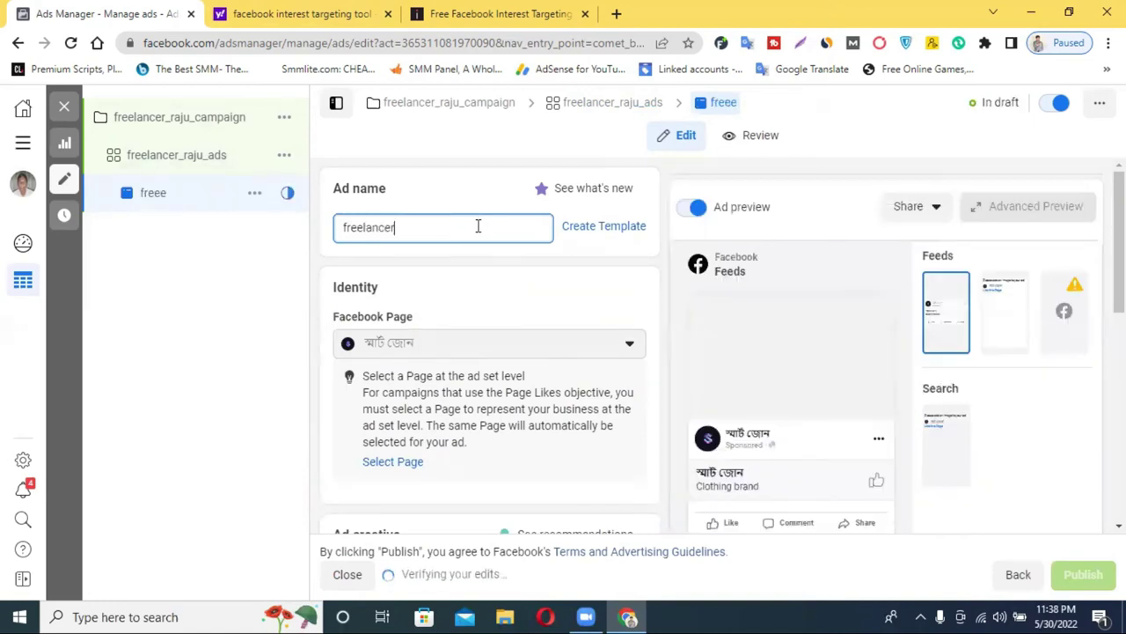
text(lancer raju)
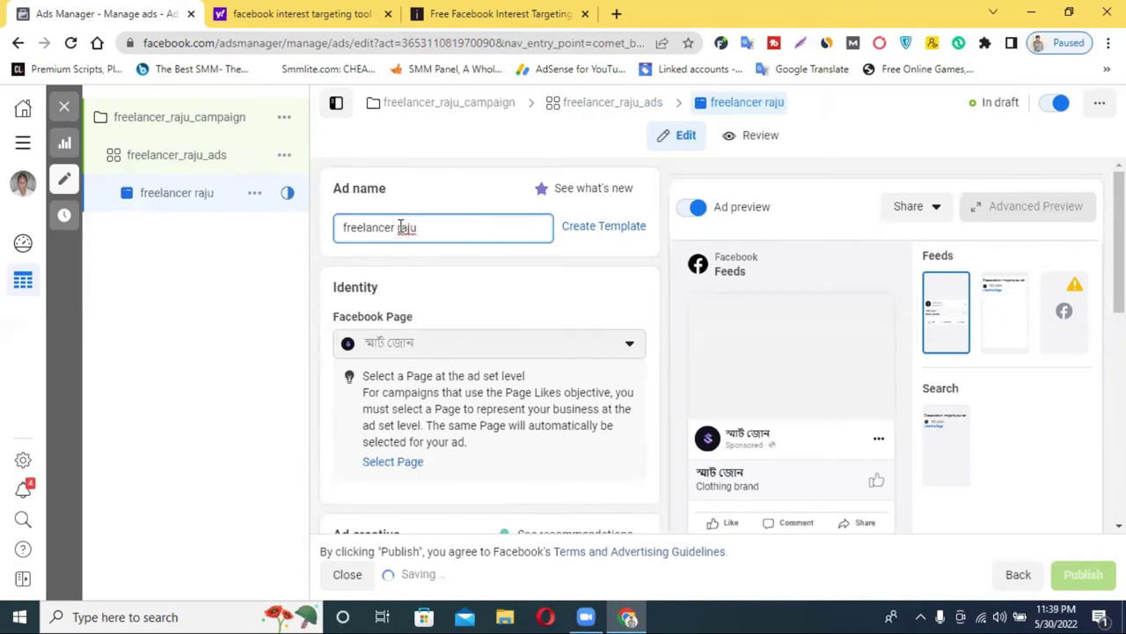
key(BackSpace)
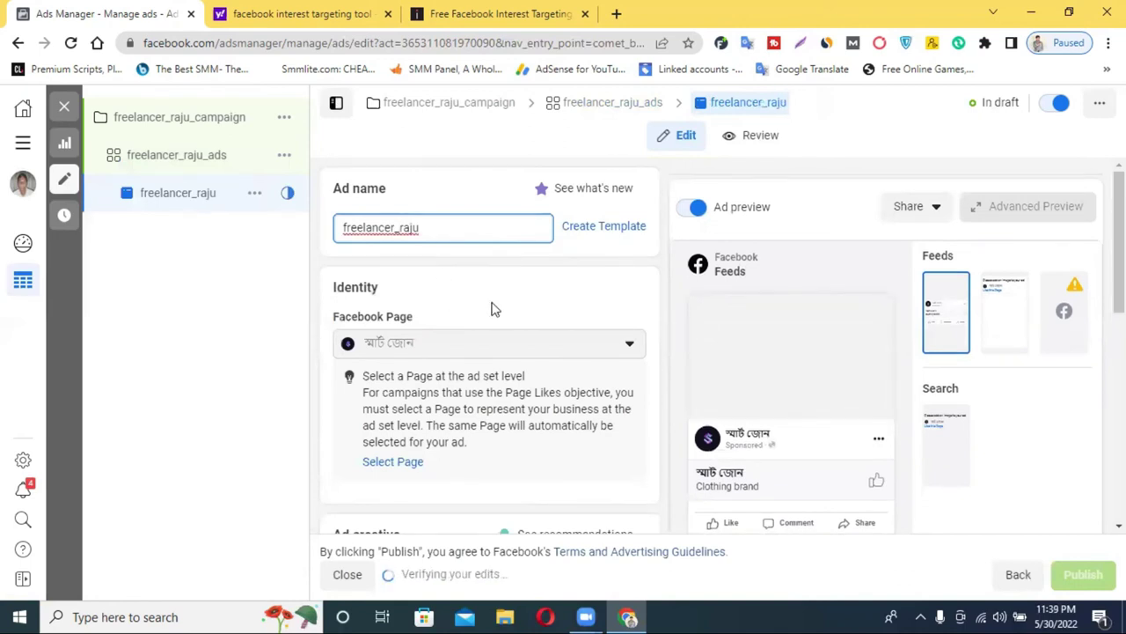
- Examine the ad's Facebook Page identity and the media and primary text options of its ad creative
scroll(485, 313, down, 2)
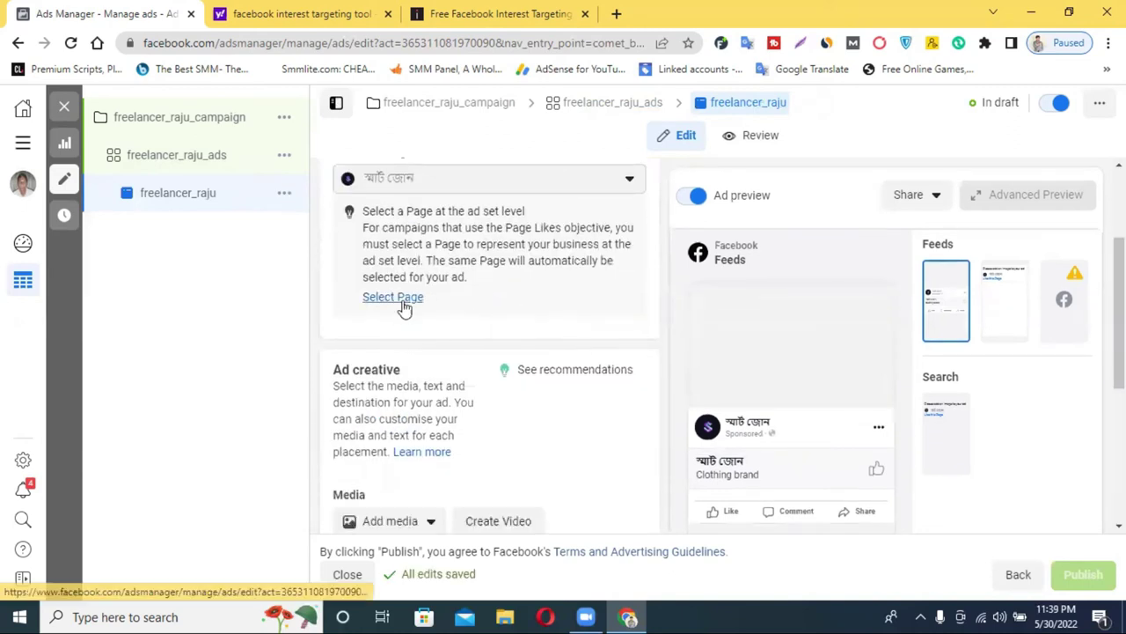
scroll(459, 300, down, 1)
scroll(462, 295, up, 2)
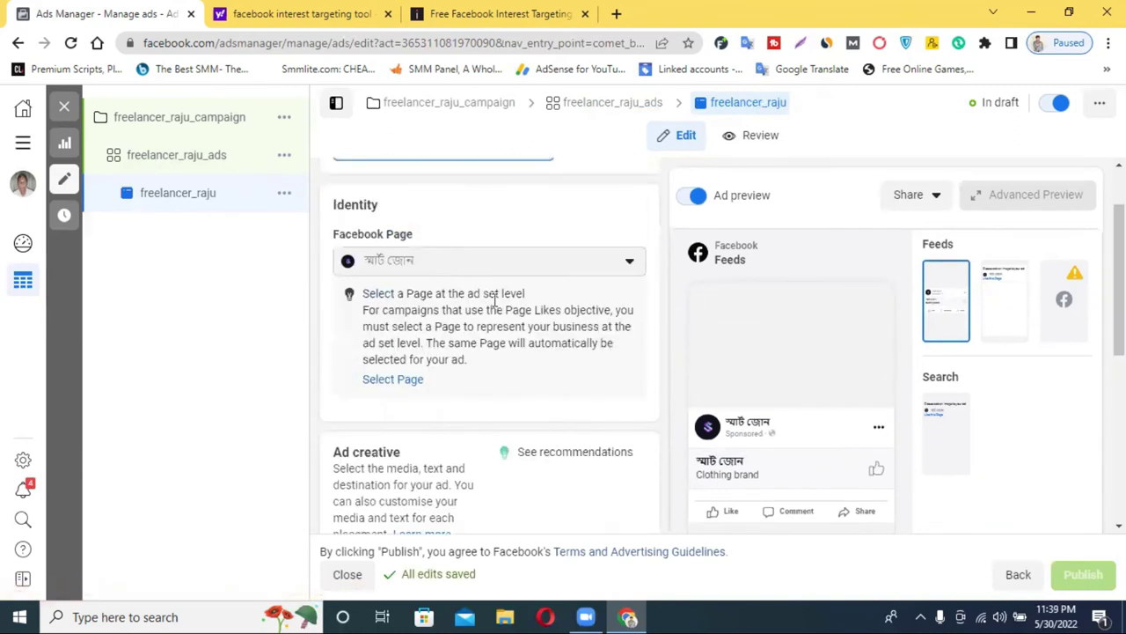
scroll(470, 282, down, 3)
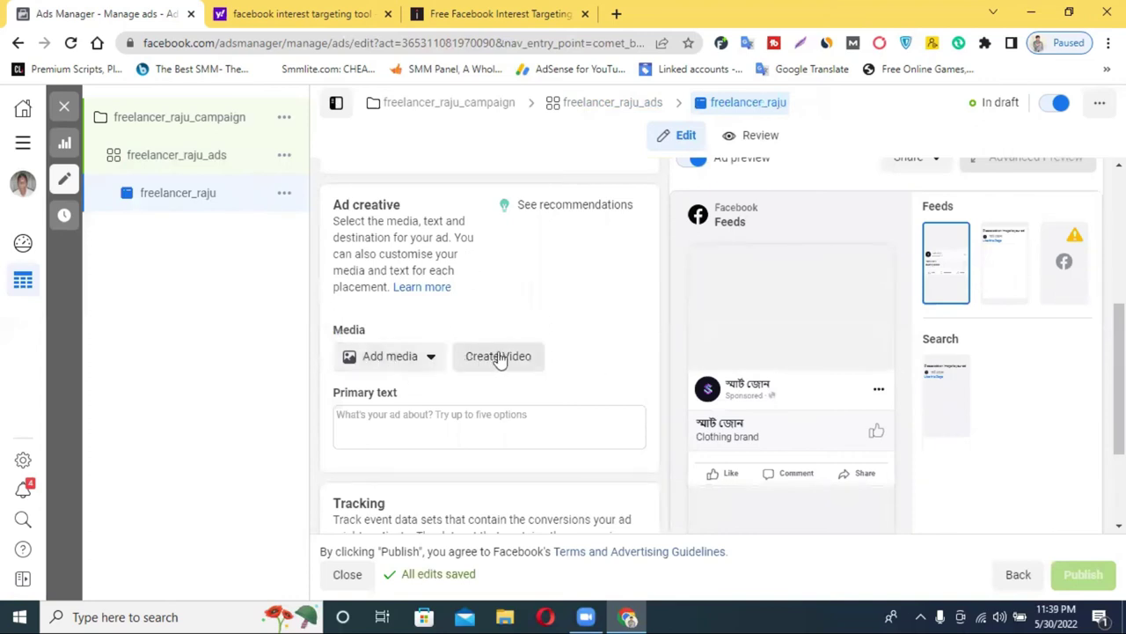
mouse_move(812, 337)
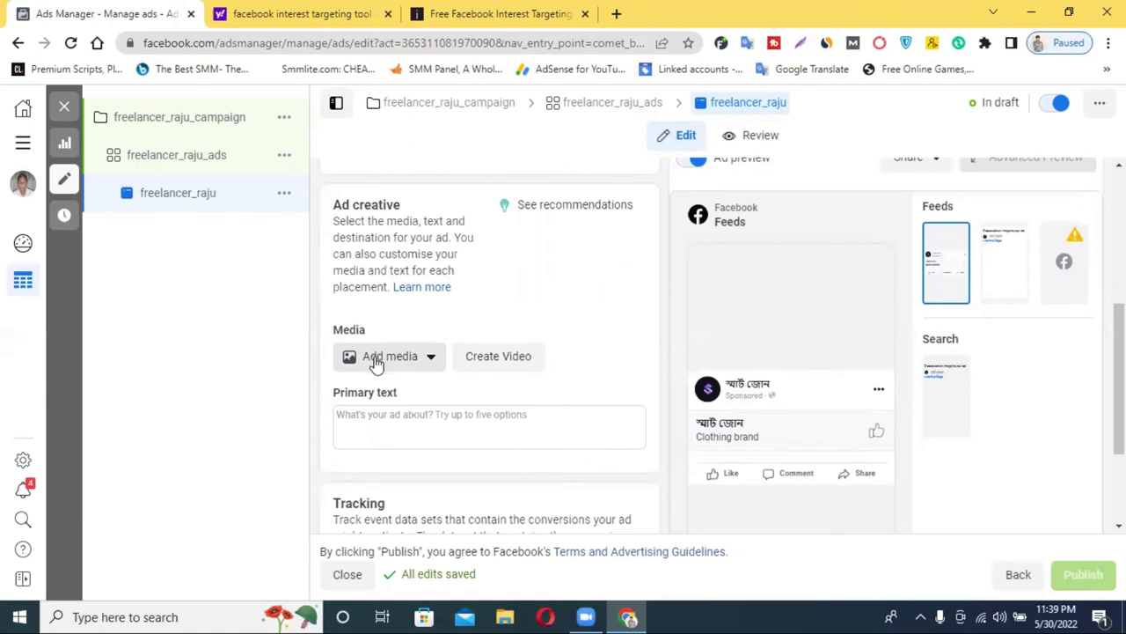
- Close the Engine Scout and interest targeting search tabs, and open Canva in a new tab
click(543, 8)
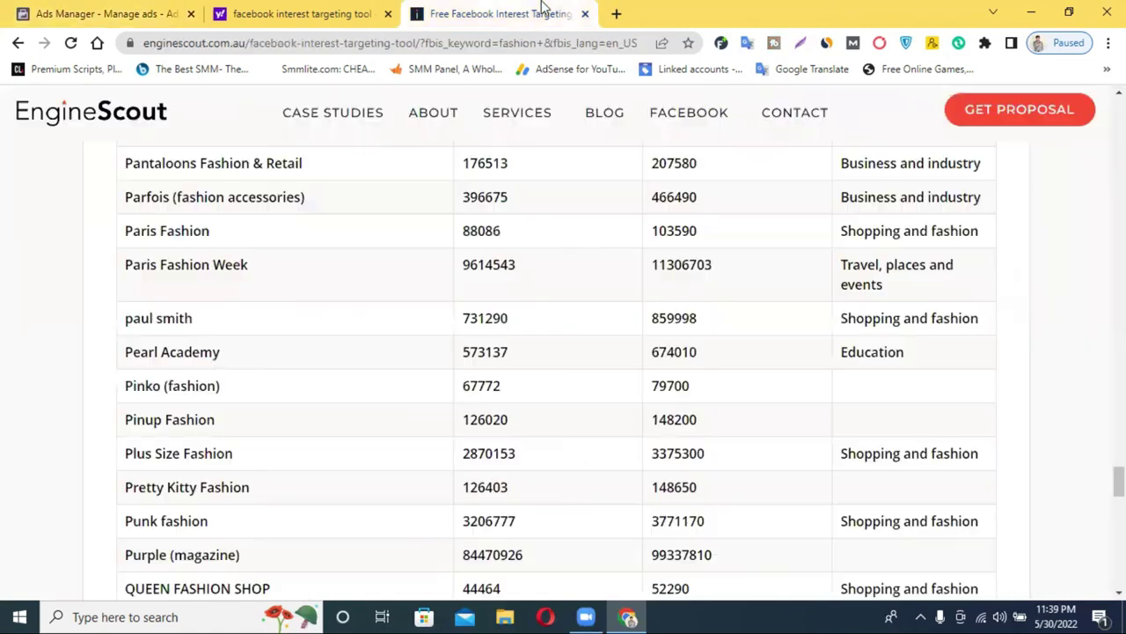
click(586, 14)
click(388, 14)
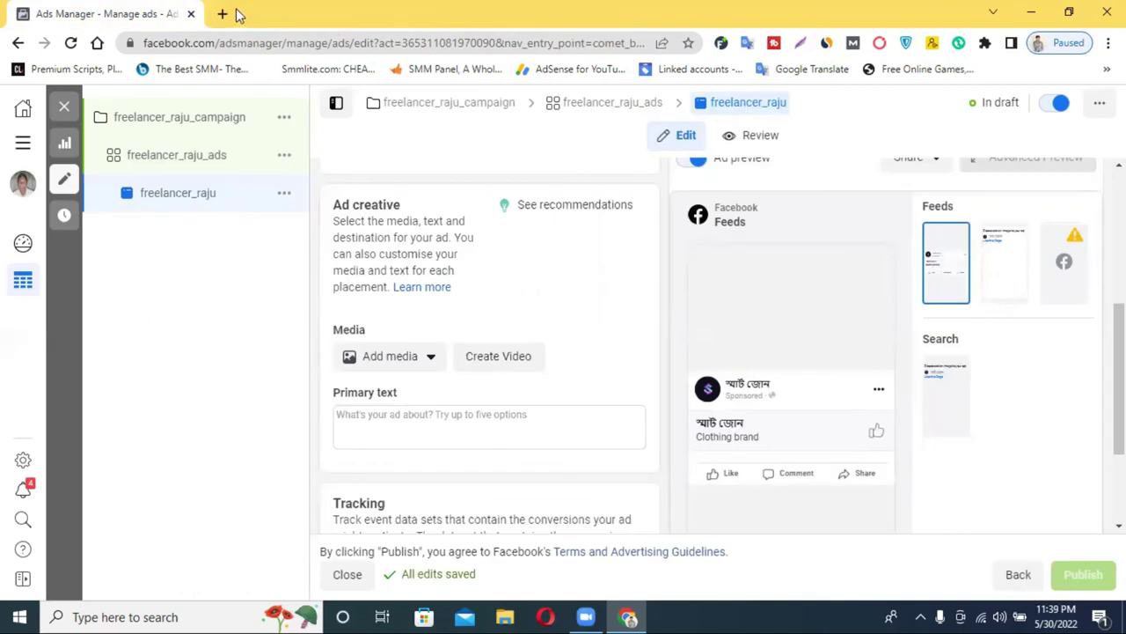
click(222, 13)
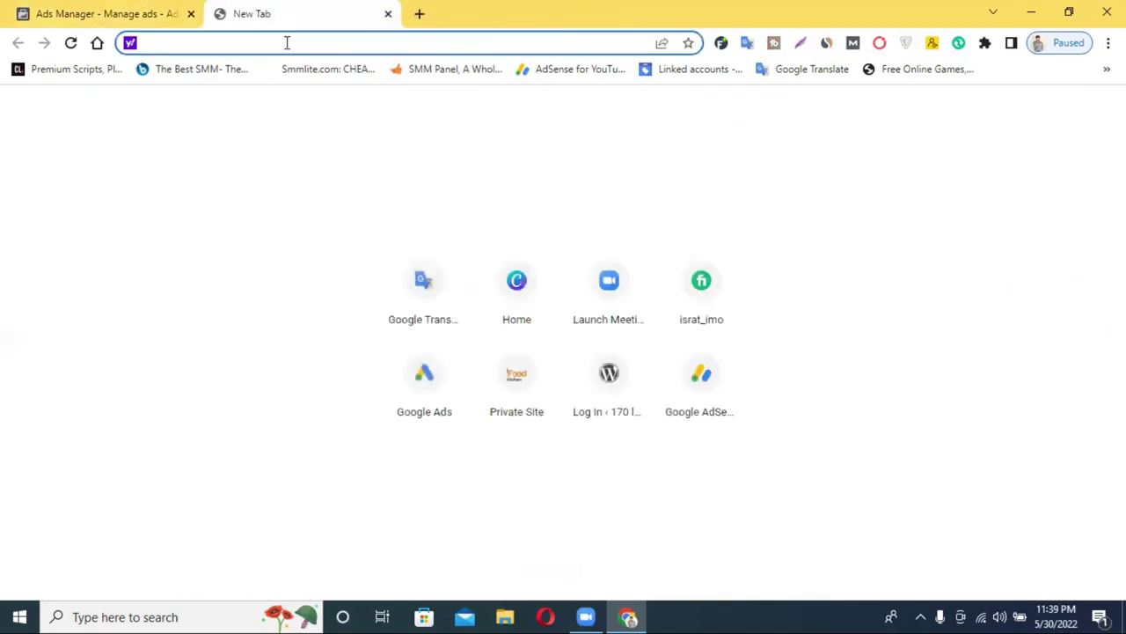
click(493, 292)
click(93, 11)
click(230, 9)
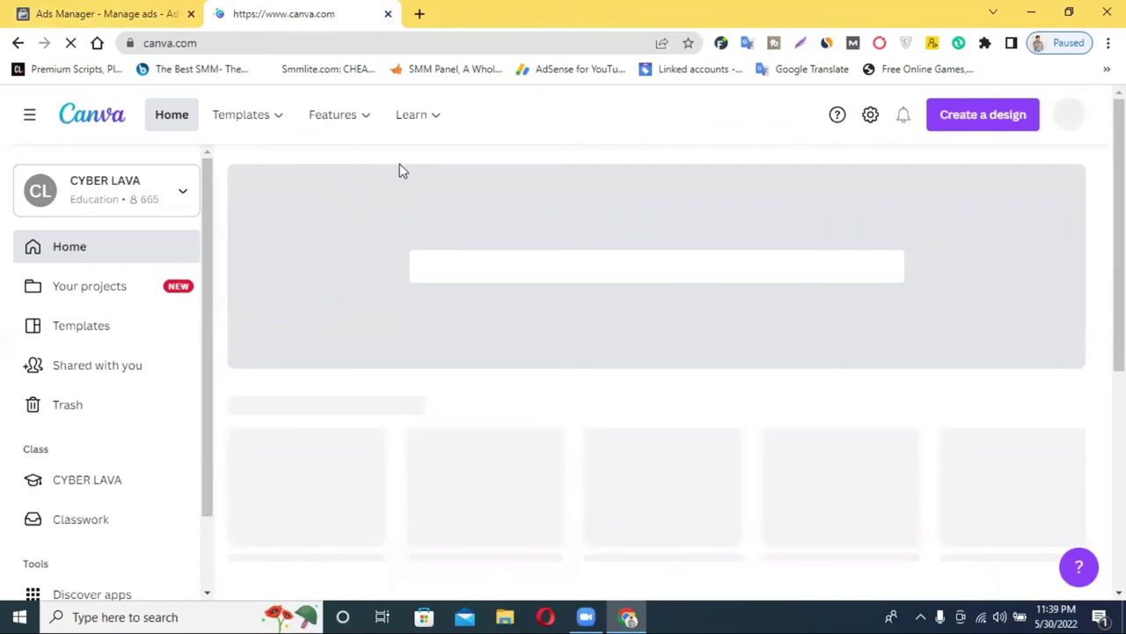
- Open the Instagram Post design titled "পৃথিবীতে সবচাইতে শান্তির ধর্ম হলো ইসলাম" from the recent designs
scroll(810, 321, down, 1)
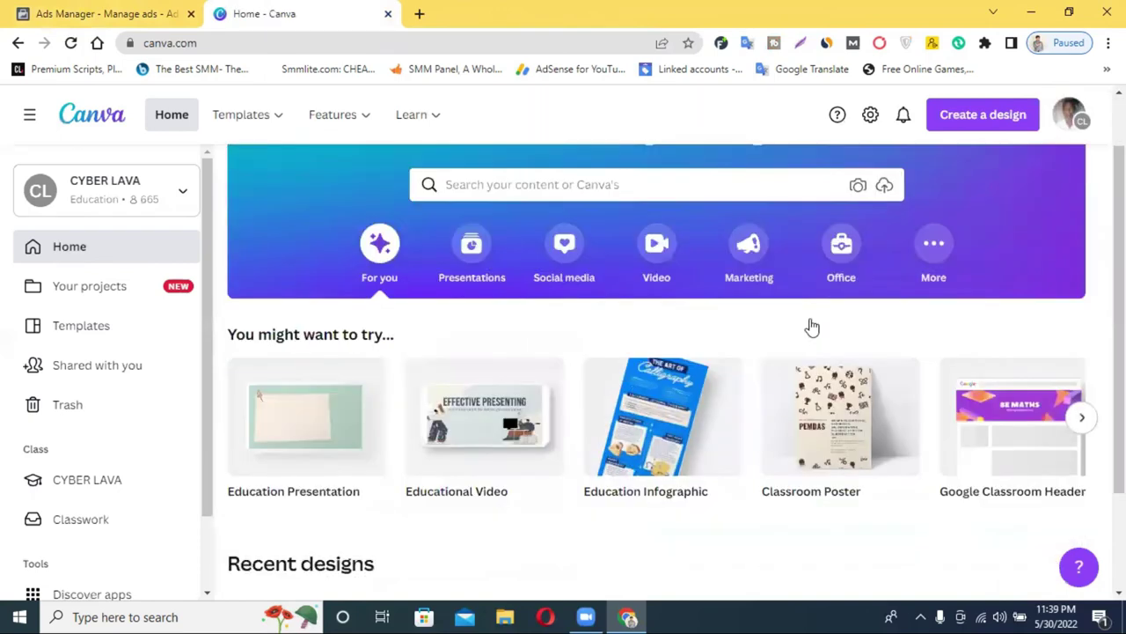
scroll(812, 327, down, 3)
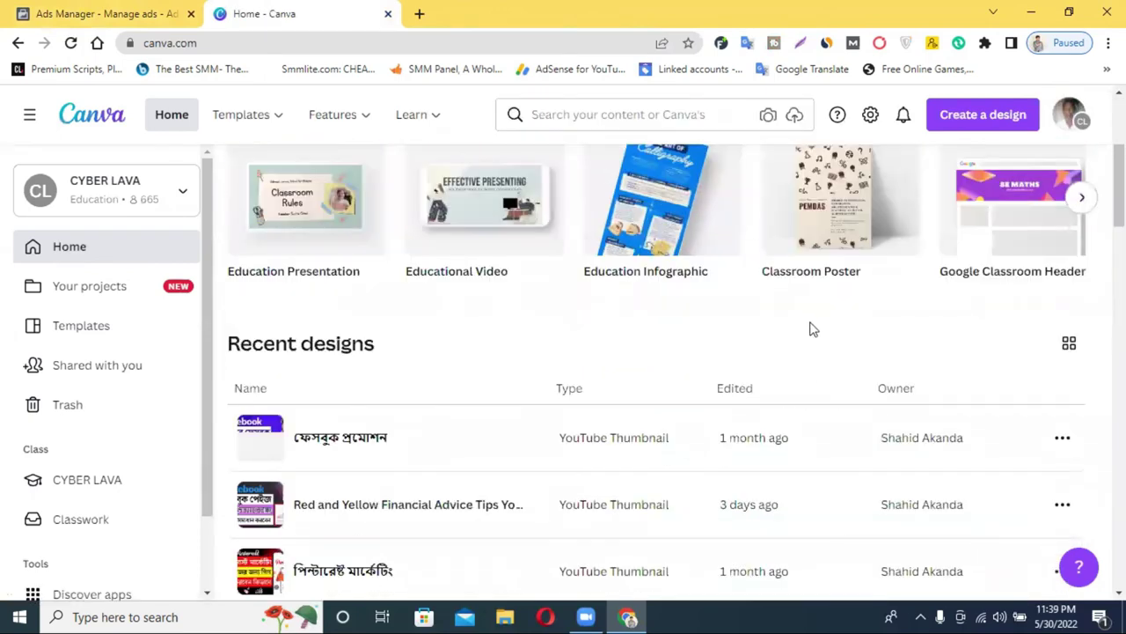
scroll(812, 328, down, 6)
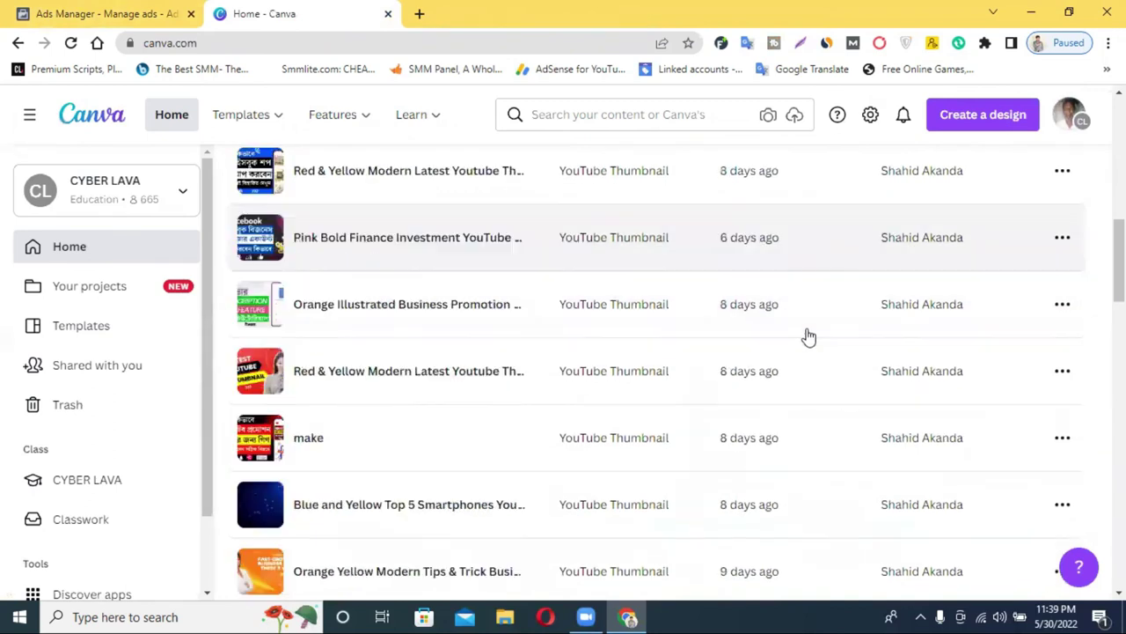
scroll(809, 339, down, 2)
scroll(815, 339, down, 3)
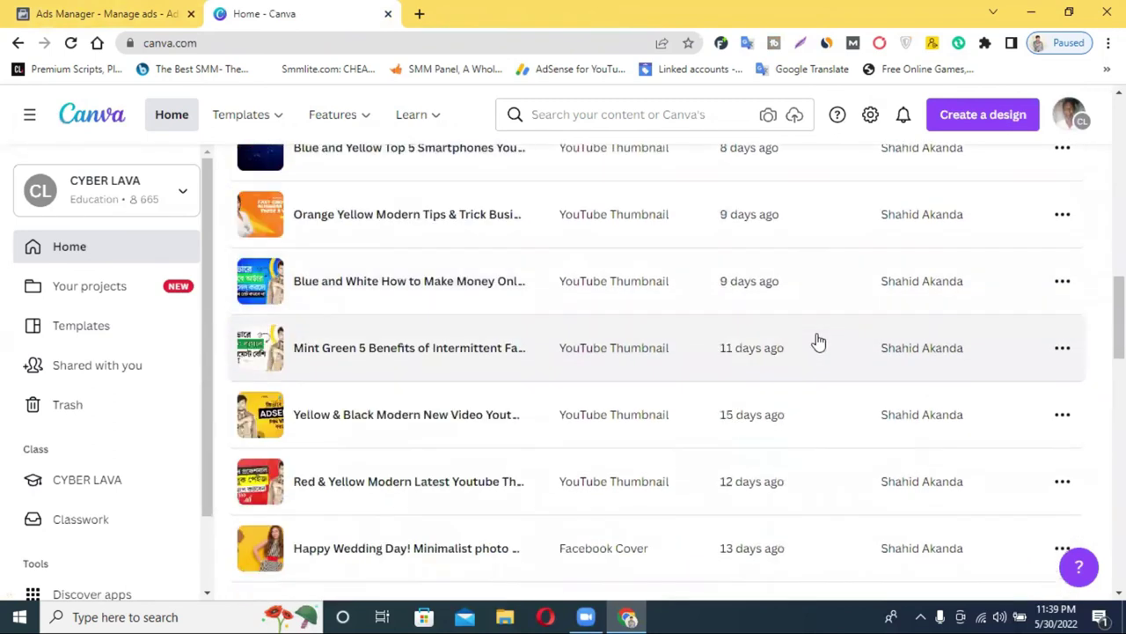
scroll(817, 341, down, 2)
scroll(818, 340, down, 3)
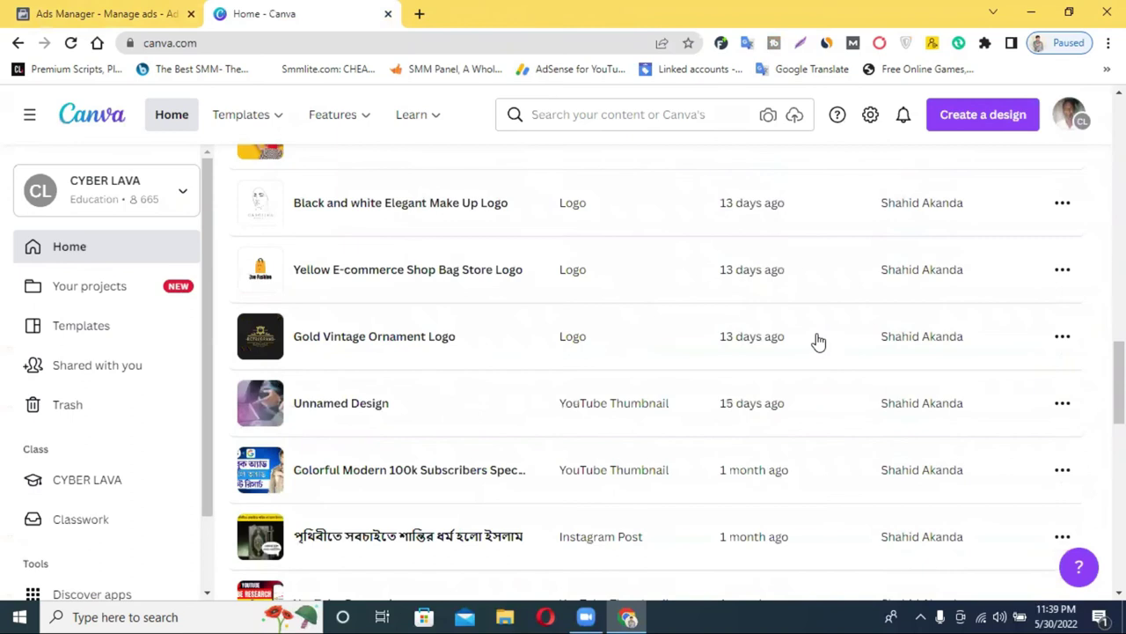
scroll(792, 352, down, 1)
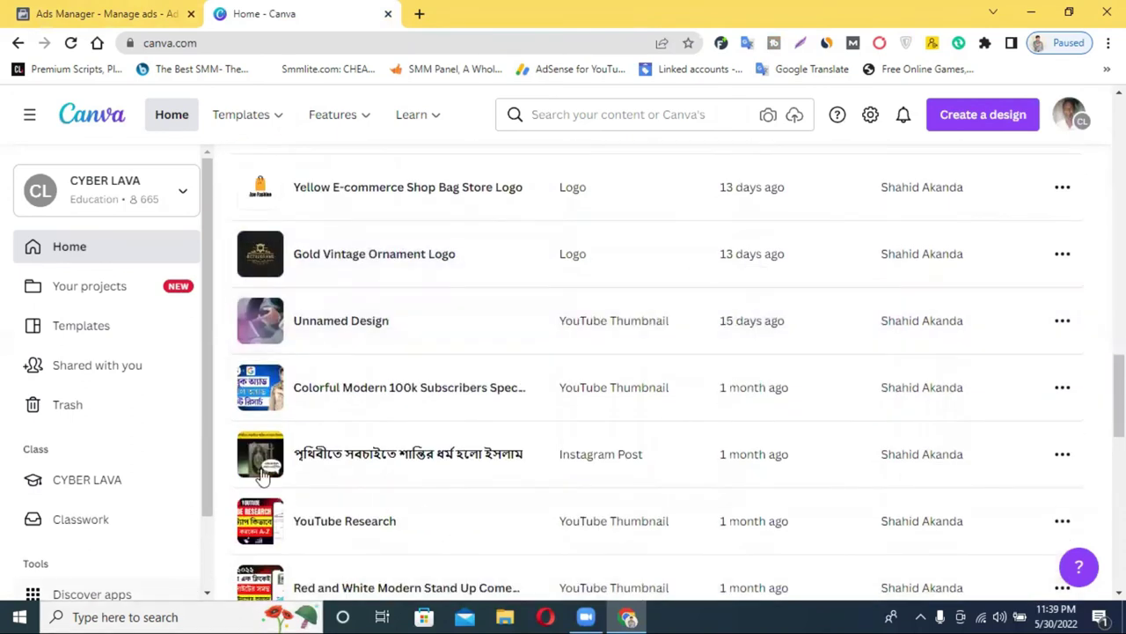
click(264, 462)
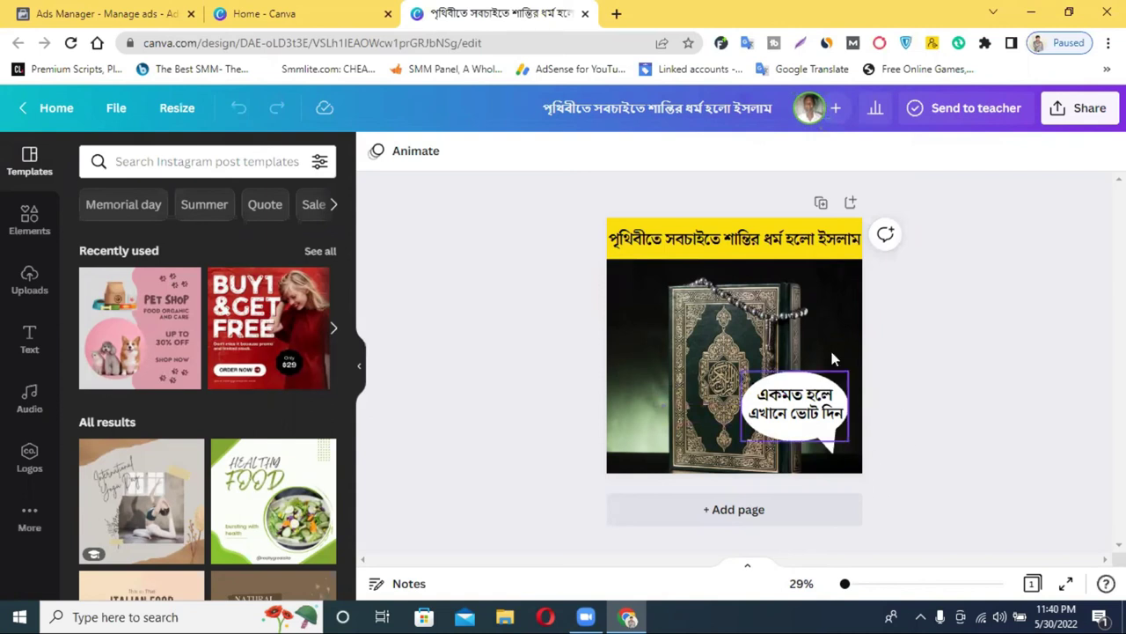
- Try moving the second text line of the speech bubble to the design's lower edge, and undo the move
drag(573, 200, 861, 440)
drag(827, 414, 872, 470)
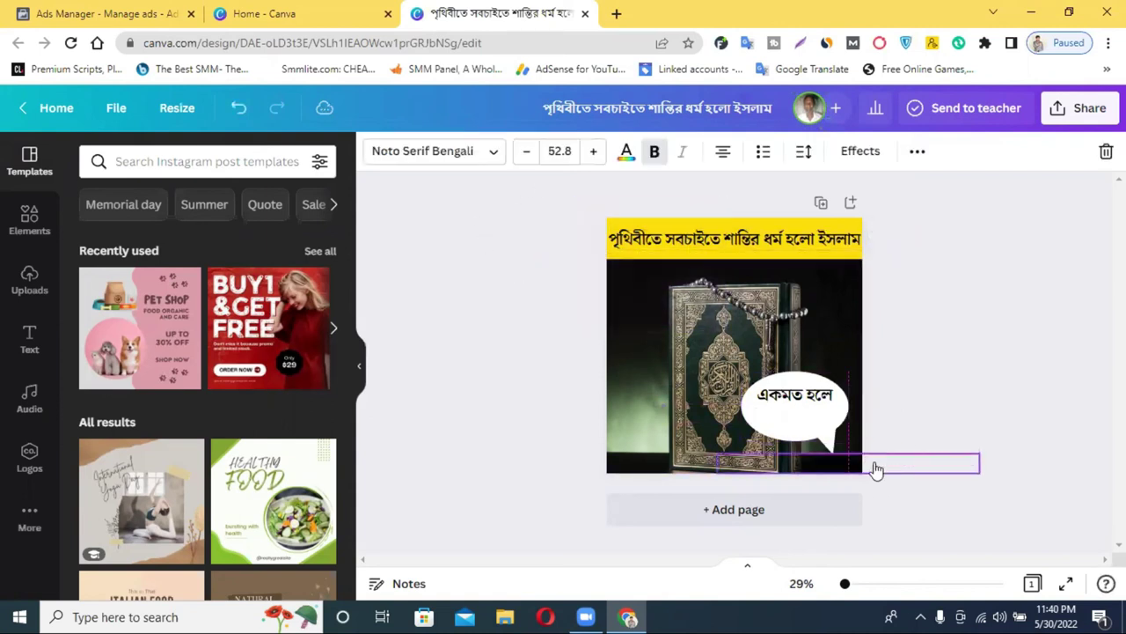
click(236, 119)
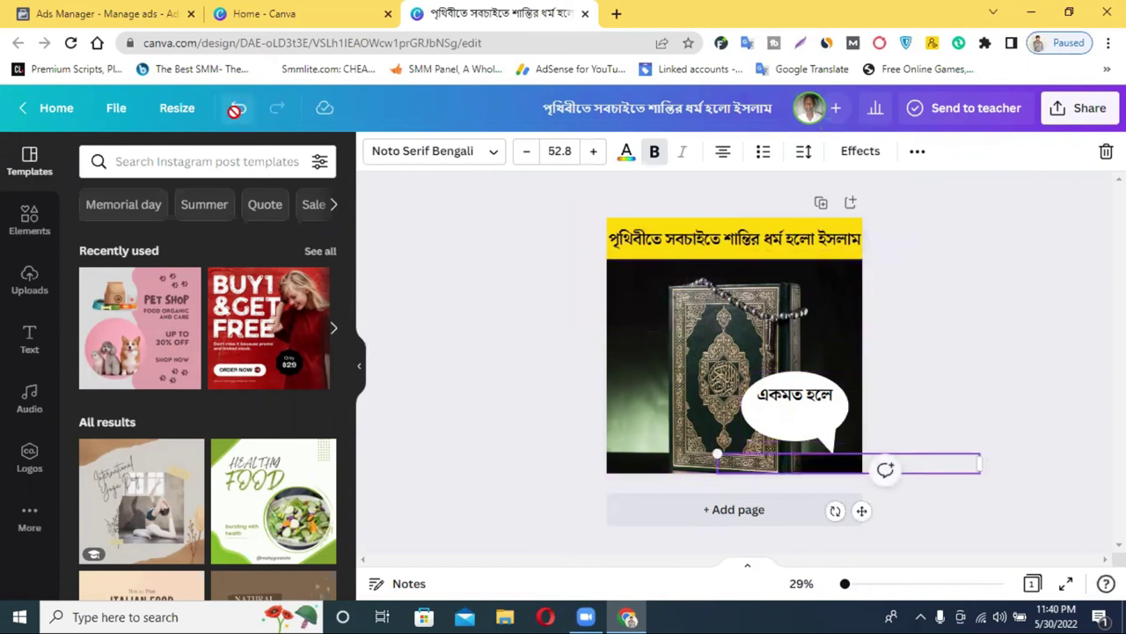
click(925, 308)
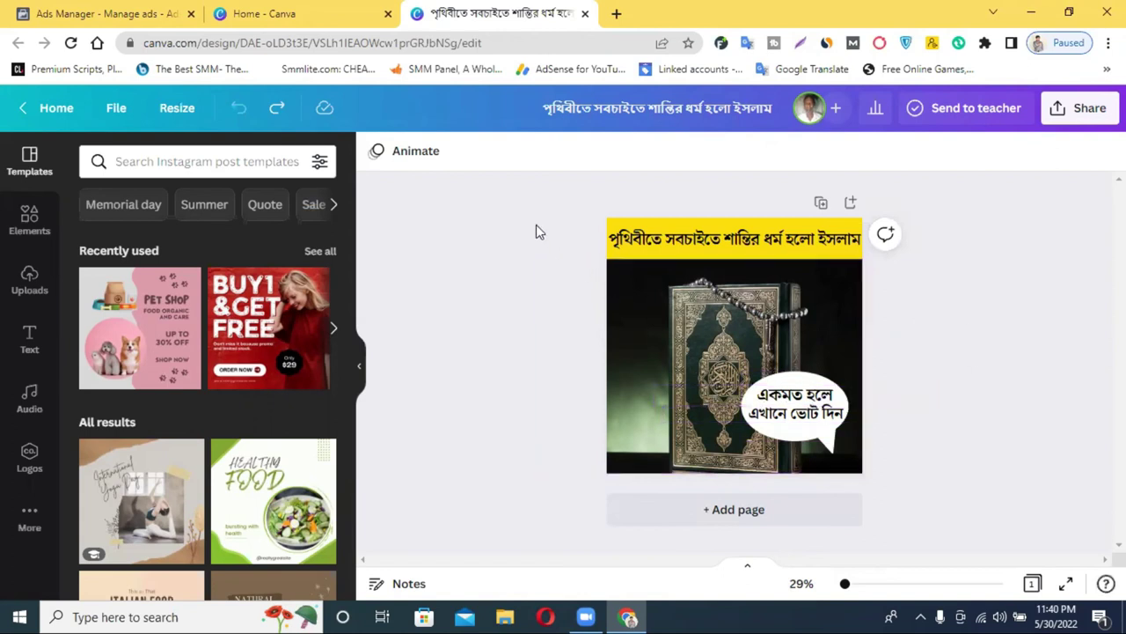
- Download the Instagram post design as a PNG at 1080 × 1080 px and dismiss the download message
click(1067, 112)
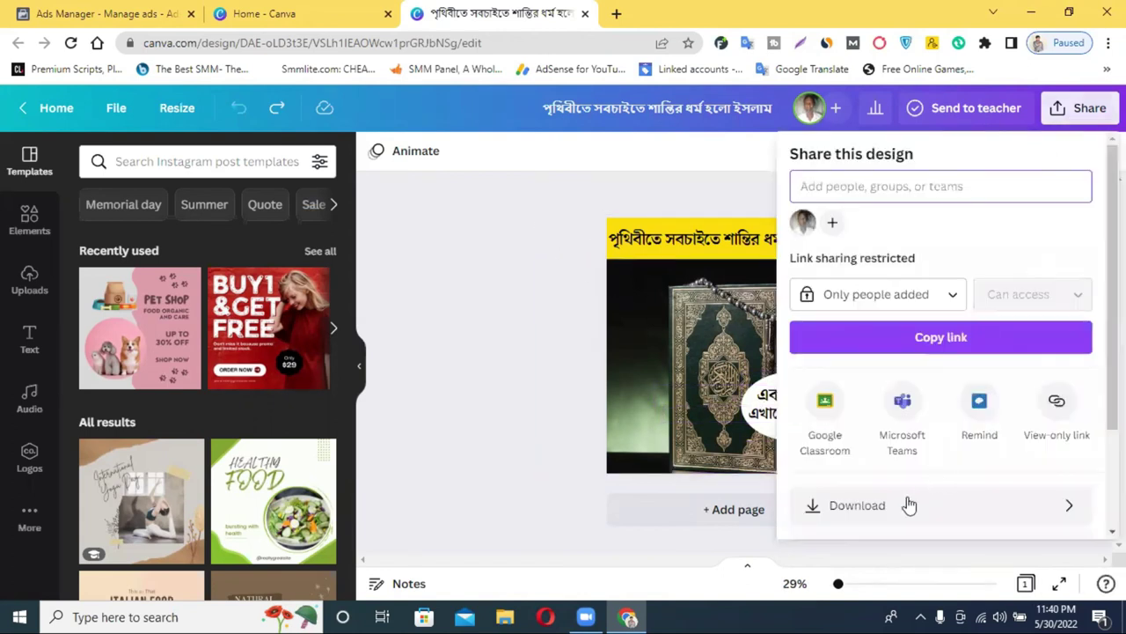
click(878, 508)
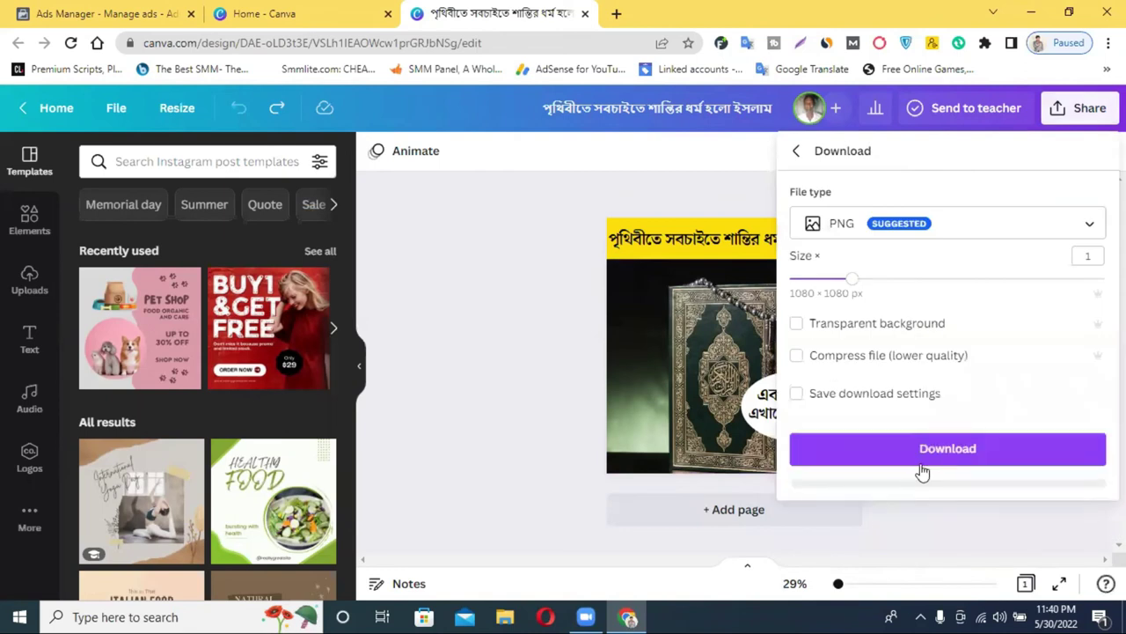
click(907, 425)
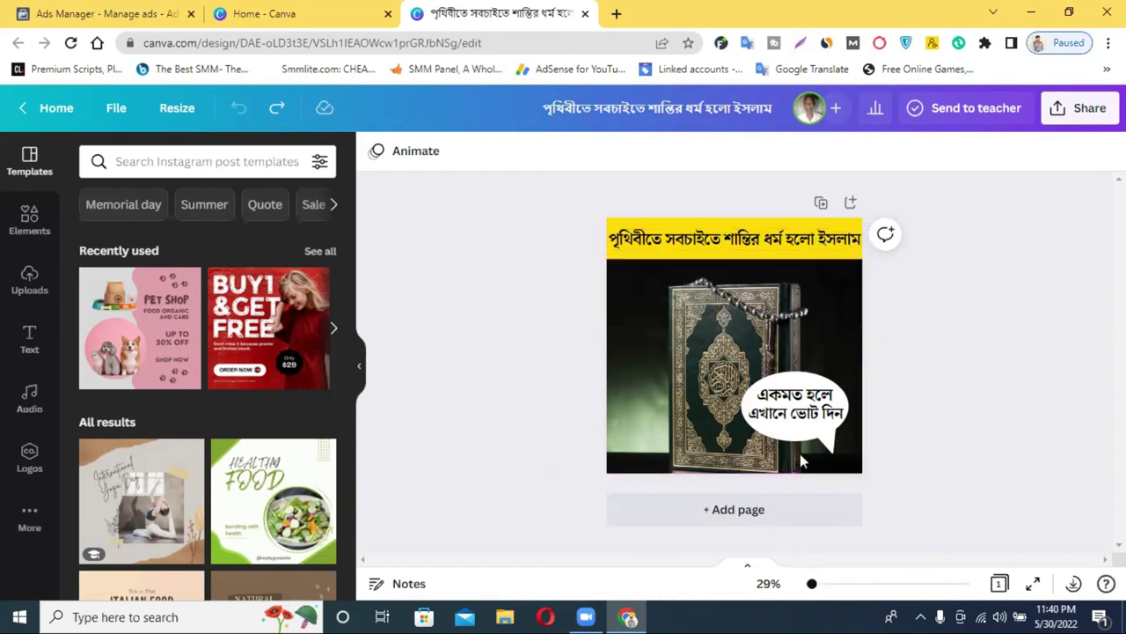
click(490, 247)
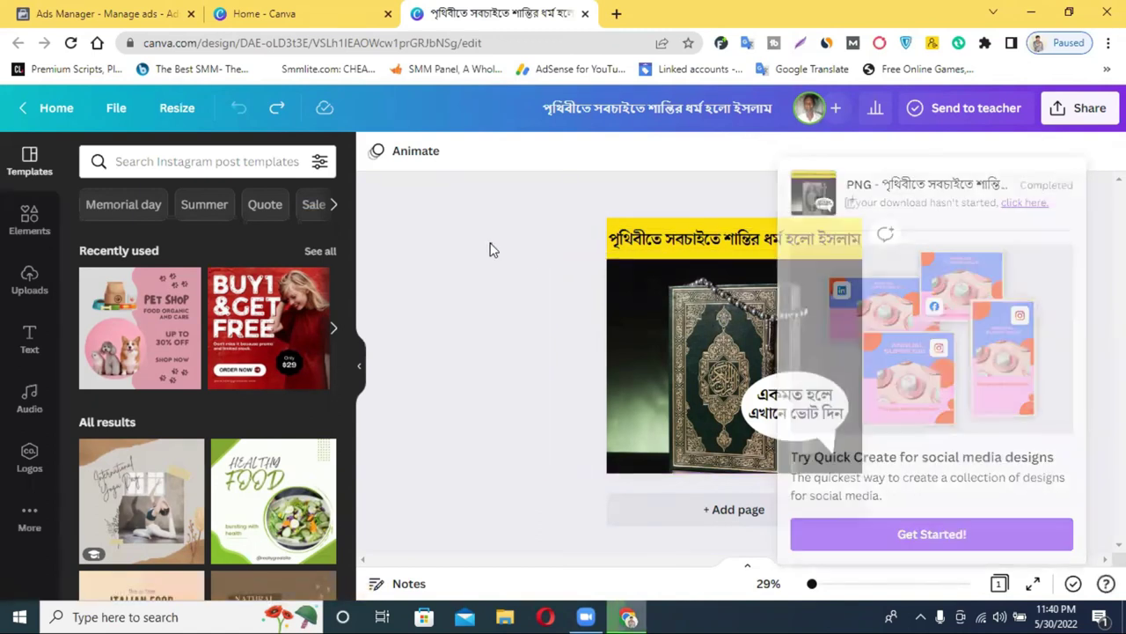
- Switch to Ads Manager, upload today's downloaded PNG from the Downloads folder and set it as the ad creative's image
click(134, 10)
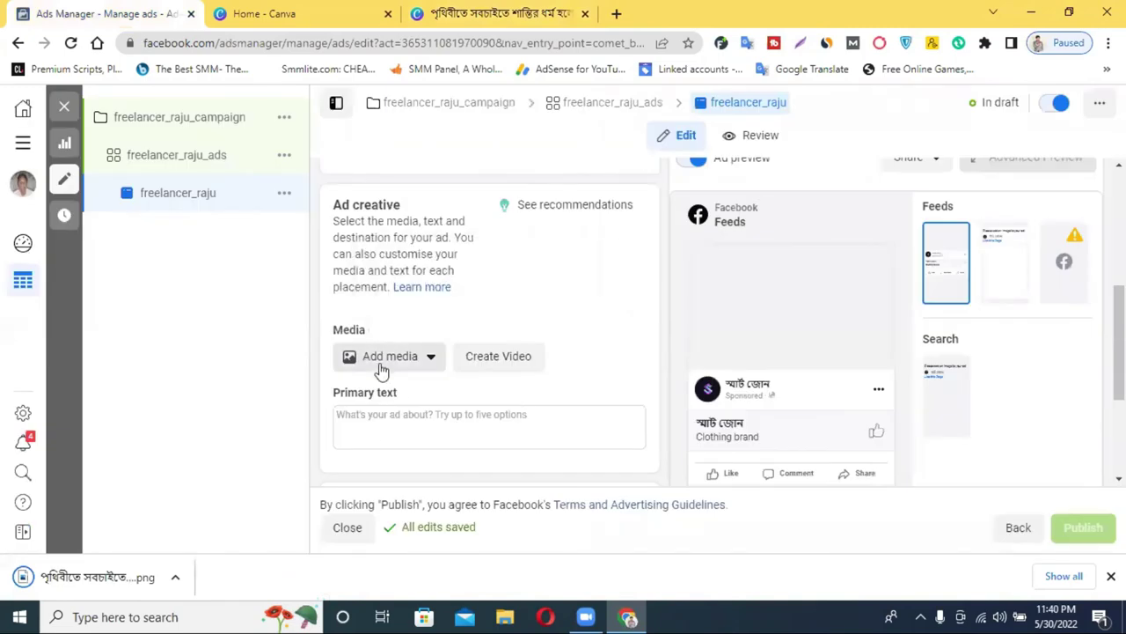
click(381, 363)
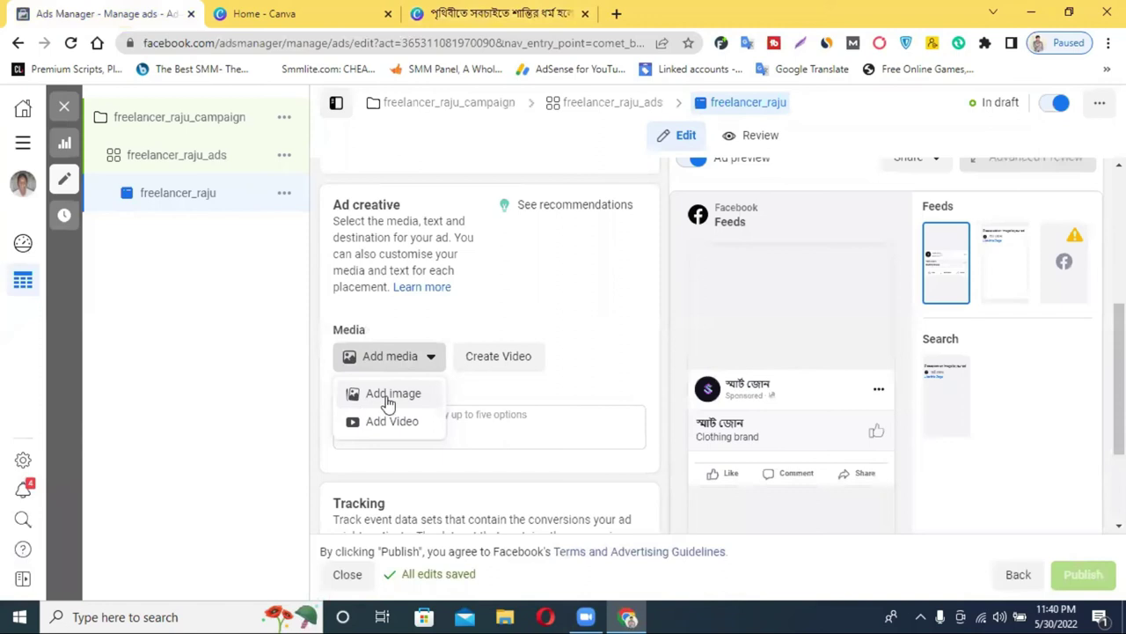
click(388, 401)
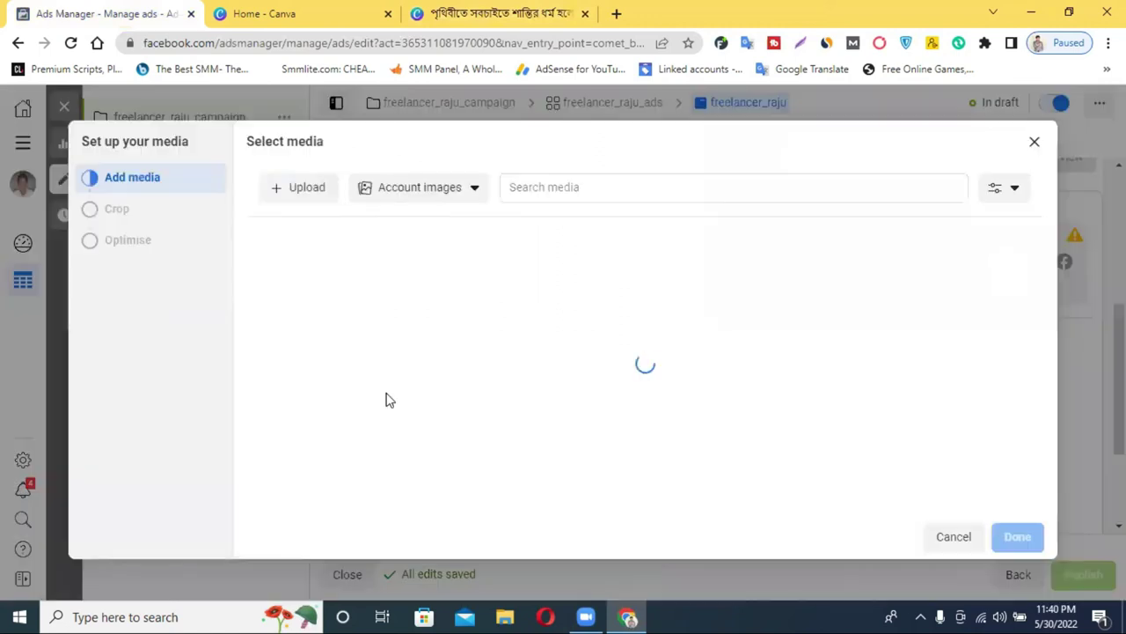
click(306, 189)
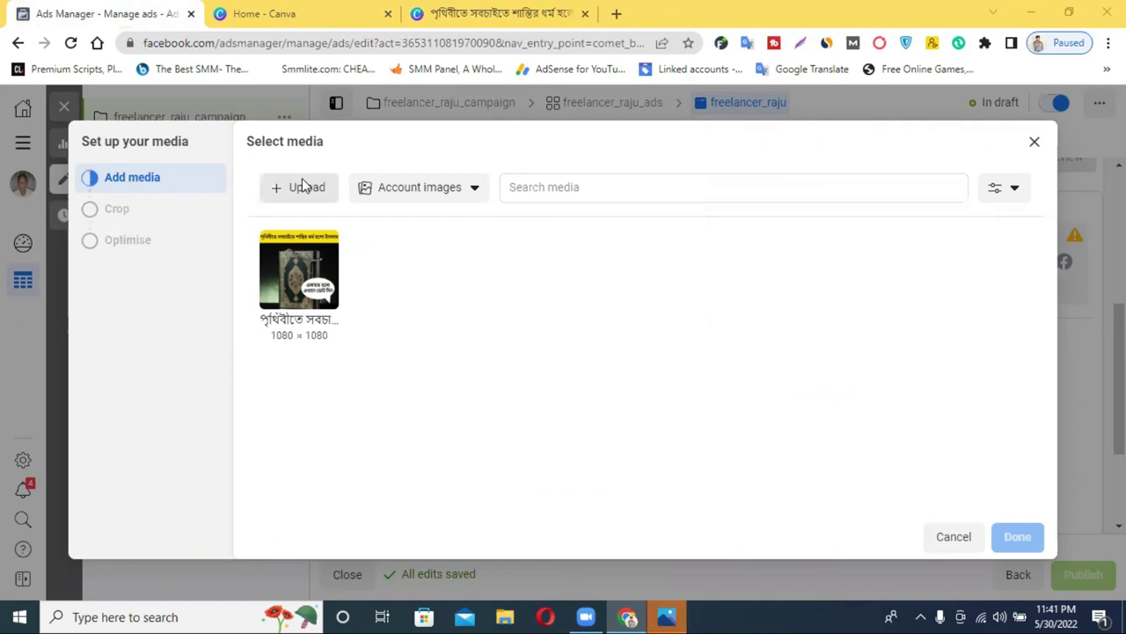
click(303, 186)
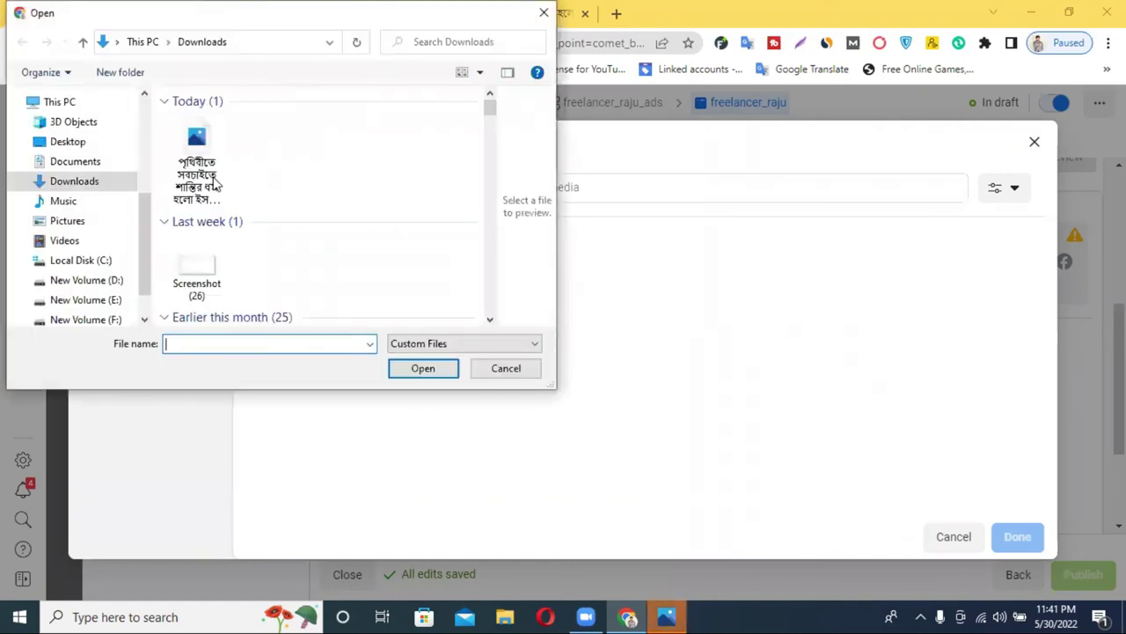
click(208, 158)
click(434, 368)
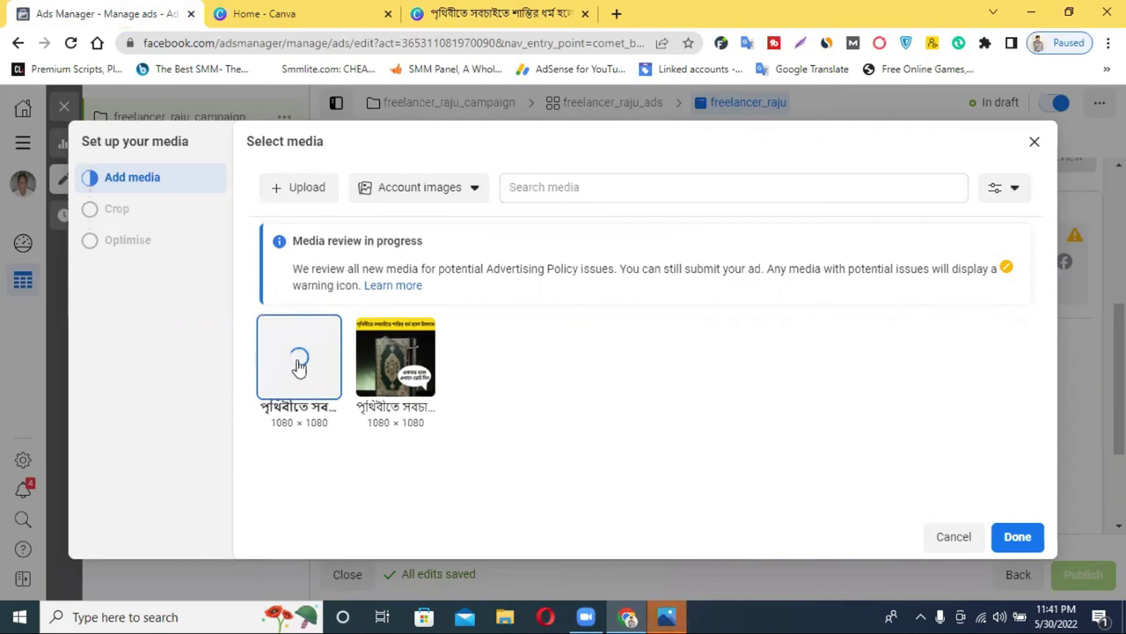
click(1018, 538)
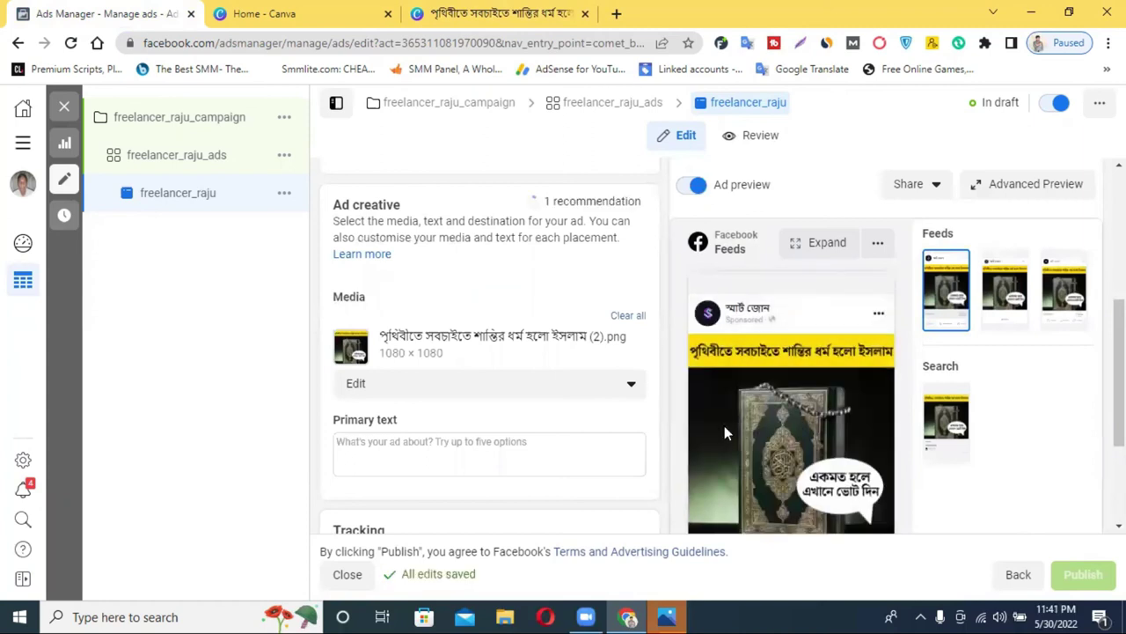
- Open Google Translate in a new tab, clear the source text and dictate "যারা ইসলামকে ভালবাসেন এই পেজে লাইক দিয়ে সাথেই থাকুন" in Bengali
scroll(872, 397, down, 2)
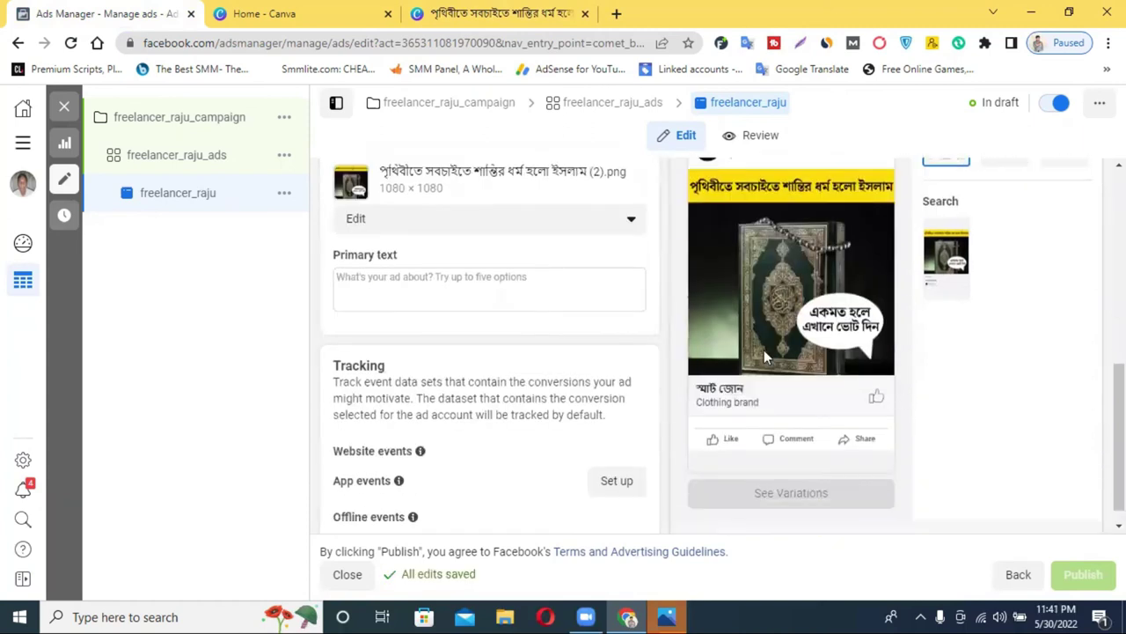
scroll(763, 400, up, 1)
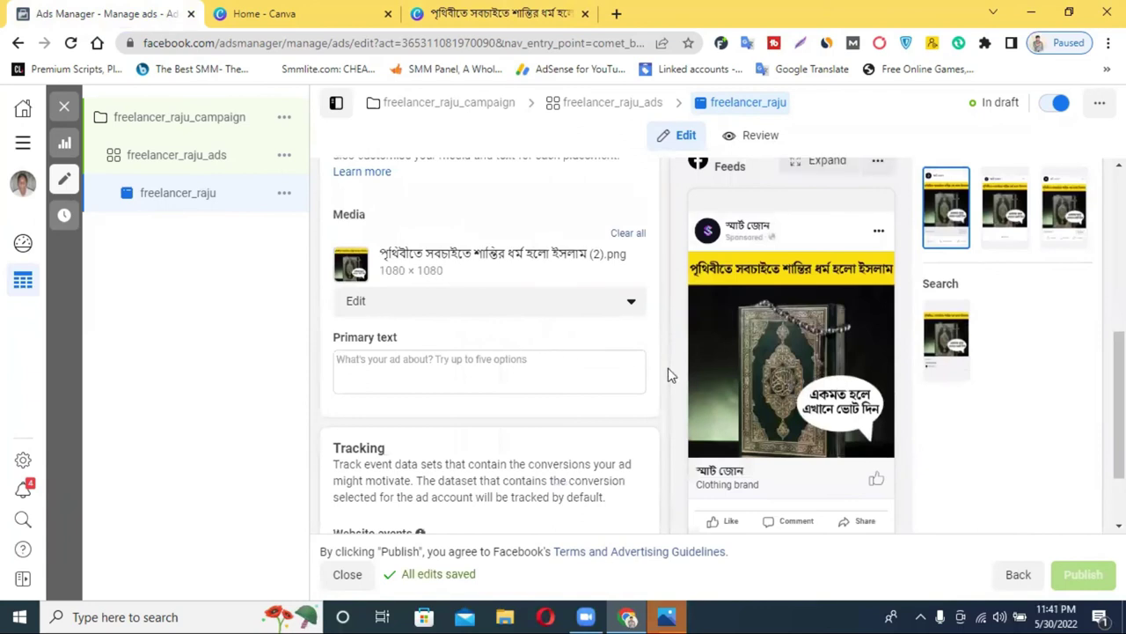
scroll(440, 317, up, 1)
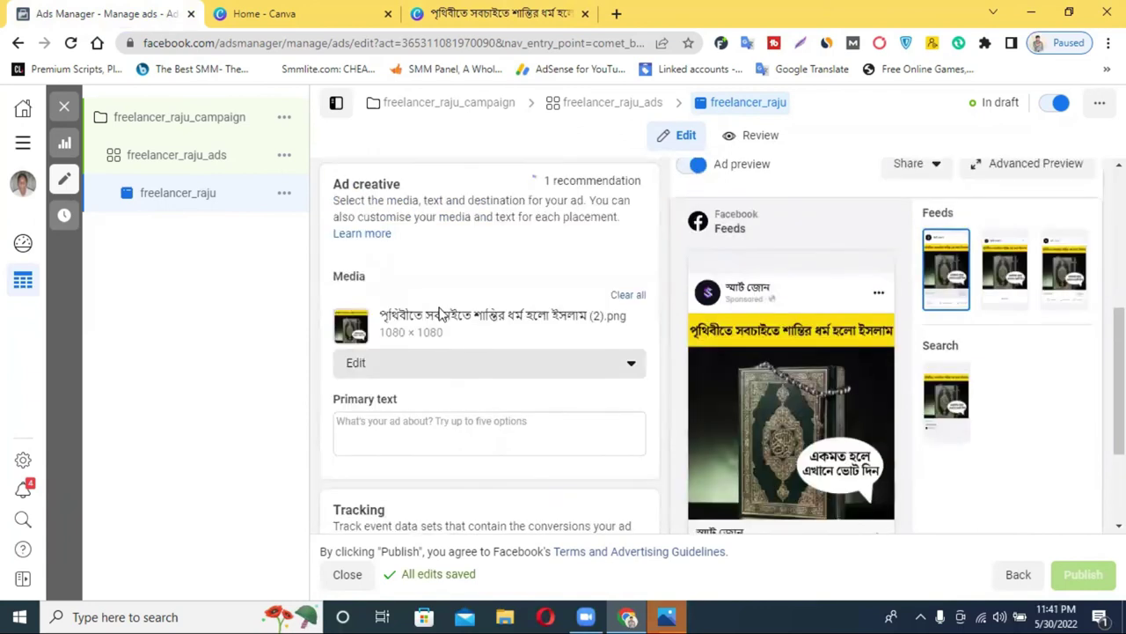
scroll(437, 352, down, 1)
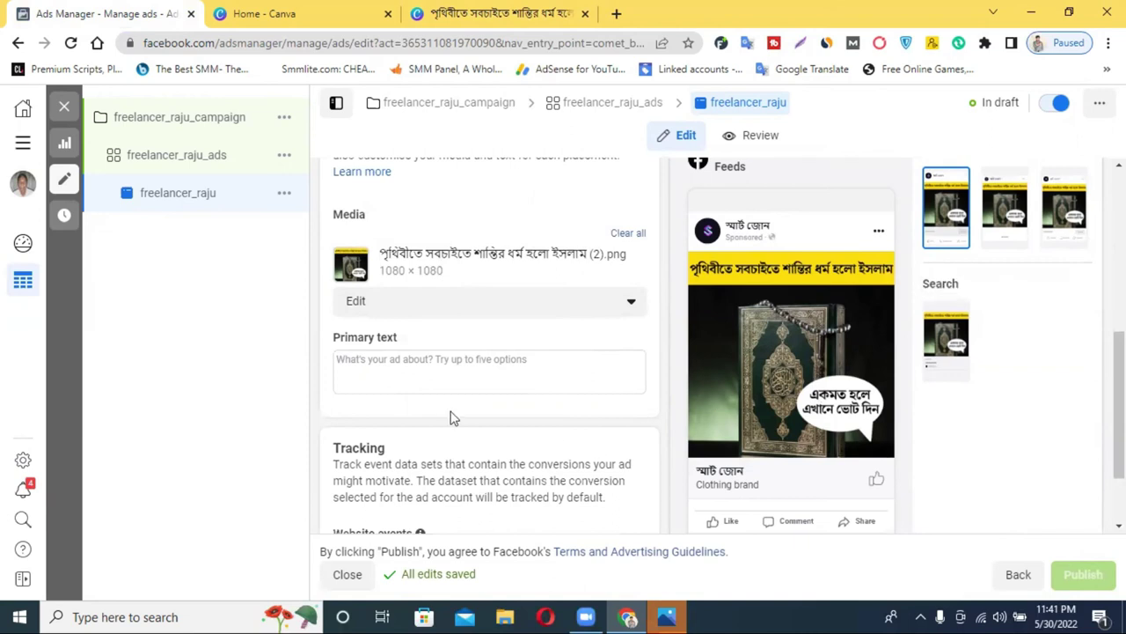
click(416, 366)
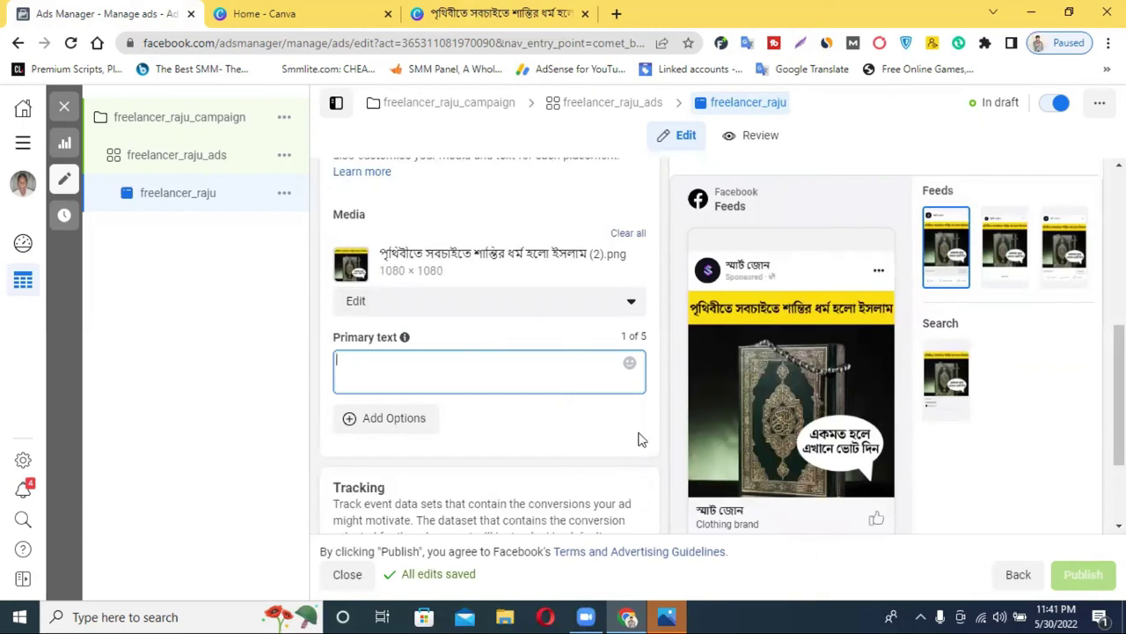
scroll(643, 440, down, 1)
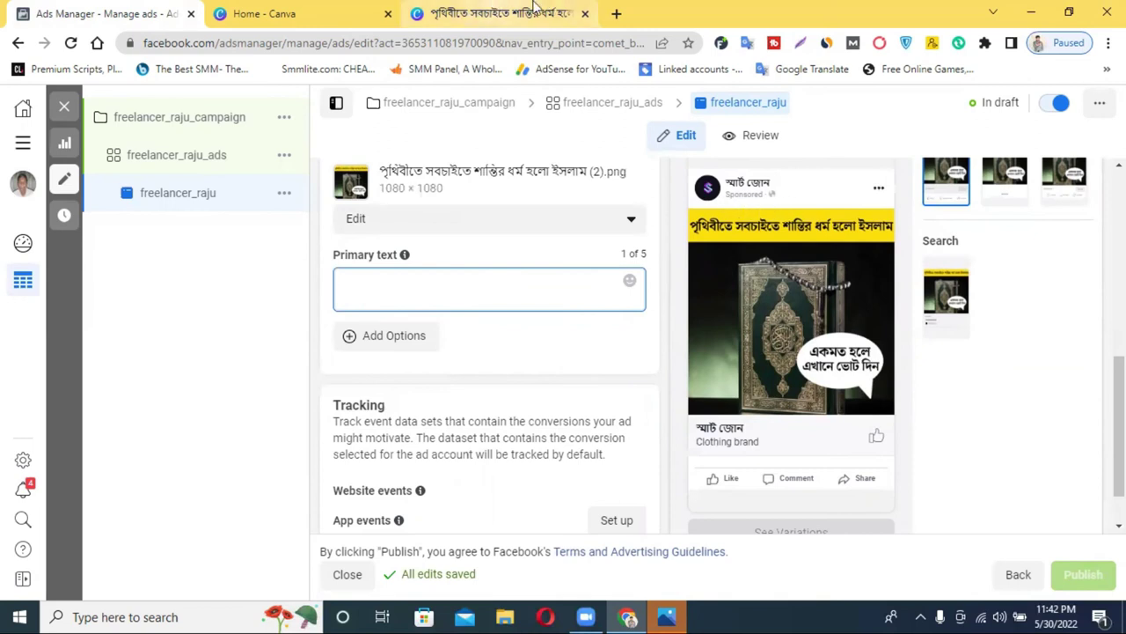
click(616, 14)
click(790, 74)
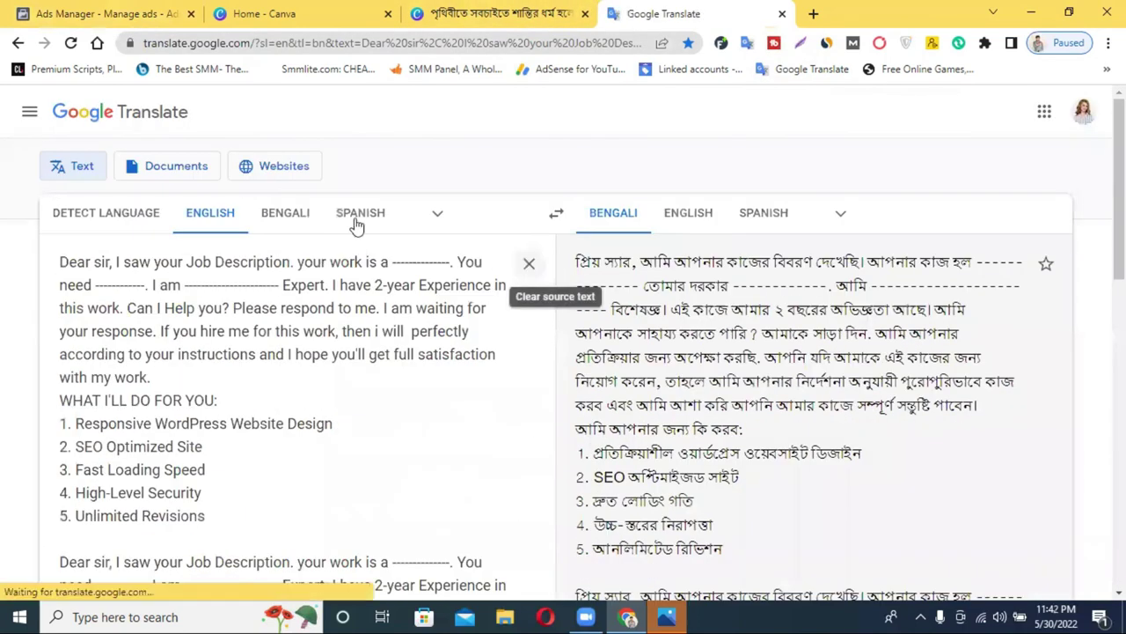
click(529, 266)
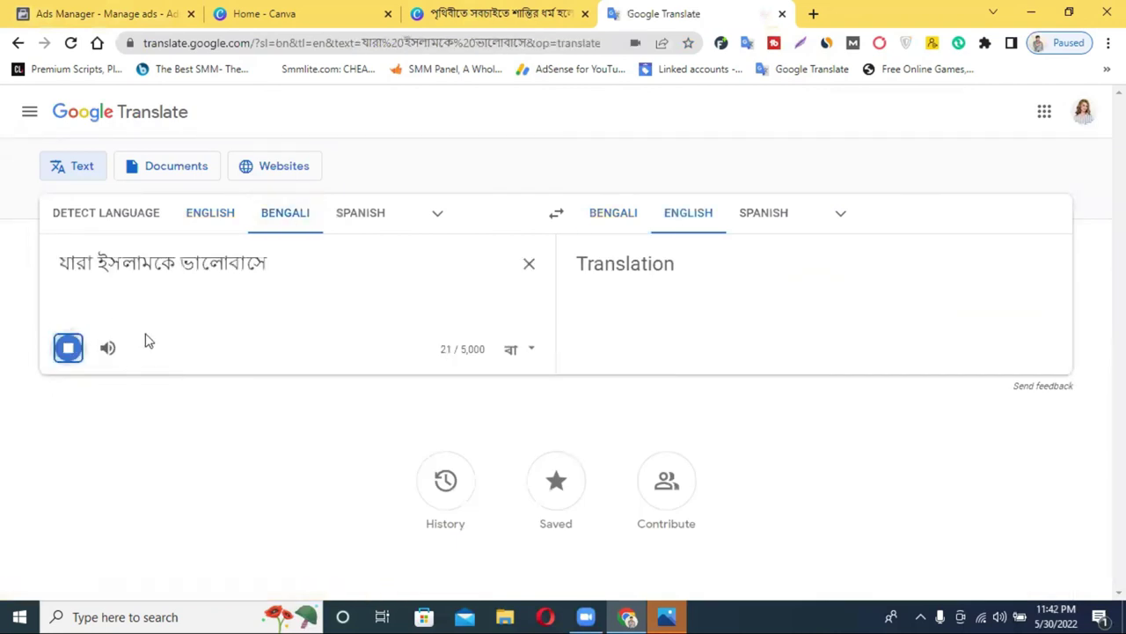
click(69, 366)
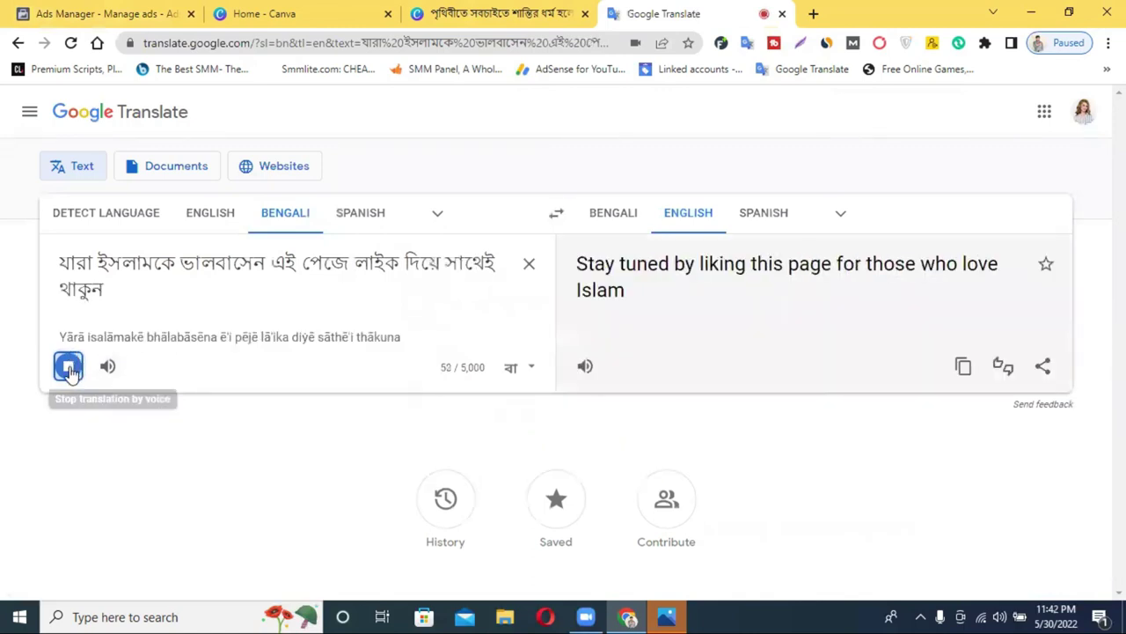
- Copy the dictated Bengali sentence into the ad's primary text in Ads Manager: "যারা ইসলামকে ভালবাসেন এই পেজে লাইক দিয়ে সাথেই থাকুন।"
triple_click(175, 264)
key(ctrl+c)
right_click(202, 347)
click(216, 367)
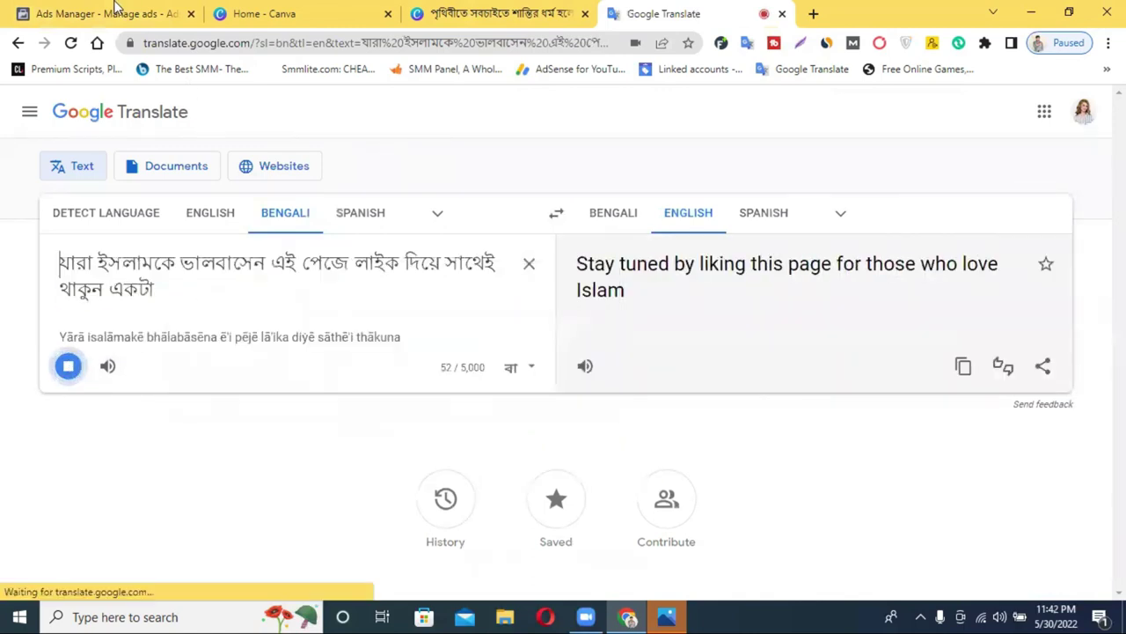
click(115, 7)
right_click(394, 290)
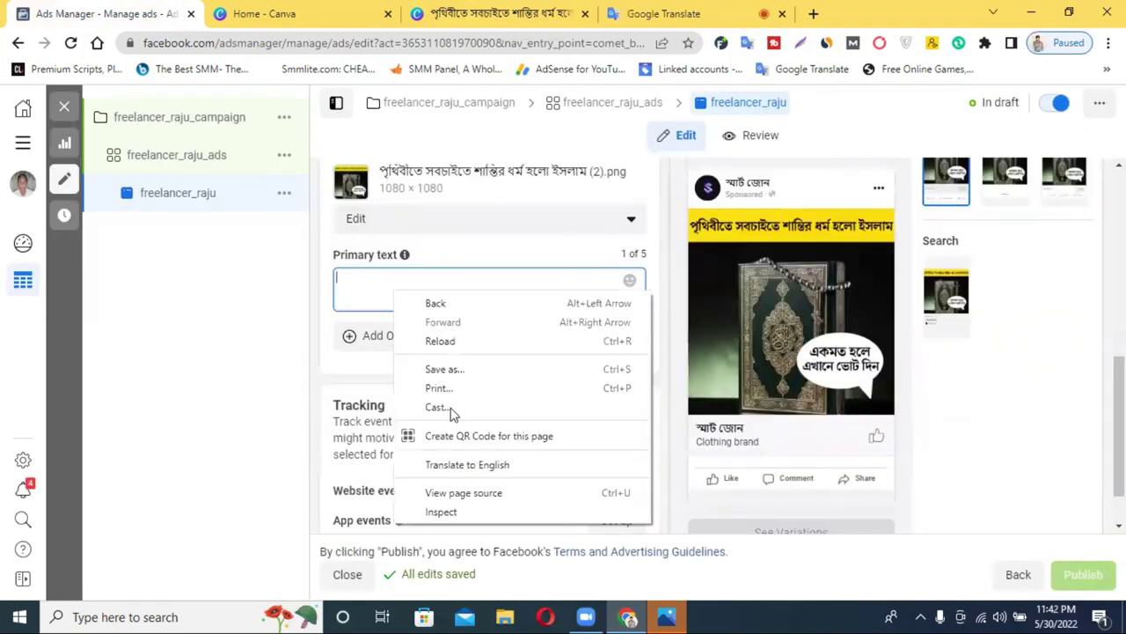
click(362, 283)
right_click(361, 288)
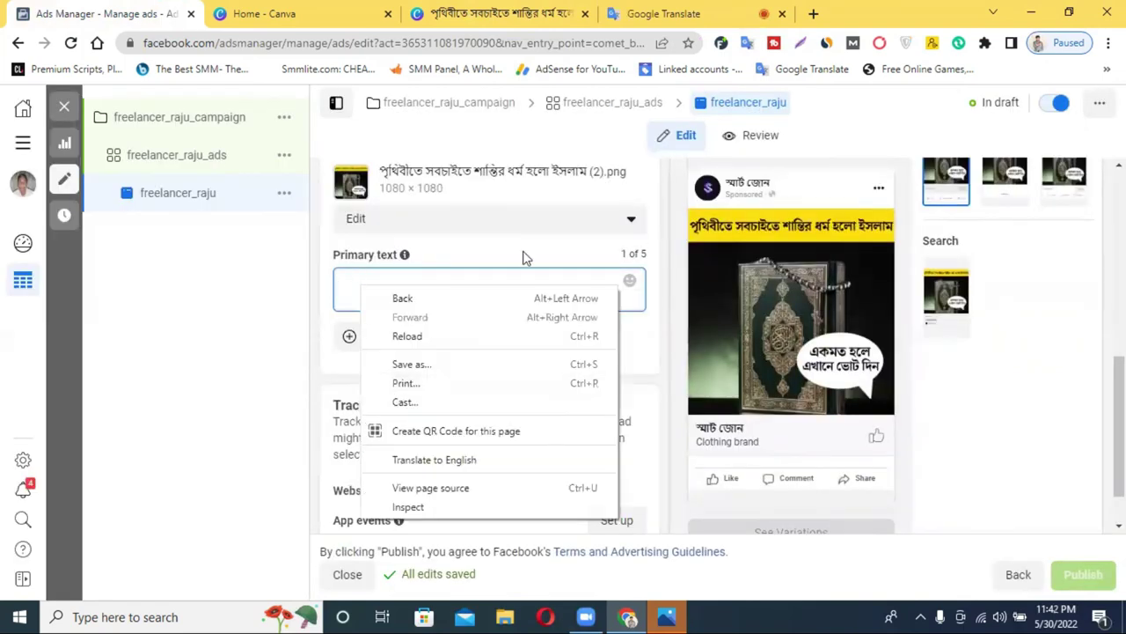
click(351, 283)
key(ctrl+v)
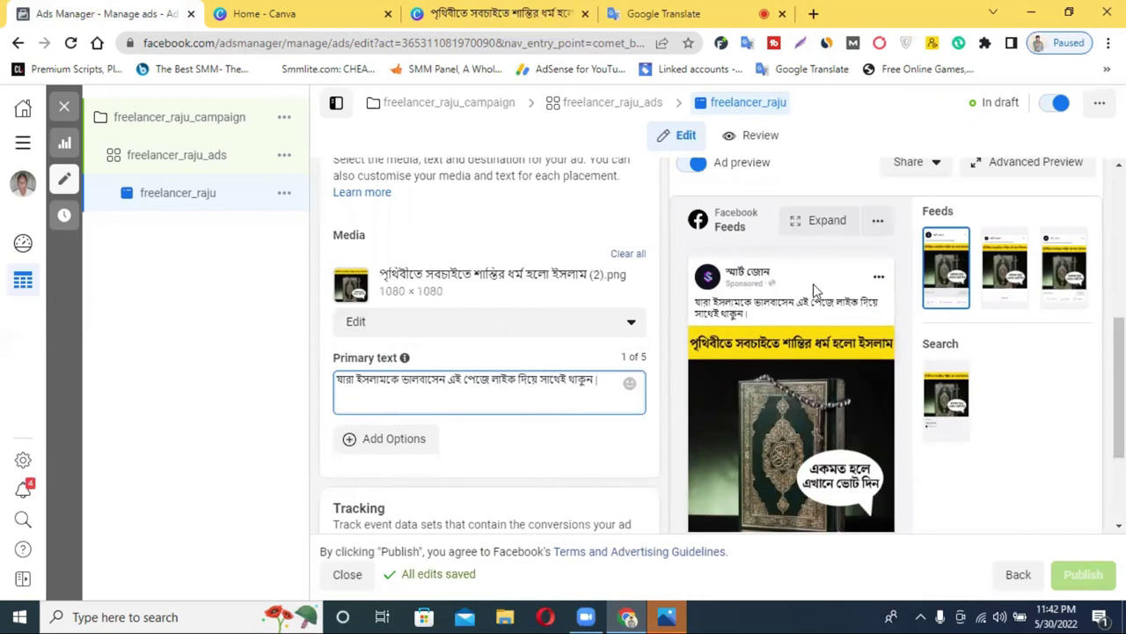
scroll(463, 393, down, 2)
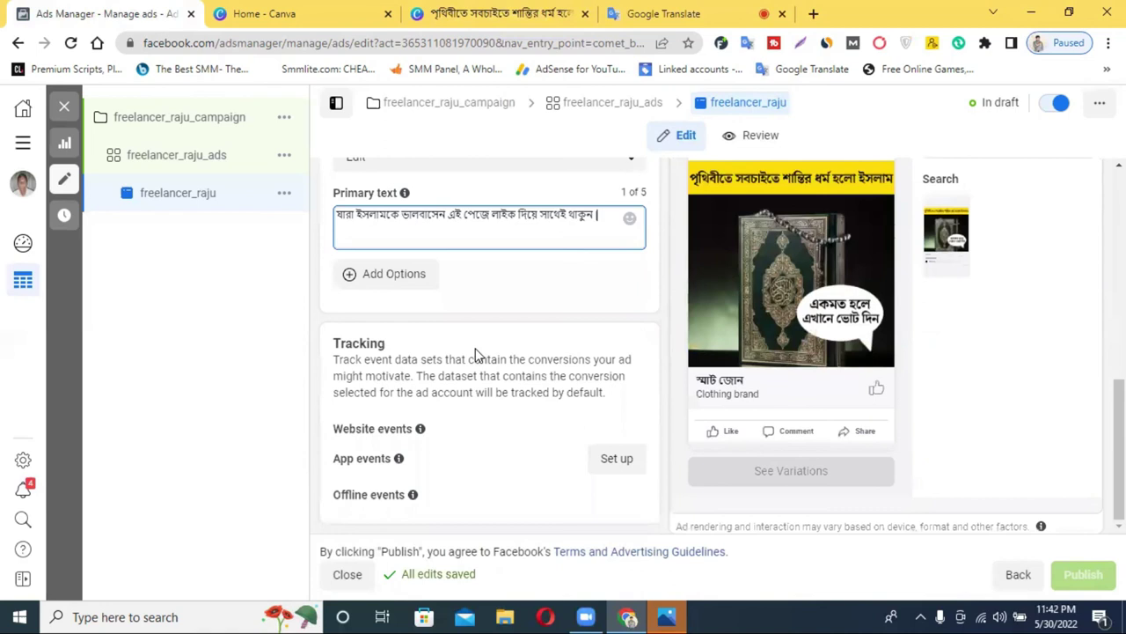
- Open the freelancer_raju ad's review and examine its details and Mobile News Feed preview
scroll(458, 348, up, 1)
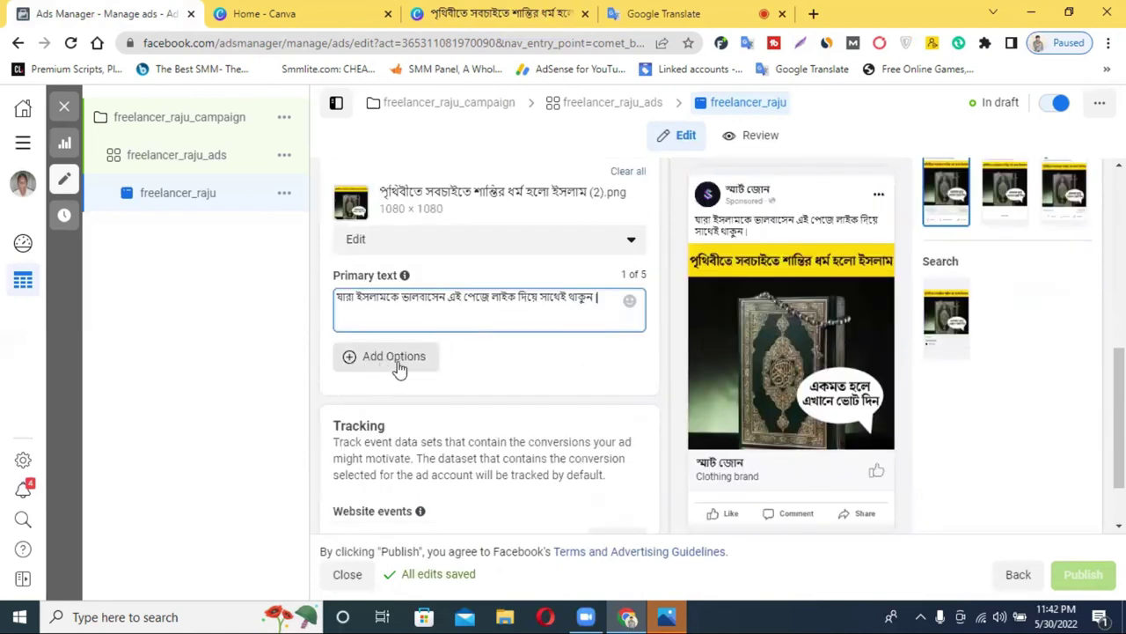
scroll(399, 368, up, 2)
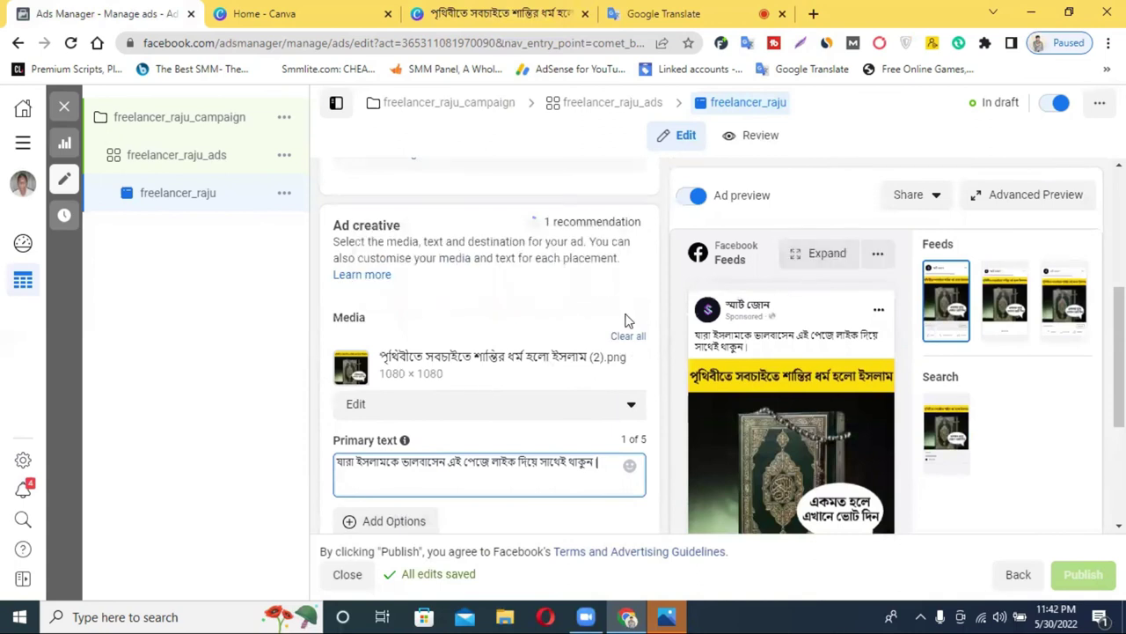
scroll(423, 405, down, 3)
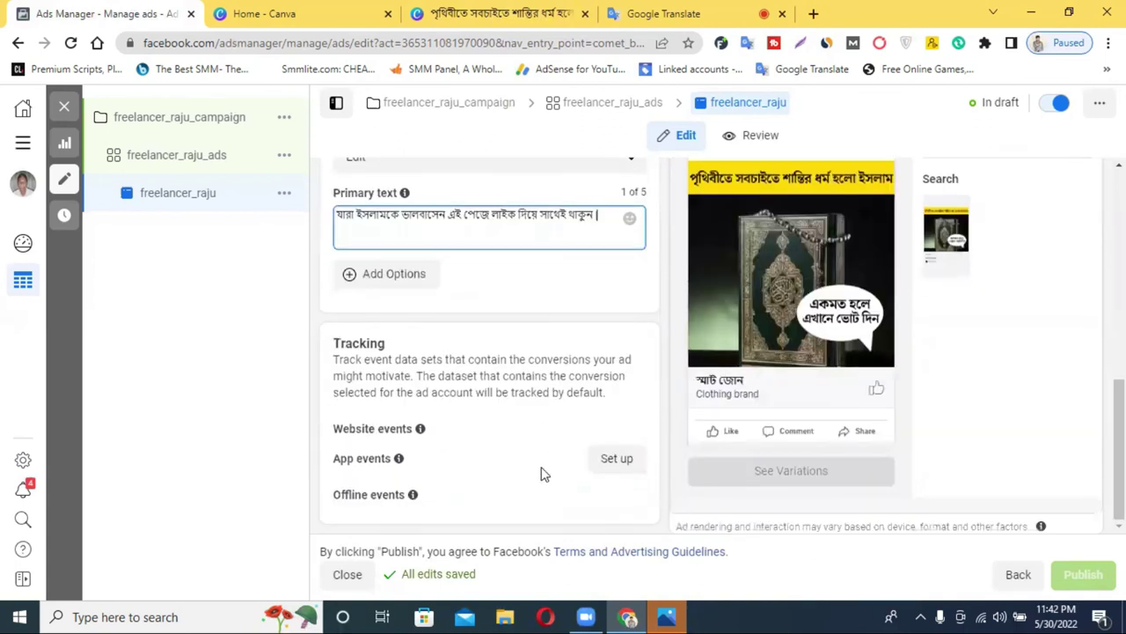
mouse_move(417, 440)
scroll(616, 387, up, 2)
right_click(751, 139)
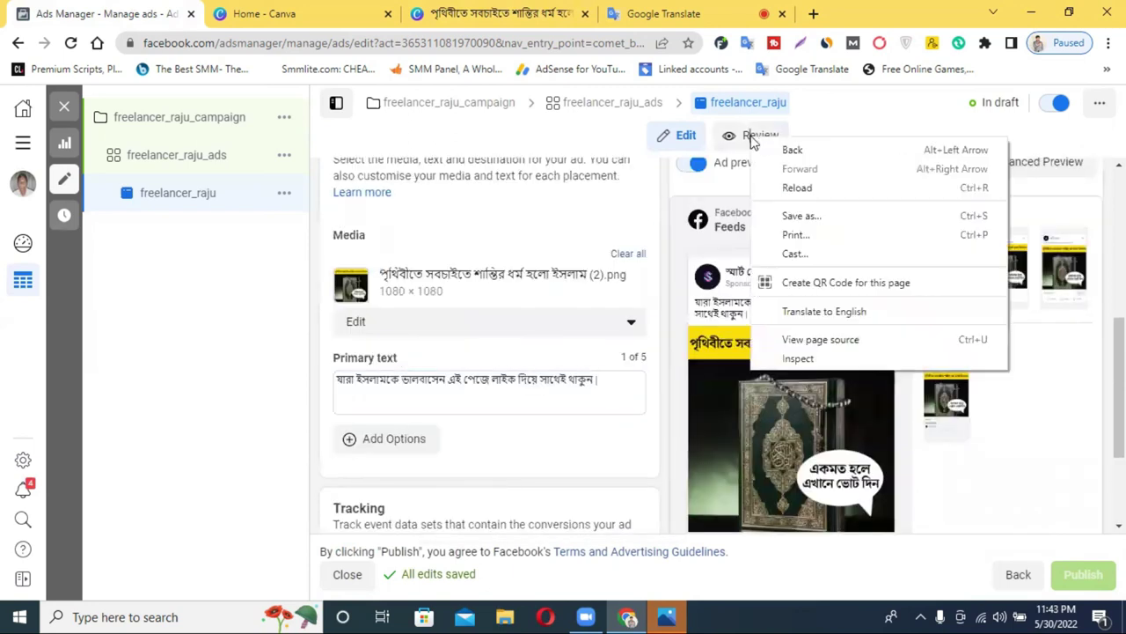
click(739, 141)
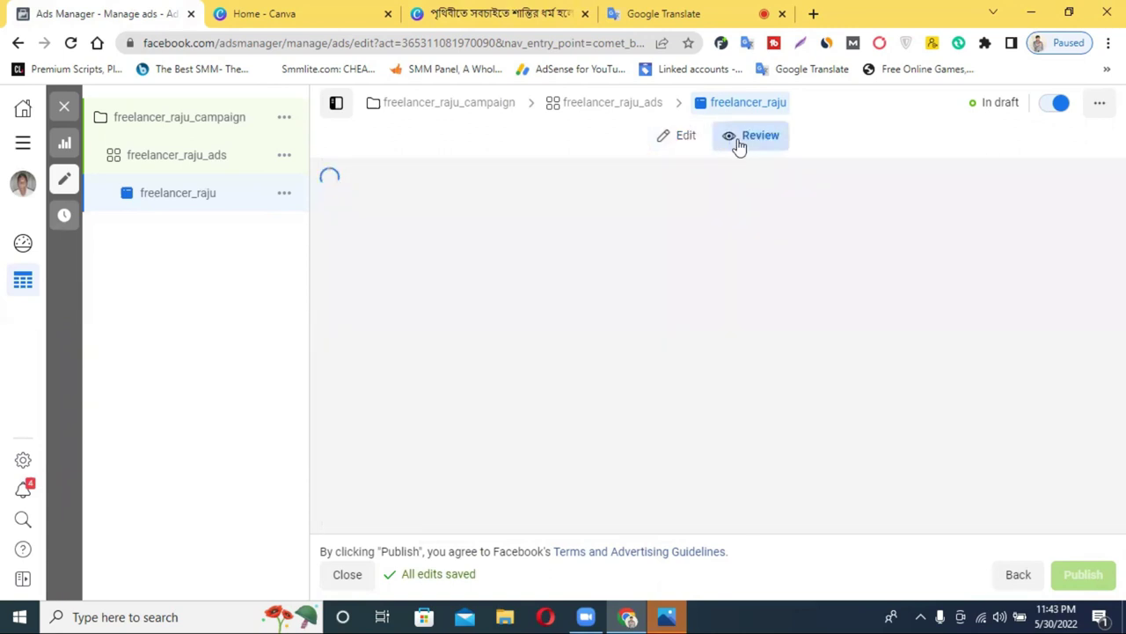
scroll(519, 345, down, 2)
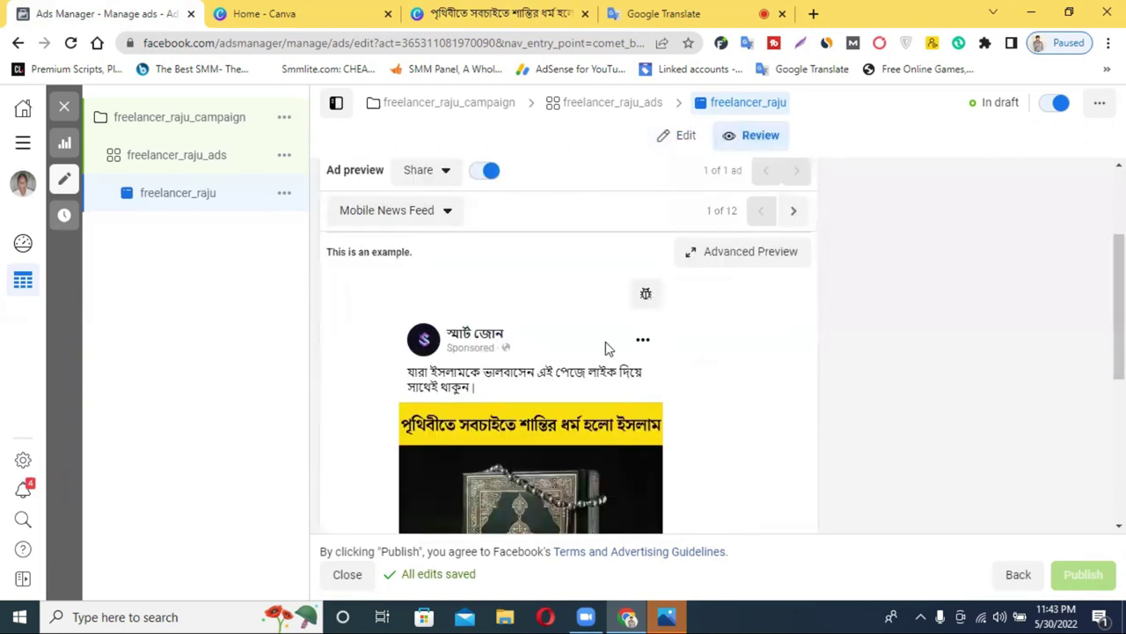
scroll(605, 348, down, 3)
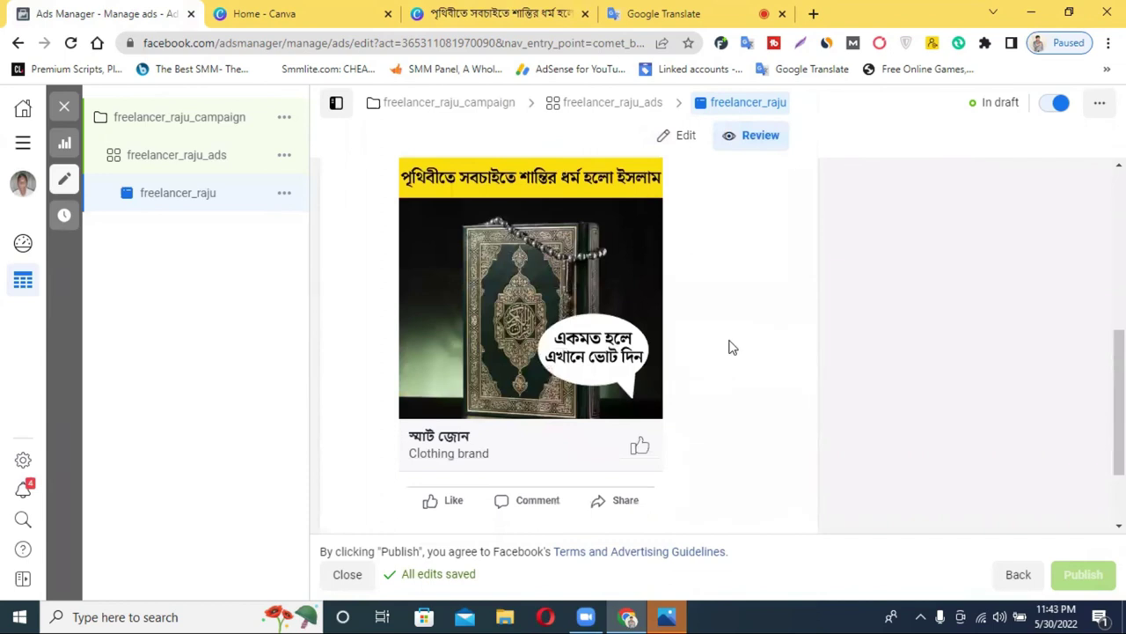
scroll(735, 347, up, 3)
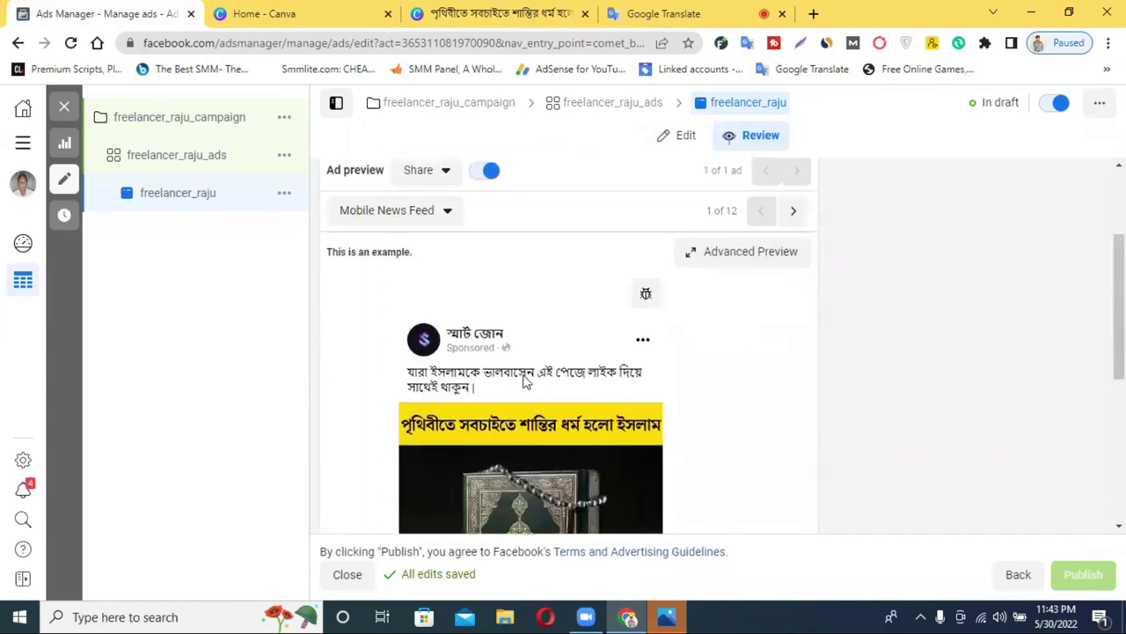
scroll(607, 350, down, 3)
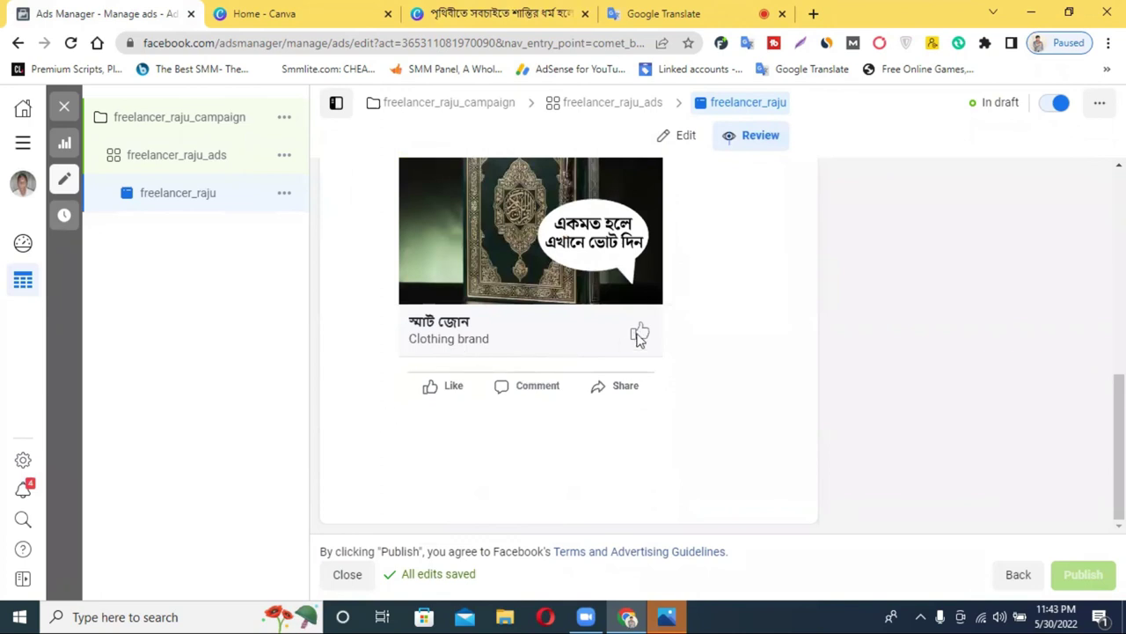
scroll(639, 334, up, 5)
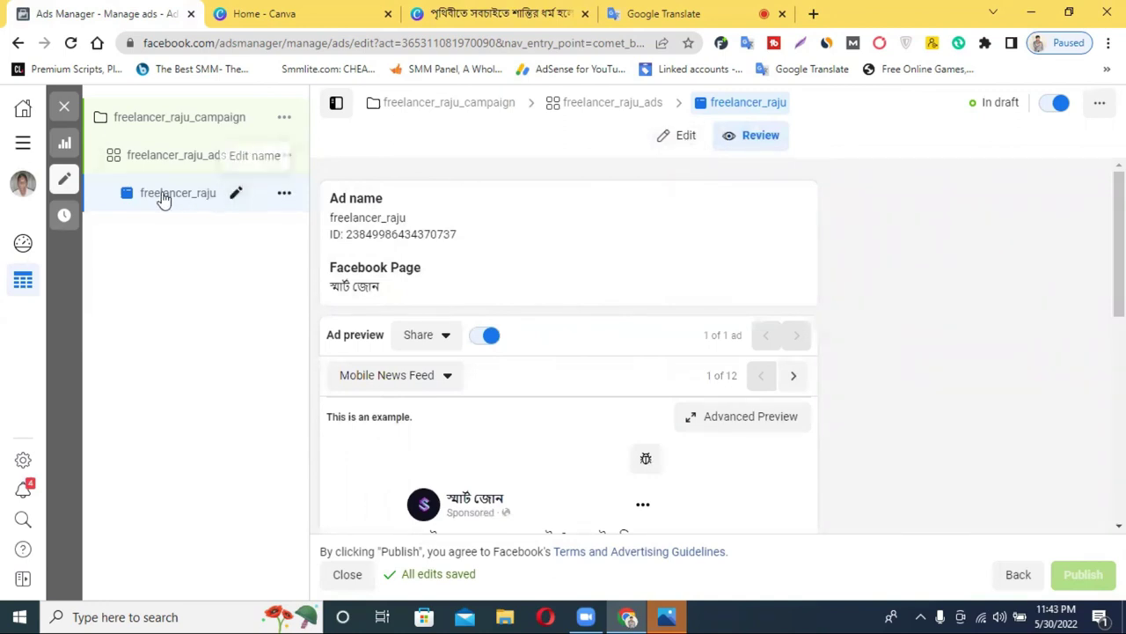
mouse_move(787, 190)
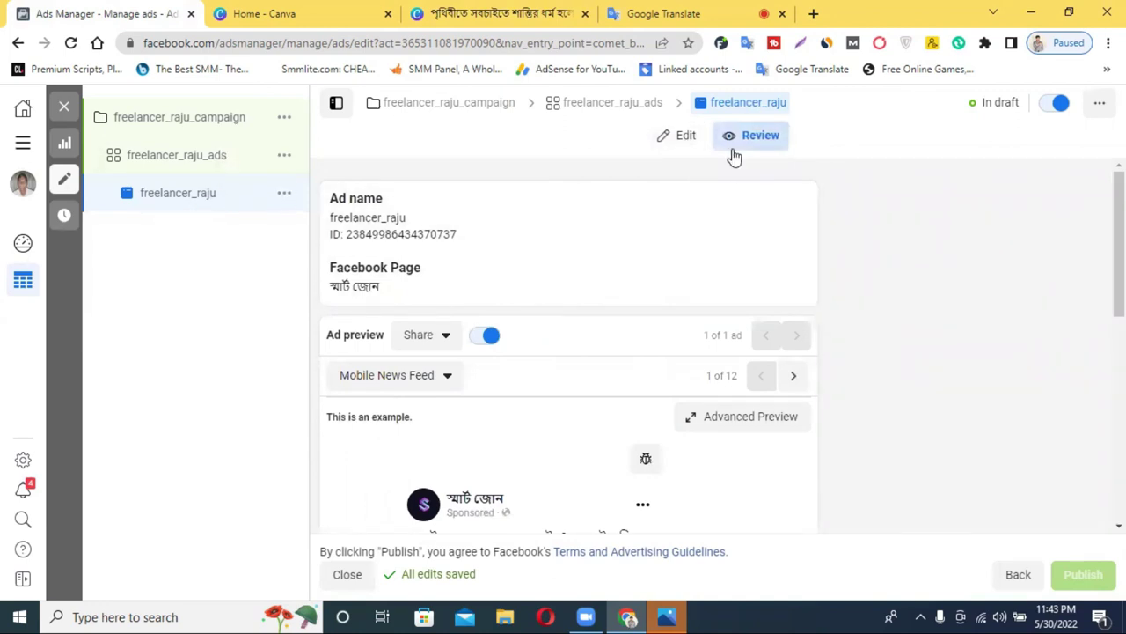
- Return to editing the freelancer_raju ad and read the notice attached to publishing
click(684, 144)
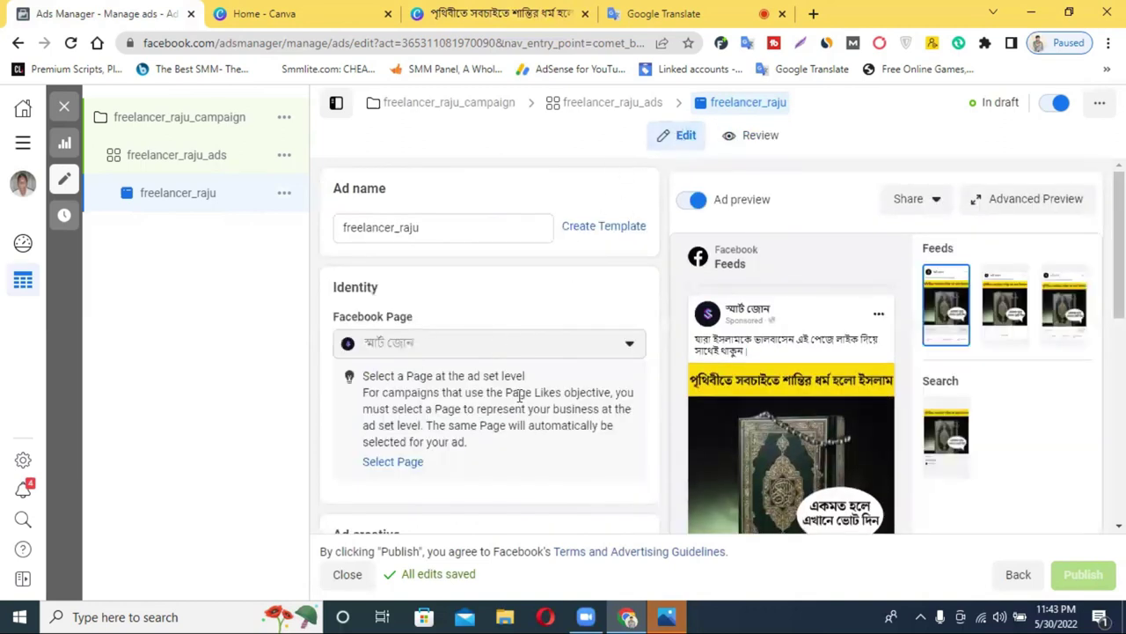
scroll(523, 388, down, 6)
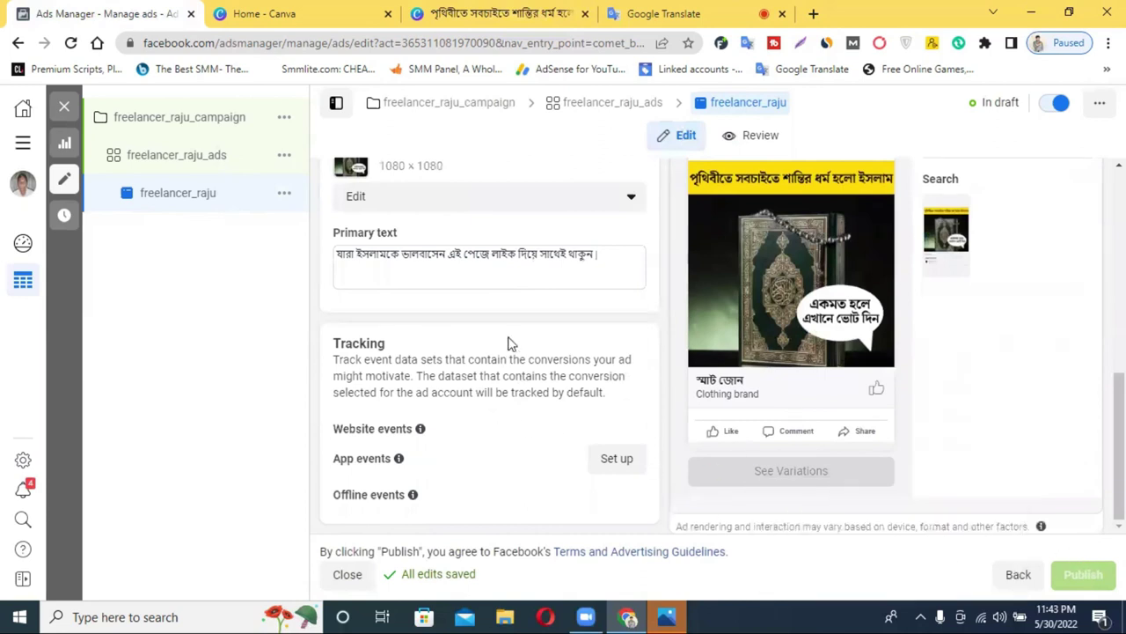
mouse_move(1036, 576)
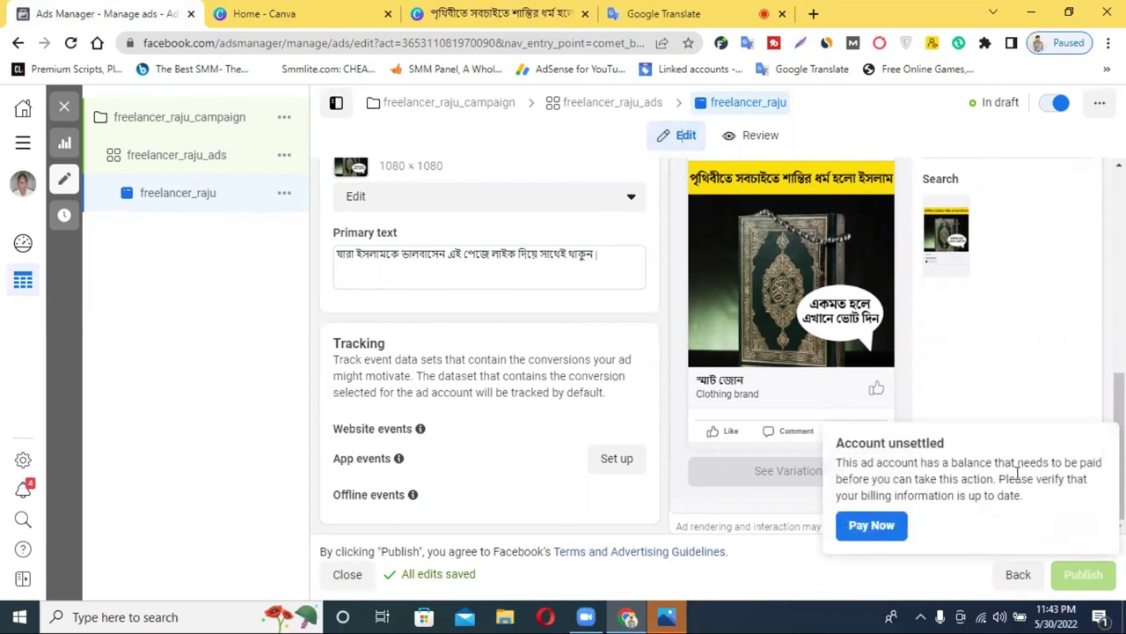
triple_click(952, 478)
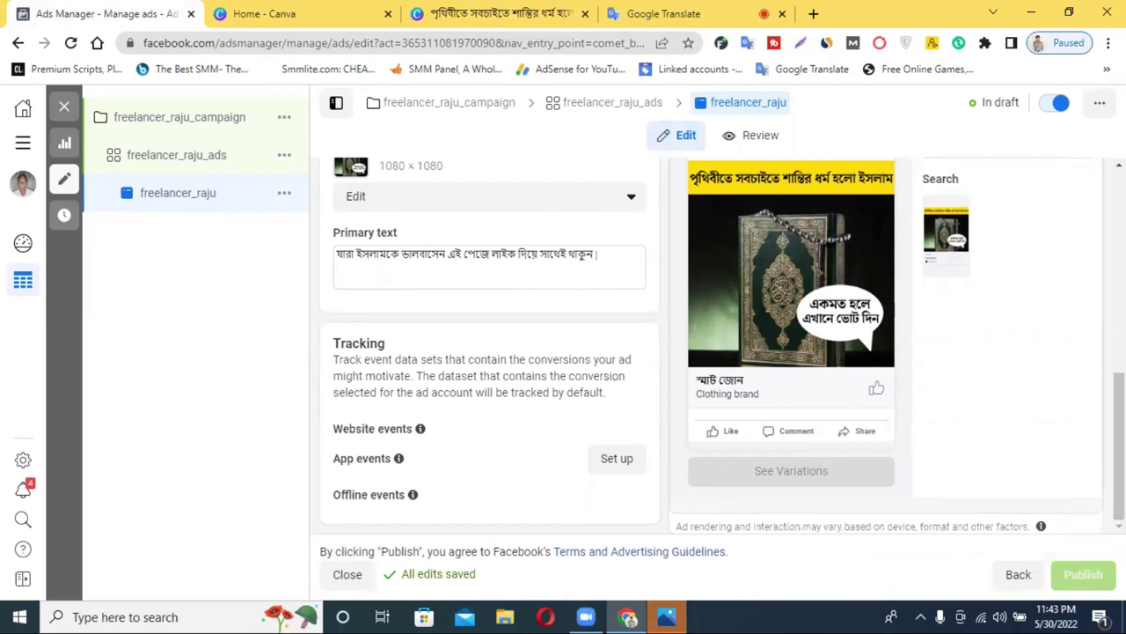
- Look up the Billing entry among all tools, recheck the publishing notice and close the tool list
click(23, 141)
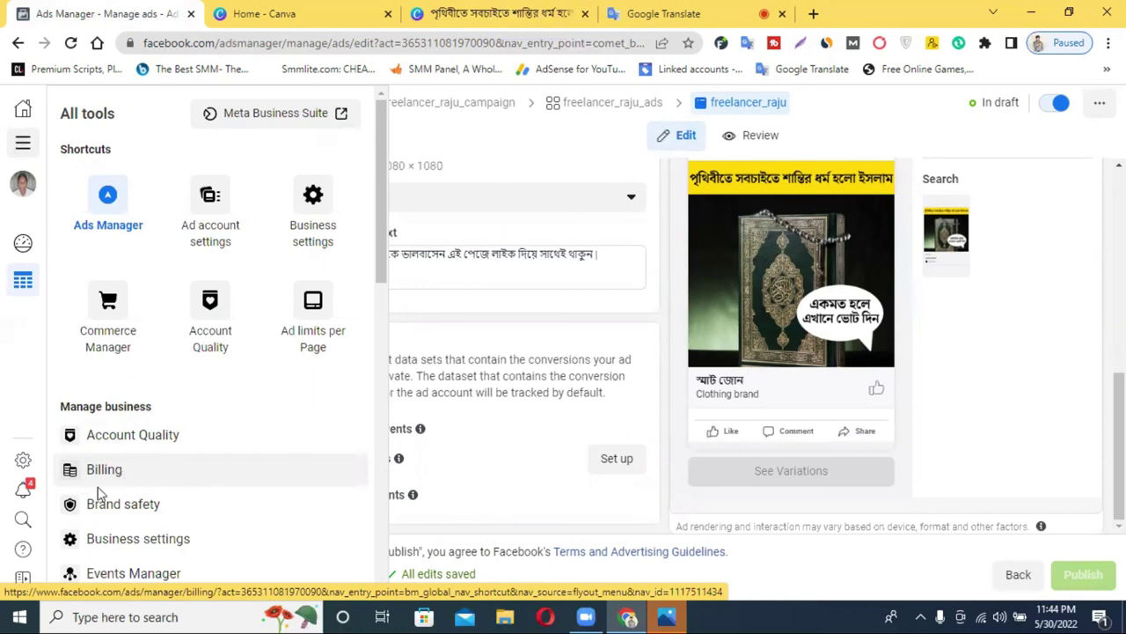
mouse_move(1083, 573)
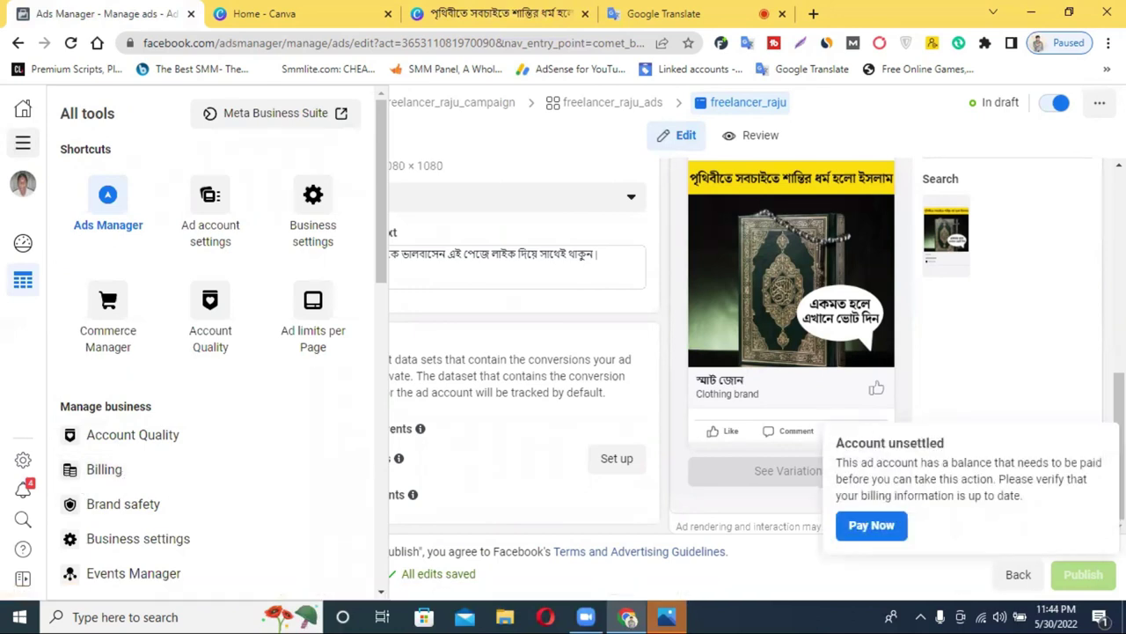
click(1031, 347)
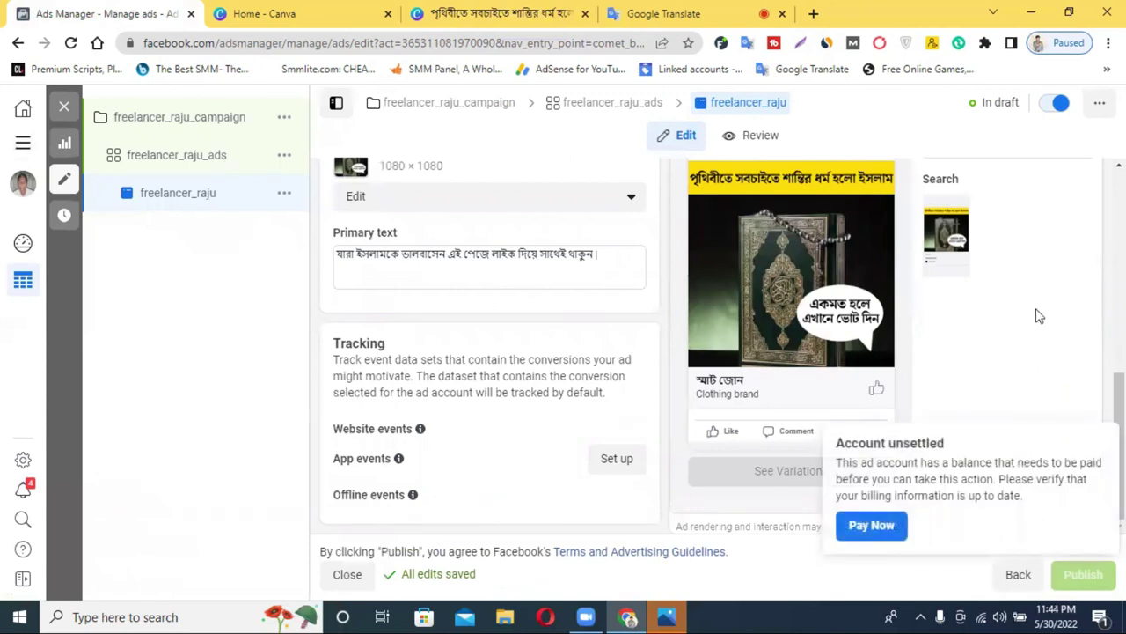
- Open the freelancer_raju_ads ad set and examine its budget and schedule start date settings
scroll(1044, 284, up, 10)
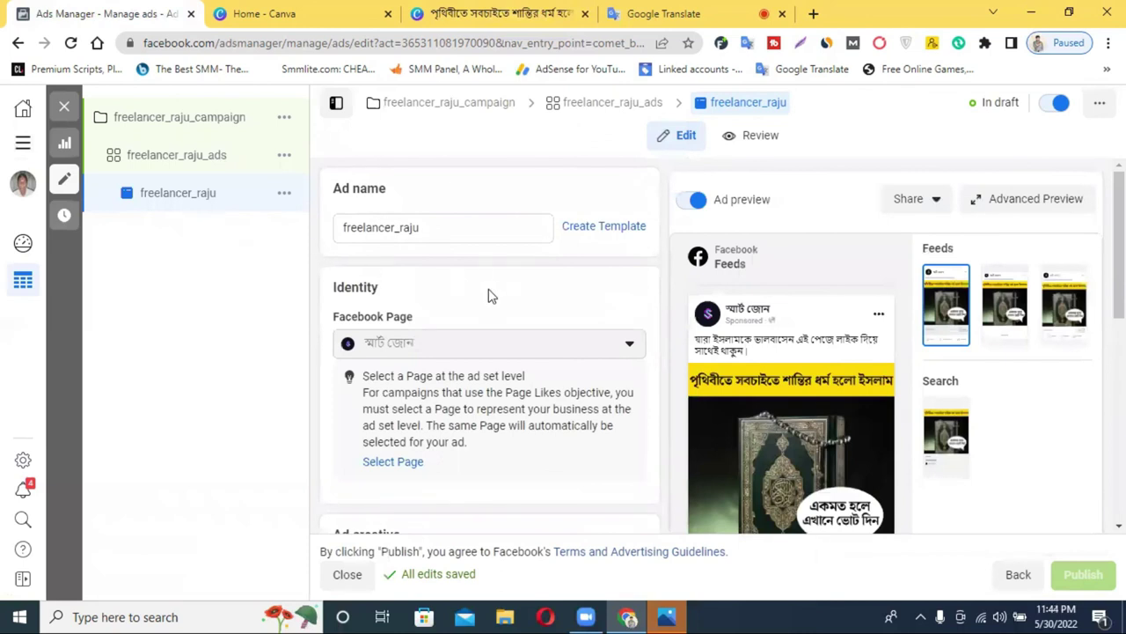
scroll(489, 300, down, 5)
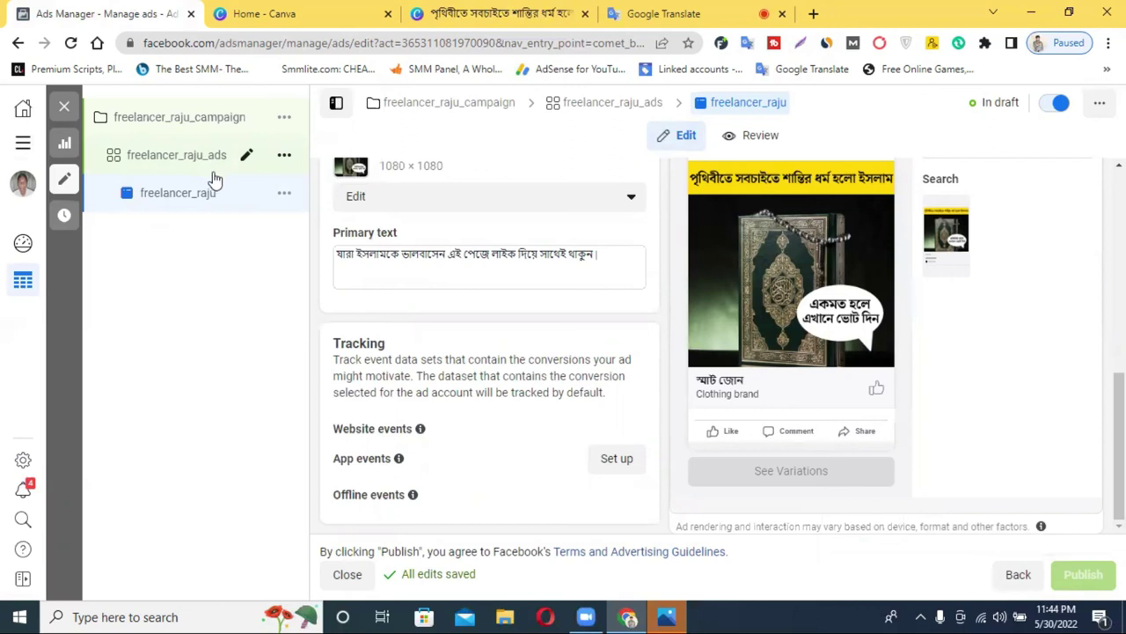
click(176, 169)
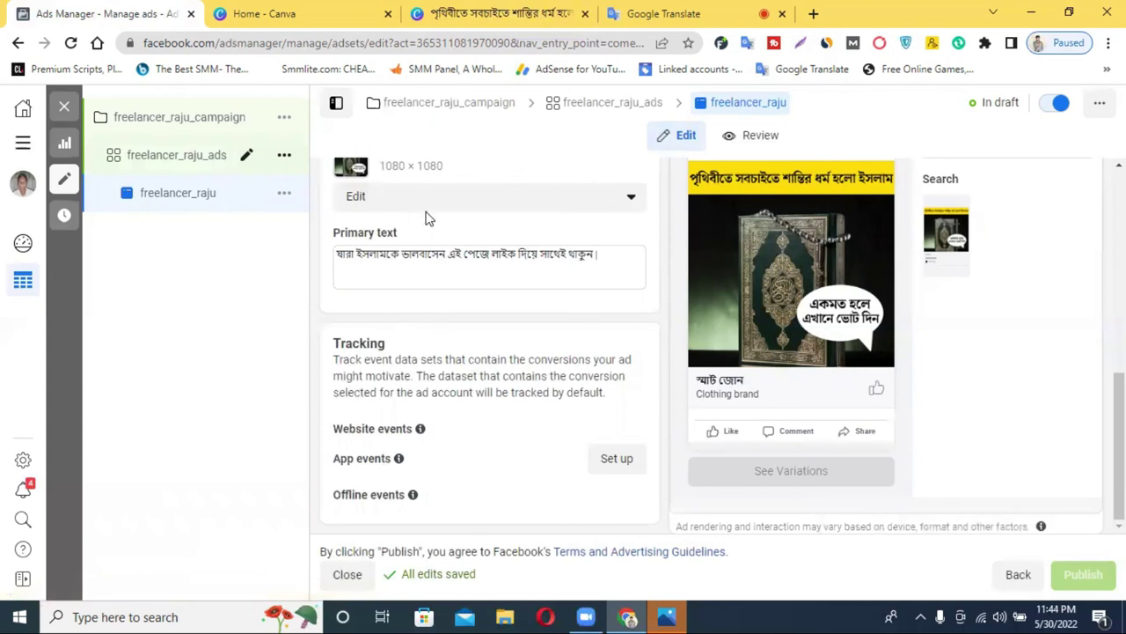
scroll(573, 326, down, 6)
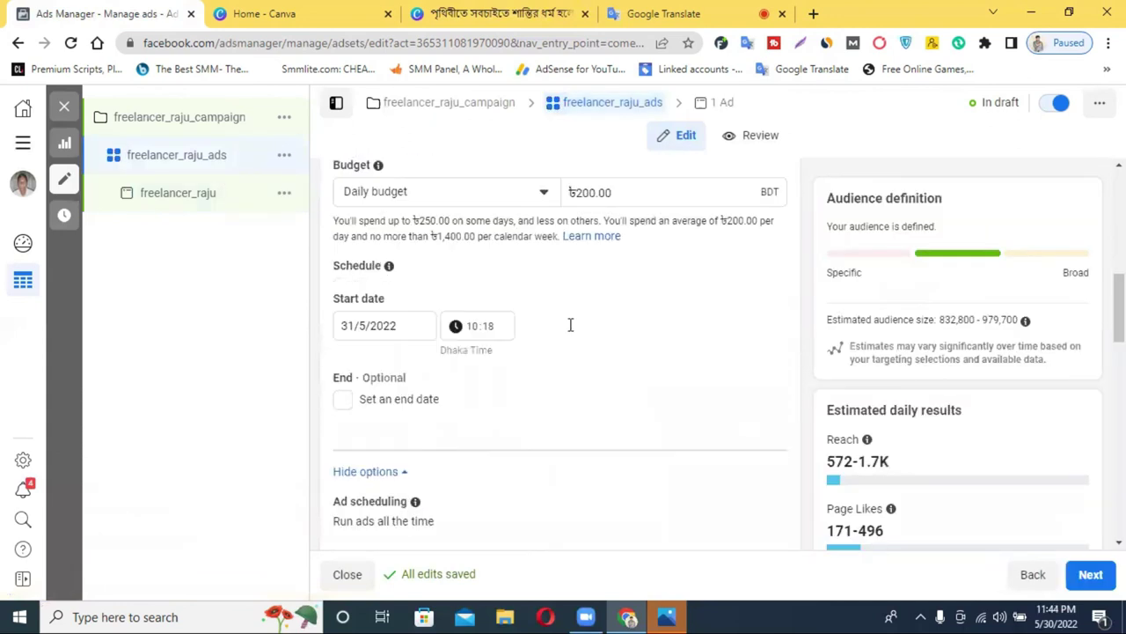
scroll(571, 325, down, 1)
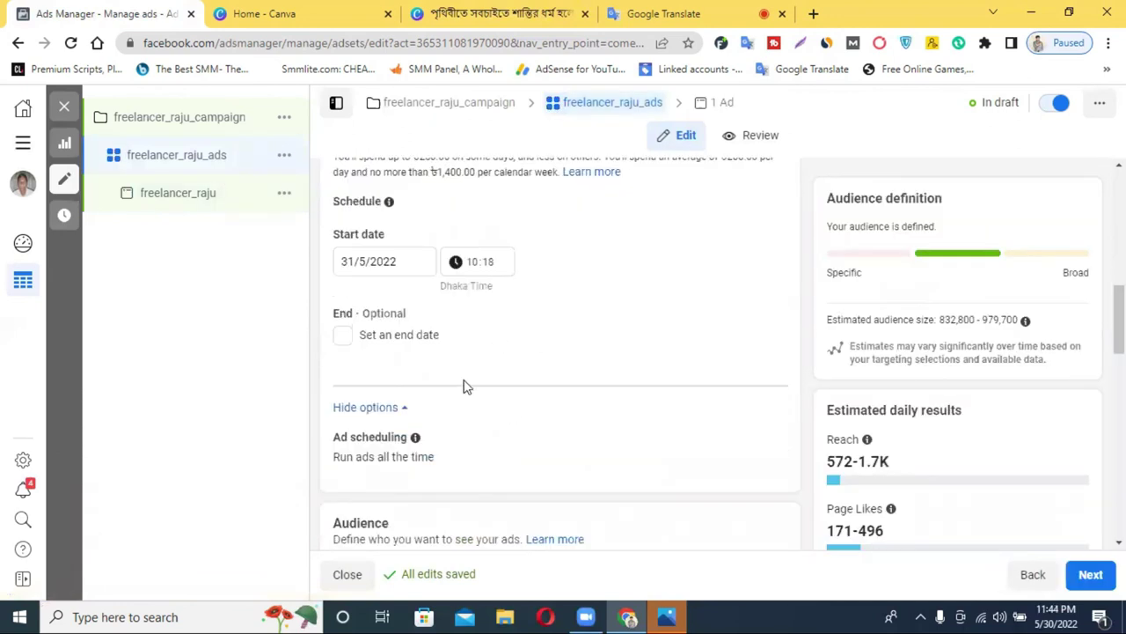
scroll(374, 361, up, 1)
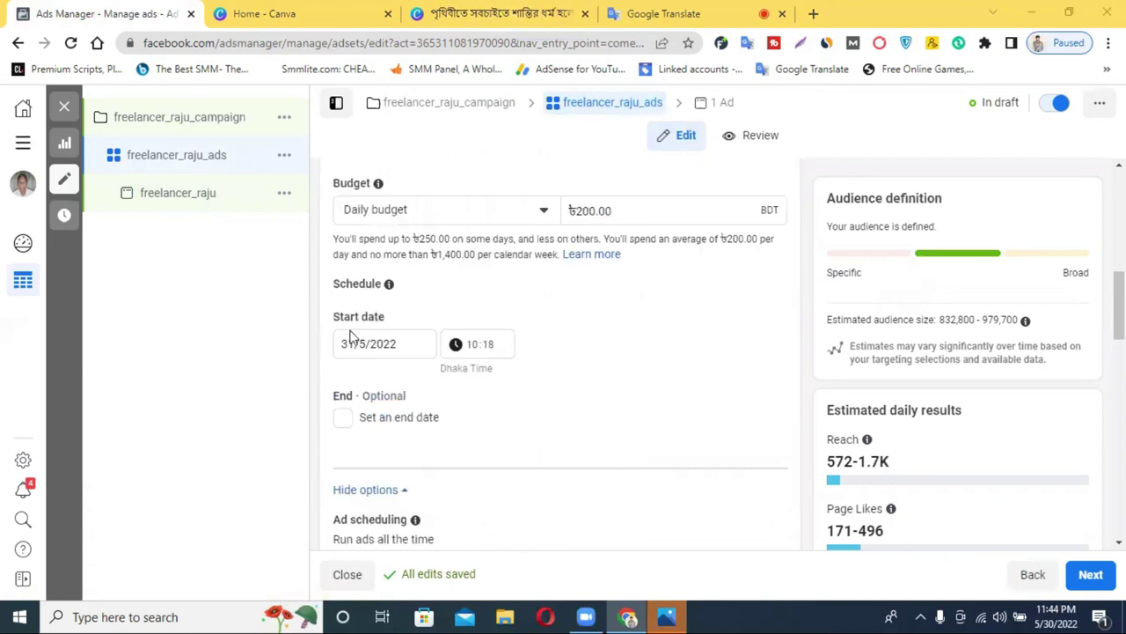
drag(335, 322, 399, 320)
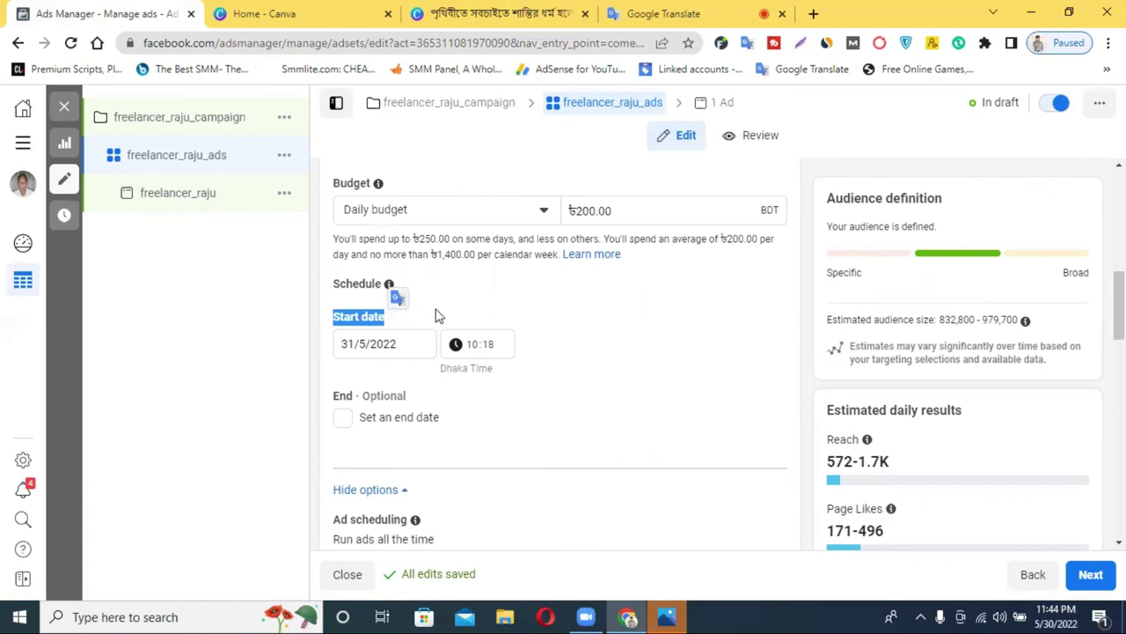
click(334, 324)
drag(333, 323, 374, 316)
click(500, 315)
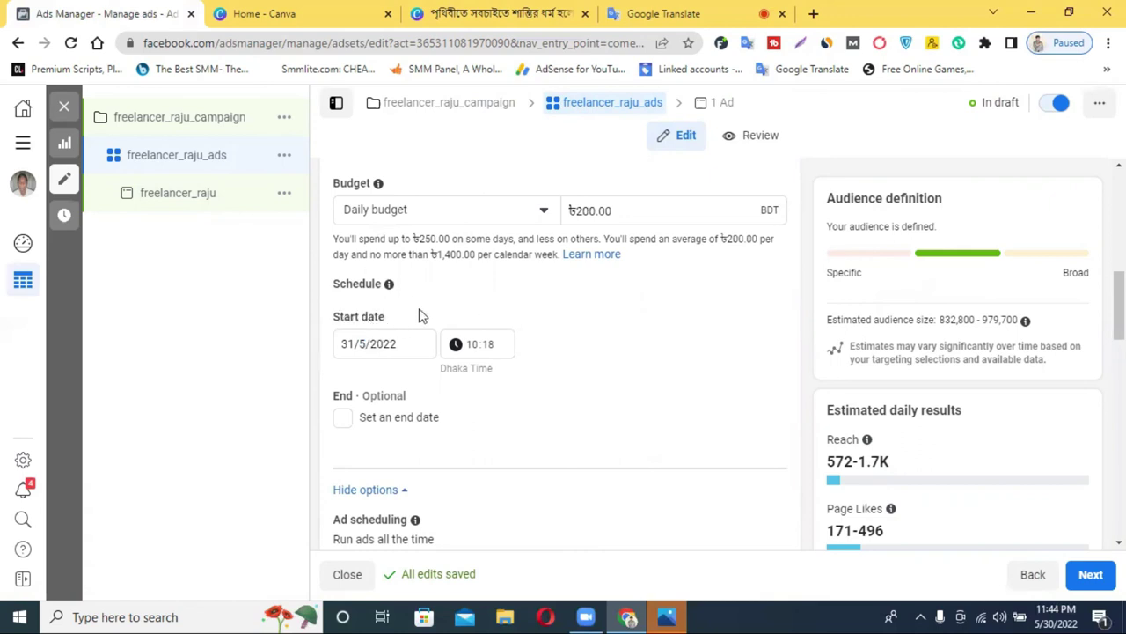
drag(335, 322, 417, 320)
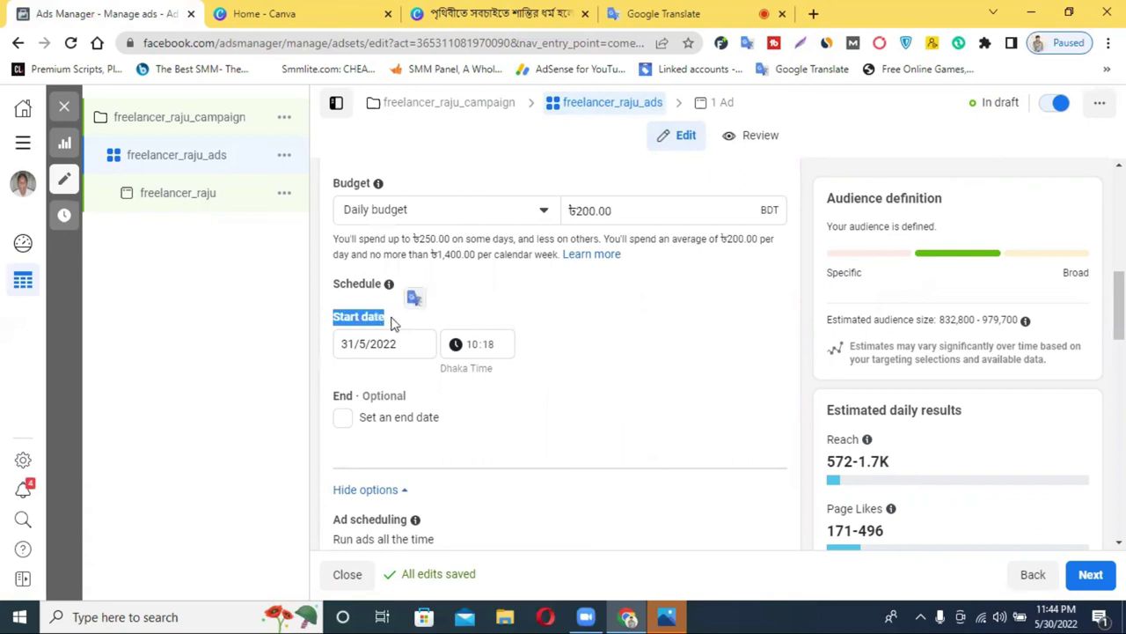
click(394, 323)
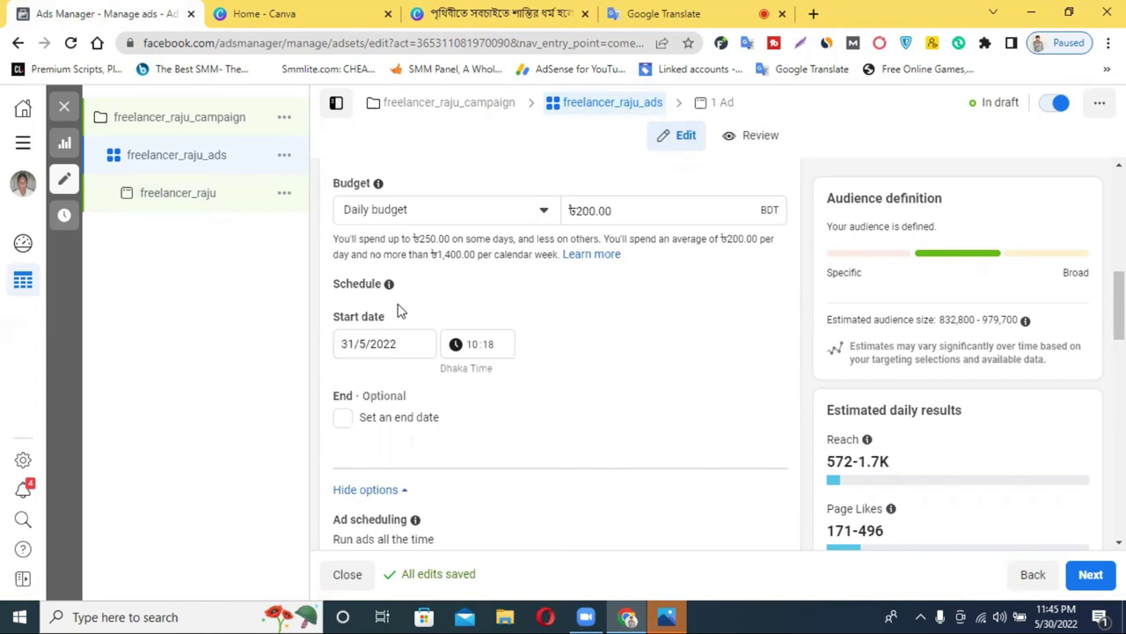
- Browse the ad set's start date calendar to June 2022 and inspect the start time field, leaving both as set
click(361, 350)
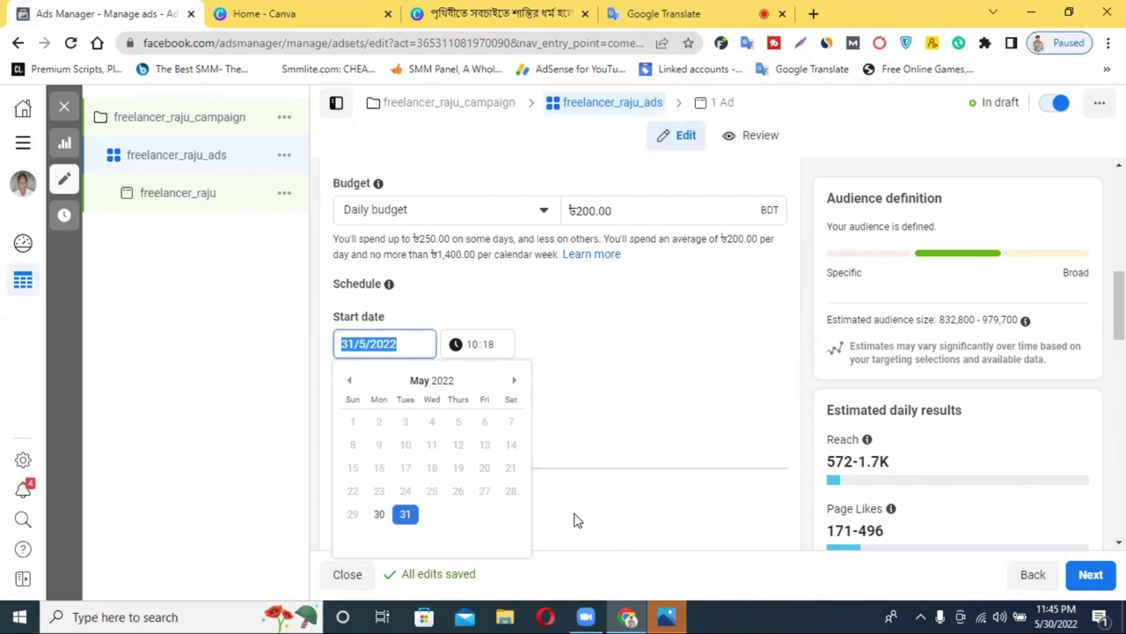
click(515, 381)
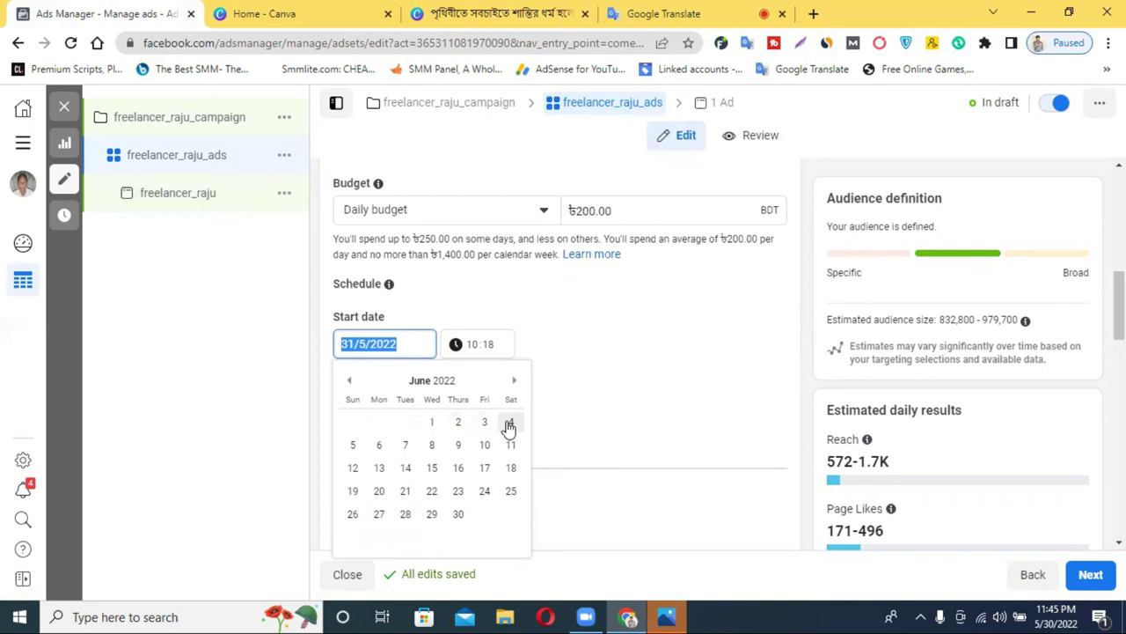
click(475, 349)
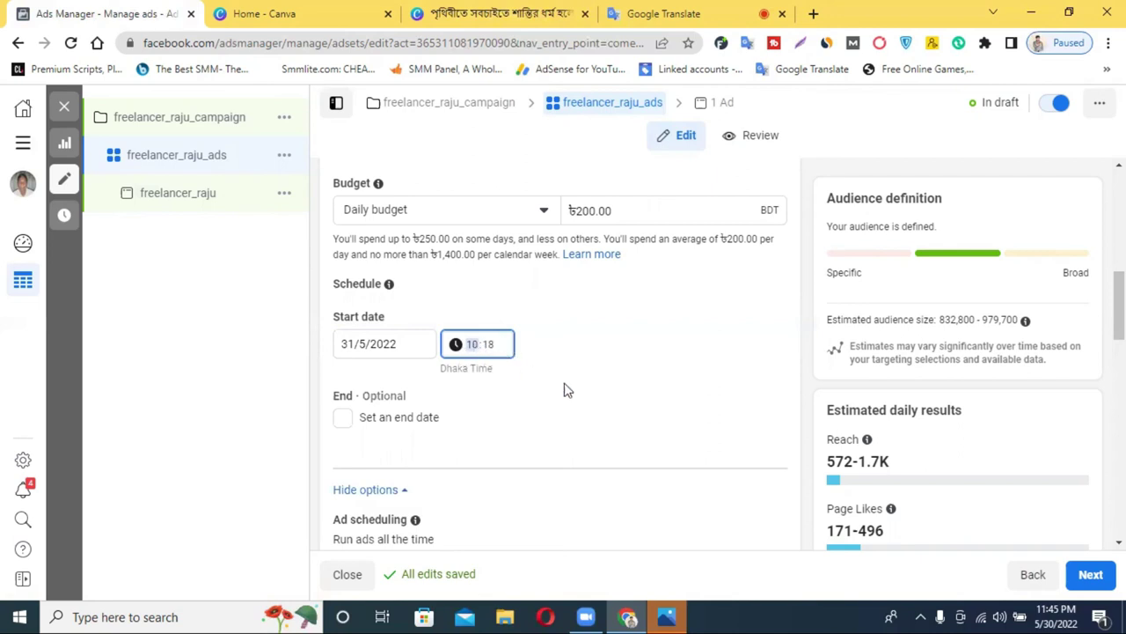
key(Tab)
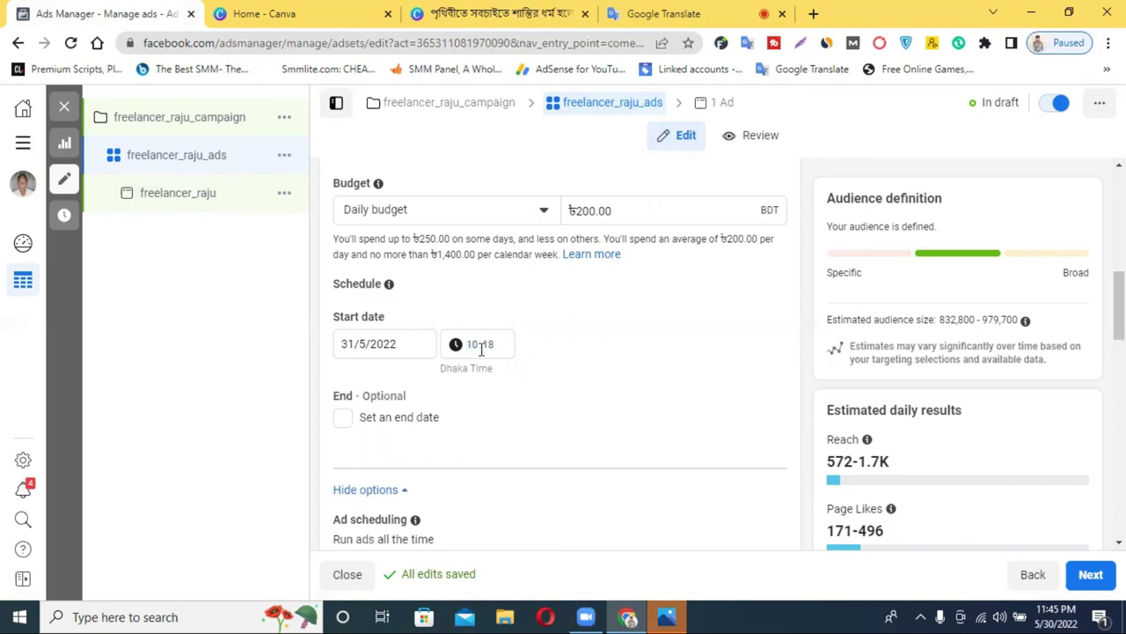
- Give the ad set an end date of 10/6/2022 with an end time of 10:00
click(344, 420)
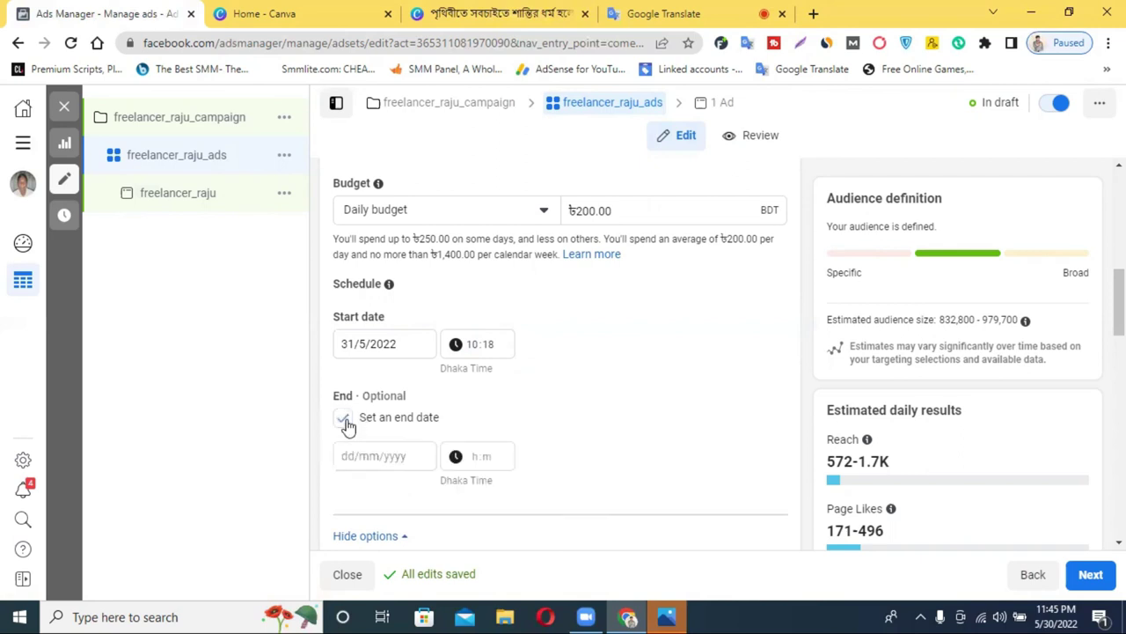
click(387, 455)
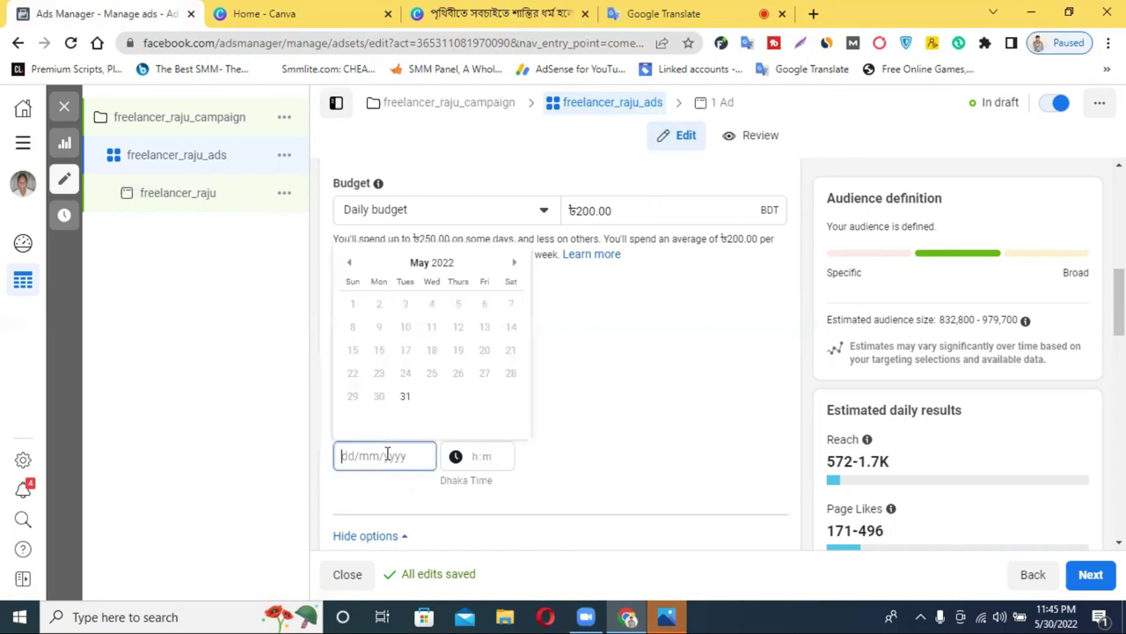
click(514, 262)
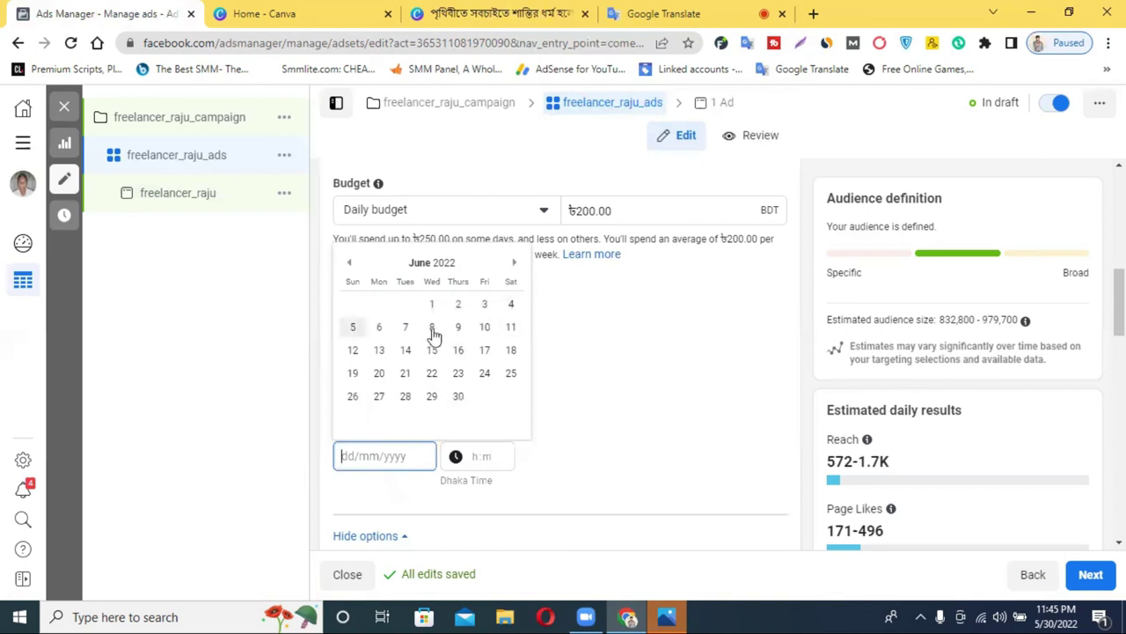
click(485, 328)
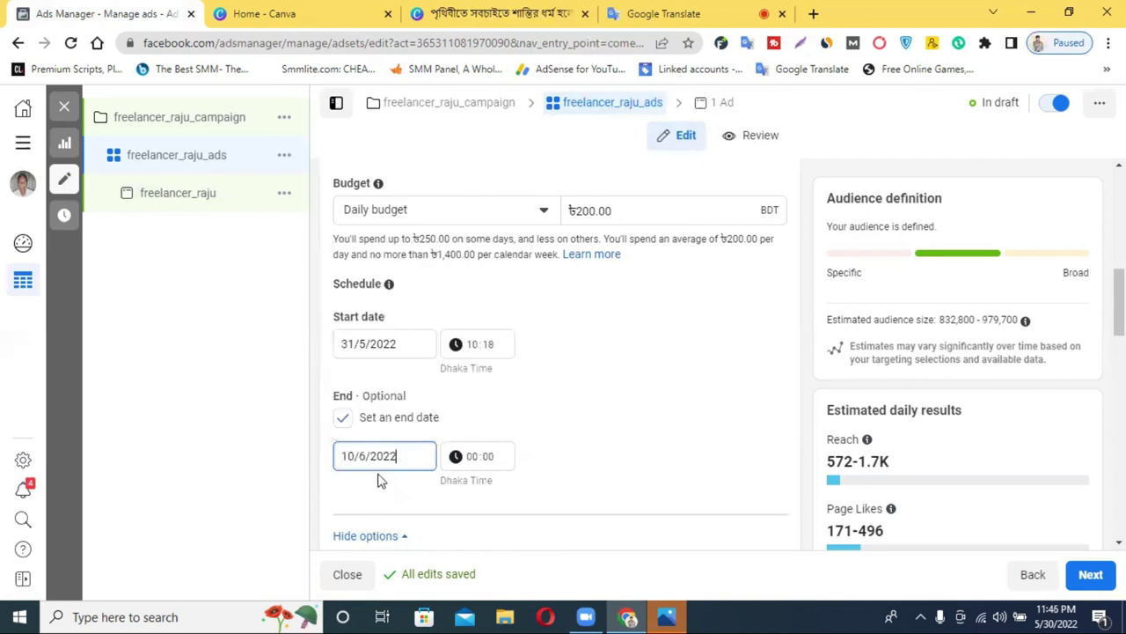
click(474, 456)
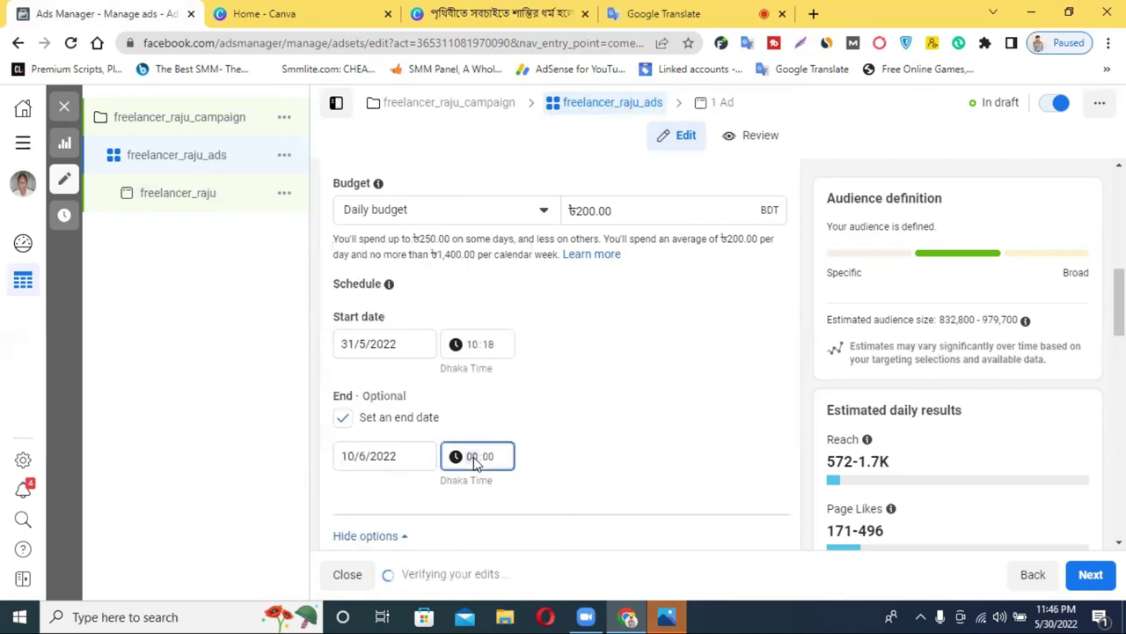
text(10)
click(563, 417)
scroll(616, 462, down, 2)
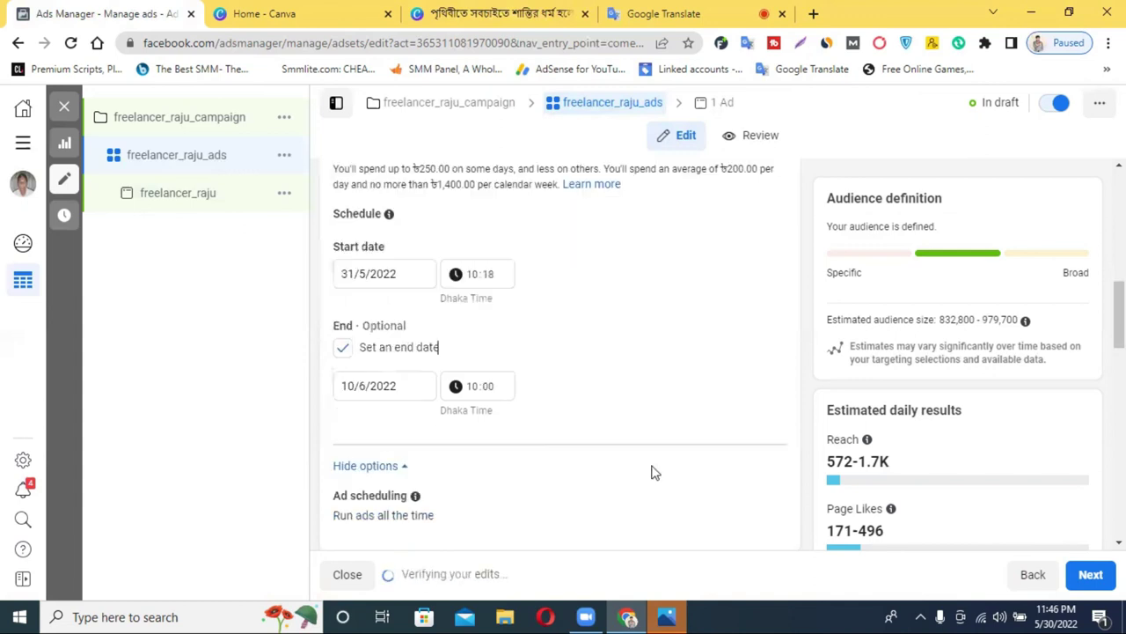
scroll(691, 389, up, 4)
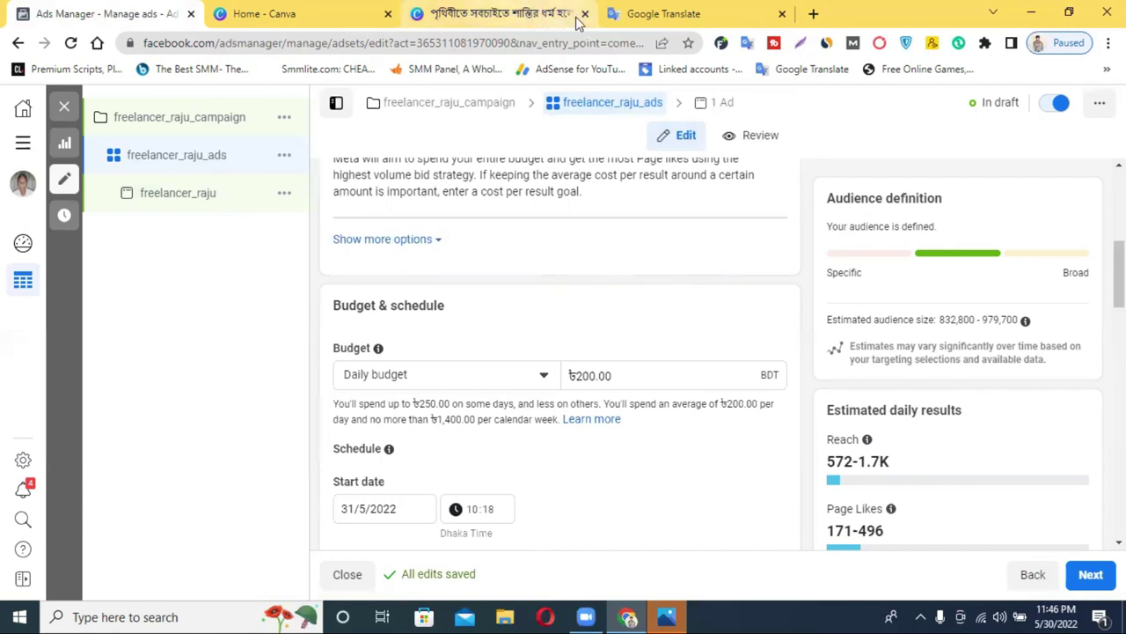
- Close the Canva design, discarding unsaved changes, along with the Google Translate and Canva home pages, leaving only Ads Manager open
click(583, 15)
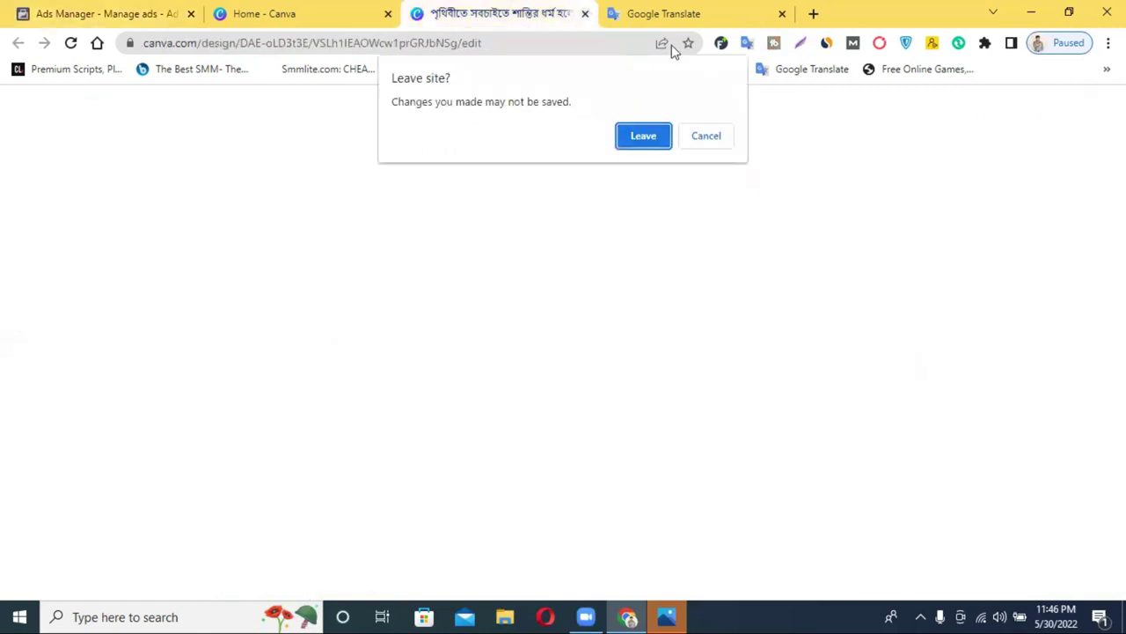
key(Return)
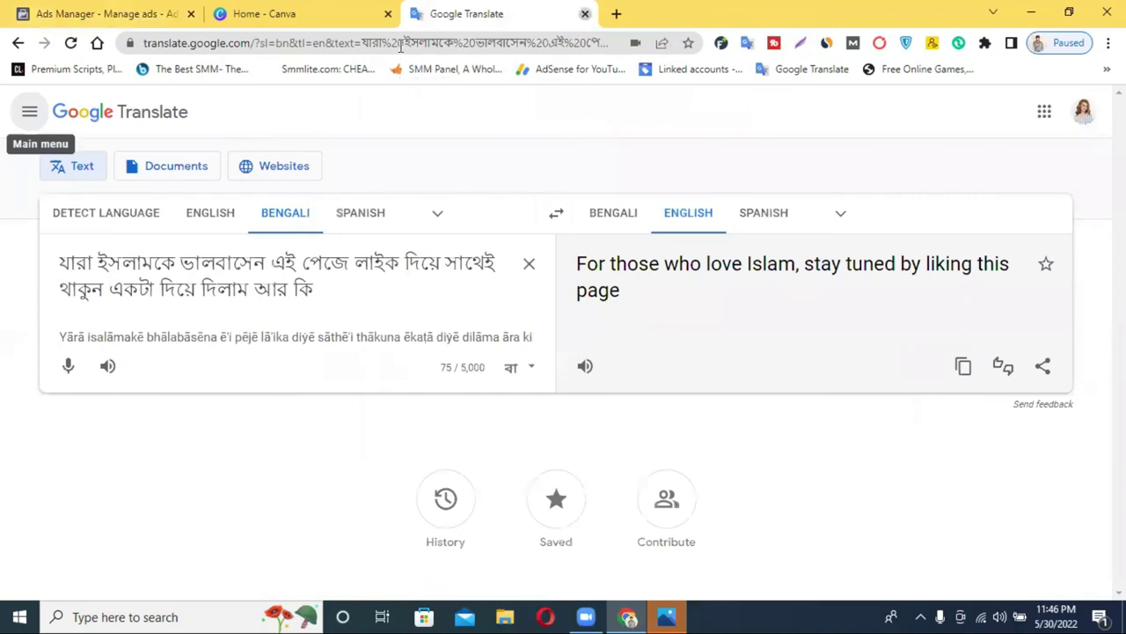
click(587, 14)
click(387, 14)
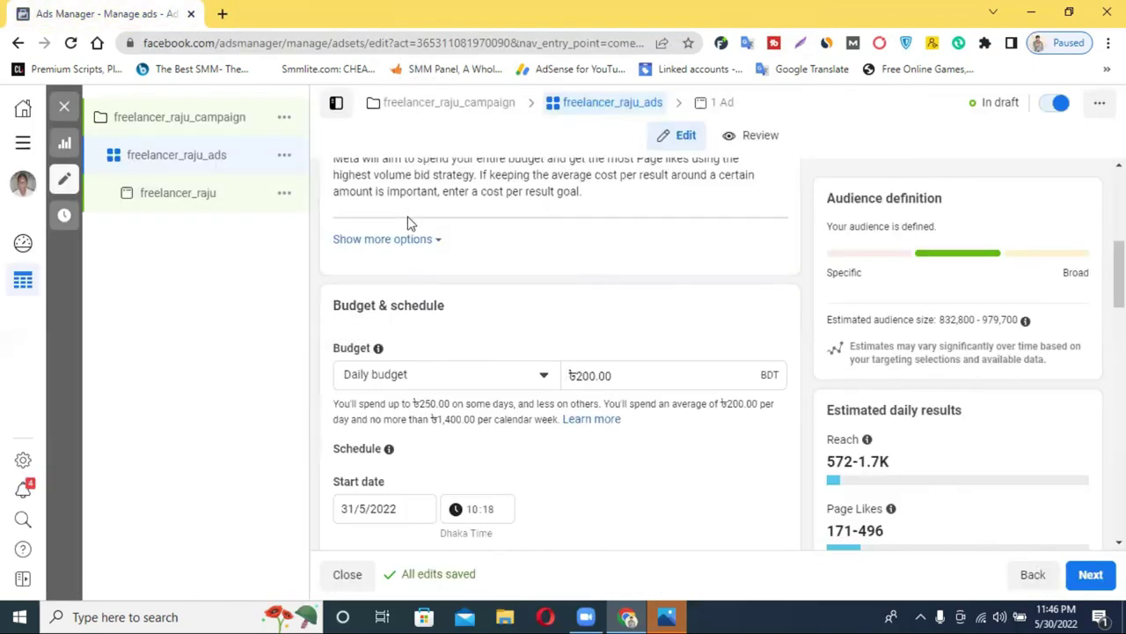